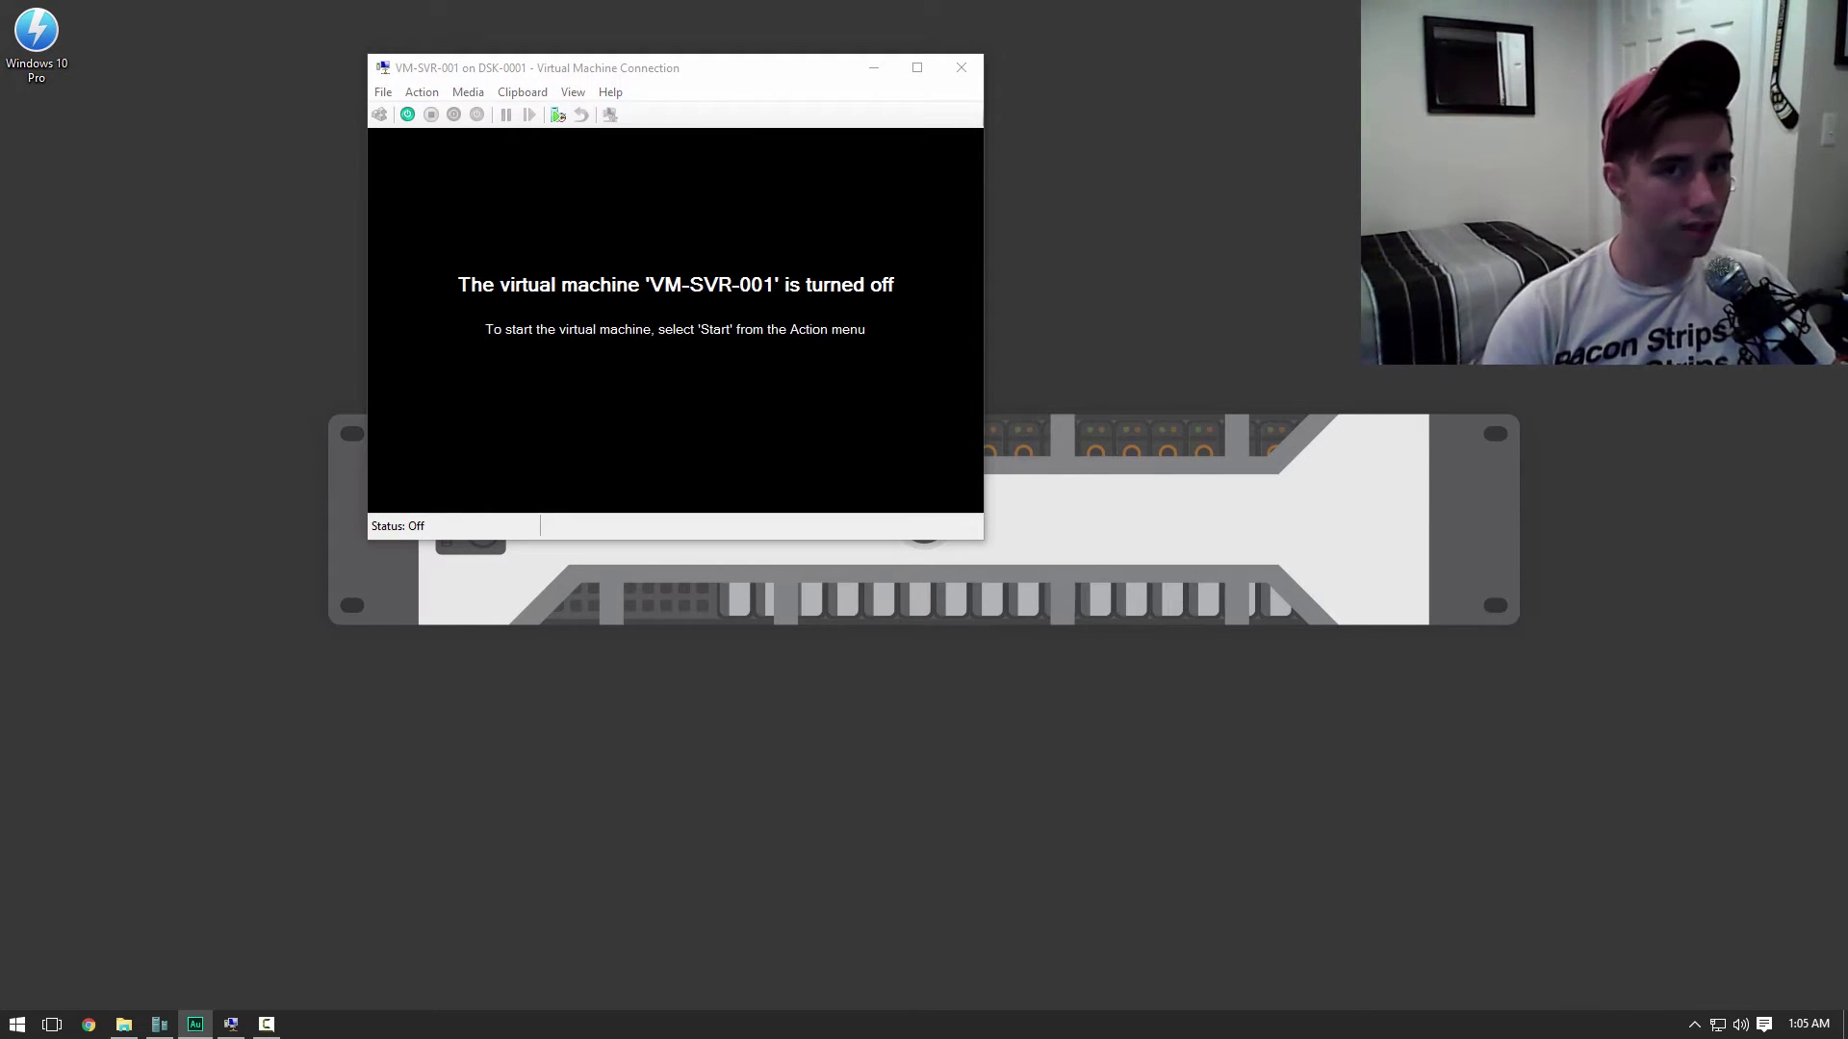
Start the powered-off VM-SVR-001 virtual machine from the connection toolbar
left_click(407, 115)
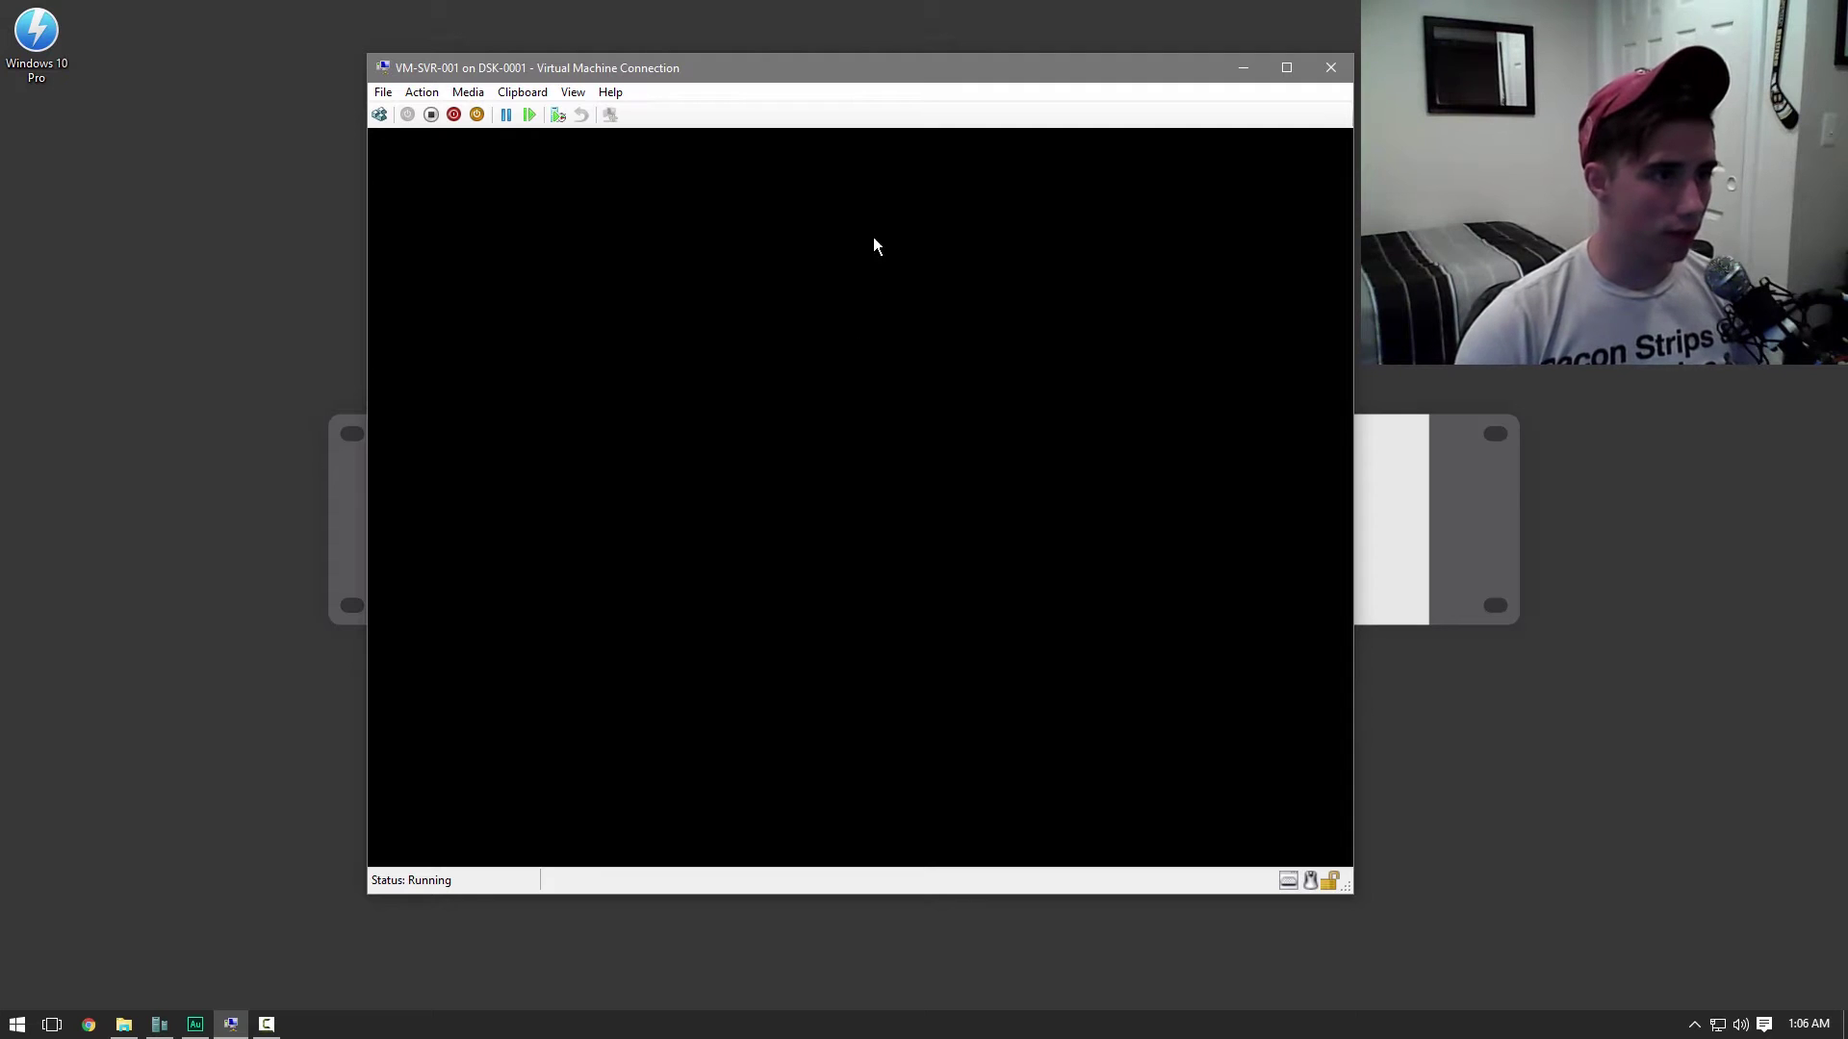
Reposition the virtual machine connection window while the guest boots
left_click_drag(826, 77, 830, 67)
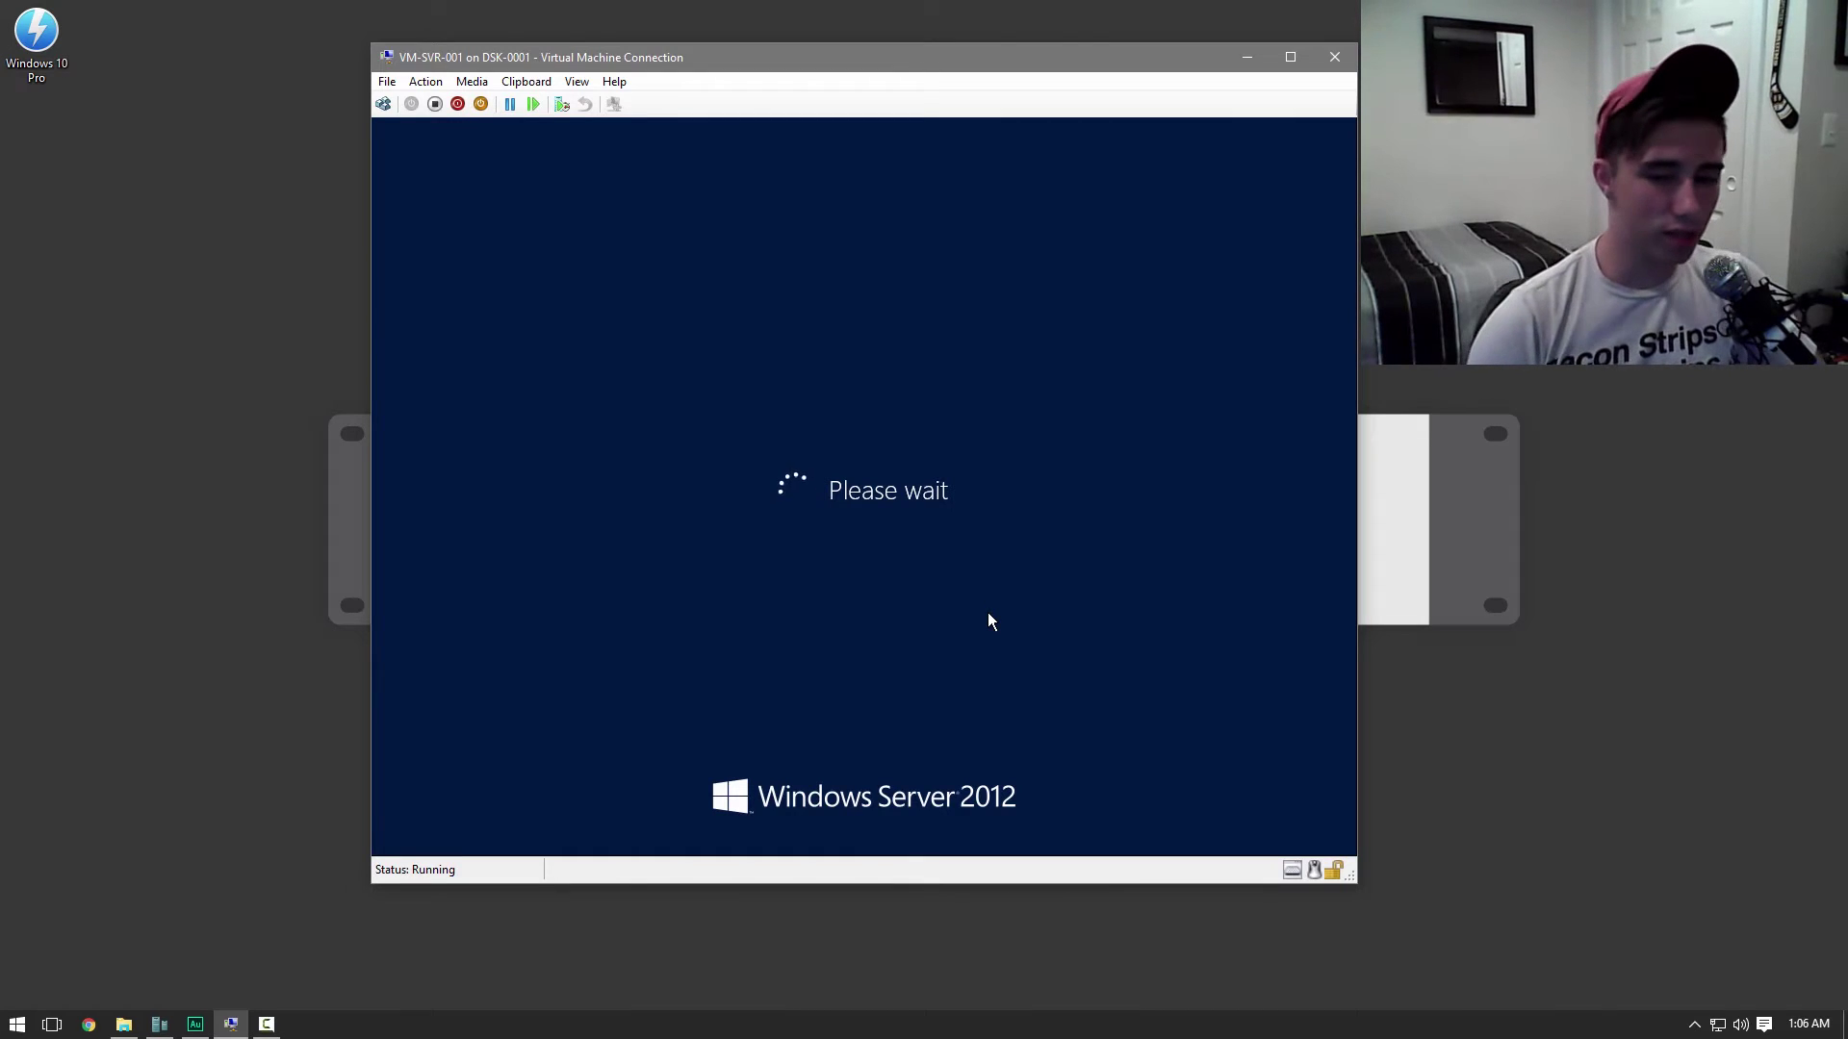
left_click(1410, 622)
left_click(1289, 621)
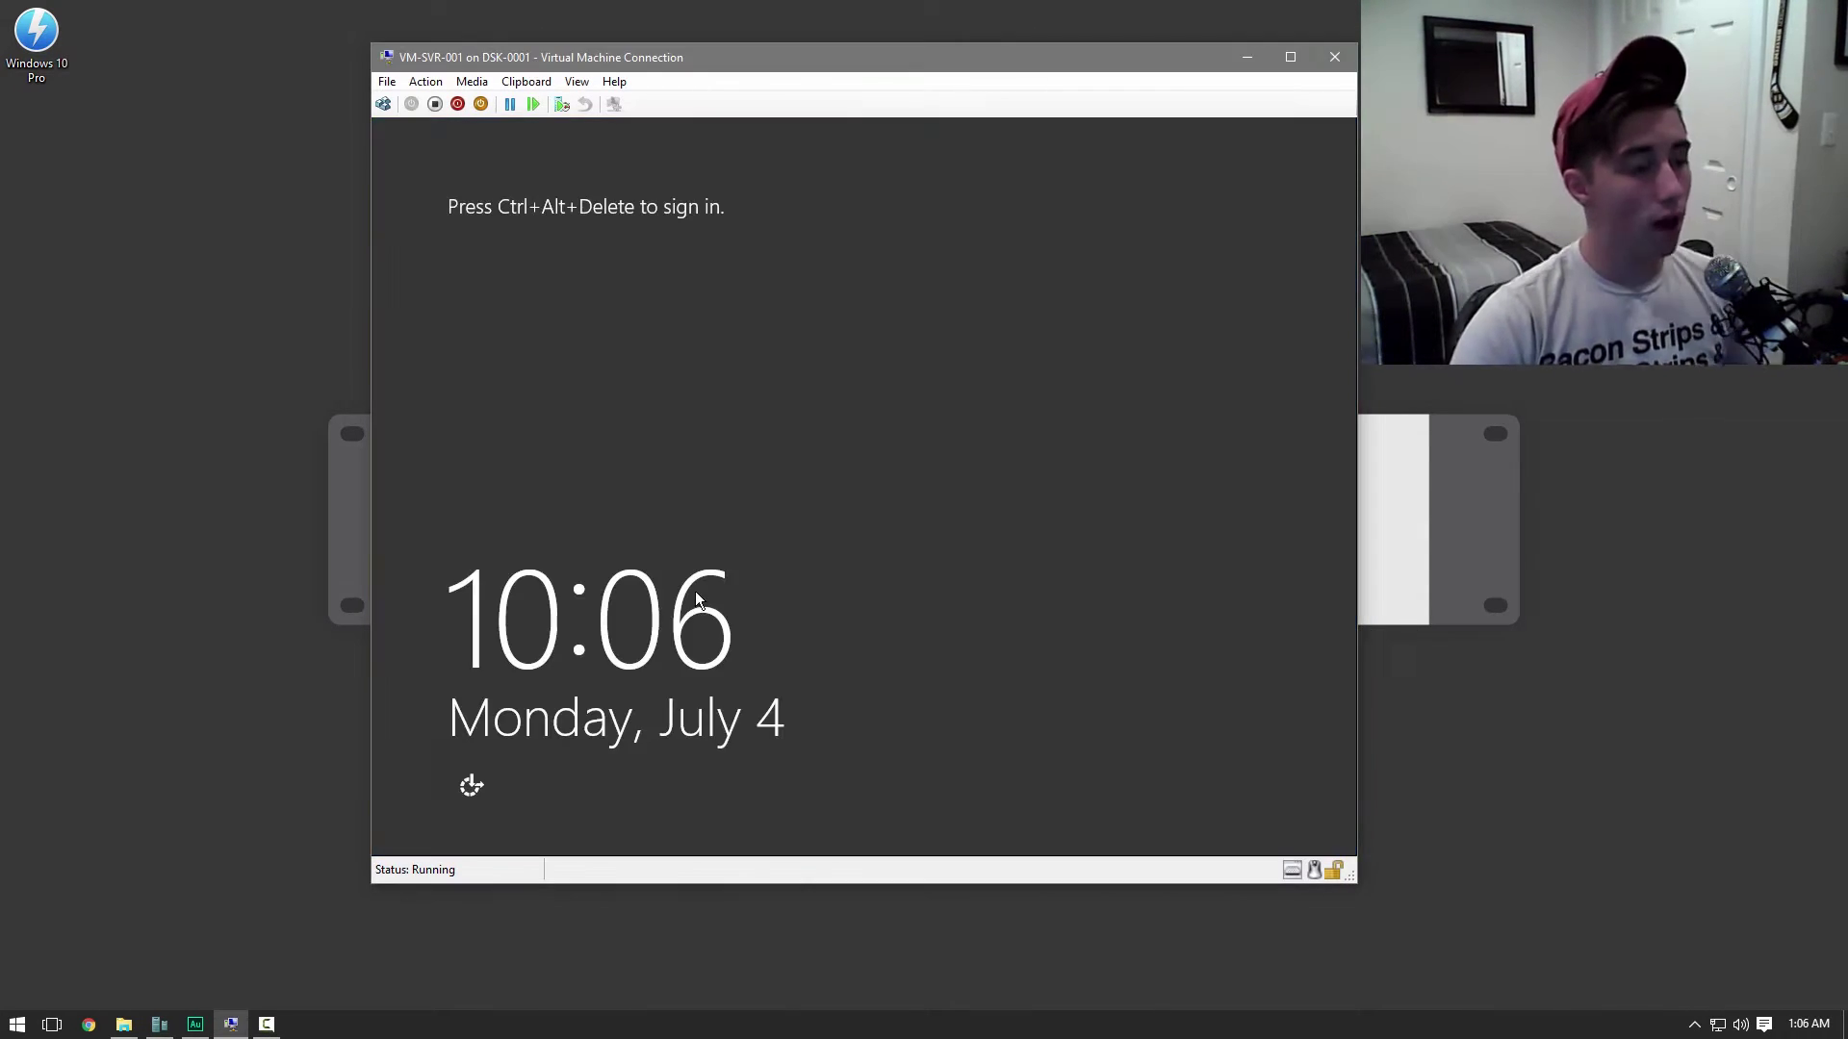
Send Ctrl+Alt+Delete and sign in as Administrator with the account password
left_click(383, 104)
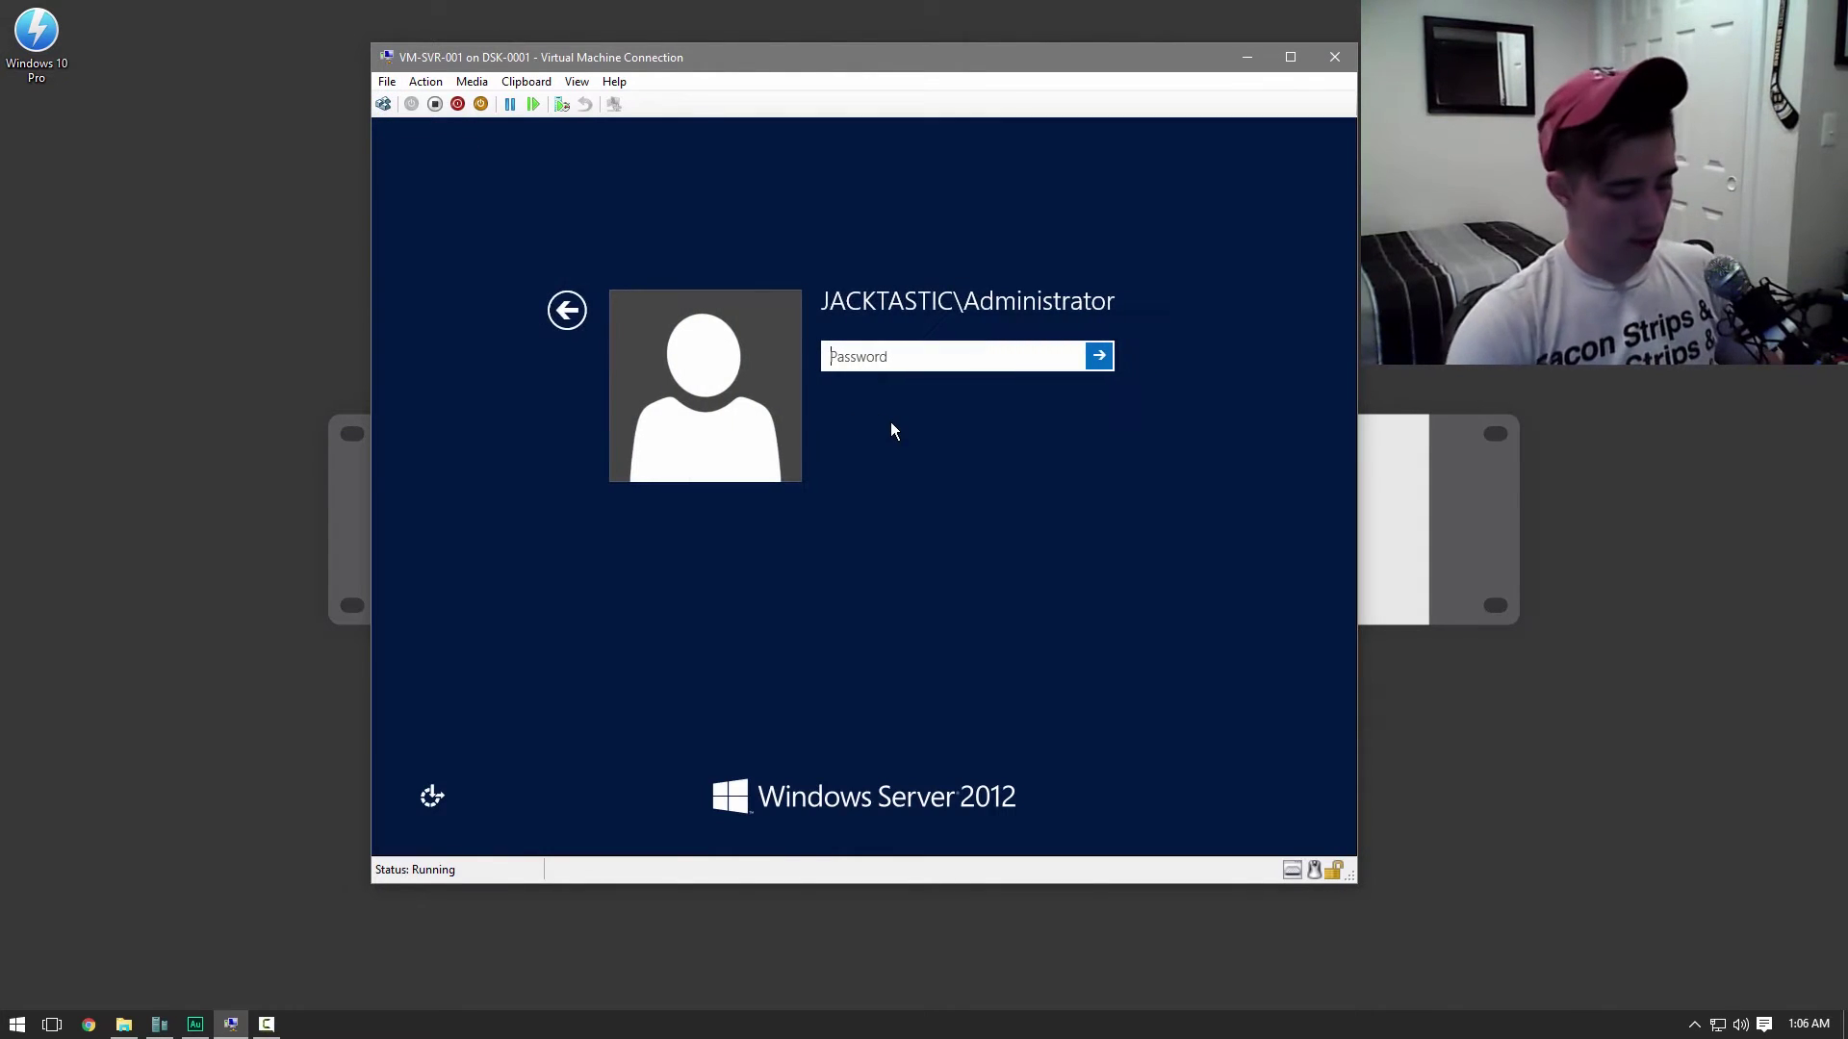
type("••••••••••")
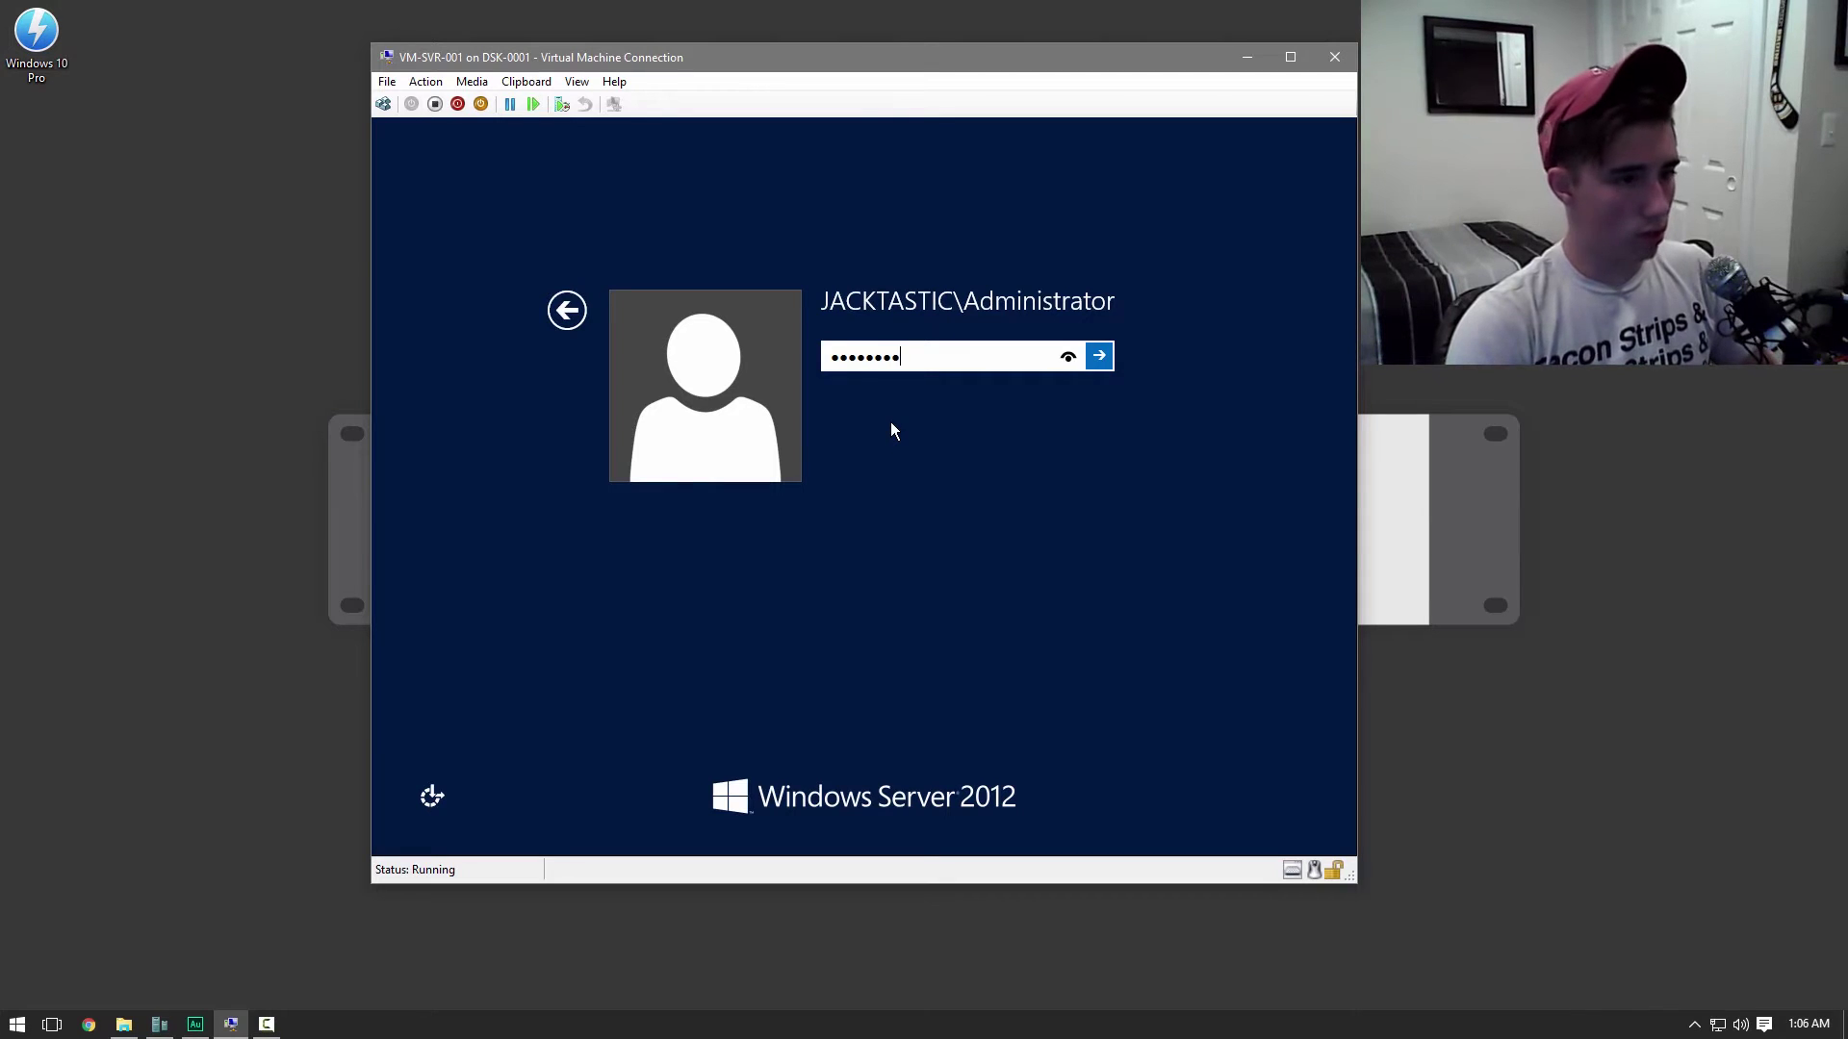
key("ctrl+a")
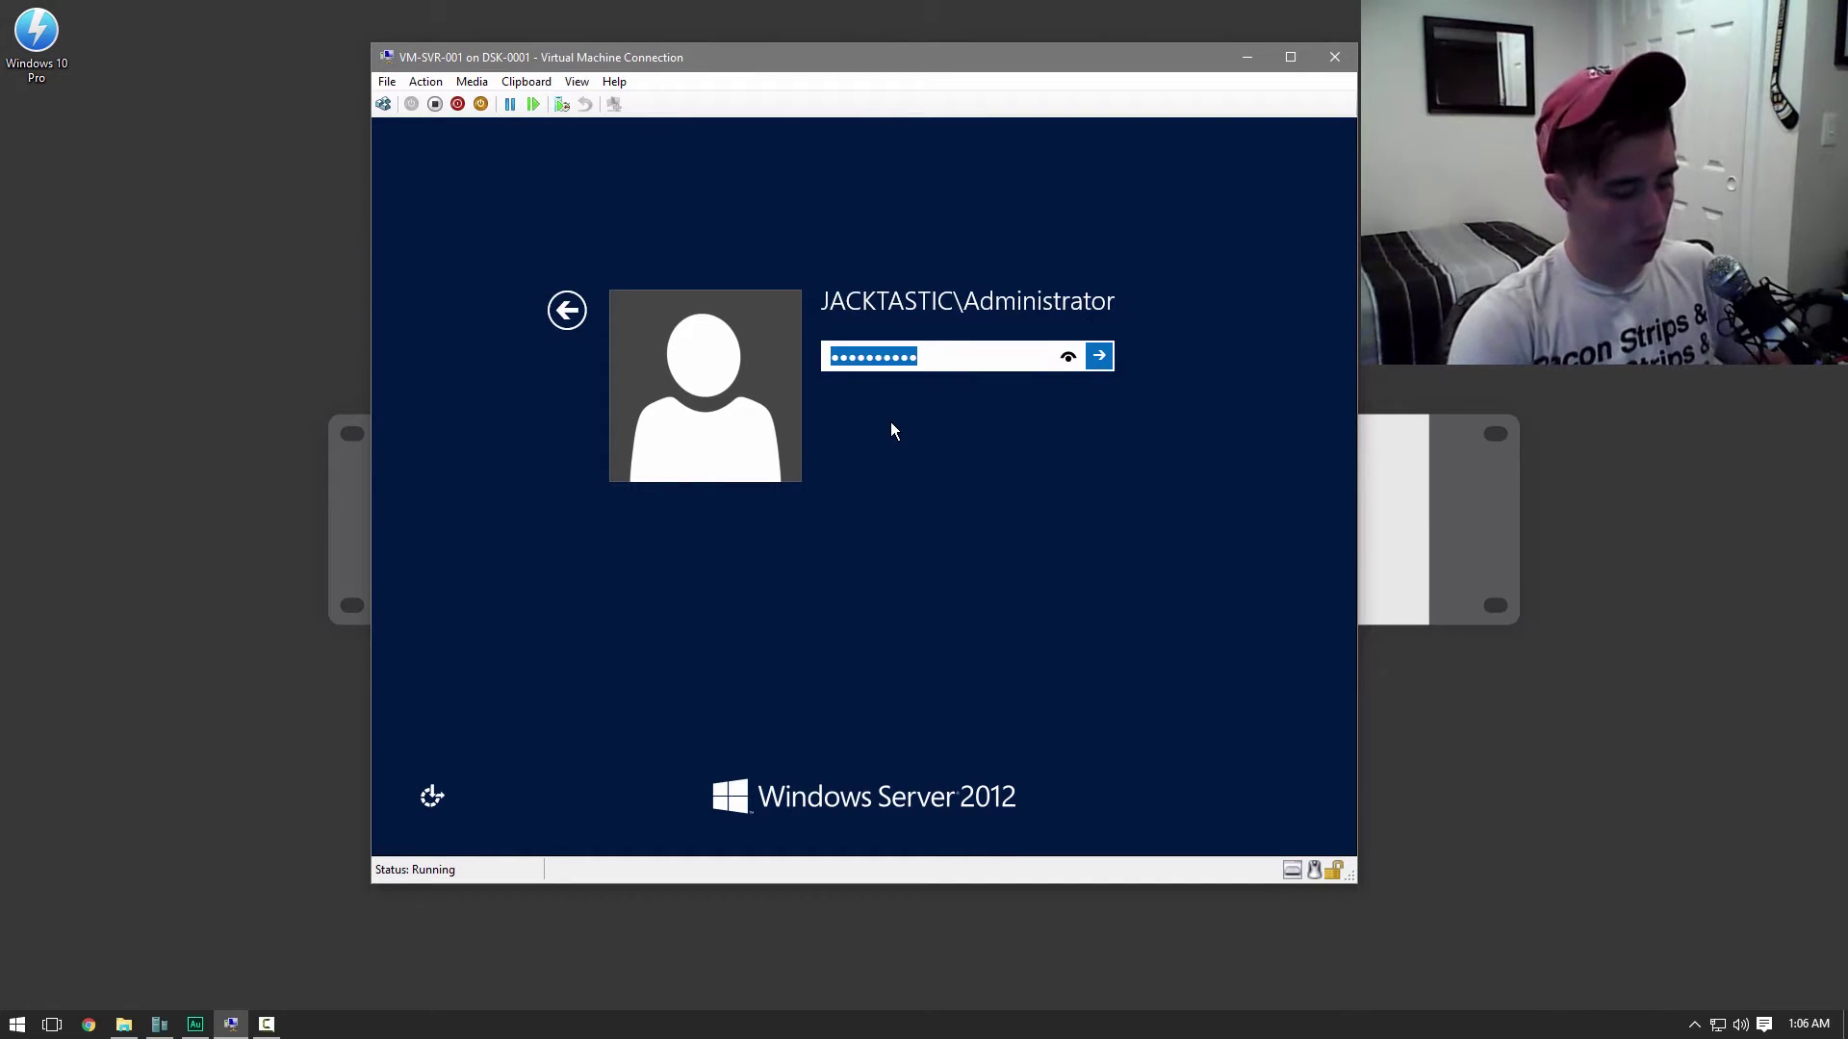
type("••••••••••")
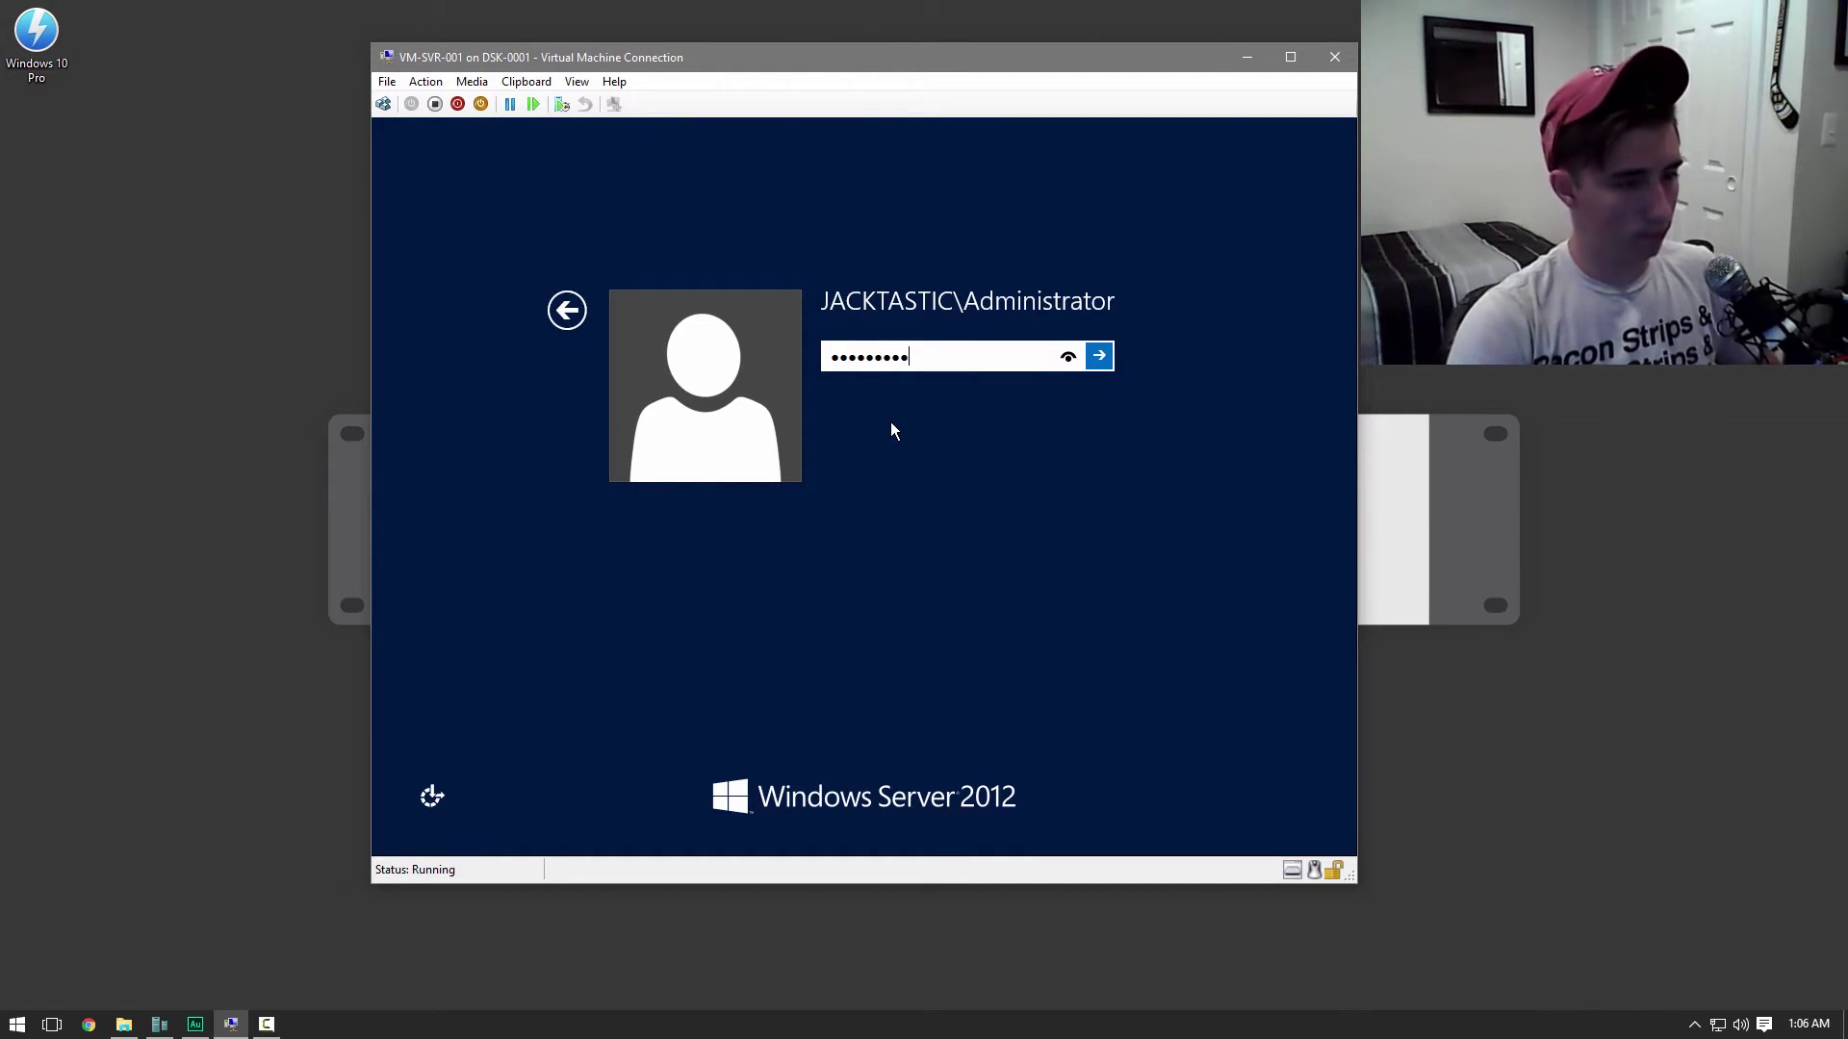
key("Return")
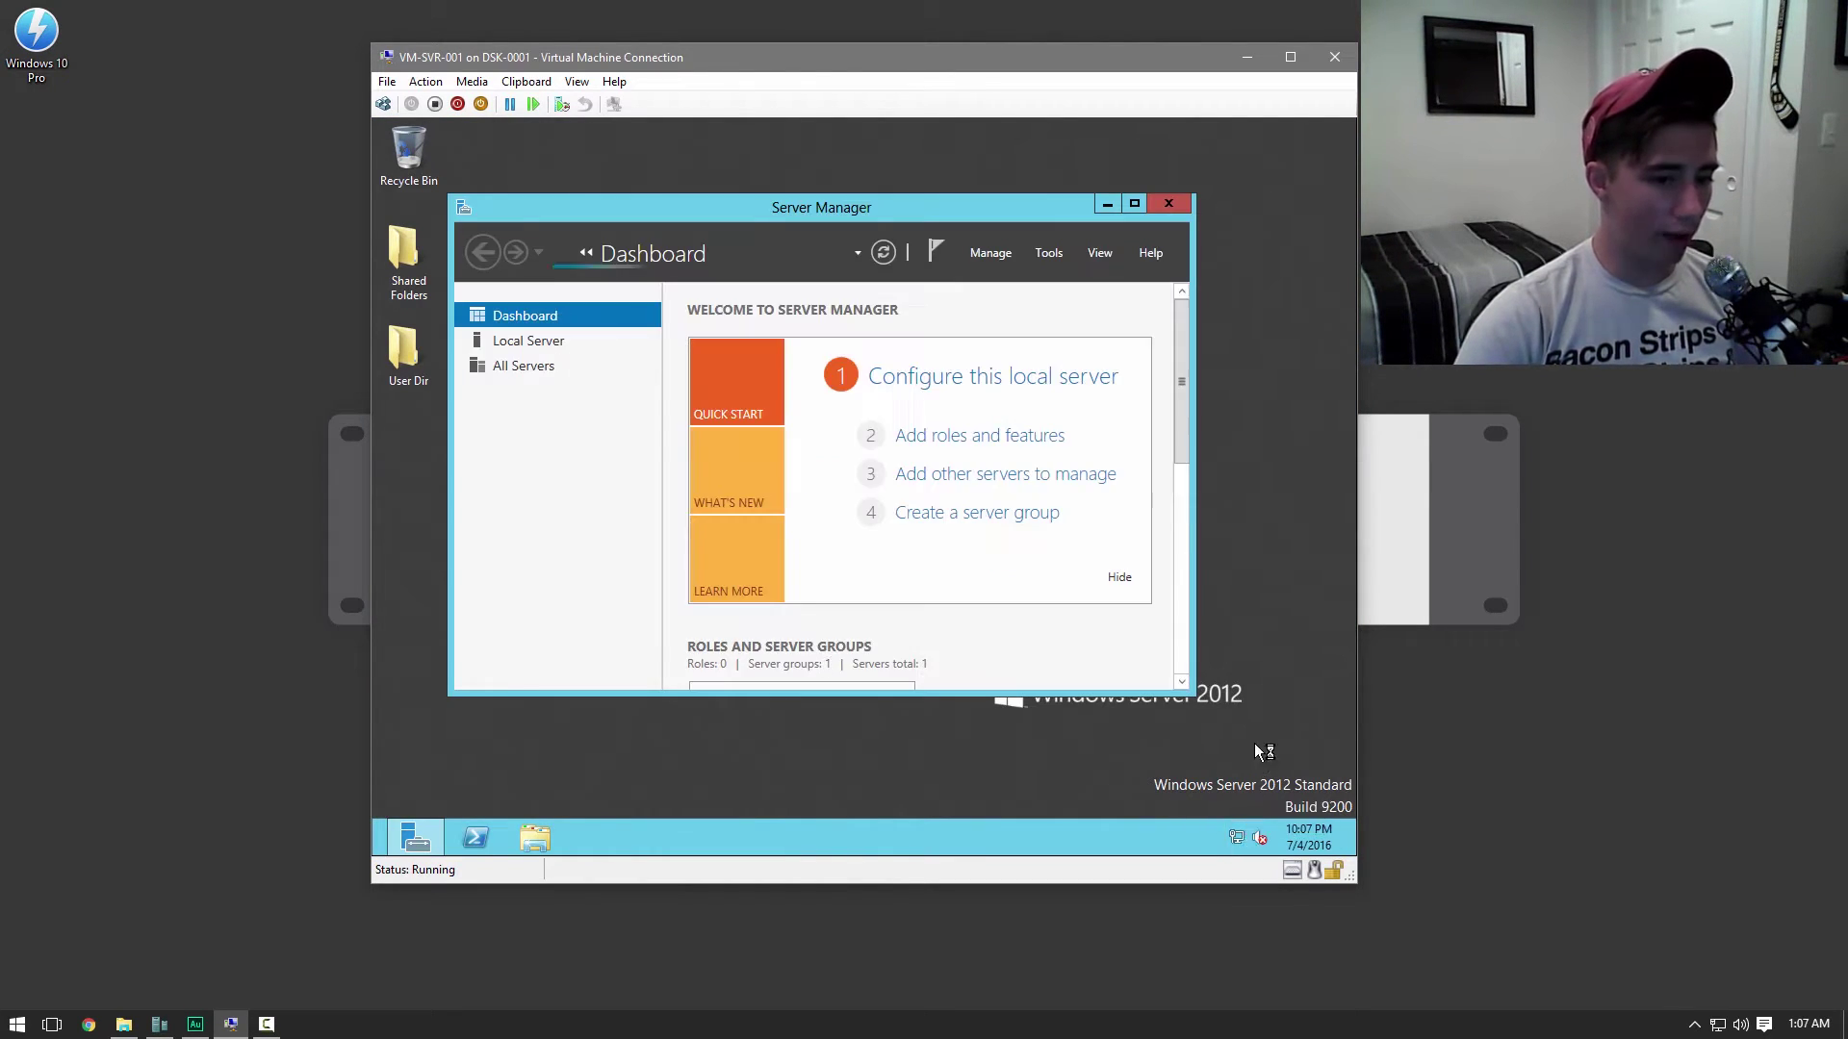
Open the Ethernet adapter's properties from Network and Sharing Center
right_click(1234, 842)
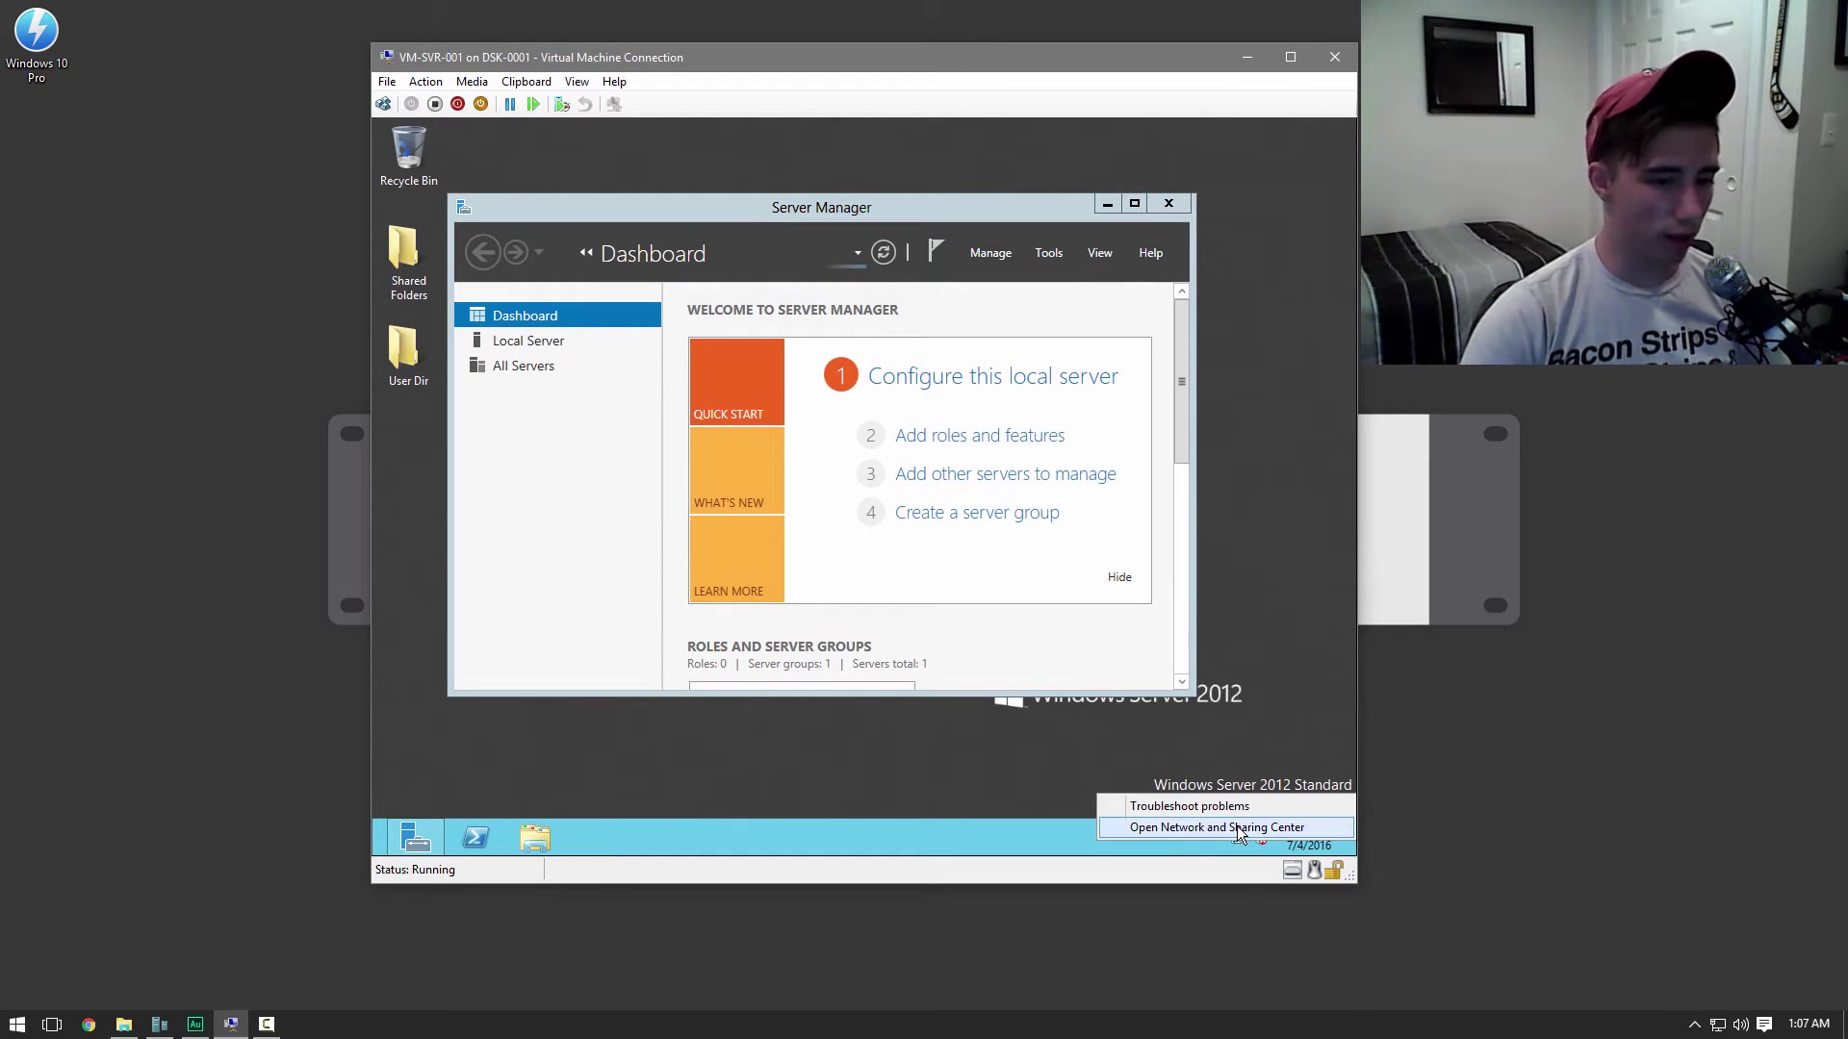
left_click(1237, 827)
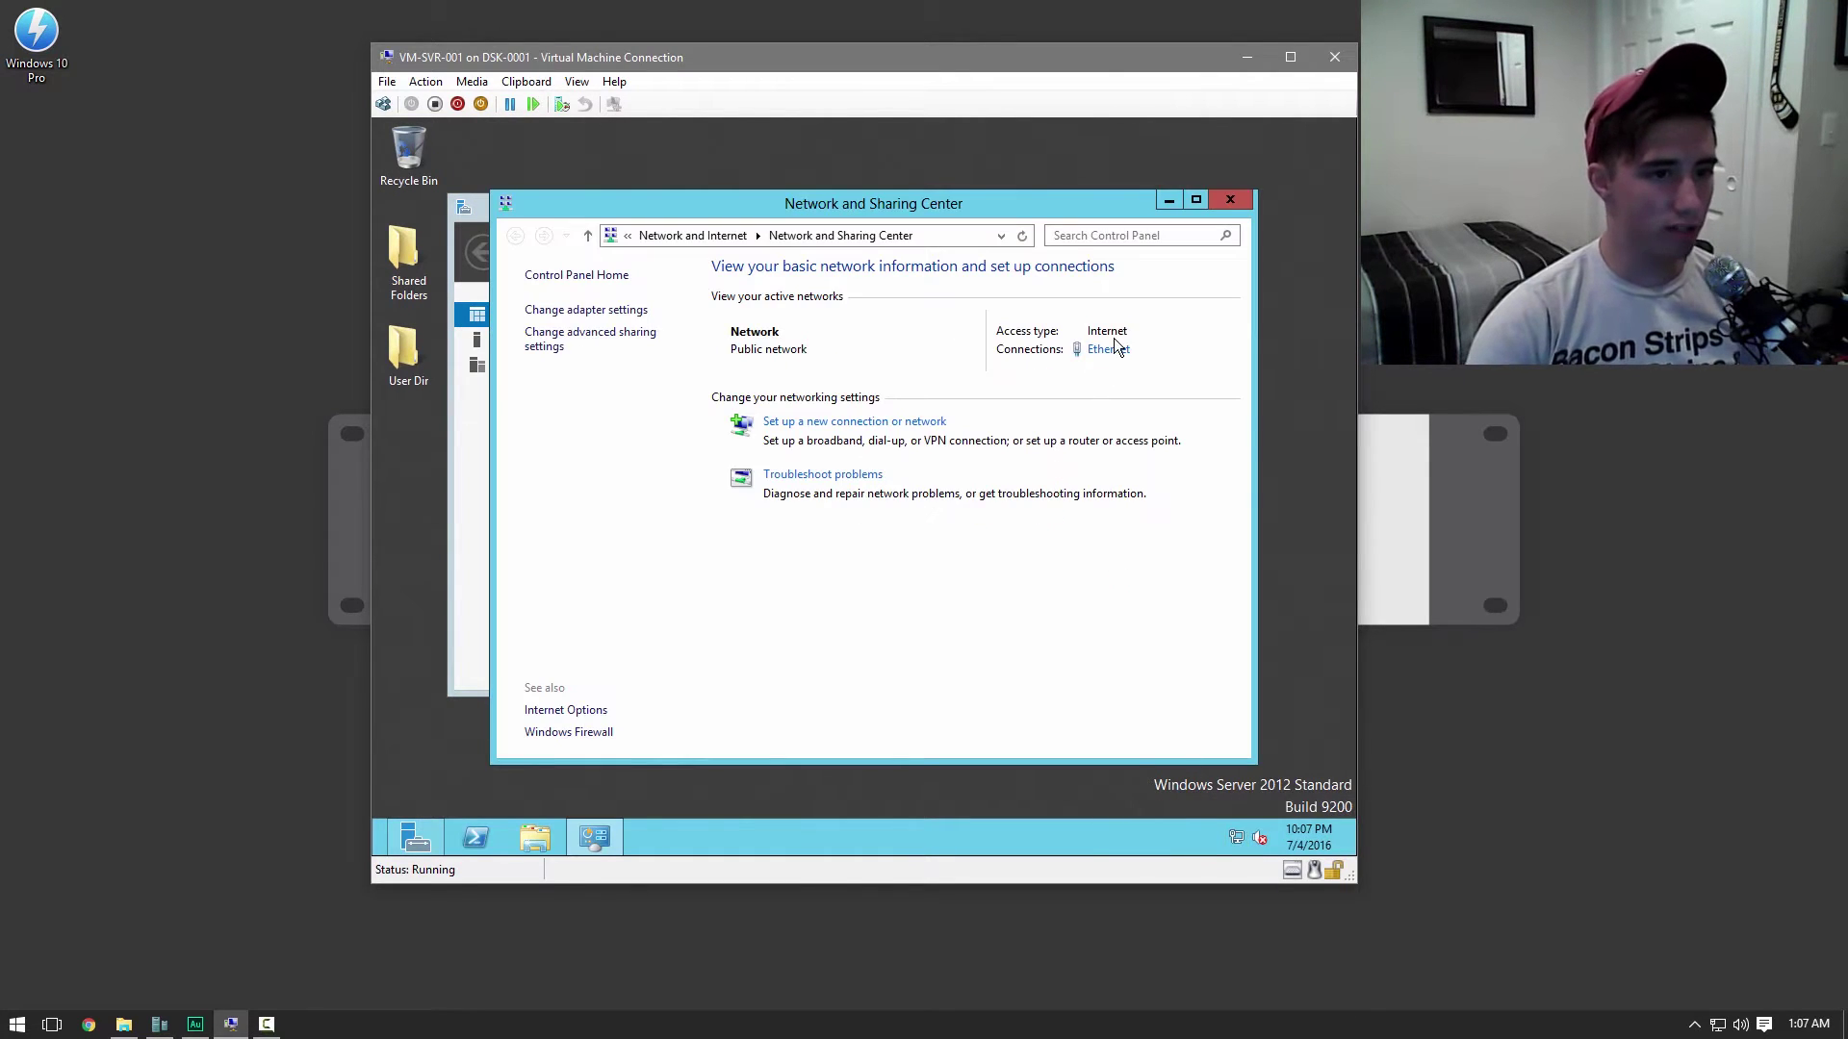
left_click(1114, 347)
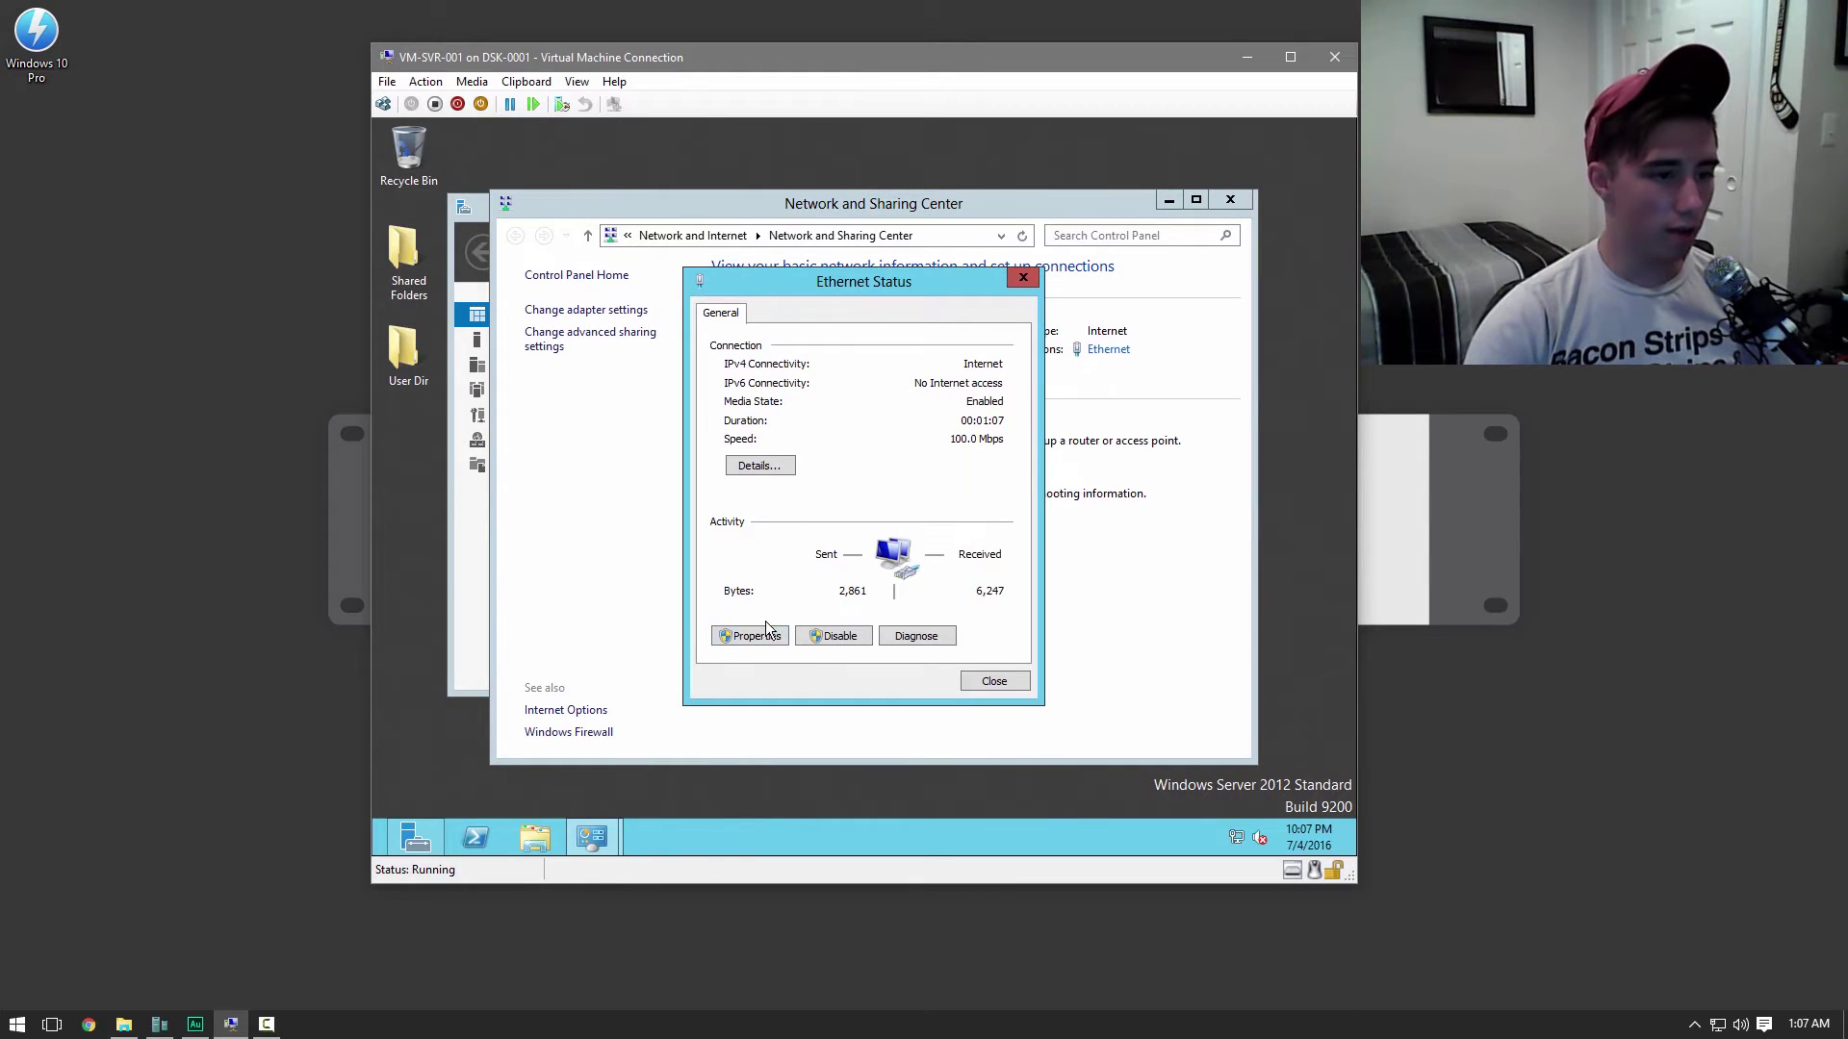
left_click(767, 626)
Set static IPv4 with gateway 192.168.1.1 and DNS servers 192.168.1.15 and 8.8.8.8
left_click(868, 568)
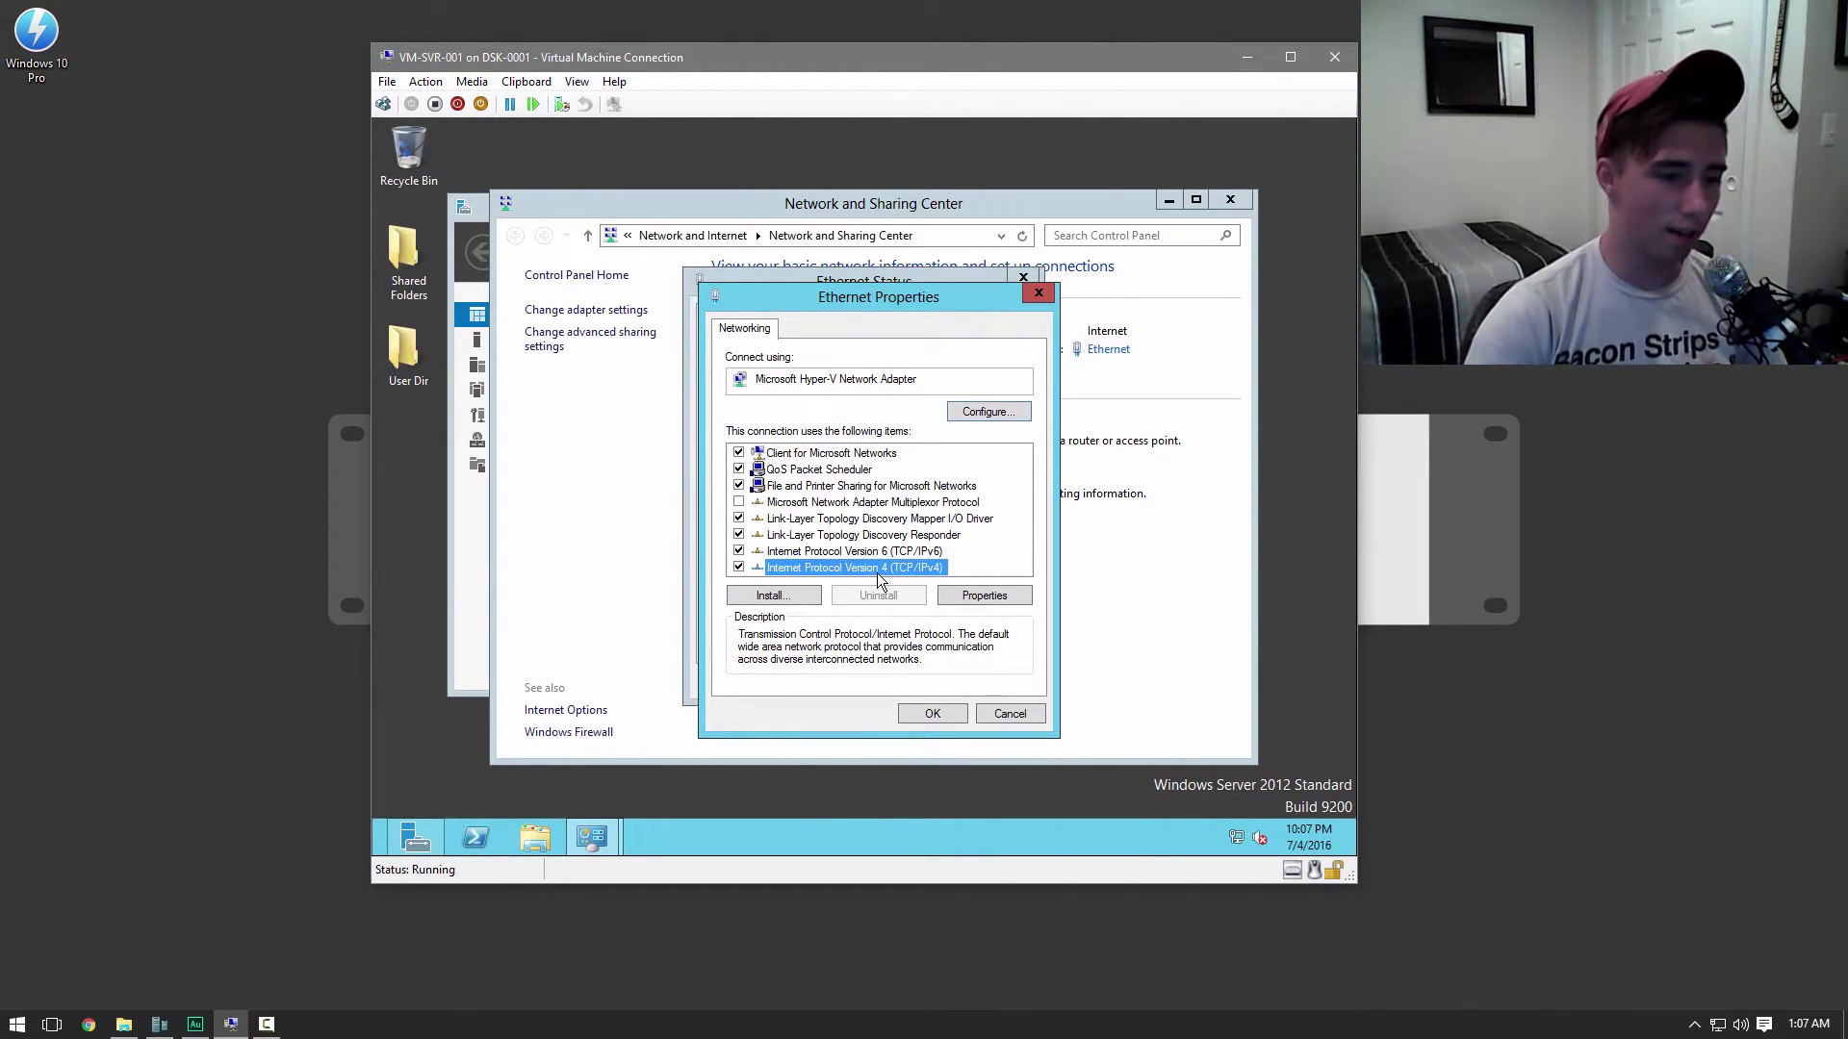
left_click(979, 588)
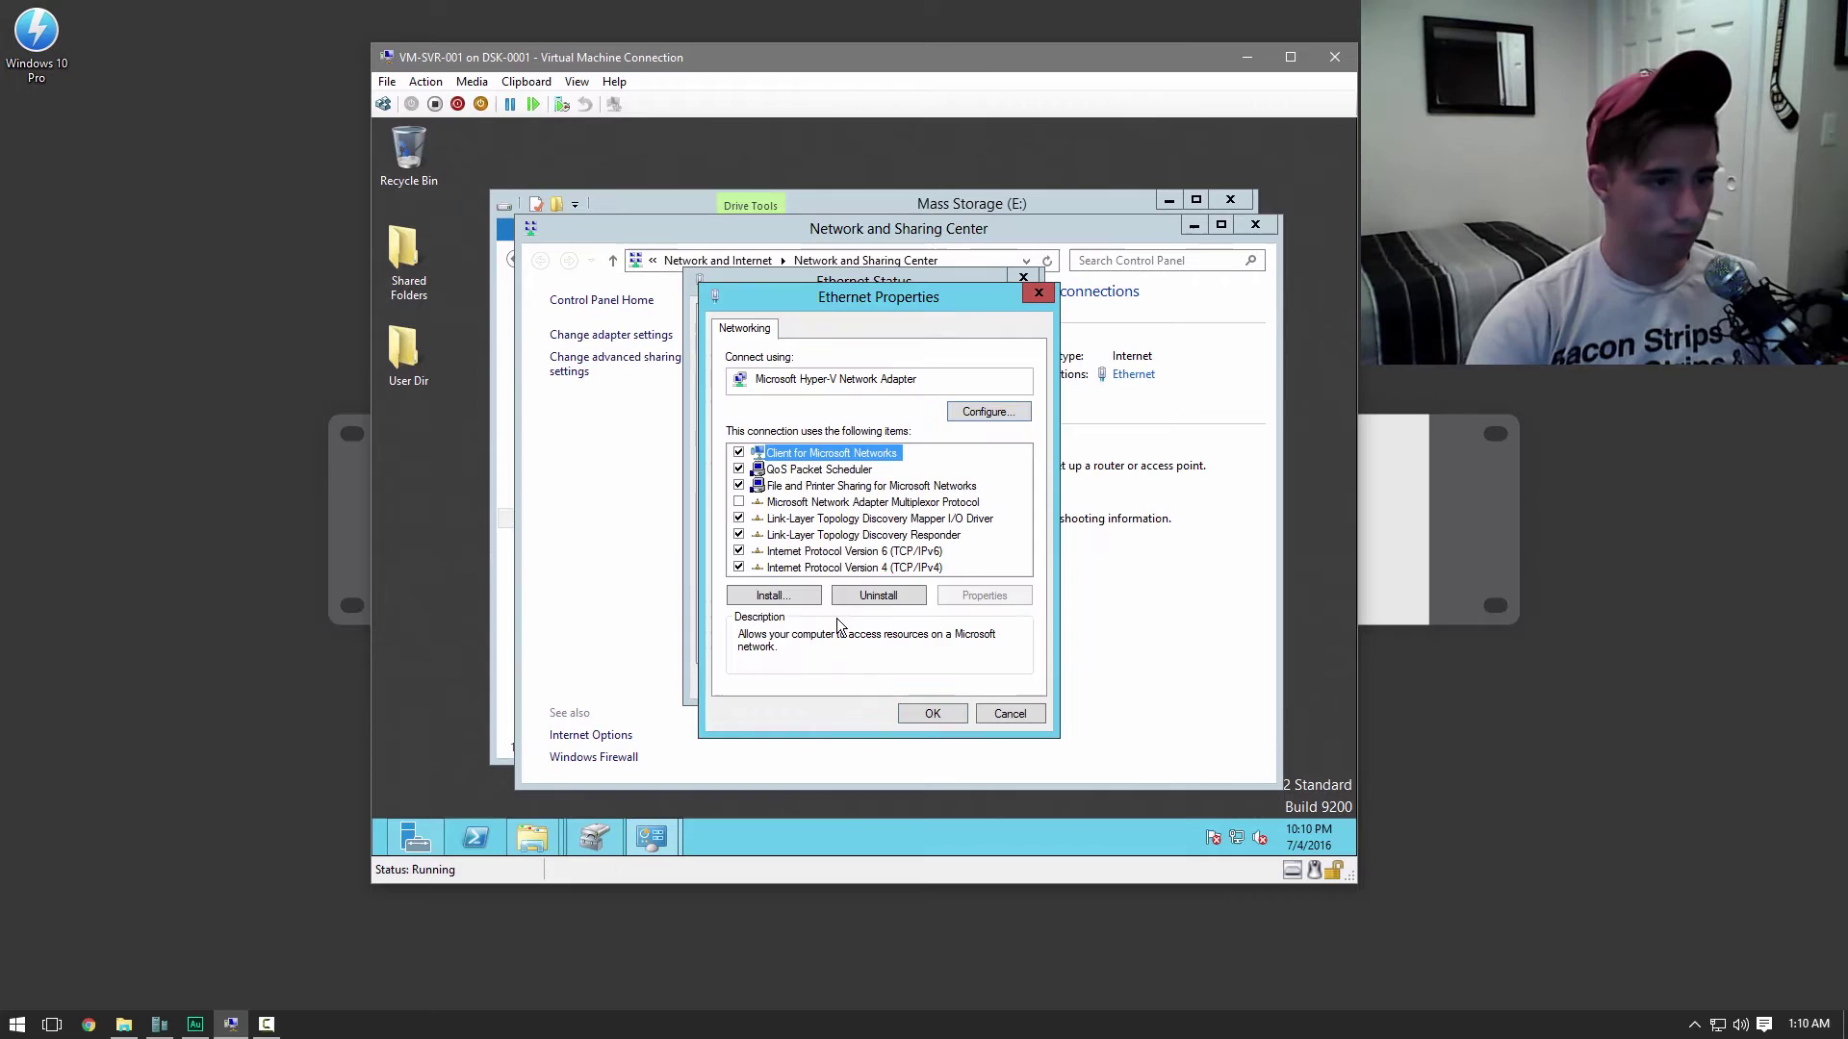
left_click(847, 568)
left_click(1014, 598)
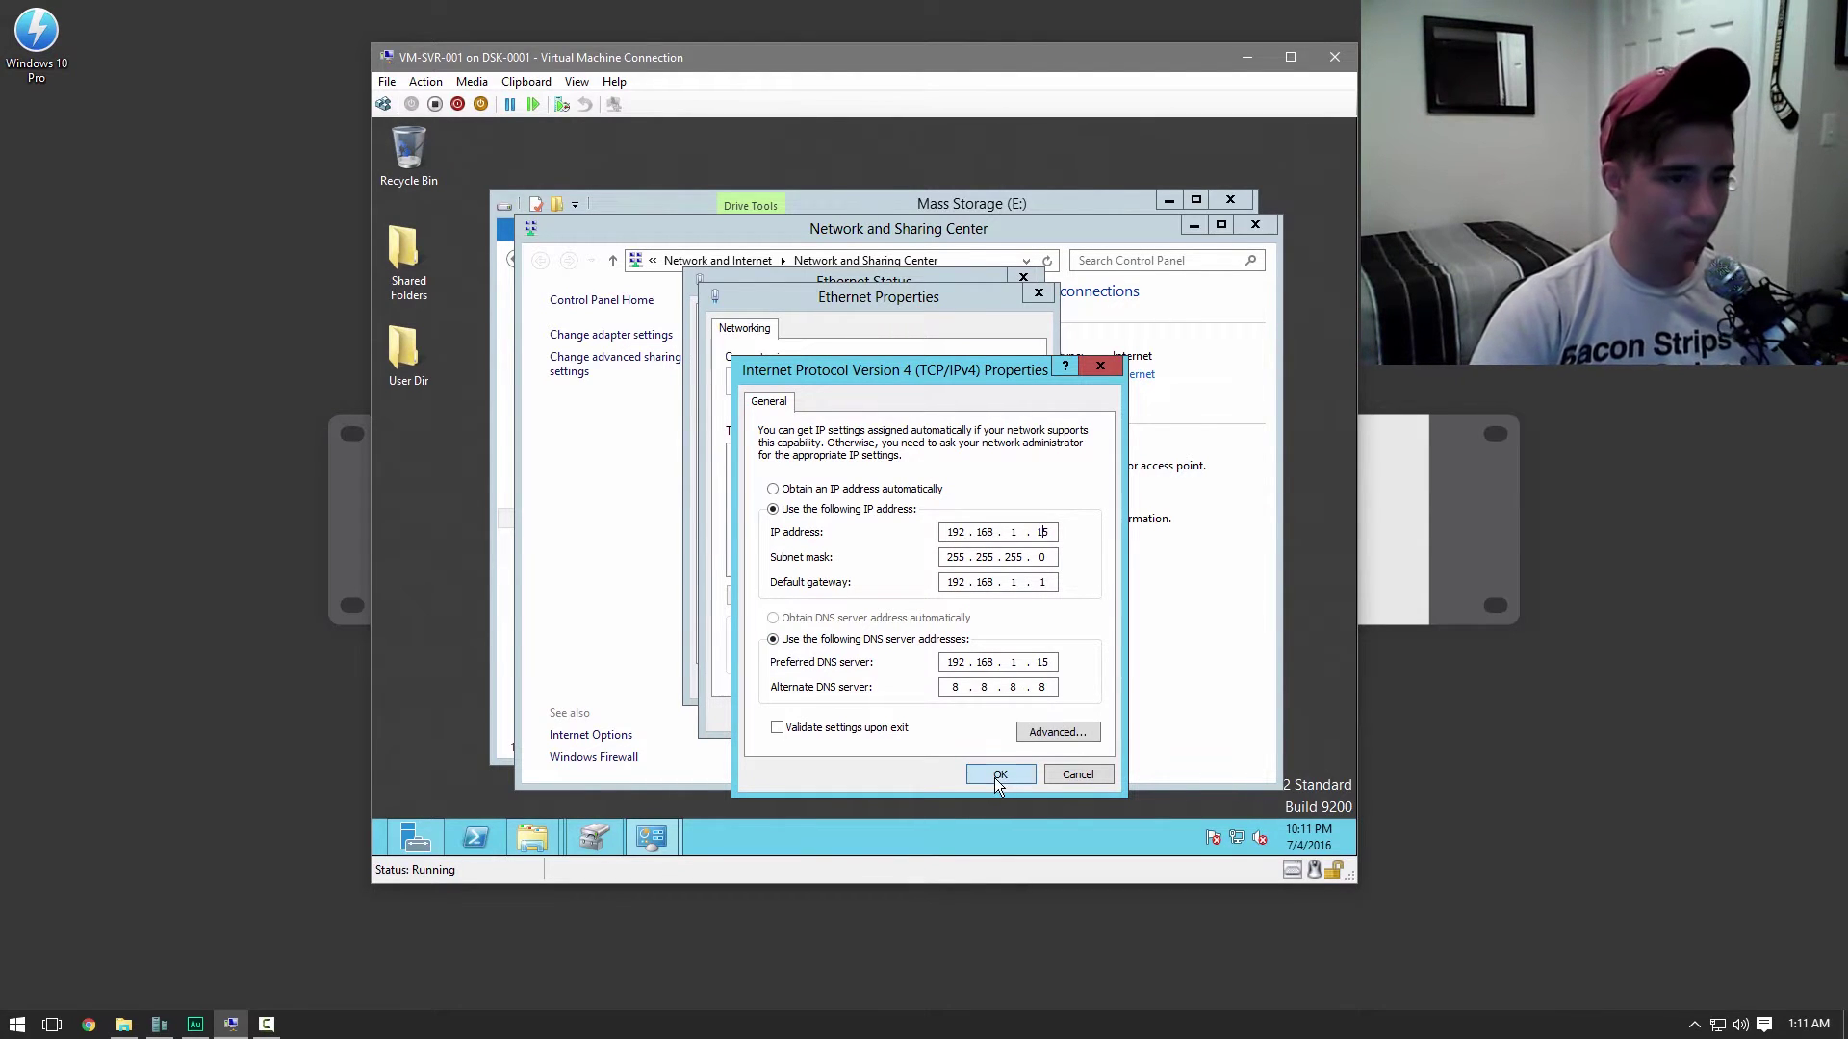
left_click(998, 774)
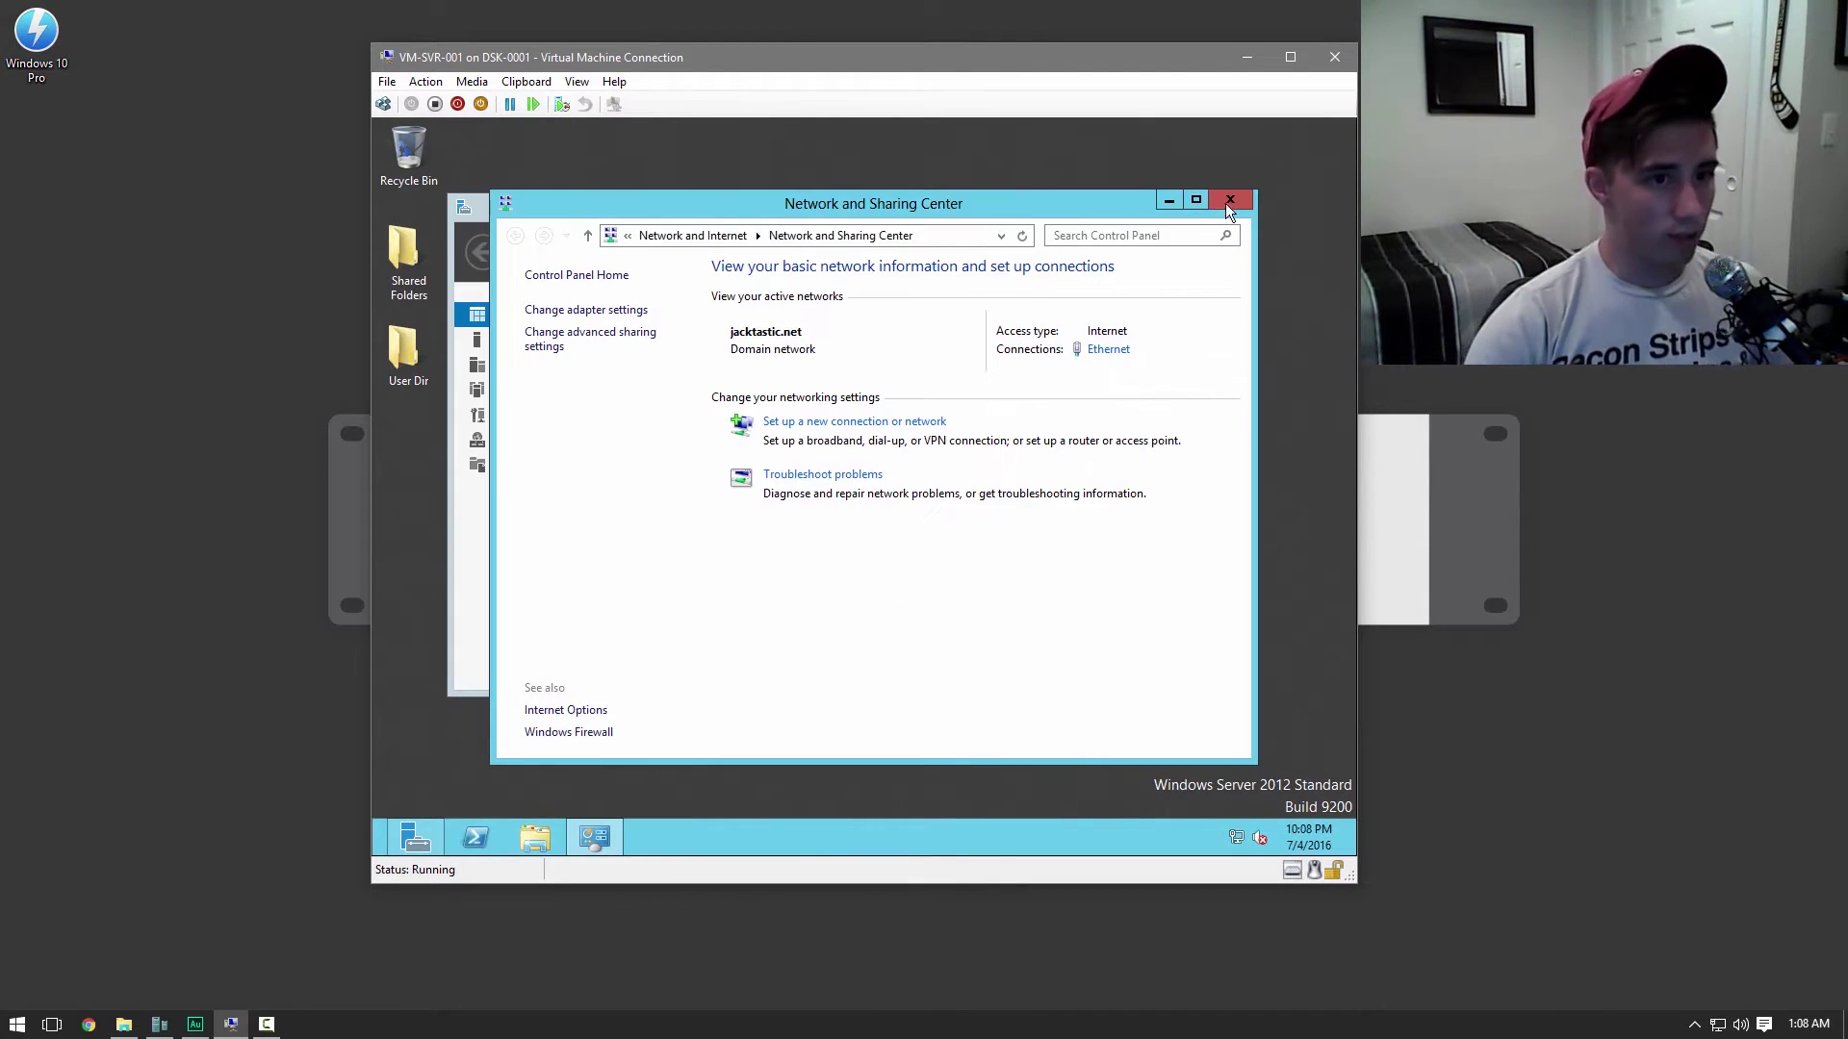
Close Network and Sharing Center, hide Server Manager, and show the computer's drives in File Explorer
left_click(1231, 200)
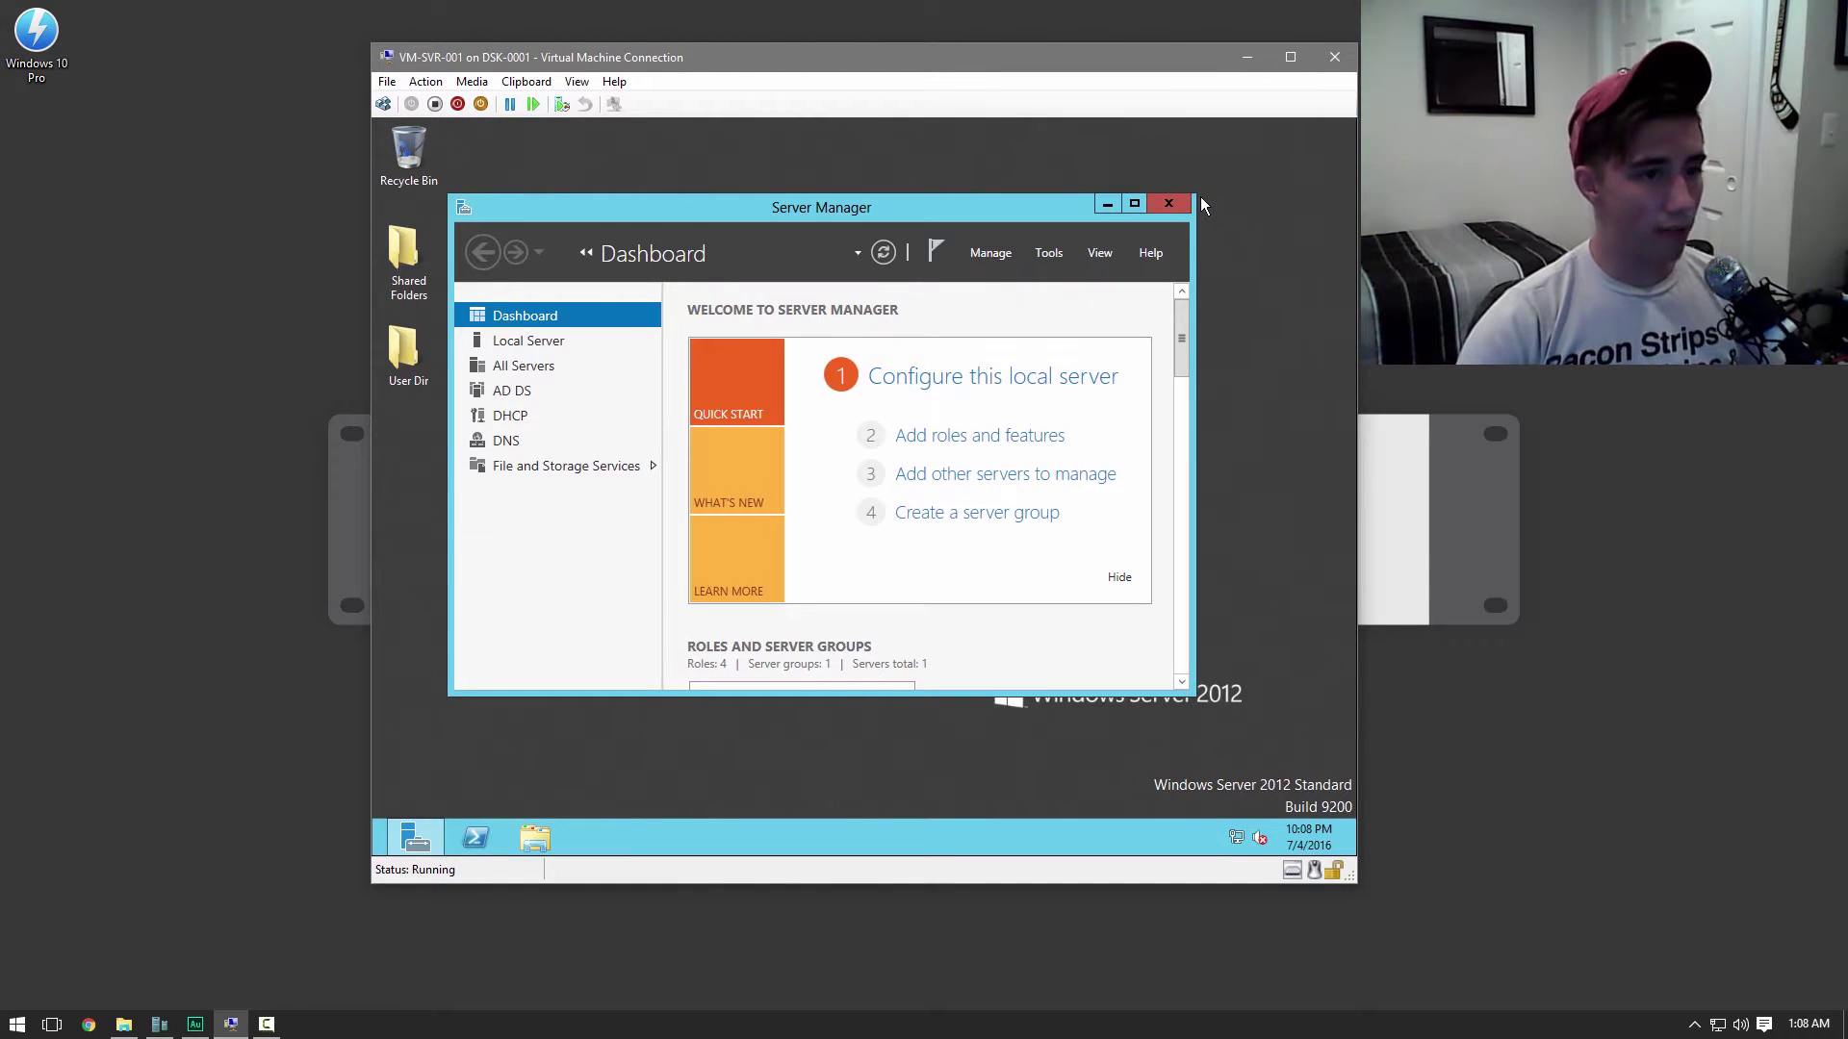
left_click(1106, 200)
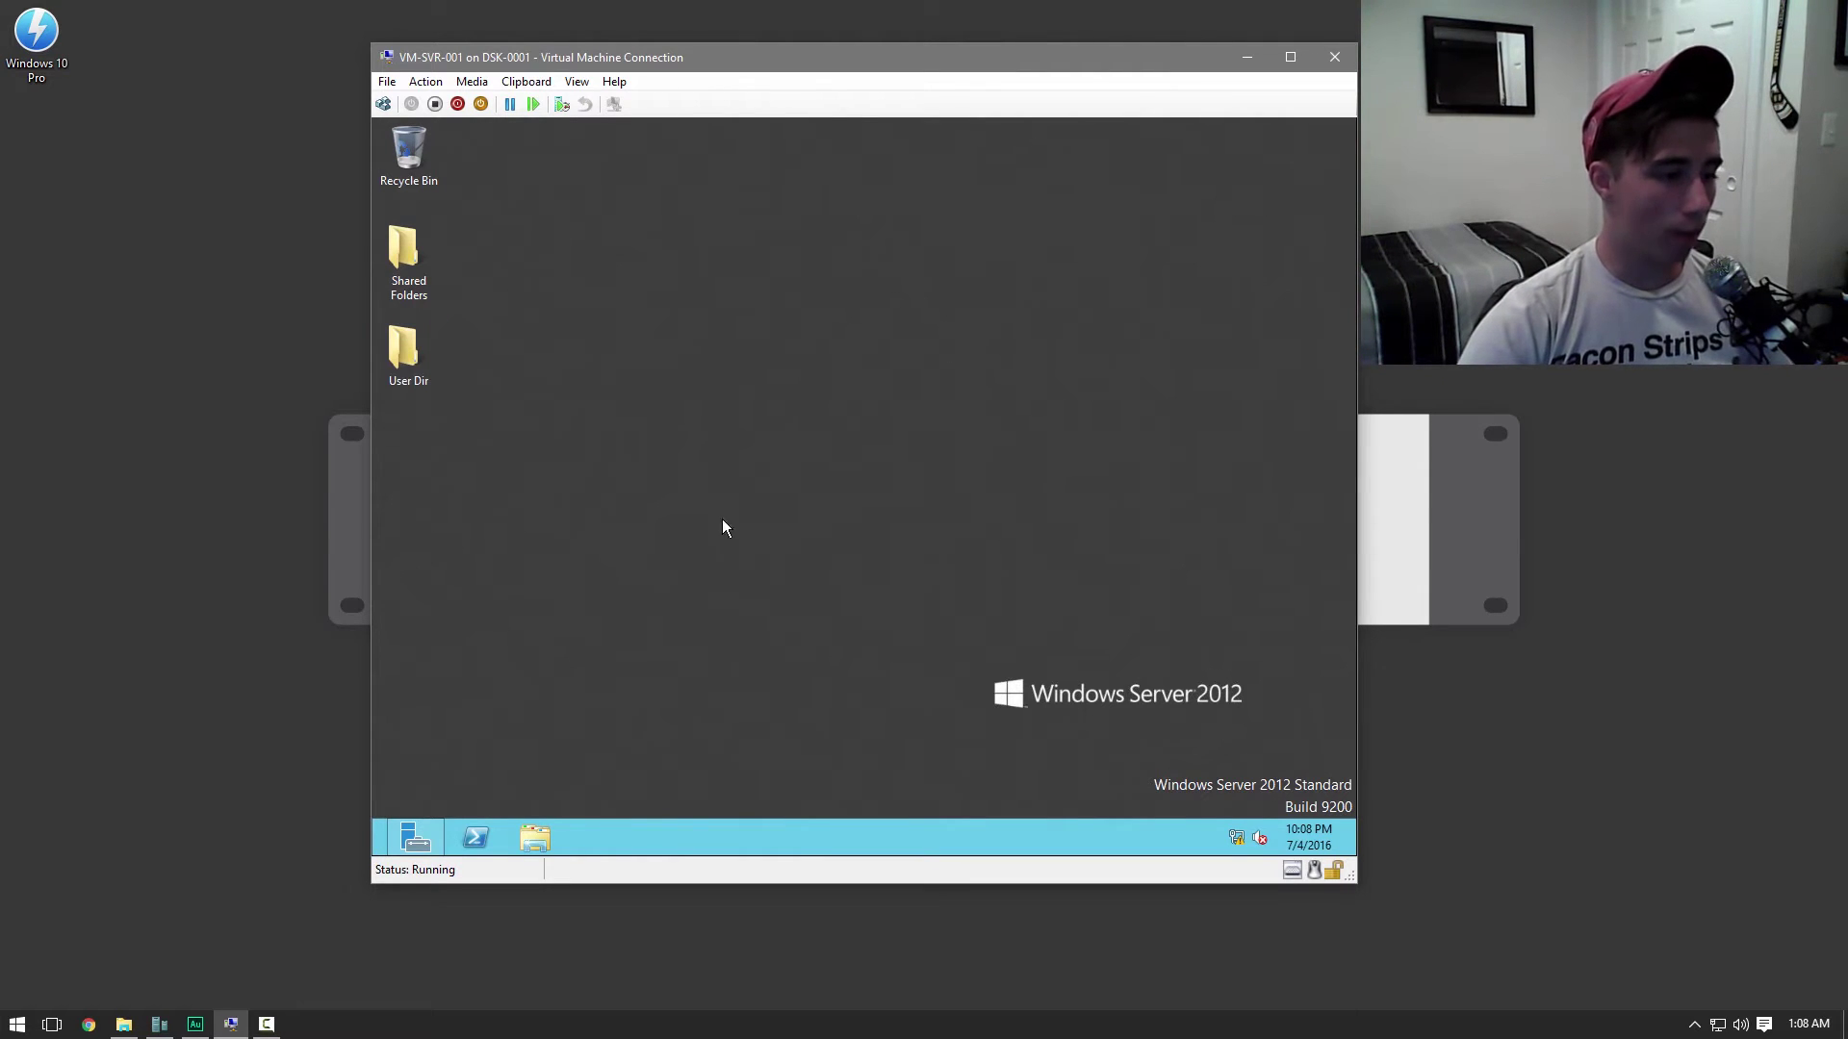
left_click(535, 838)
left_click(612, 517)
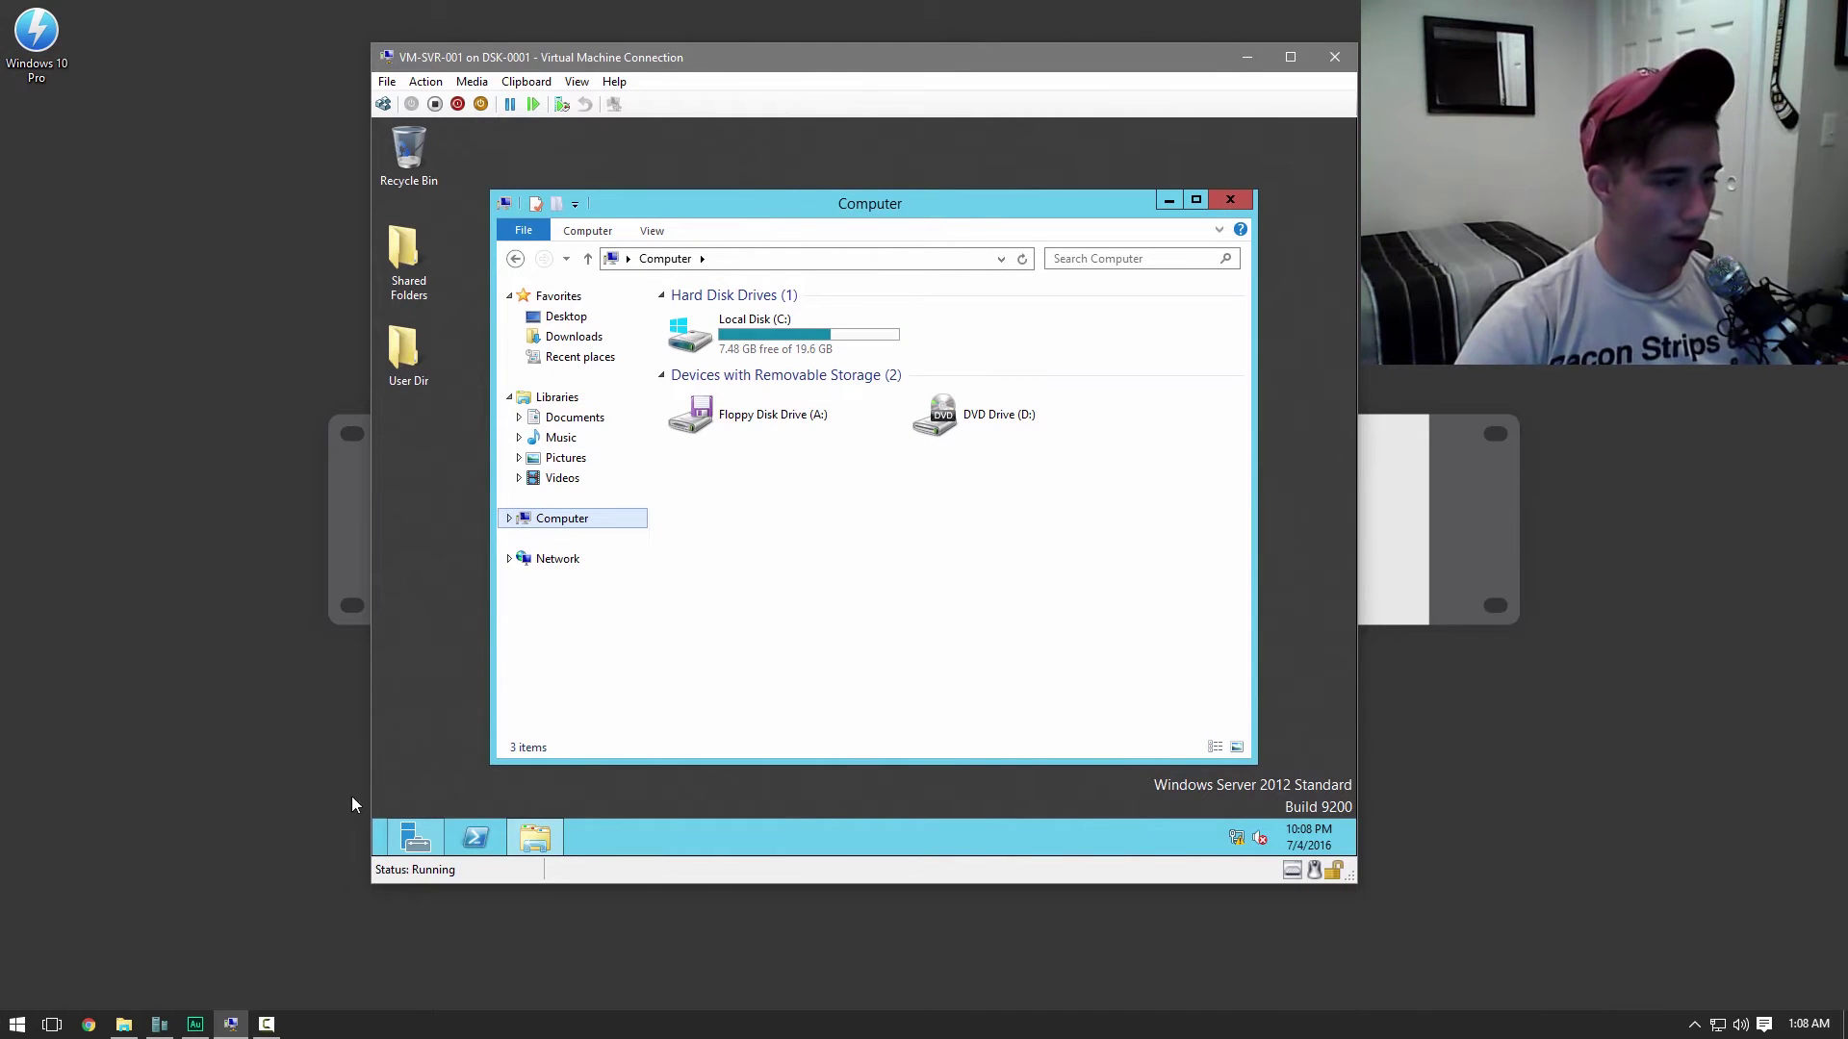
Open Disk Management and initialize Disk 1 with MBR partitioning
right_click(377, 849)
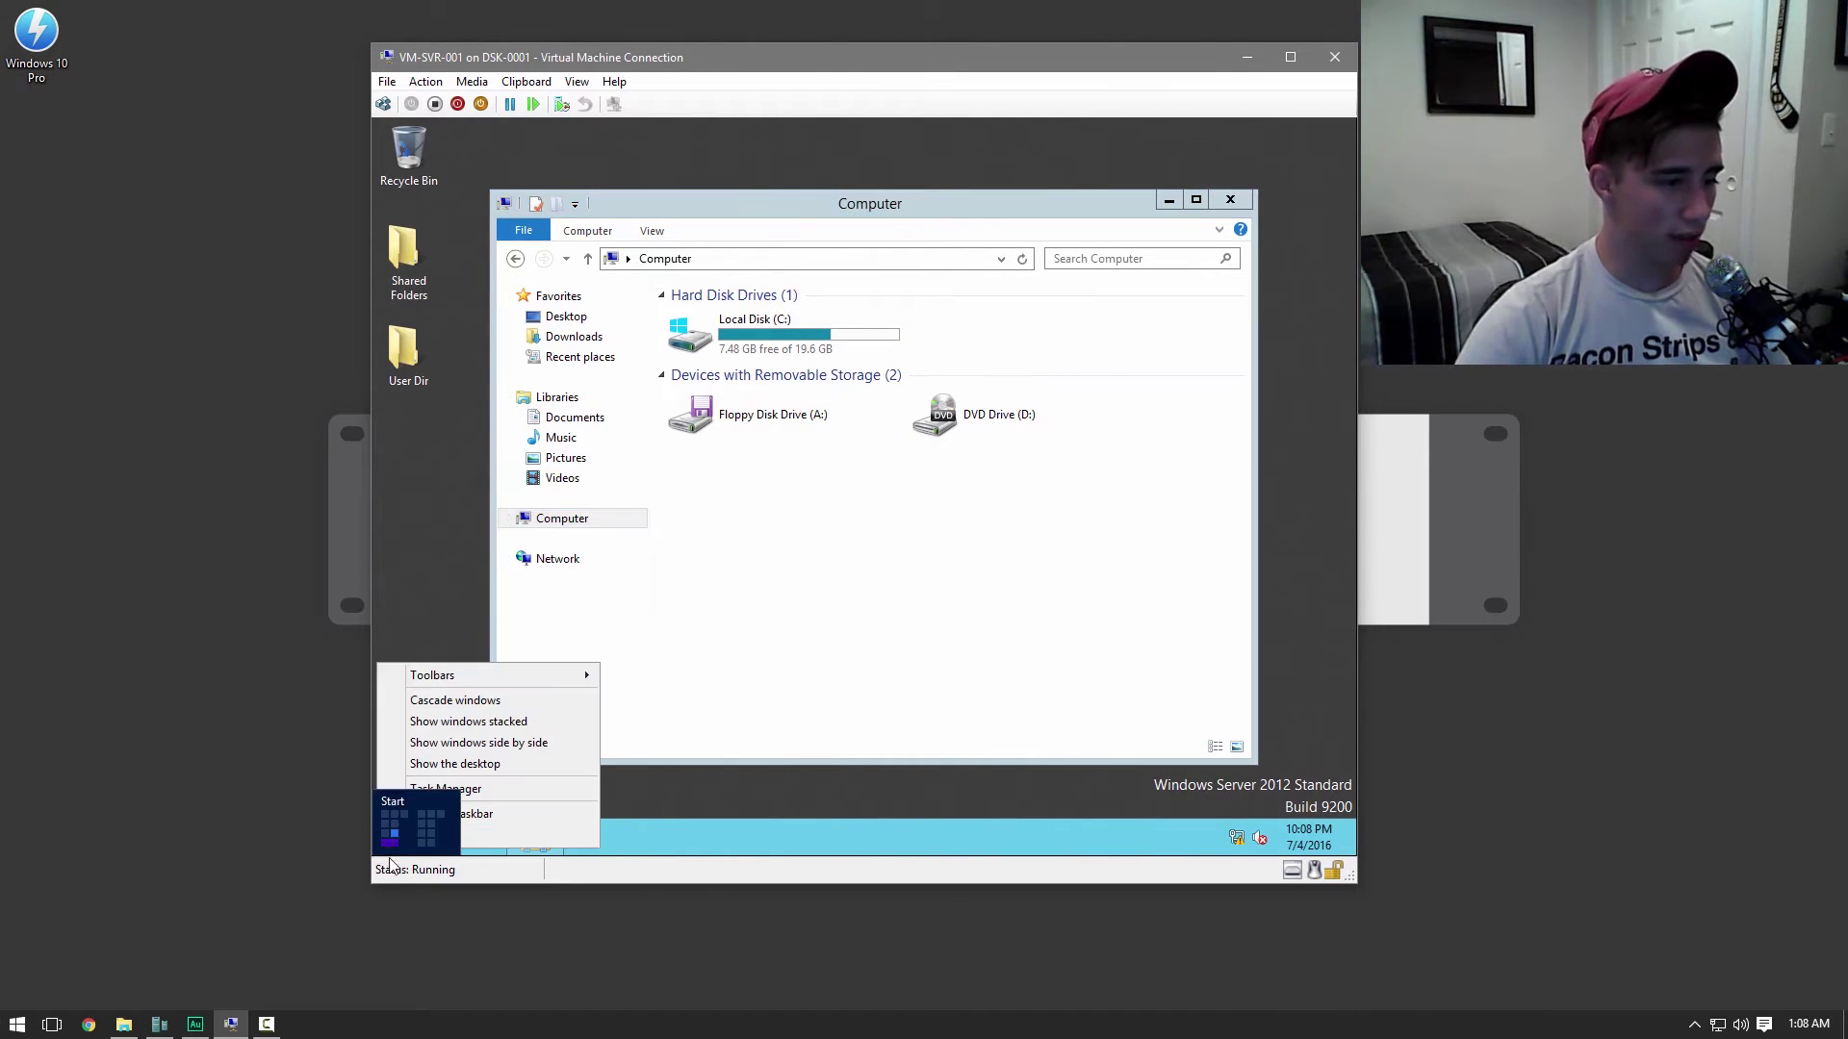
right_click(378, 851)
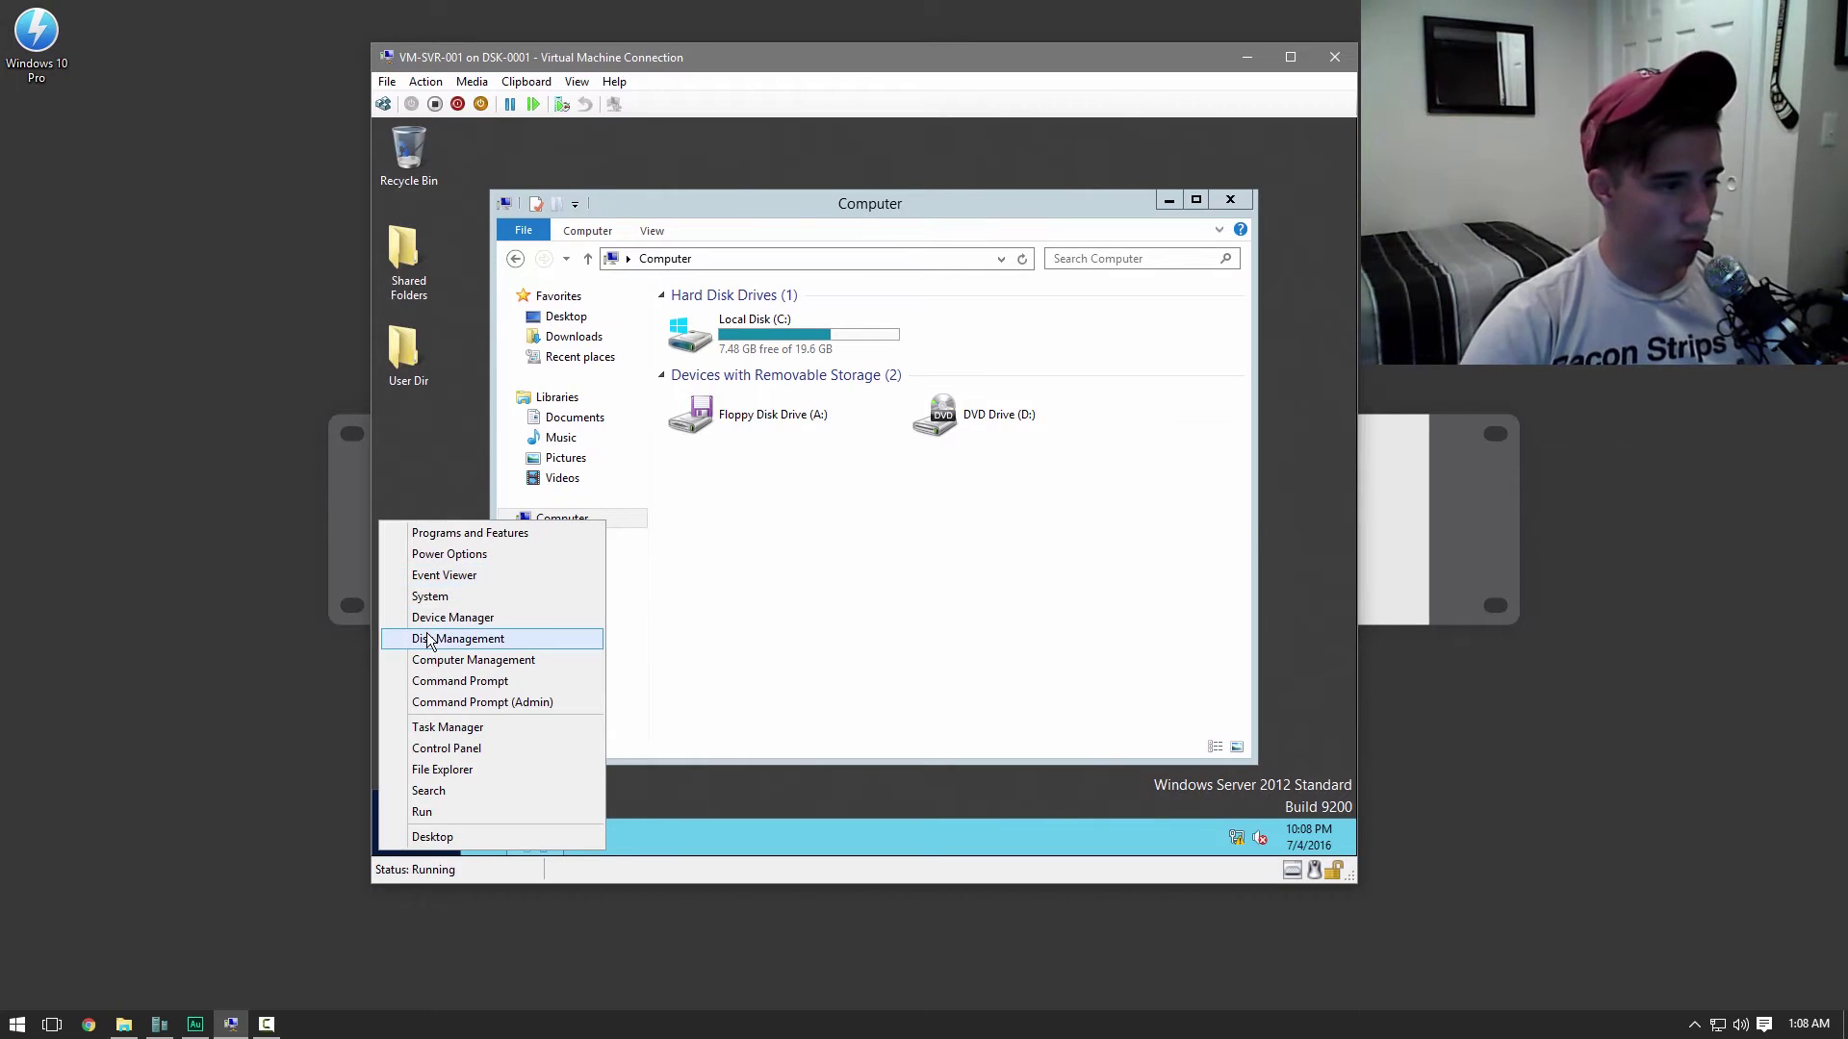
left_click(426, 635)
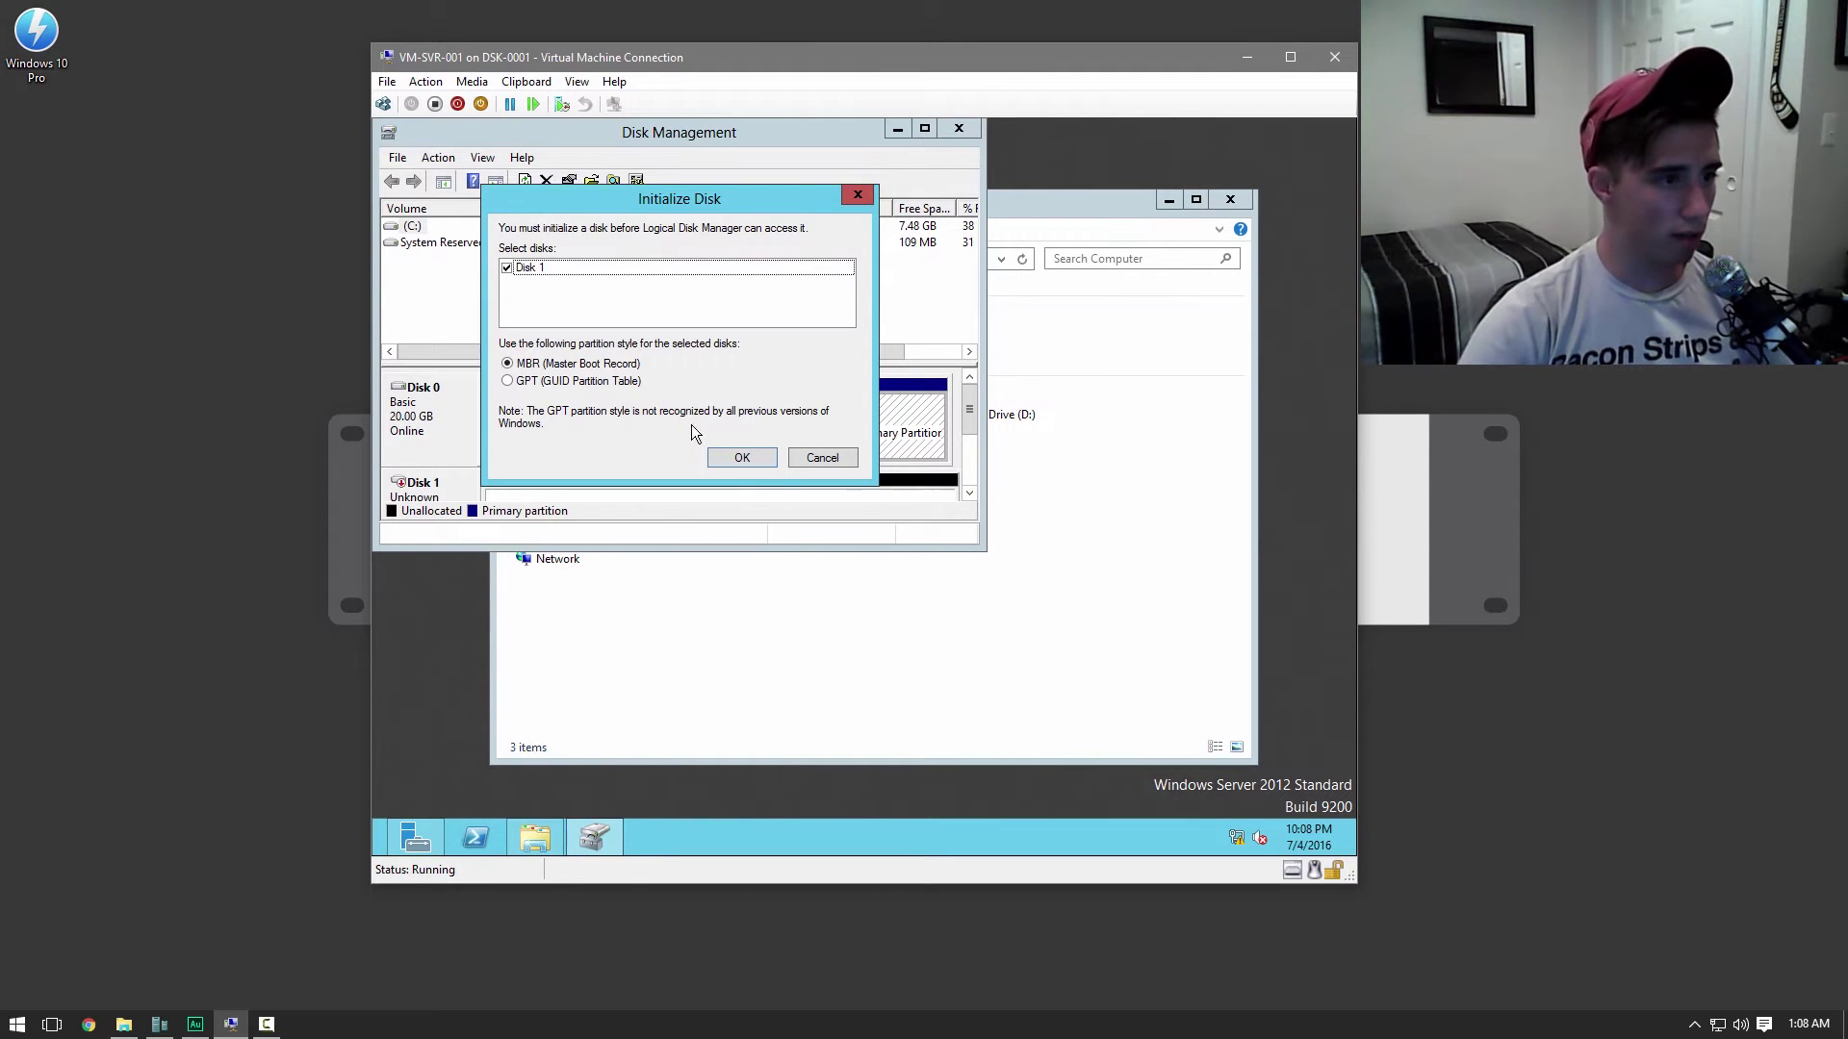
left_click(748, 458)
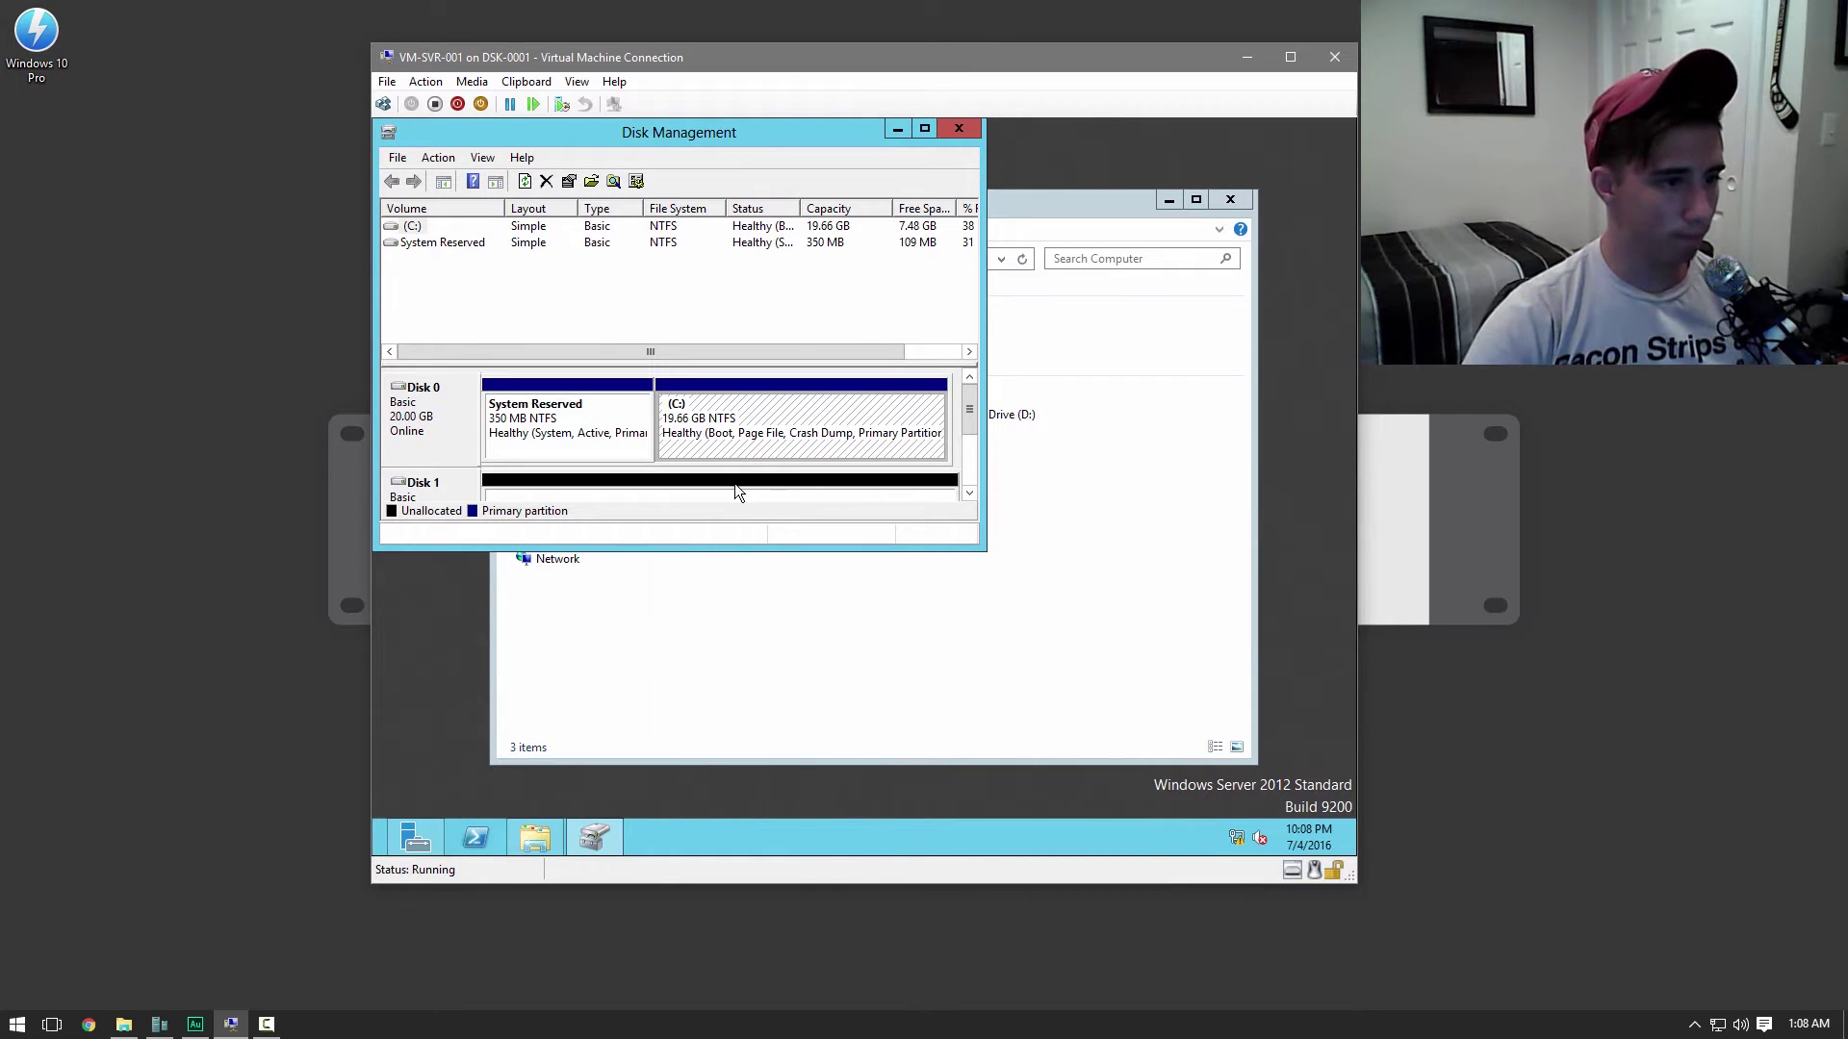
Create a simple volume on Disk 1 using the full 25597 MB and default drive letter
right_click(735, 483)
left_click(807, 497)
left_click(771, 570)
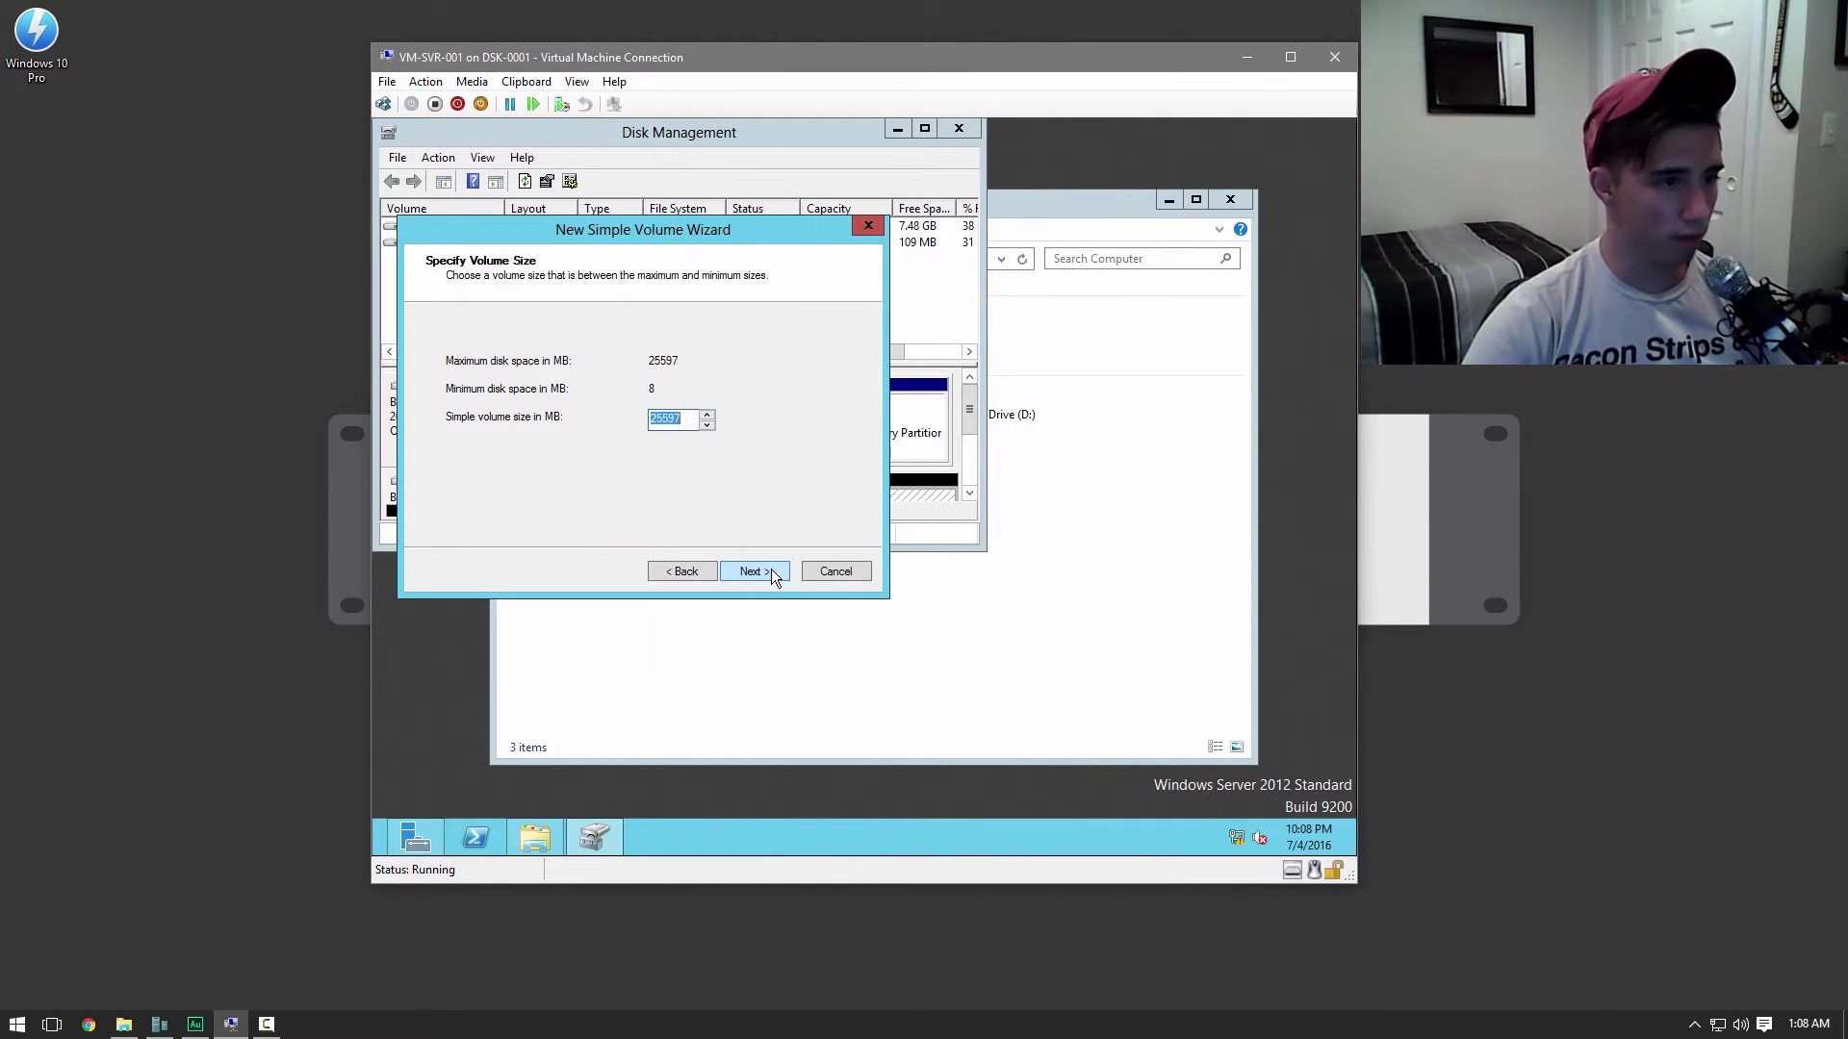
left_click(771, 571)
left_click(771, 571)
left_click(771, 570)
left_click(770, 571)
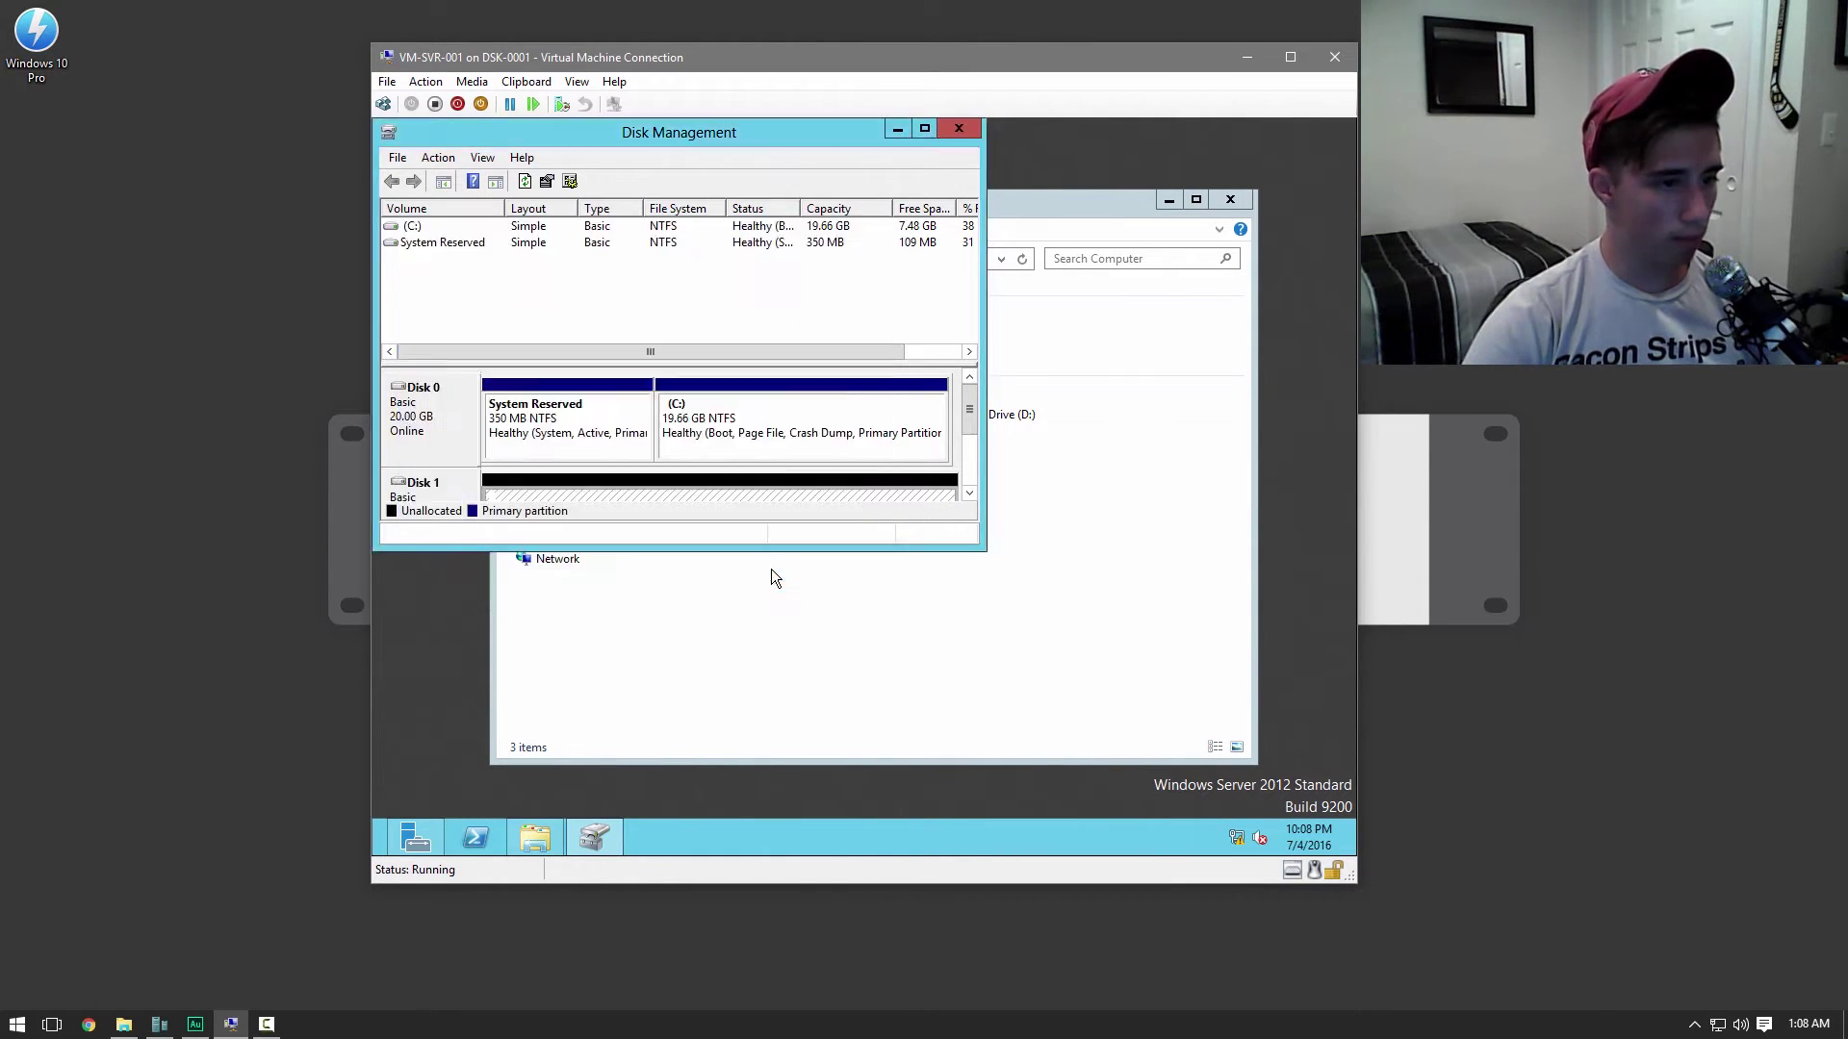
left_click(995, 447)
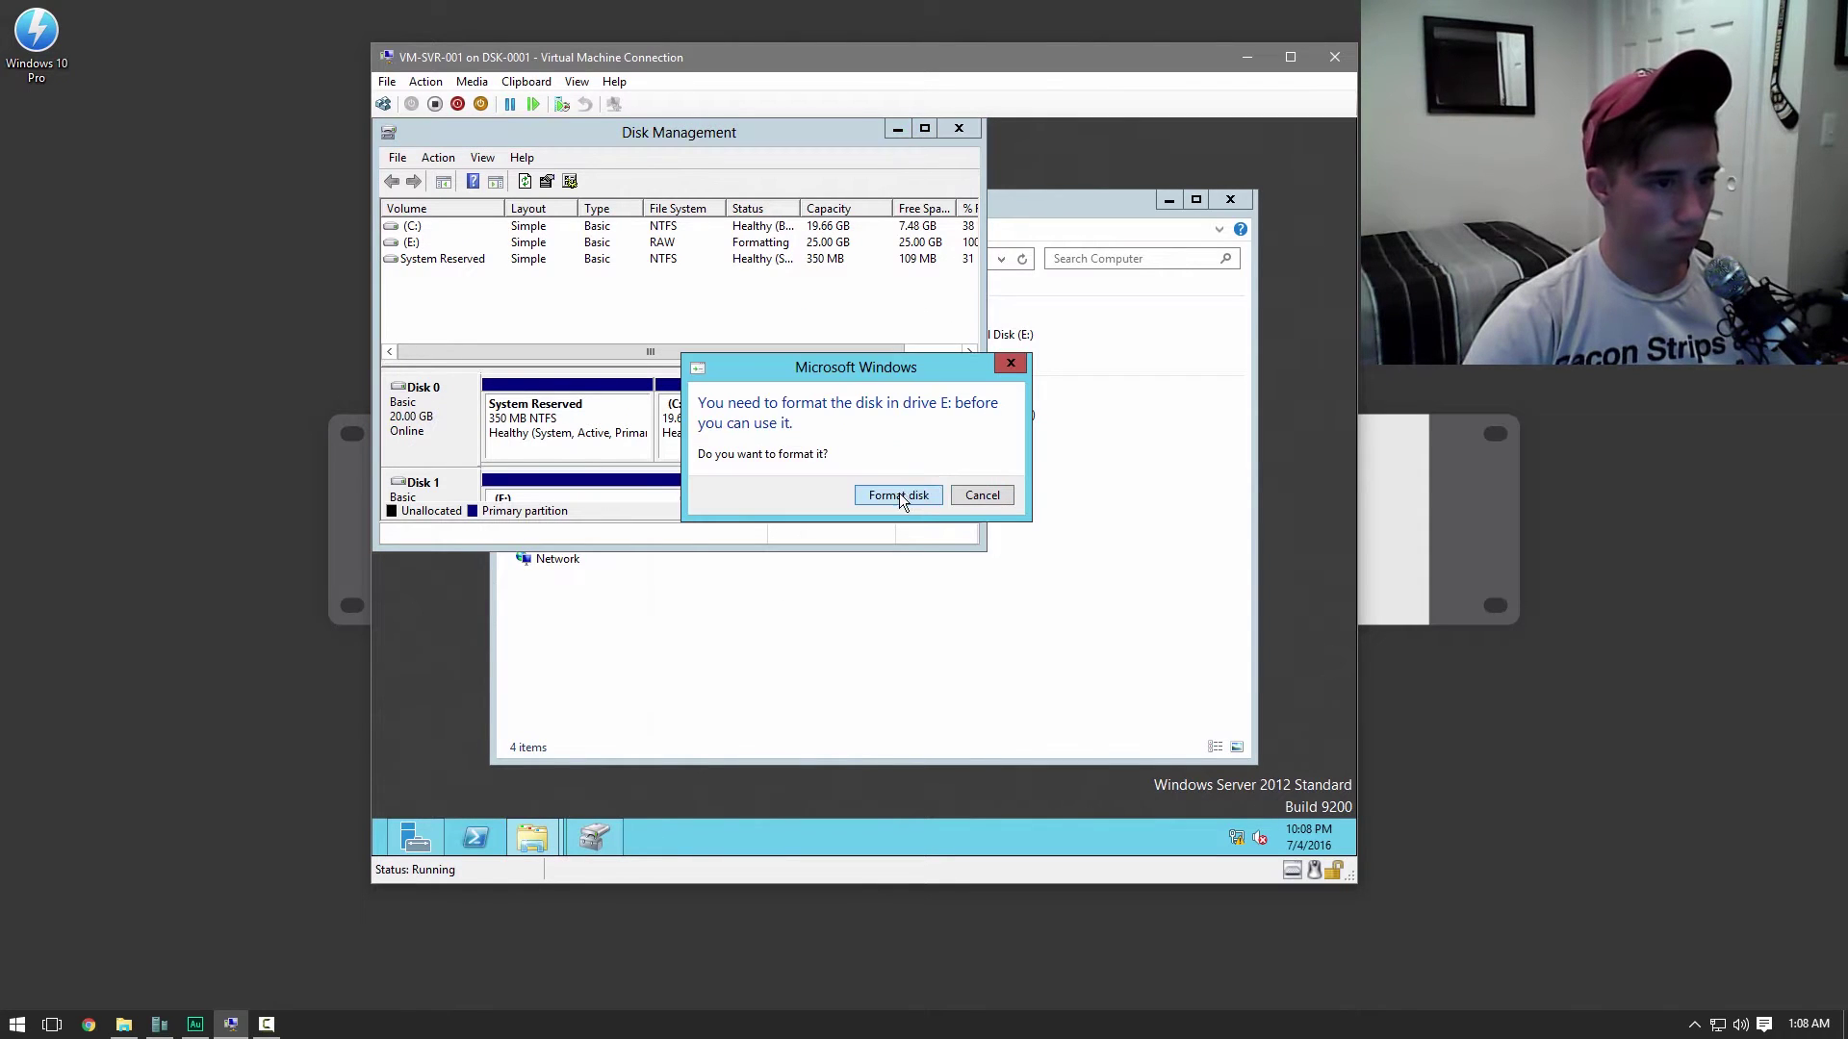
left_click(897, 498)
left_click(895, 130)
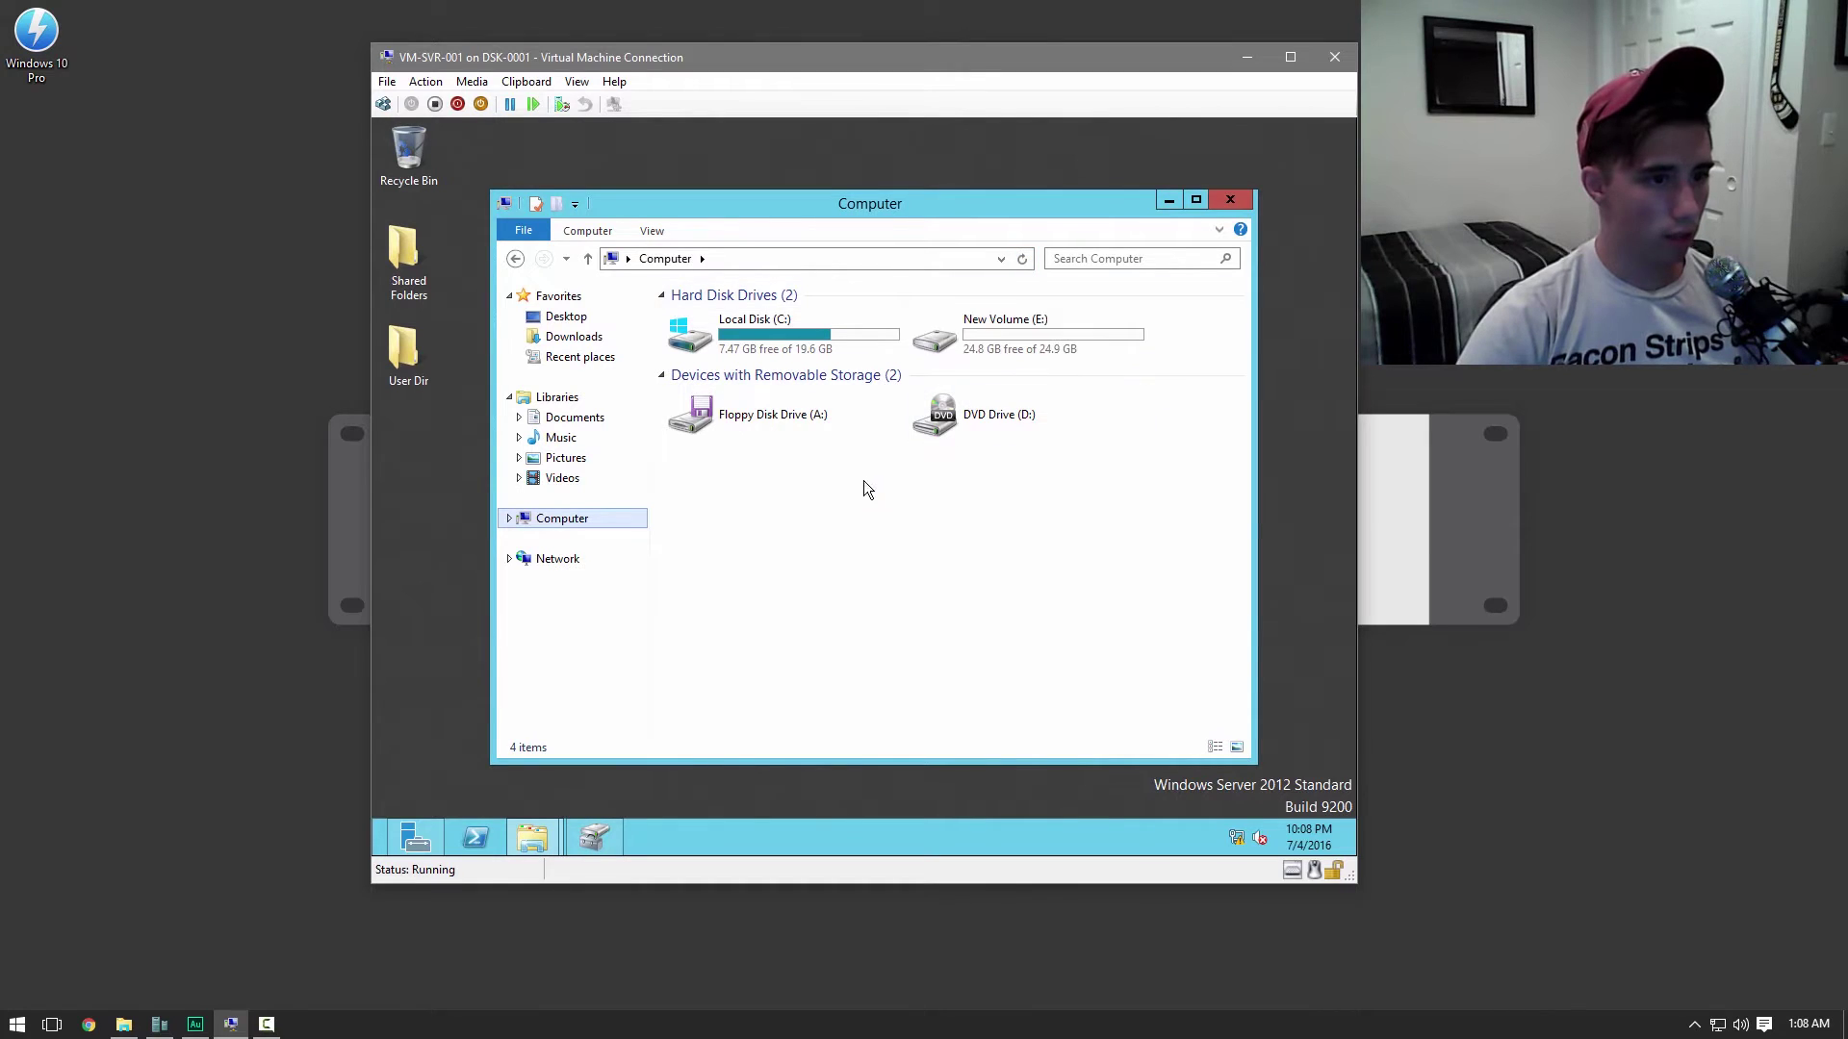
Rename New Volume (E:) to 'Mass Storage'
left_click_drag(895, 377, 985, 326)
right_click(984, 326)
left_click(868, 547)
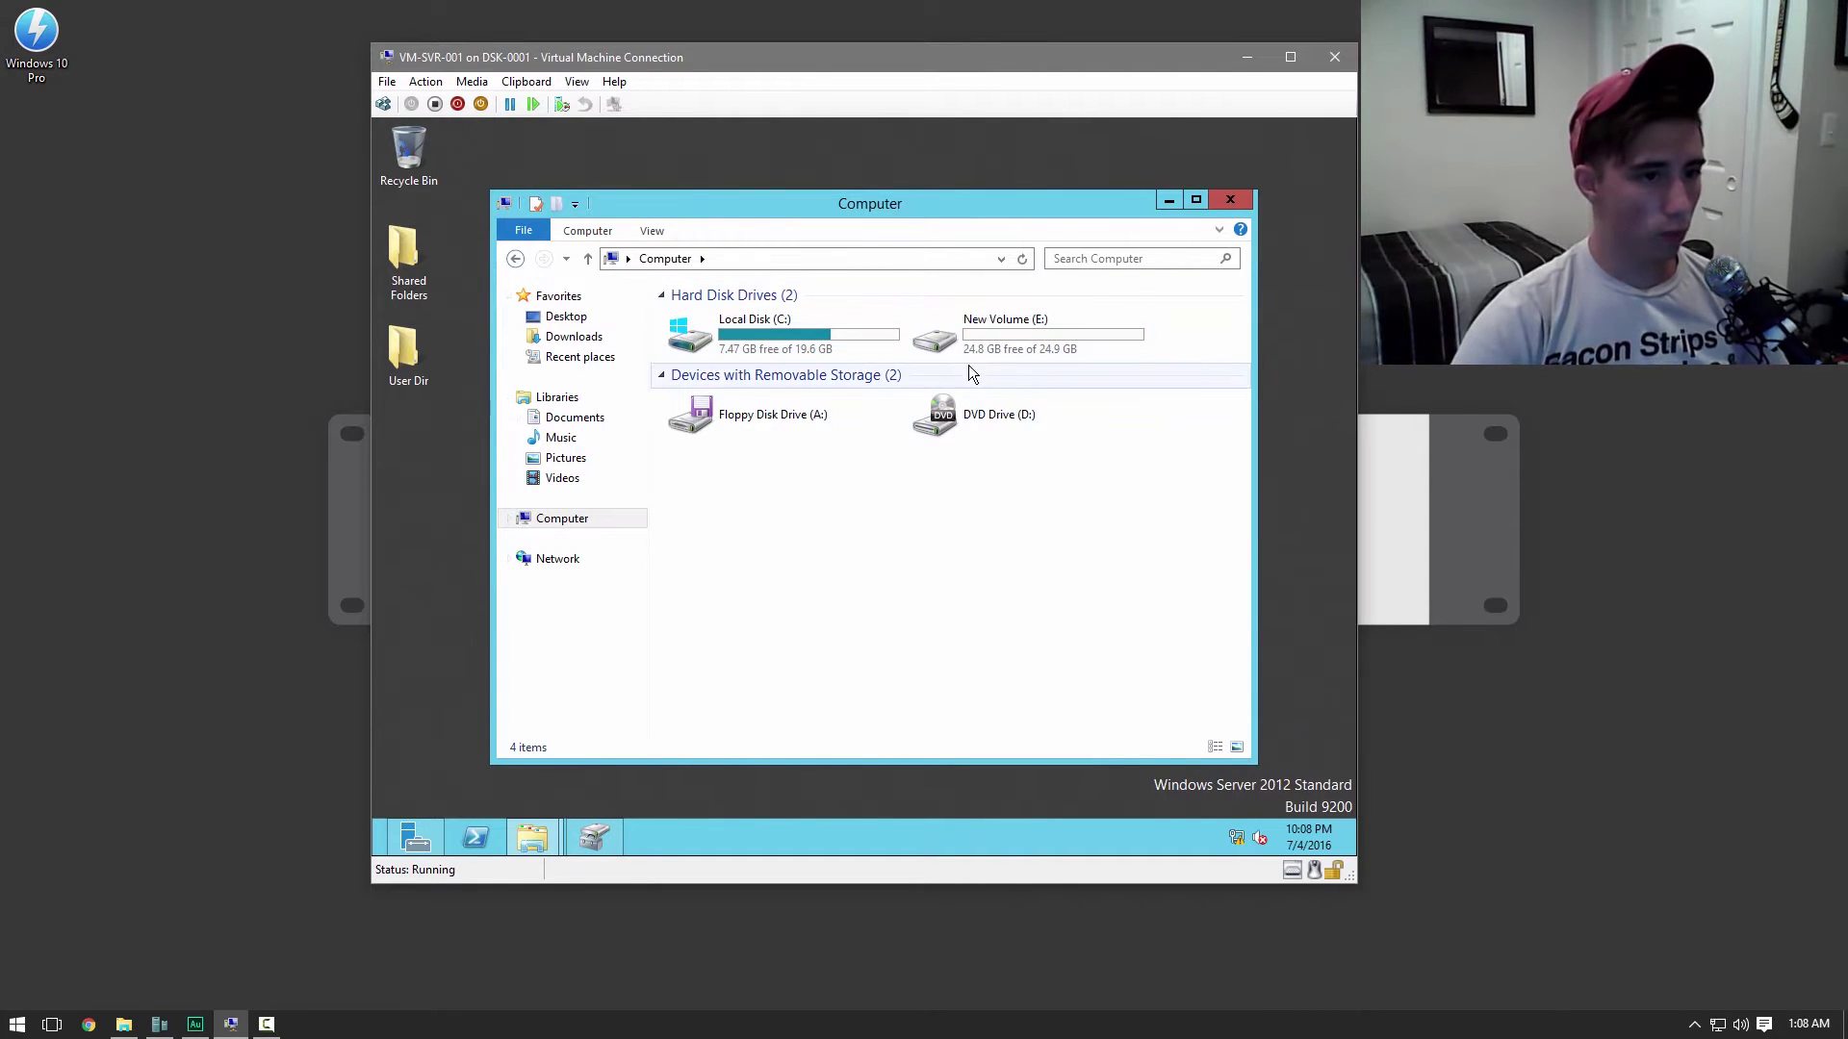
right_click(981, 343)
left_click(1022, 606)
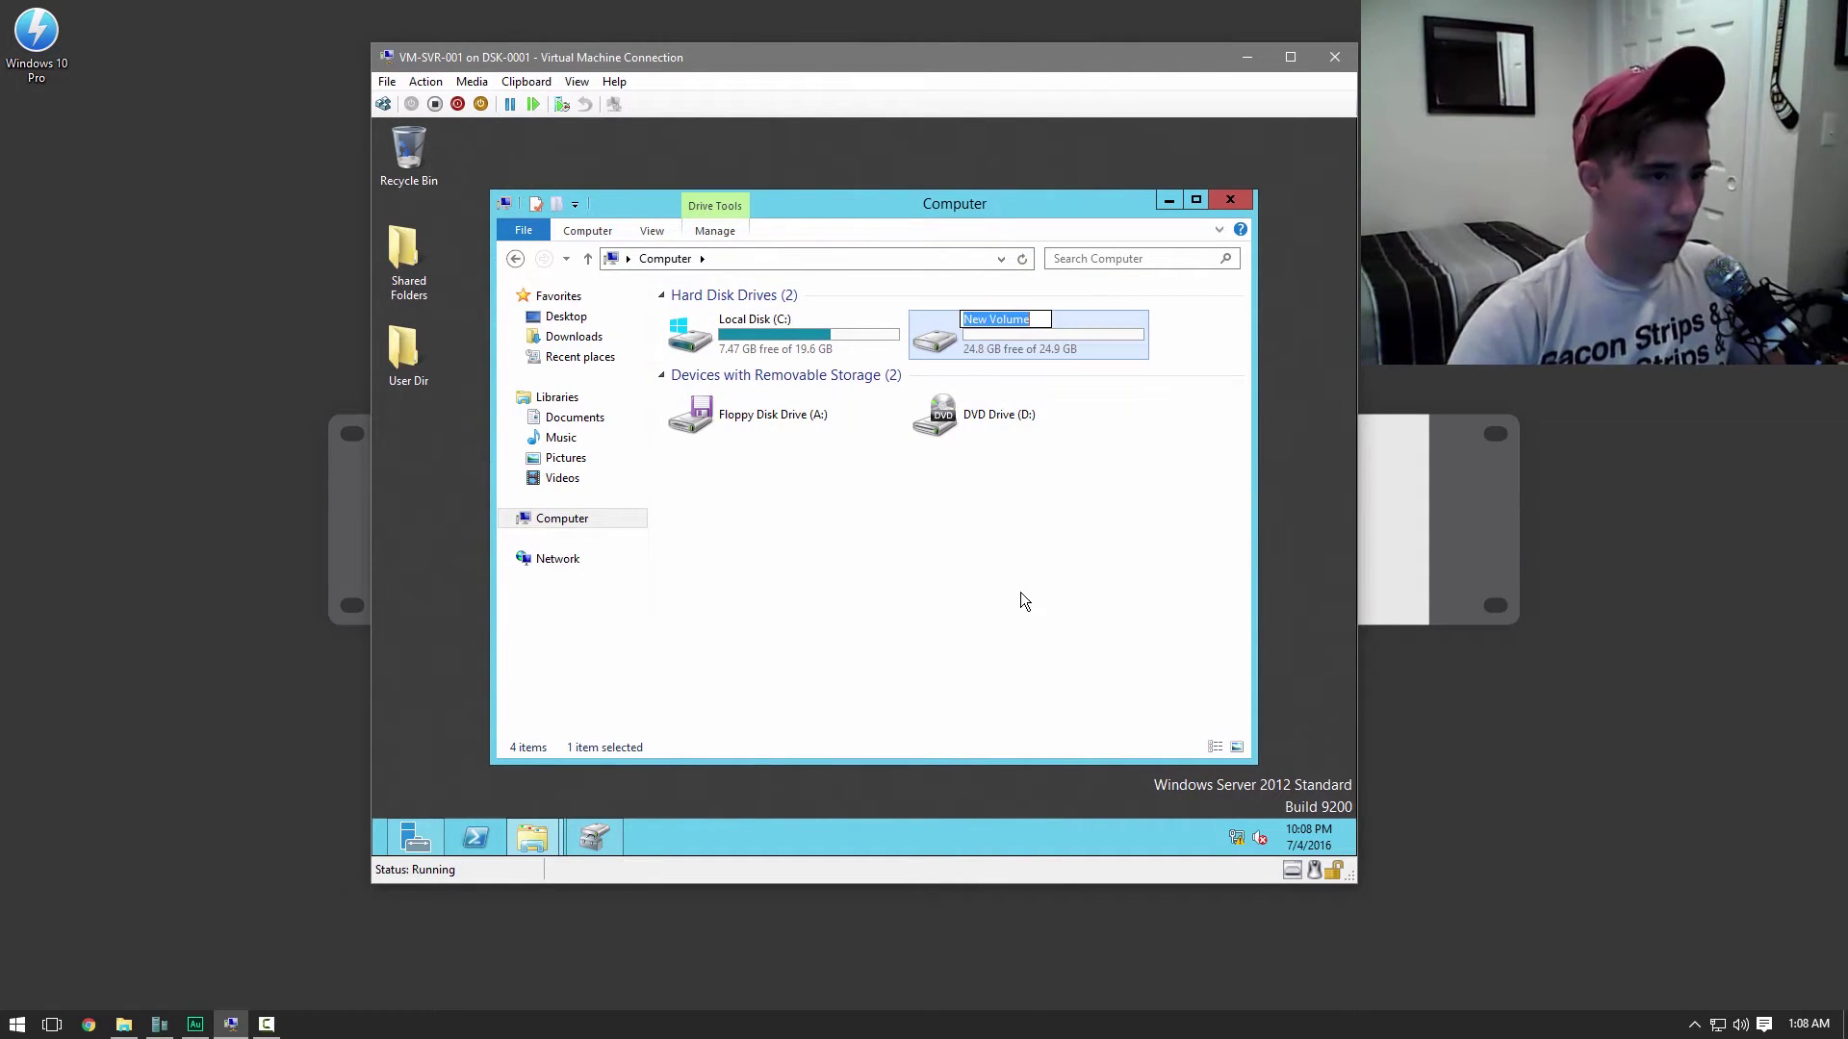
type("Mass St")
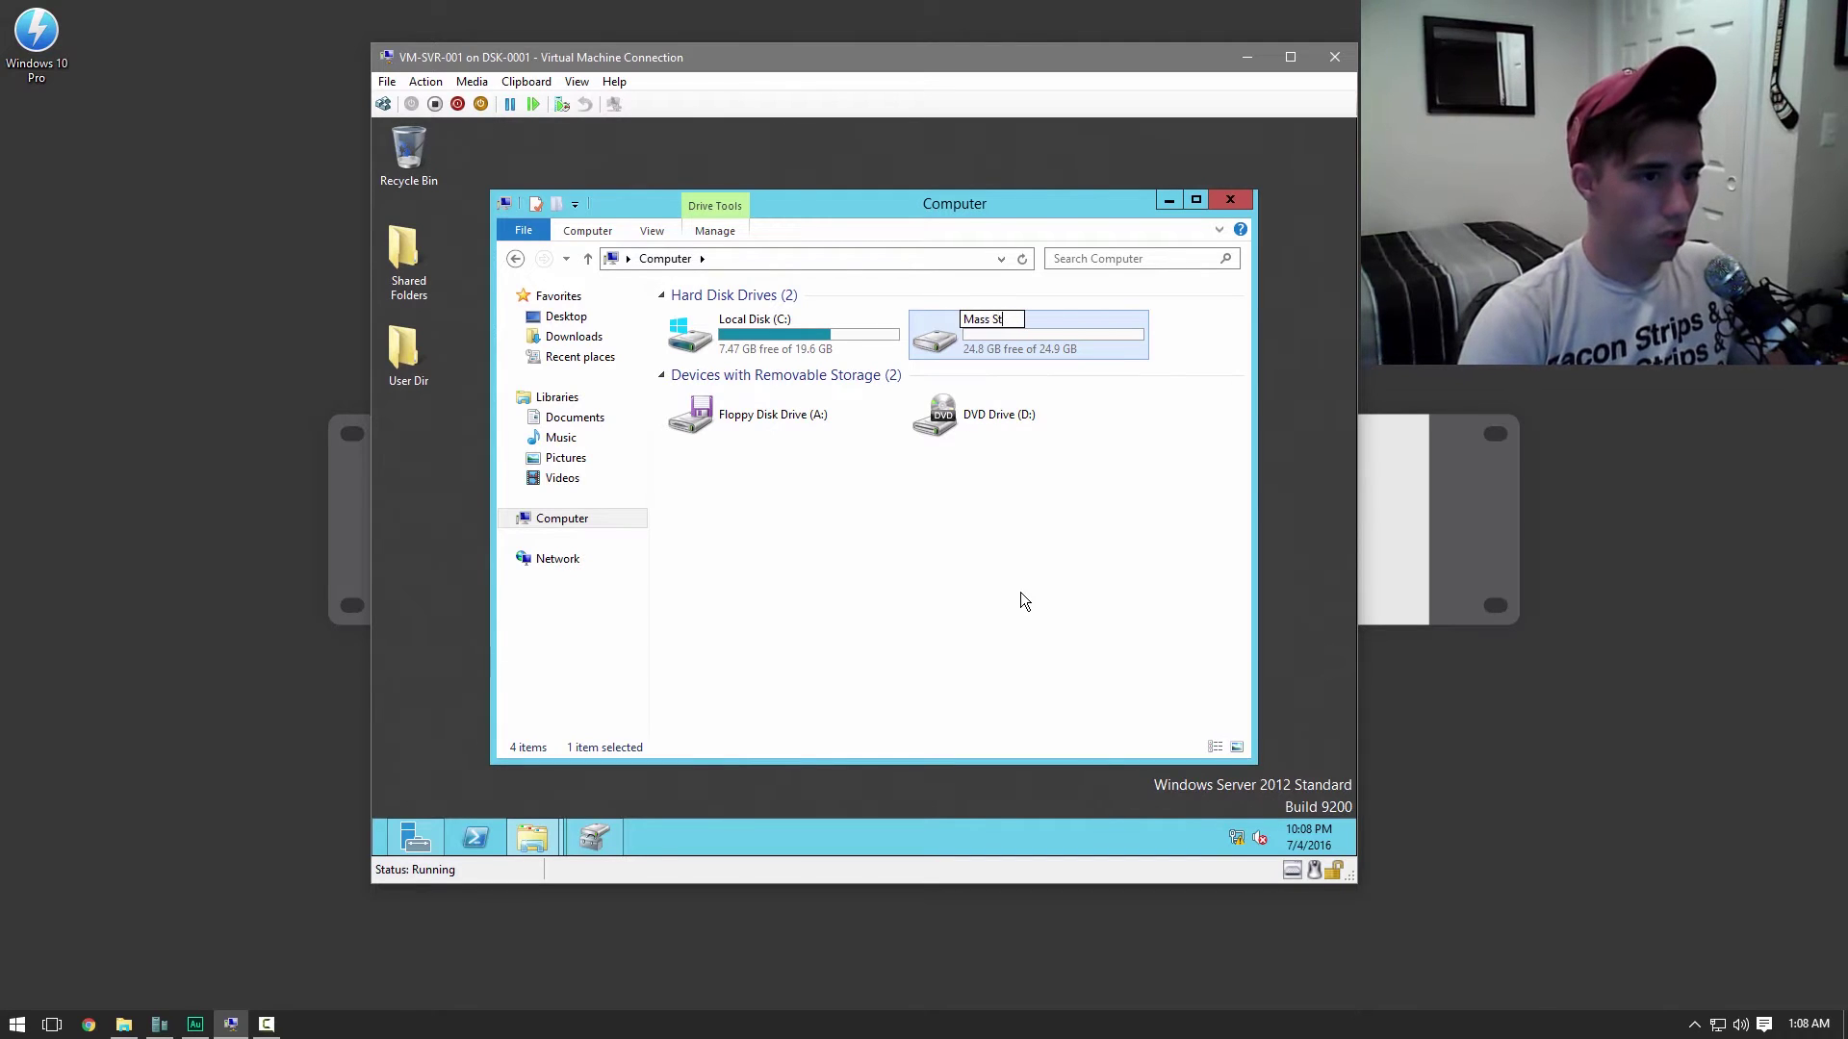
type("orage")
key("Return")
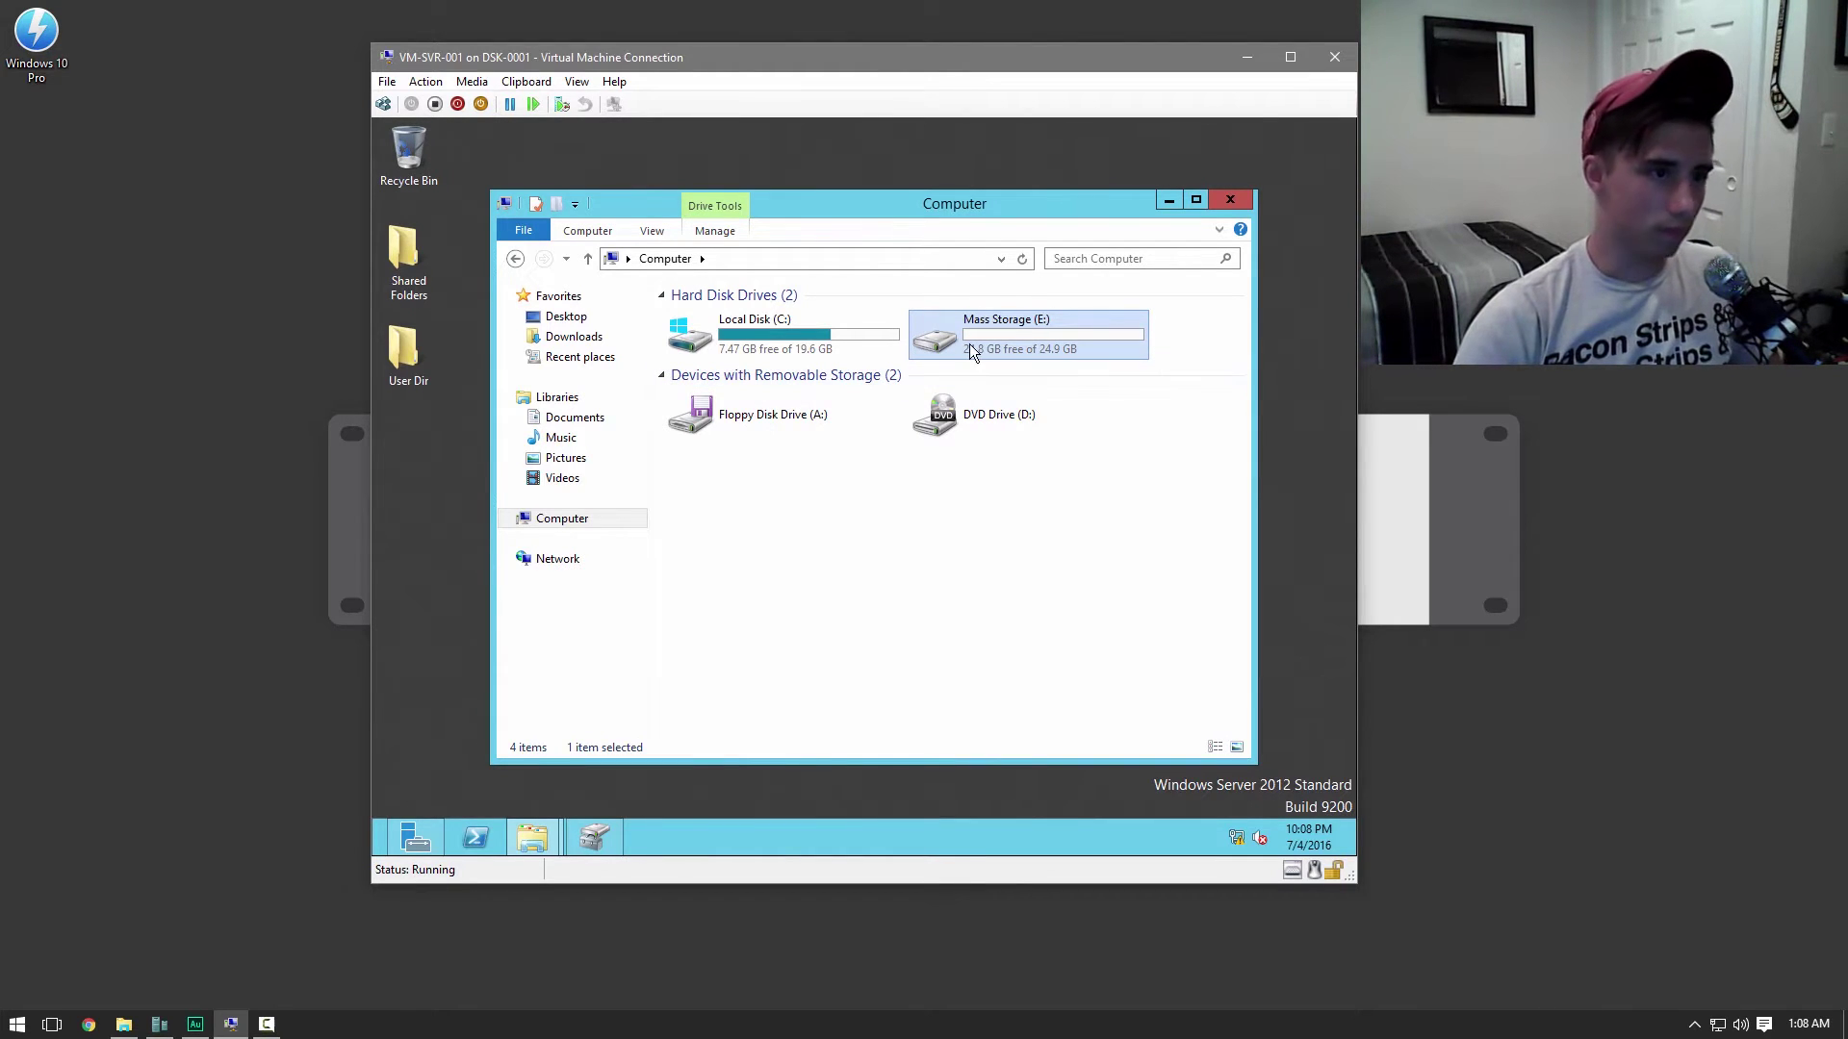
Create a folder named 'User Dir' at the root of the Mass Storage drive
double_click(968, 343)
right_click(823, 427)
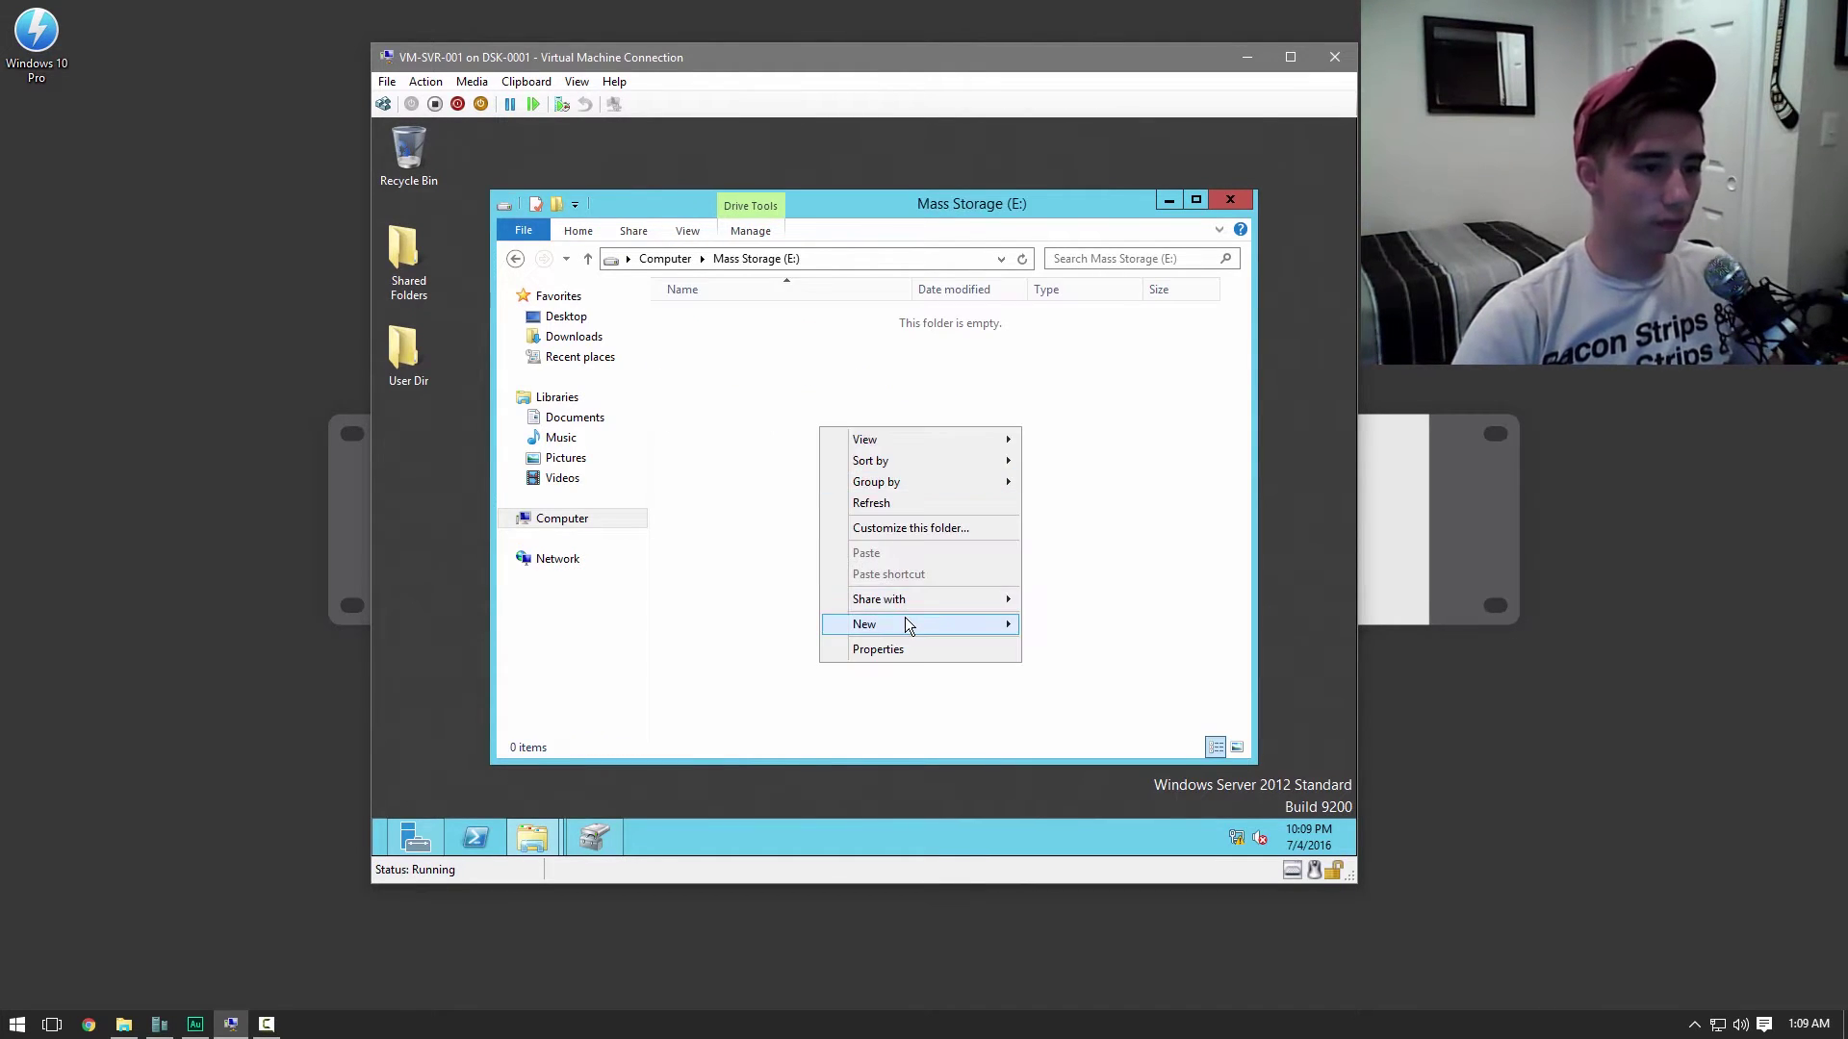
mouse_move(904, 621)
left_click(1065, 624)
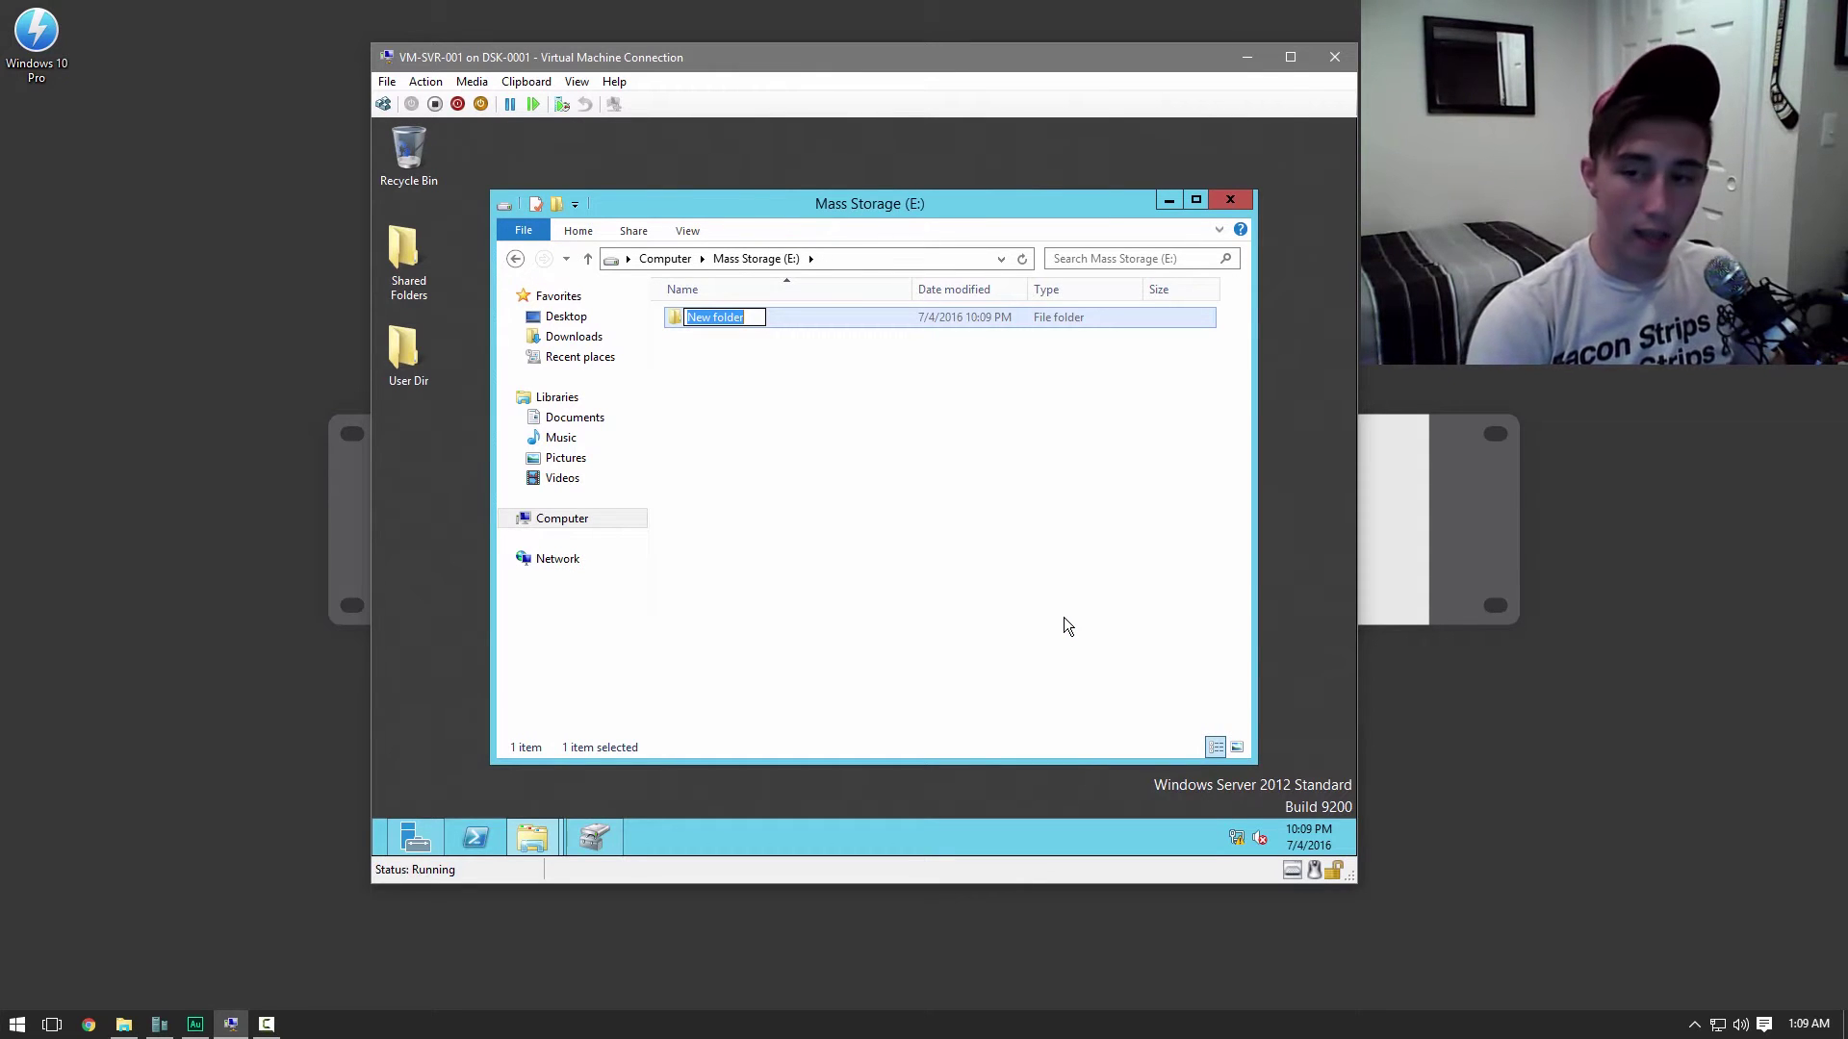
type("User Dir")
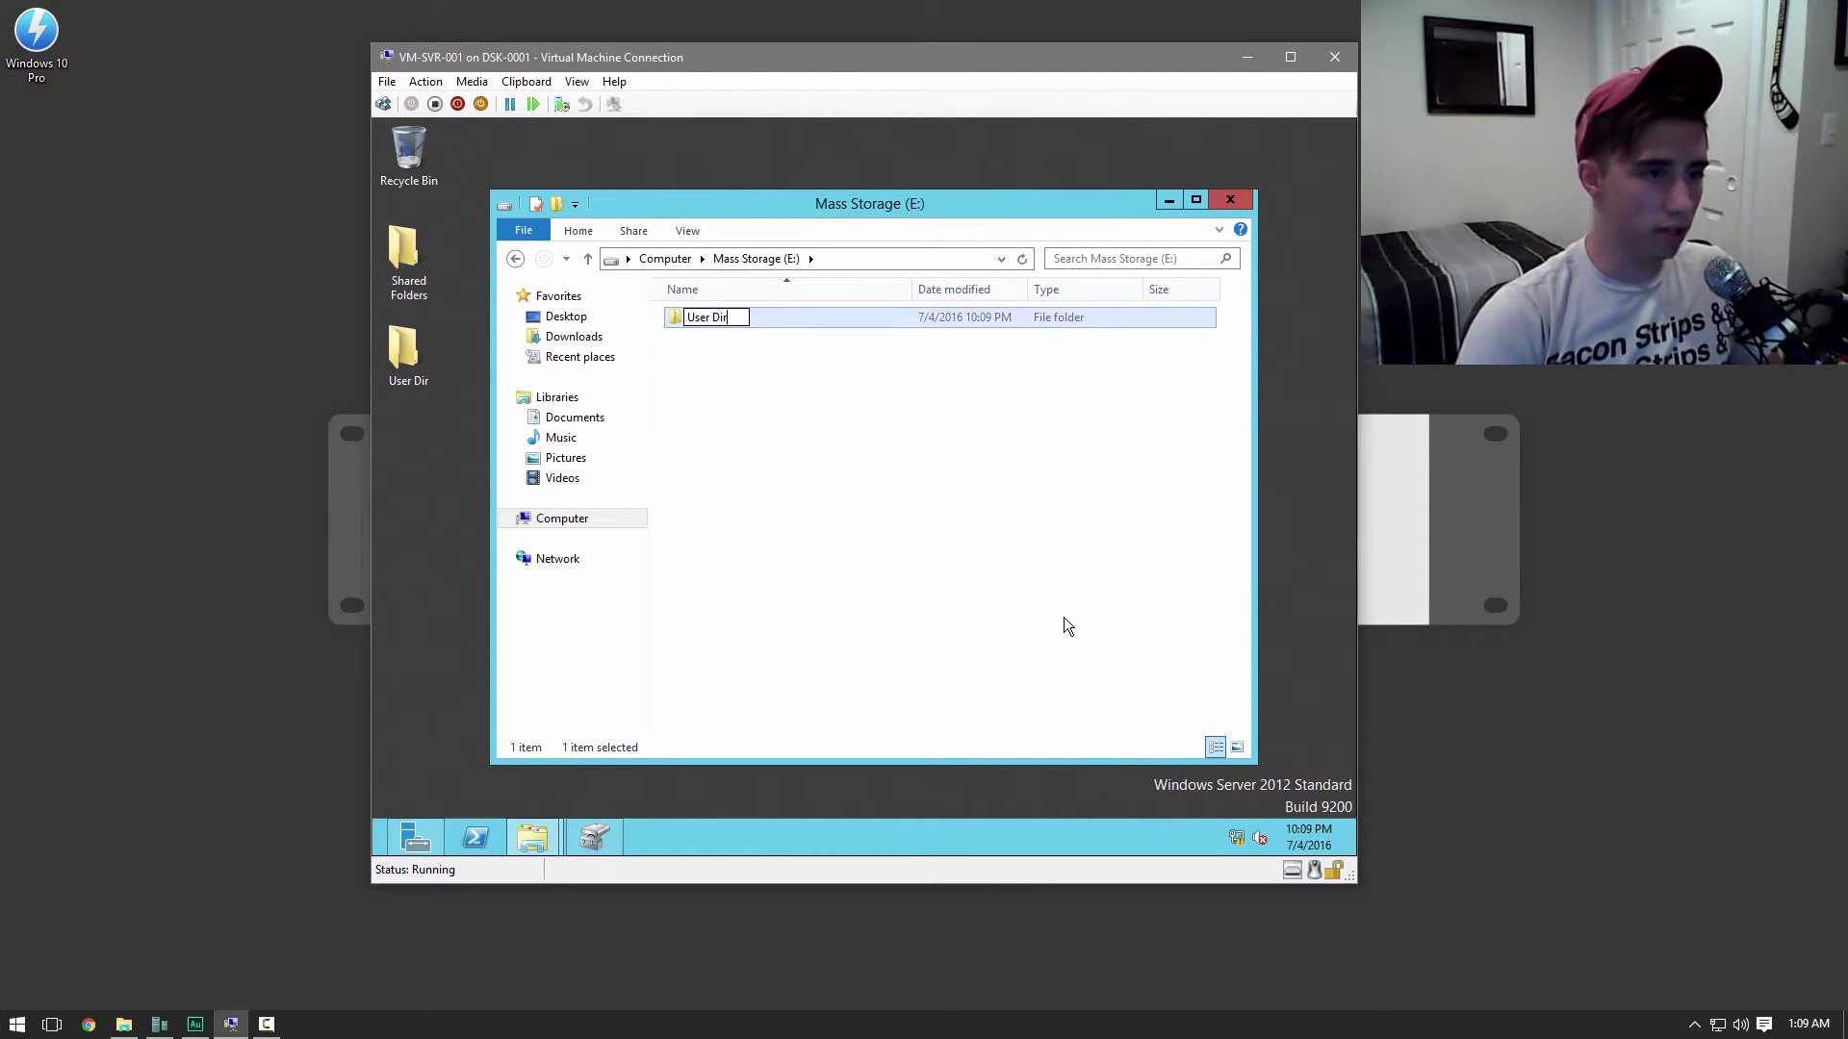
key("Return")
Open the User Dir folder's Properties on the Sharing tab
right_click(730, 320)
left_click(760, 327)
left_click(753, 260)
right_click(685, 320)
left_click(762, 607)
left_click(770, 366)
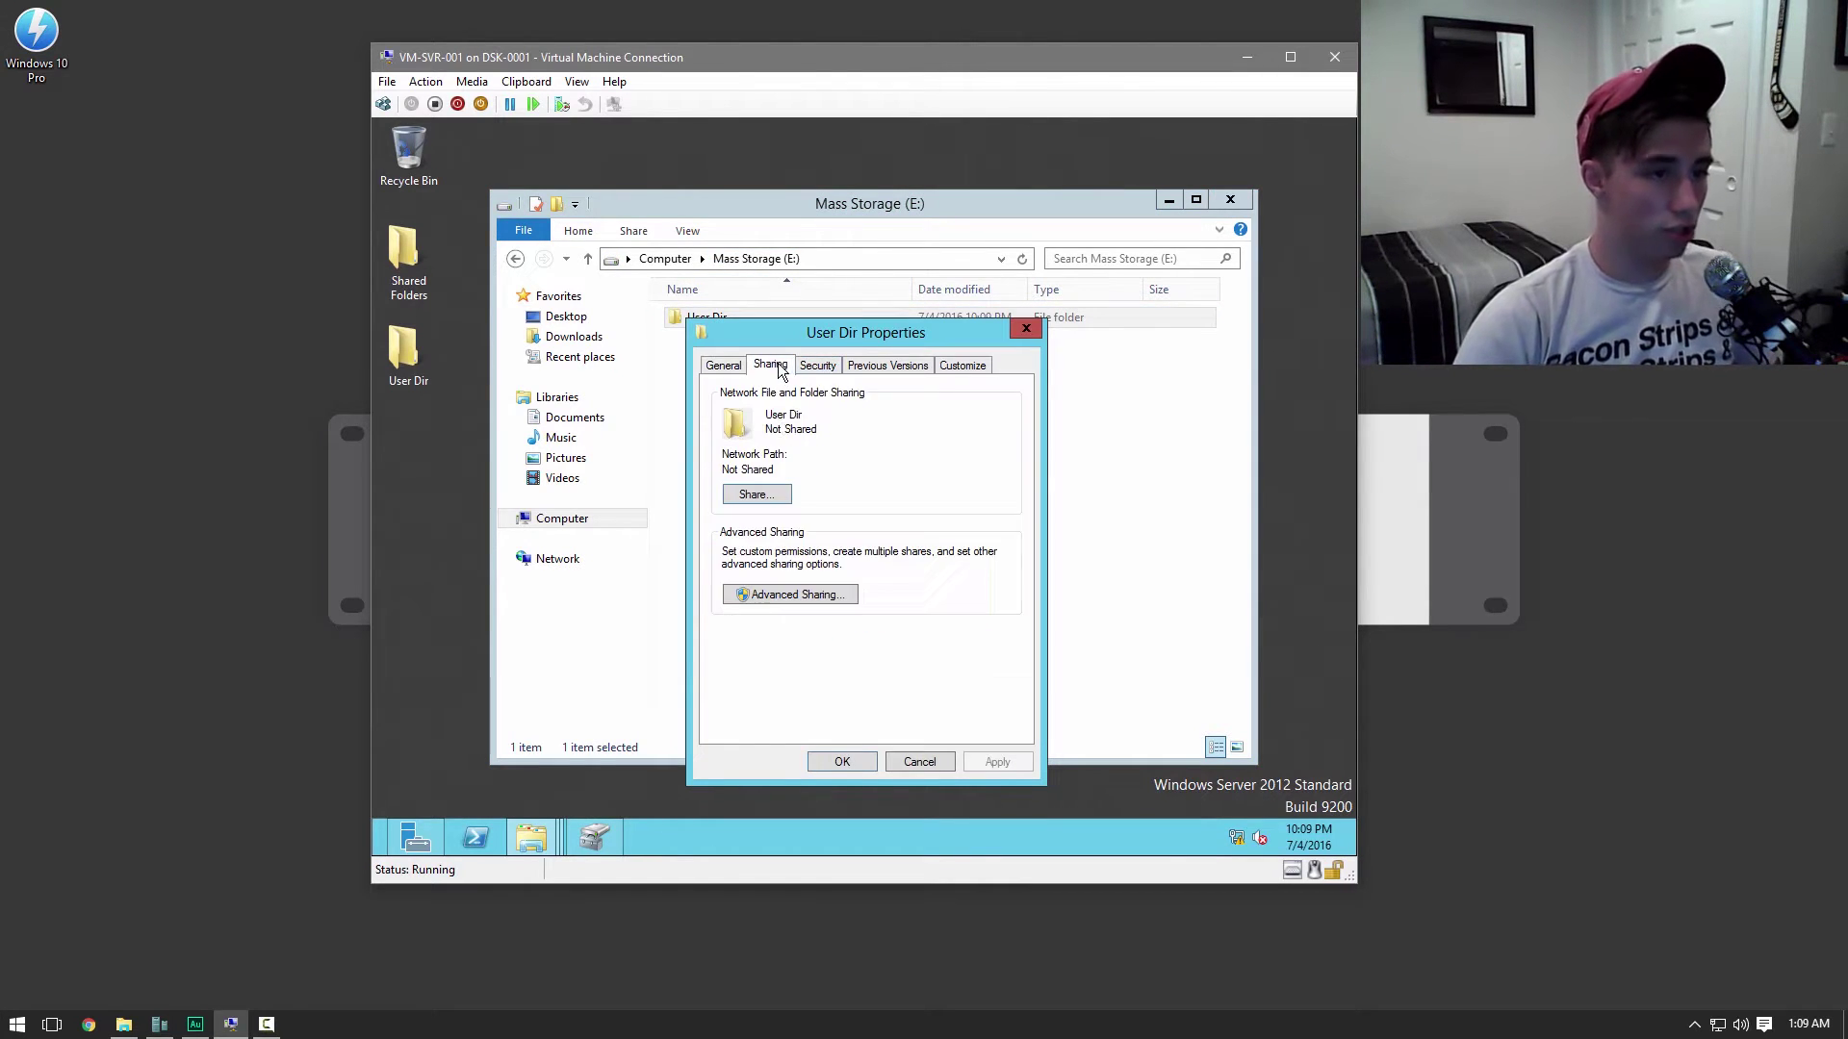
Enable Advanced Sharing for the folder with the hidden share name 'User Dir$'
left_click(776, 591)
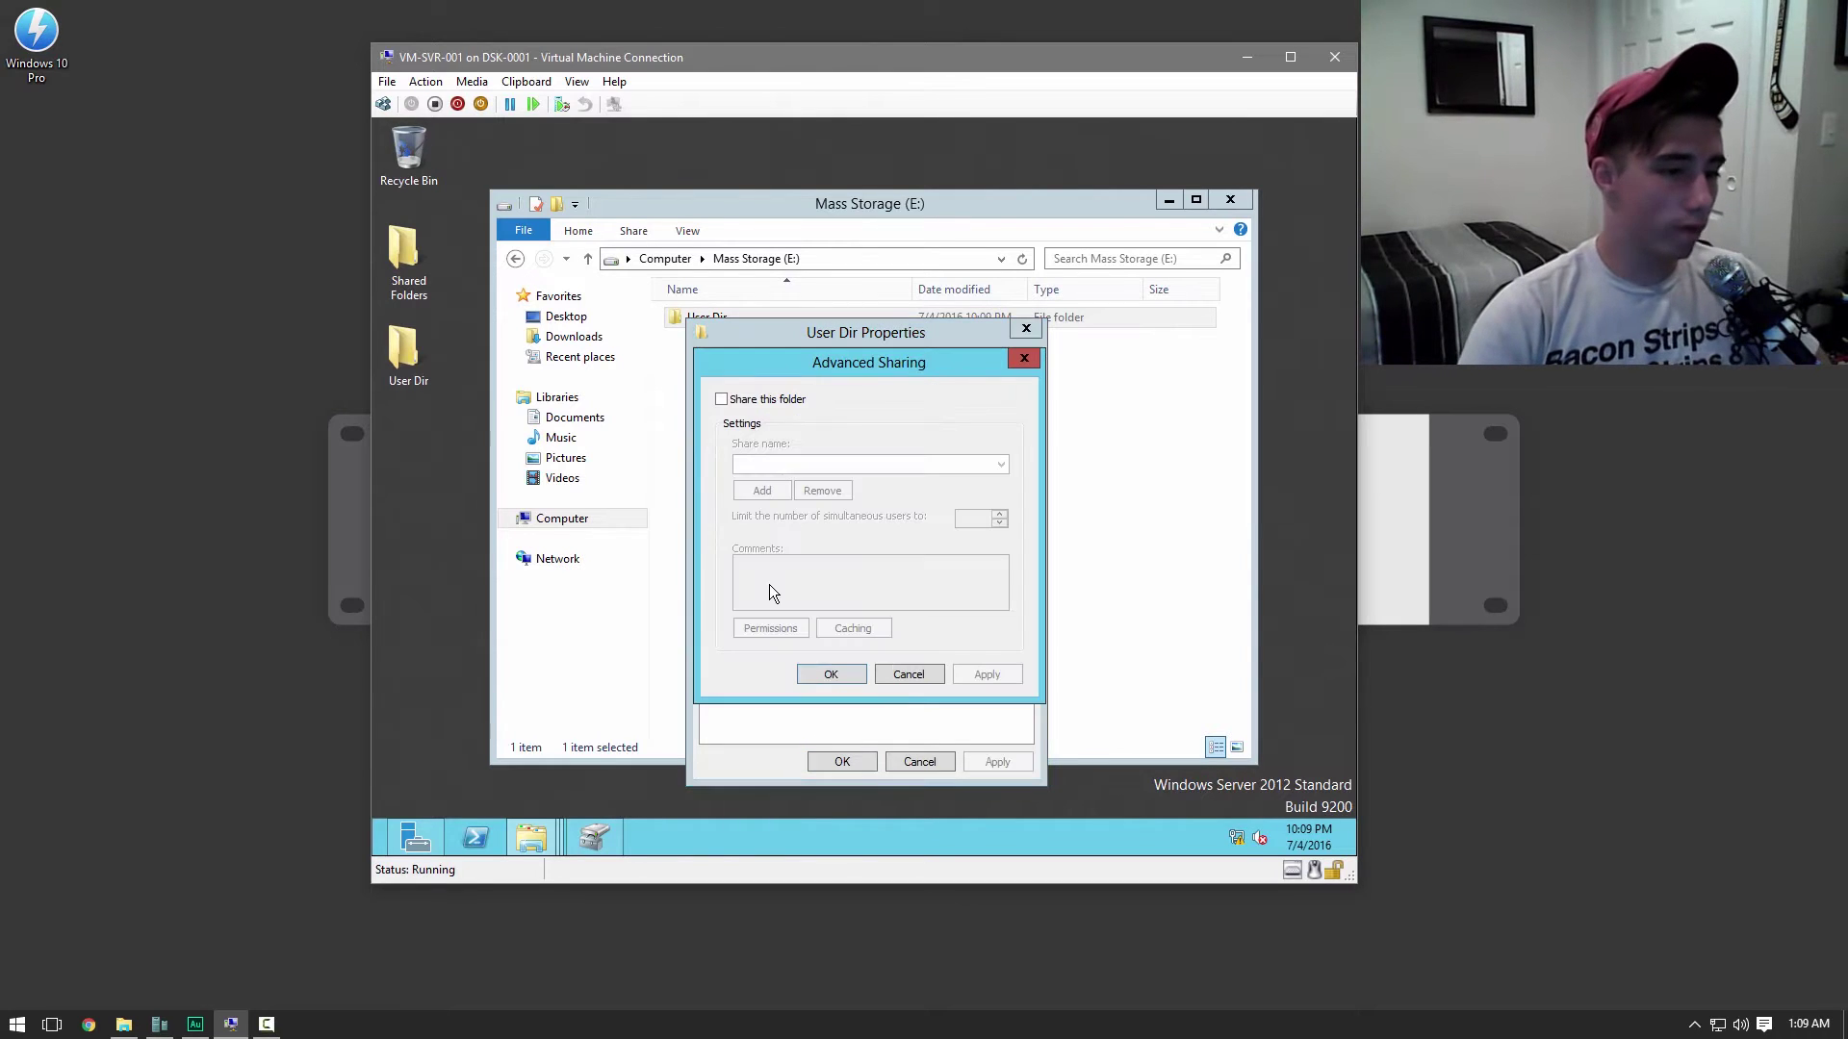
left_click(753, 400)
left_click(790, 464)
type("$")
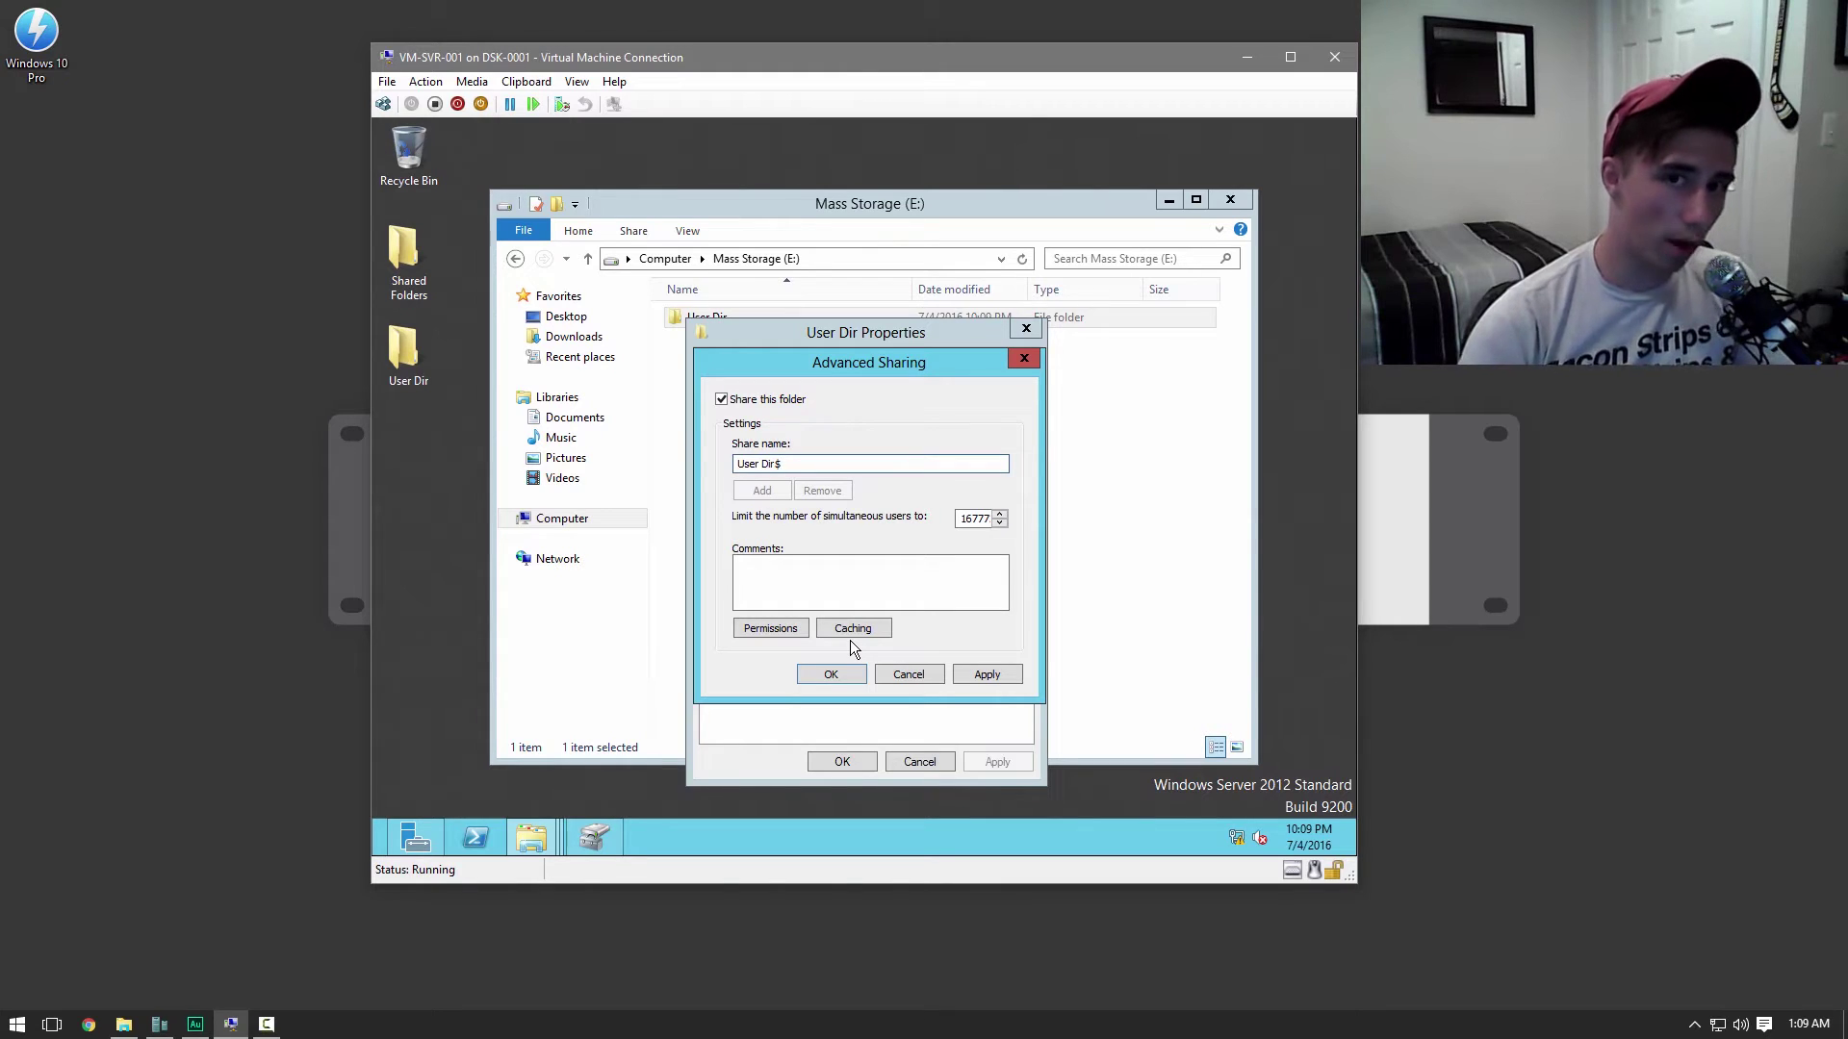
Grant Everyone Full Control in the share permissions and confirm the sharing settings
left_click(783, 633)
left_click(945, 610)
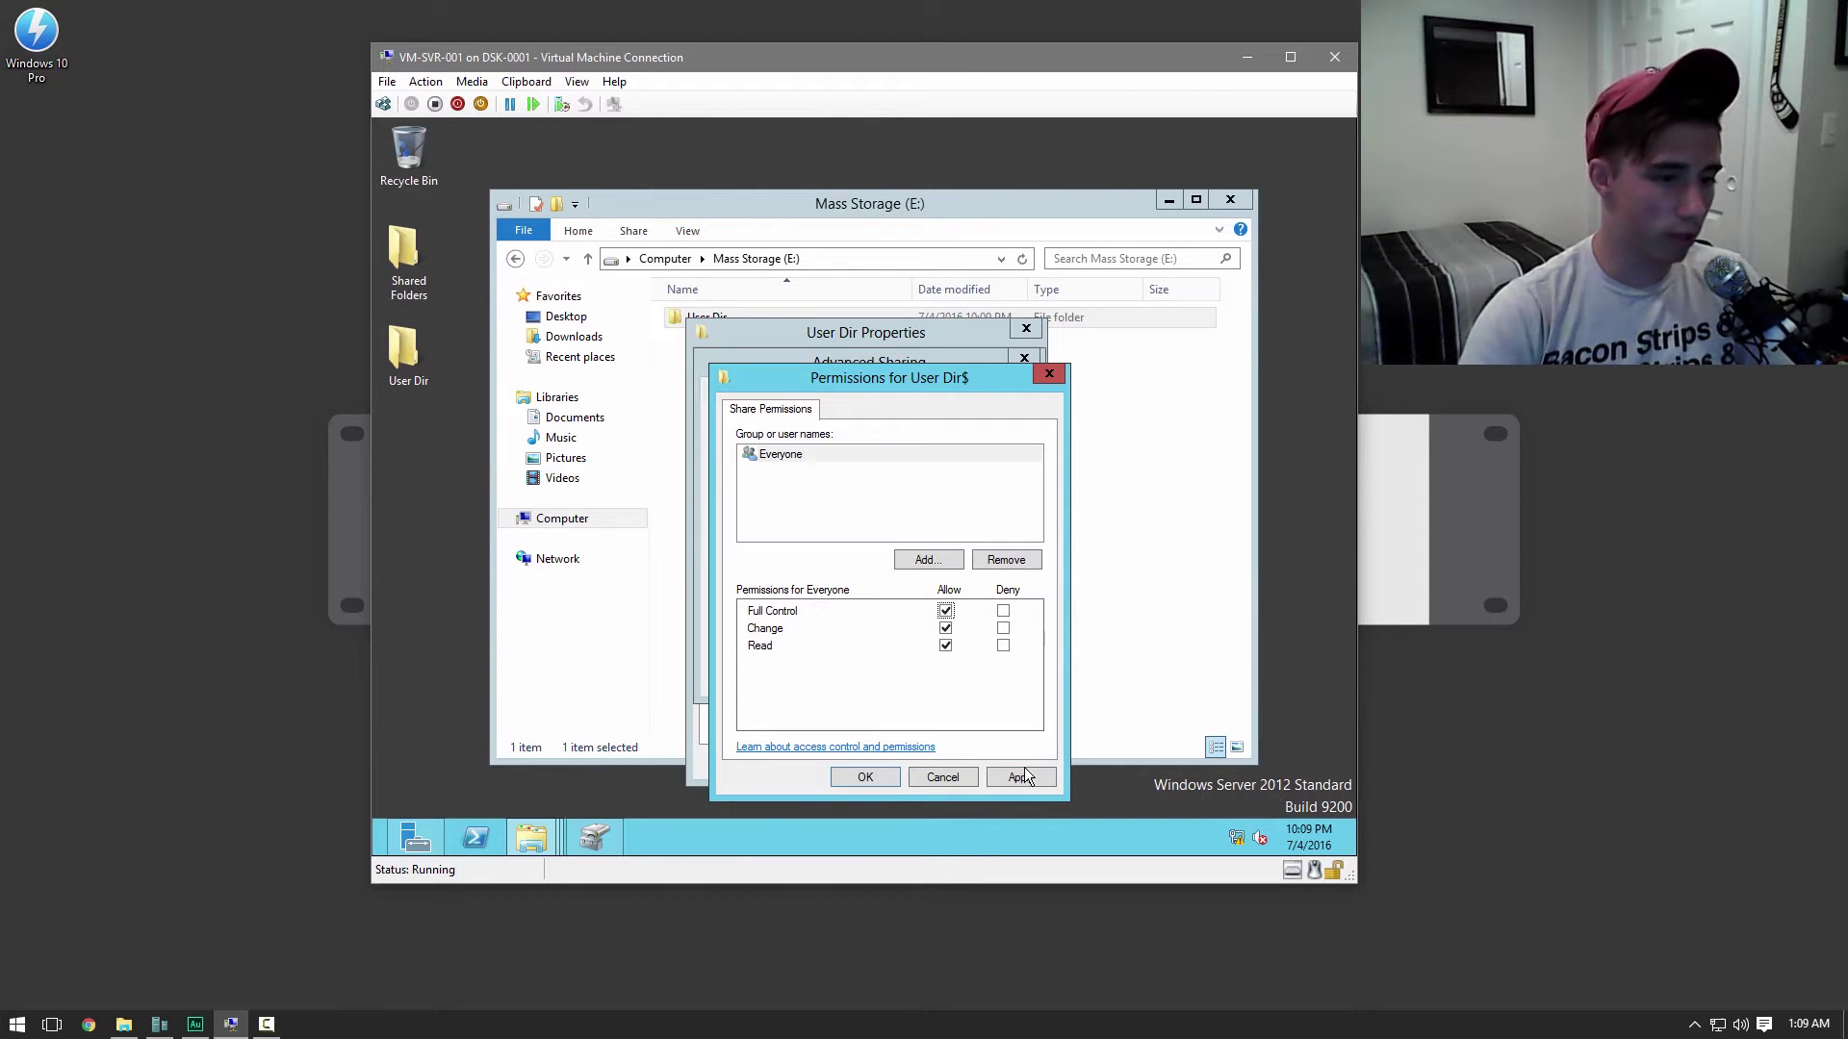
left_click(1020, 776)
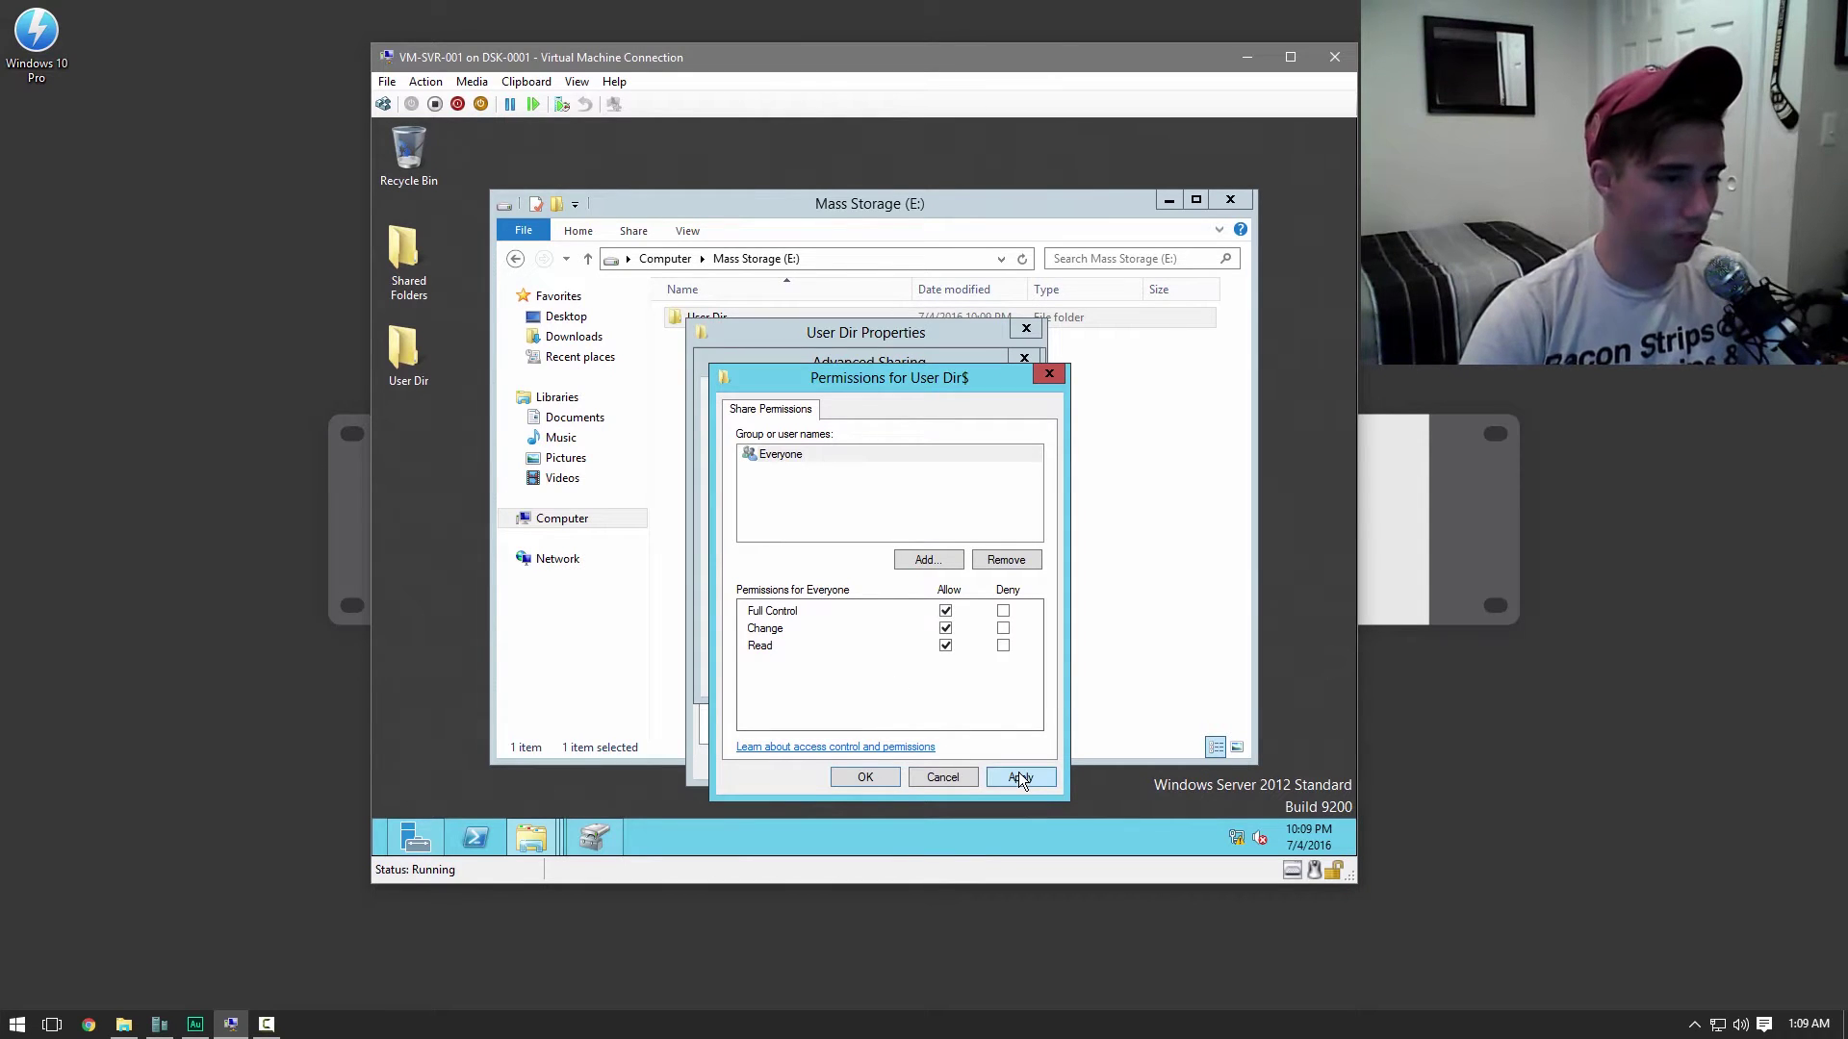
left_click(864, 777)
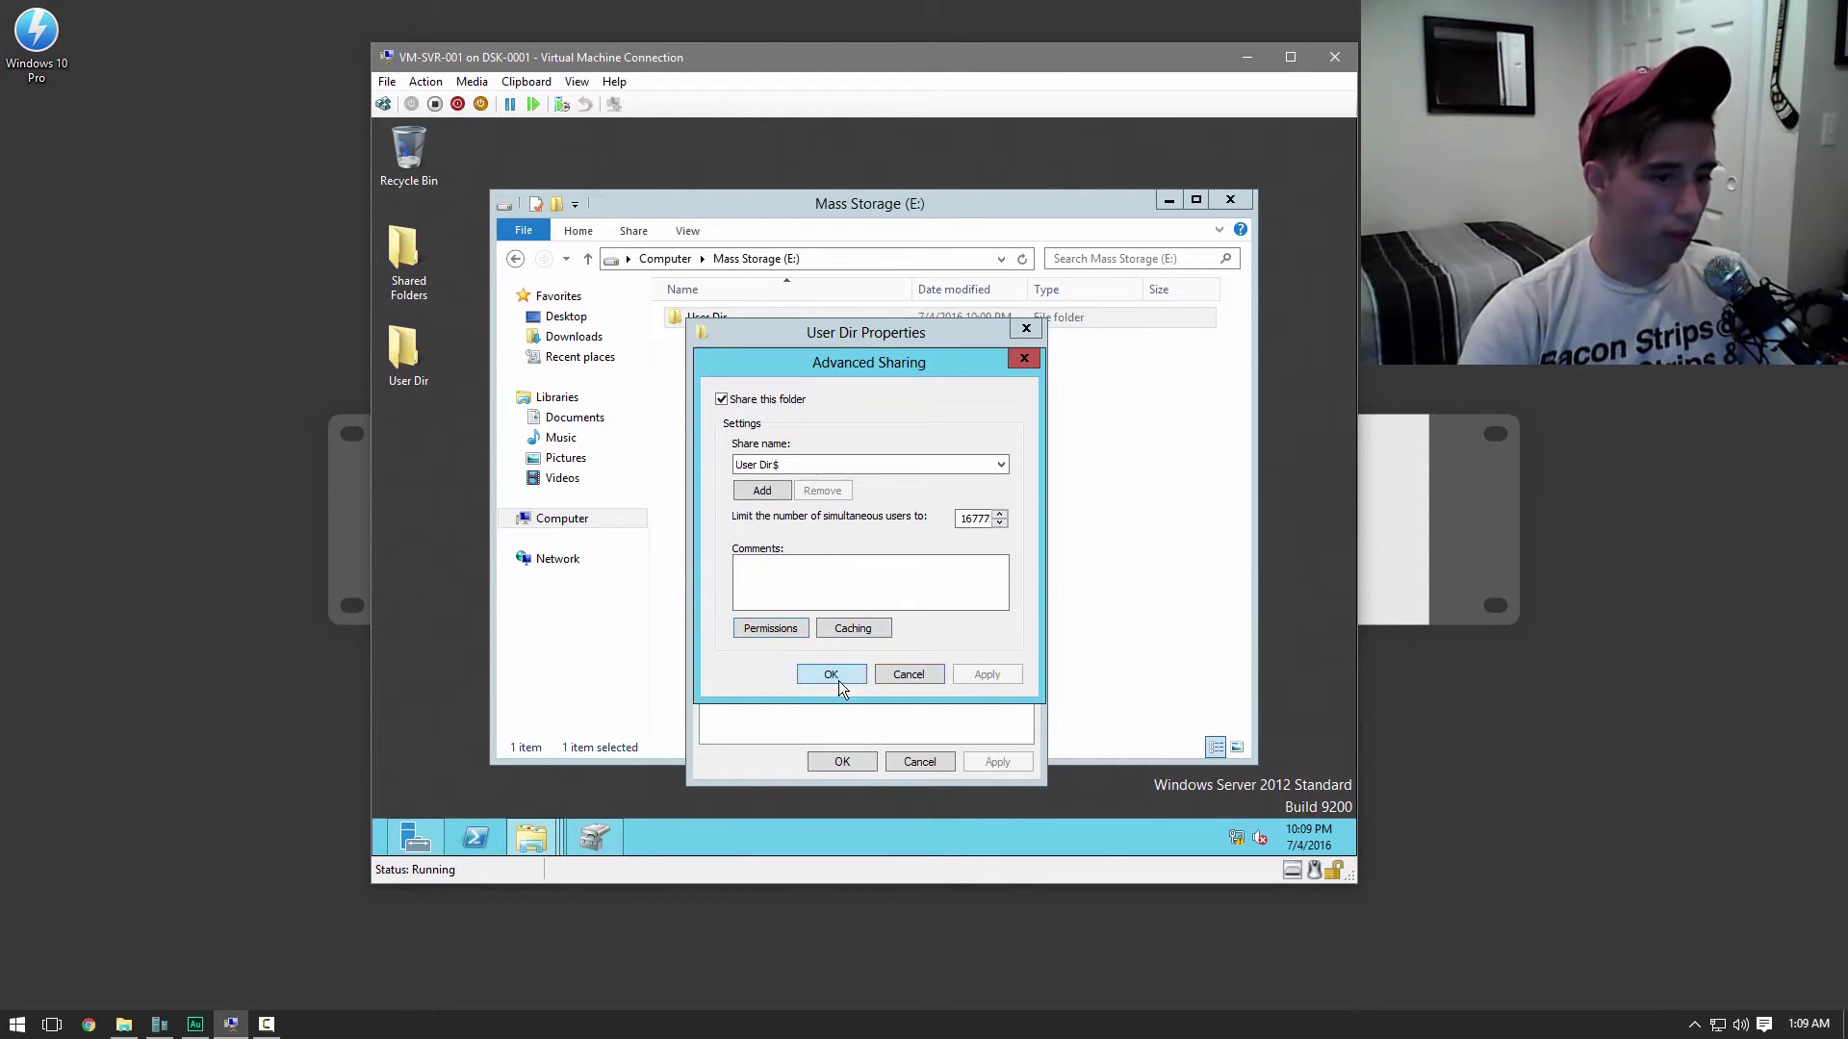
left_click(837, 674)
left_click(817, 365)
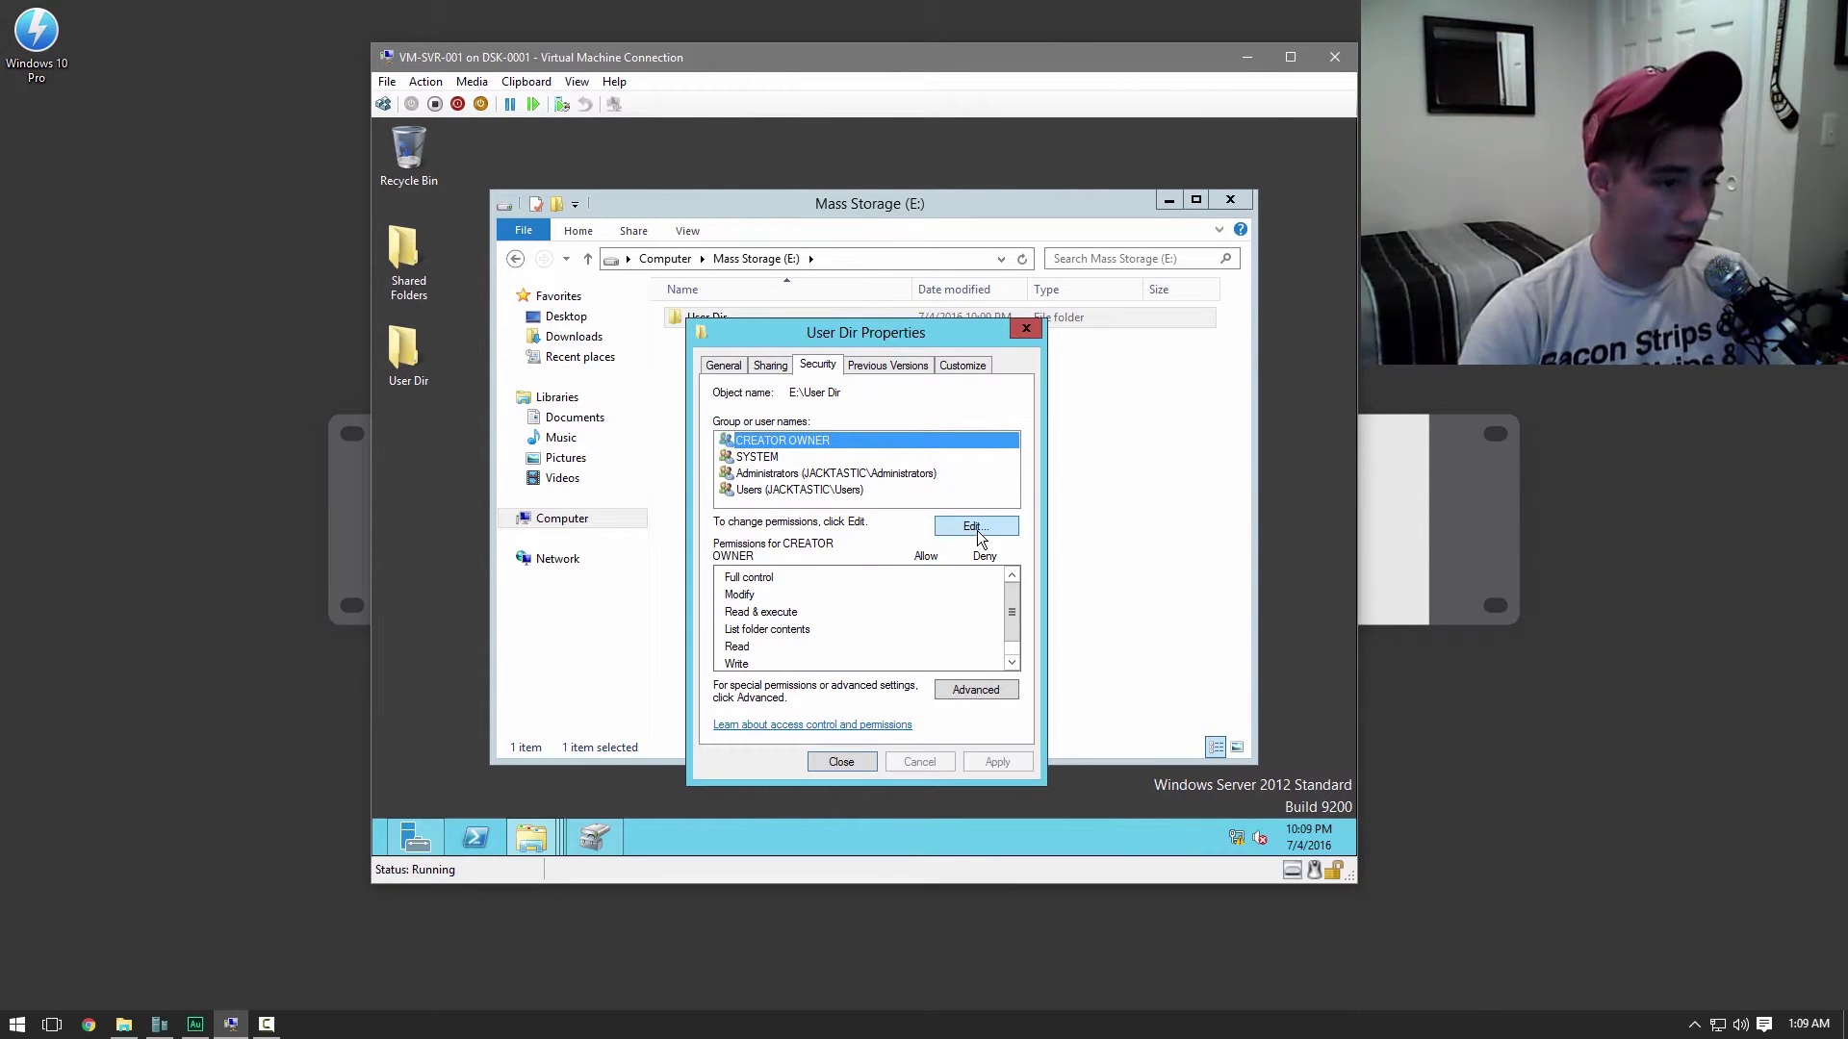
Disable inheritance on User Dir and remove all inherited permissions
left_click(963, 689)
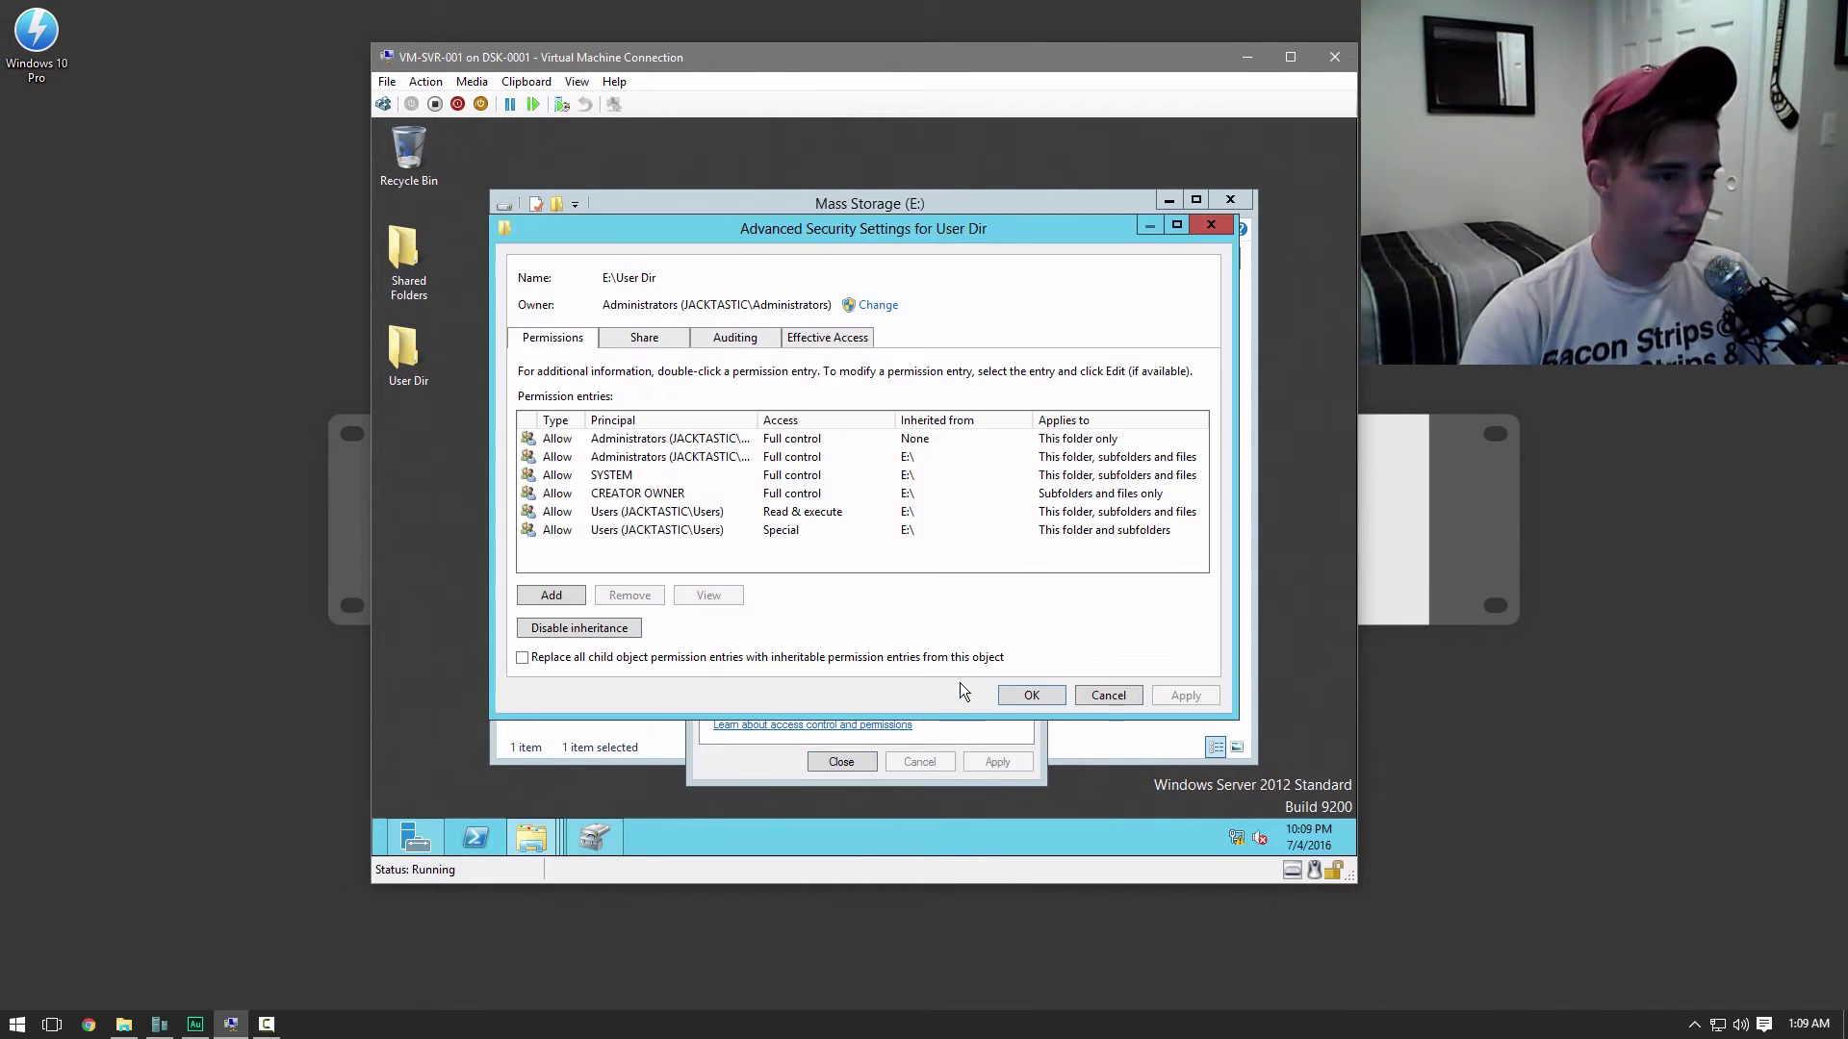
left_click(573, 628)
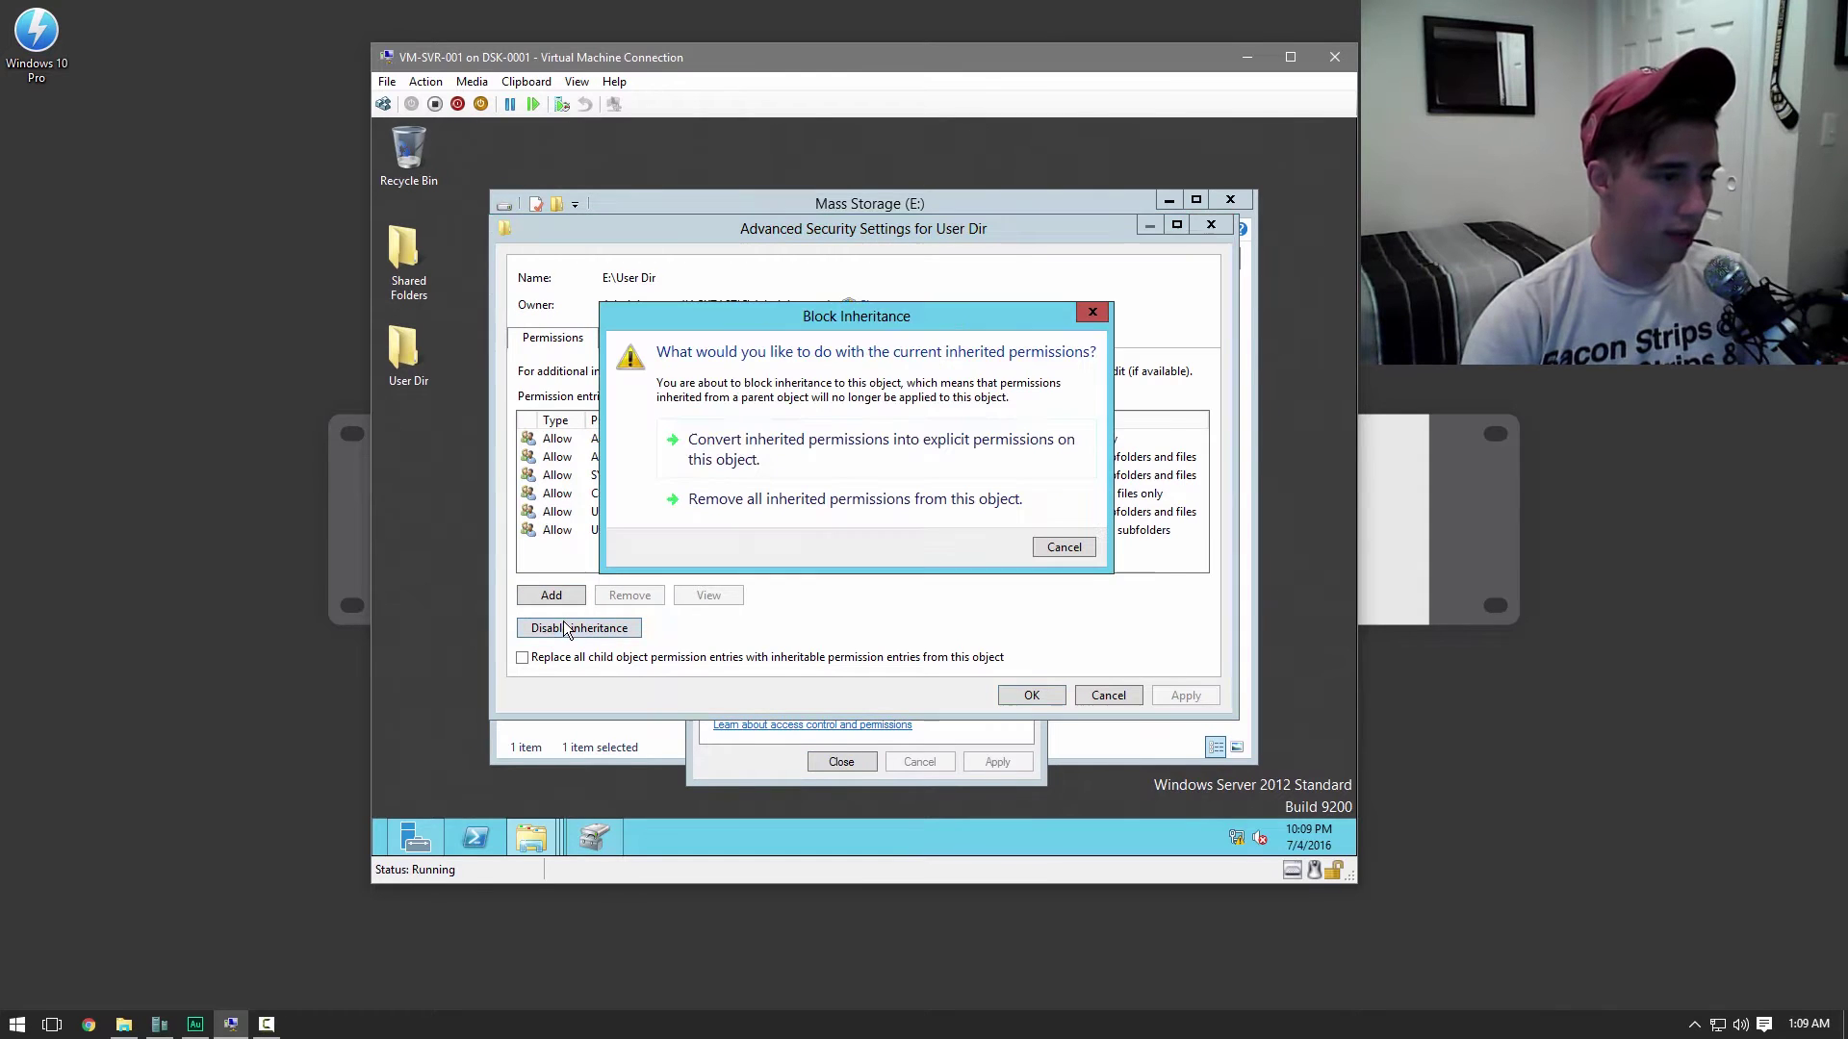
left_click(858, 505)
left_click(1029, 695)
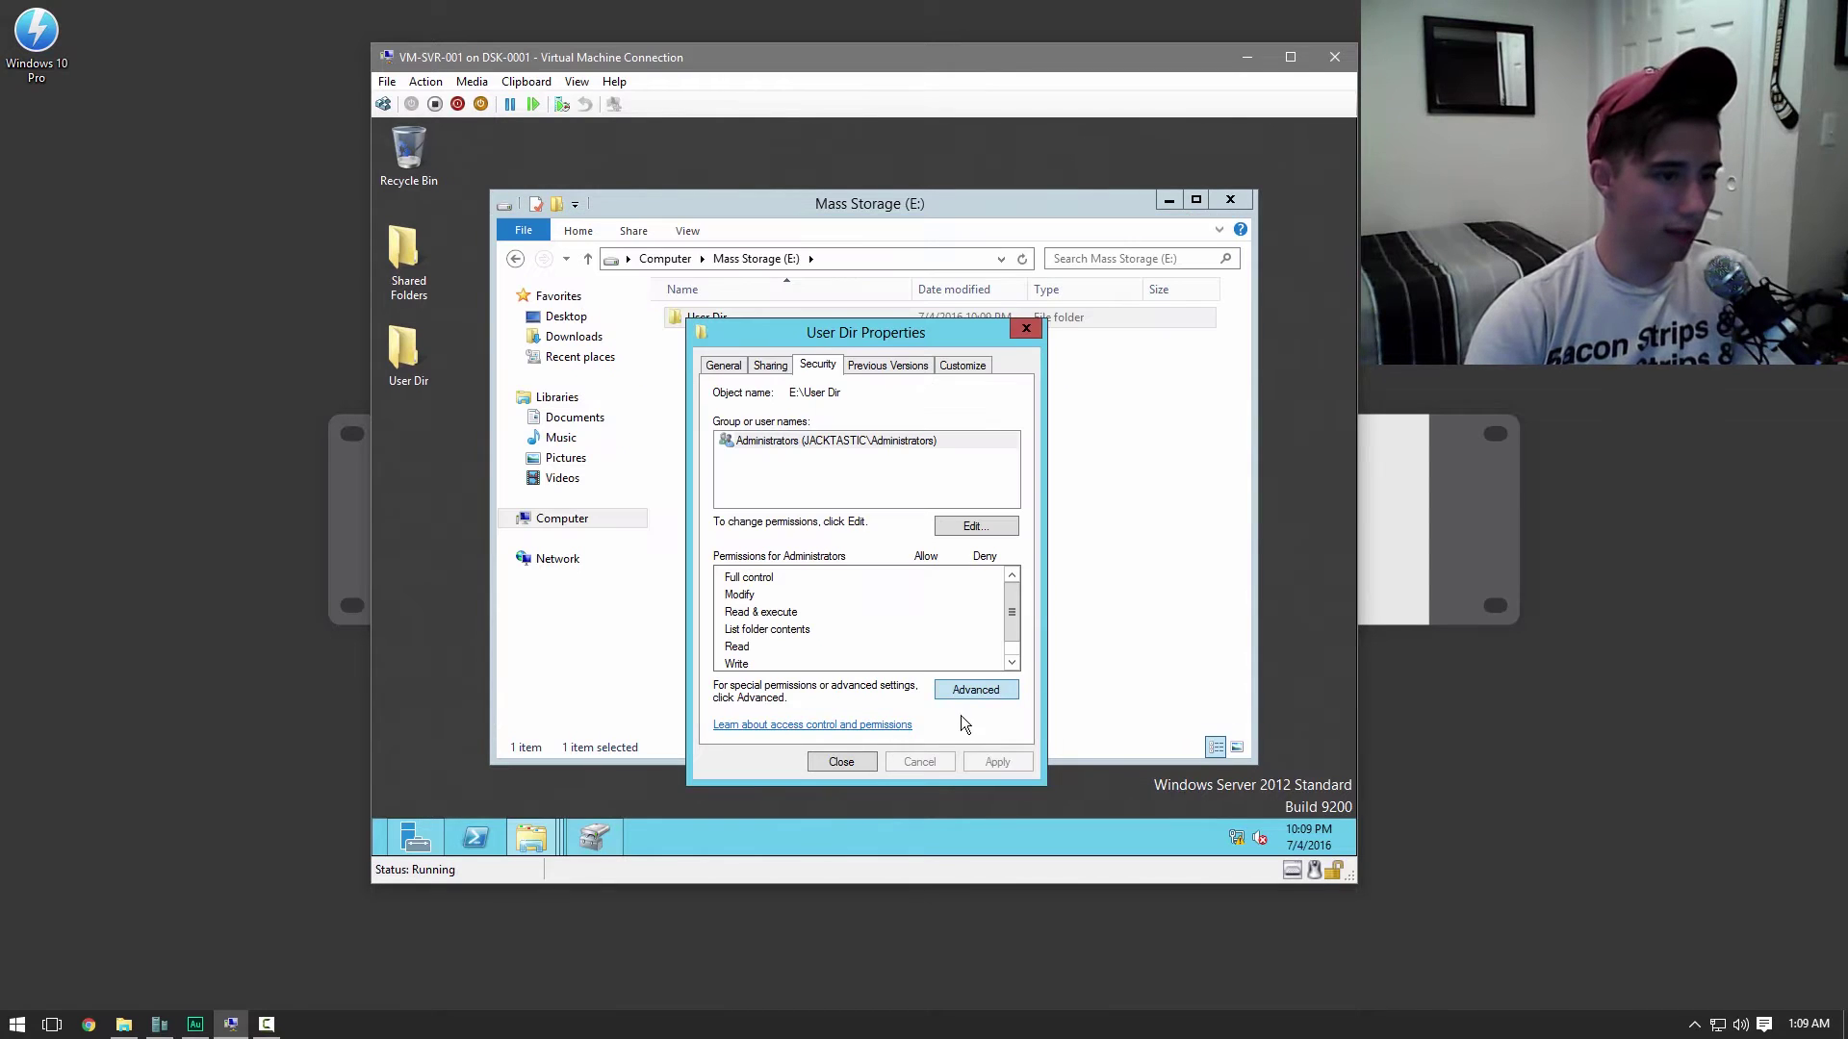
left_click(859, 768)
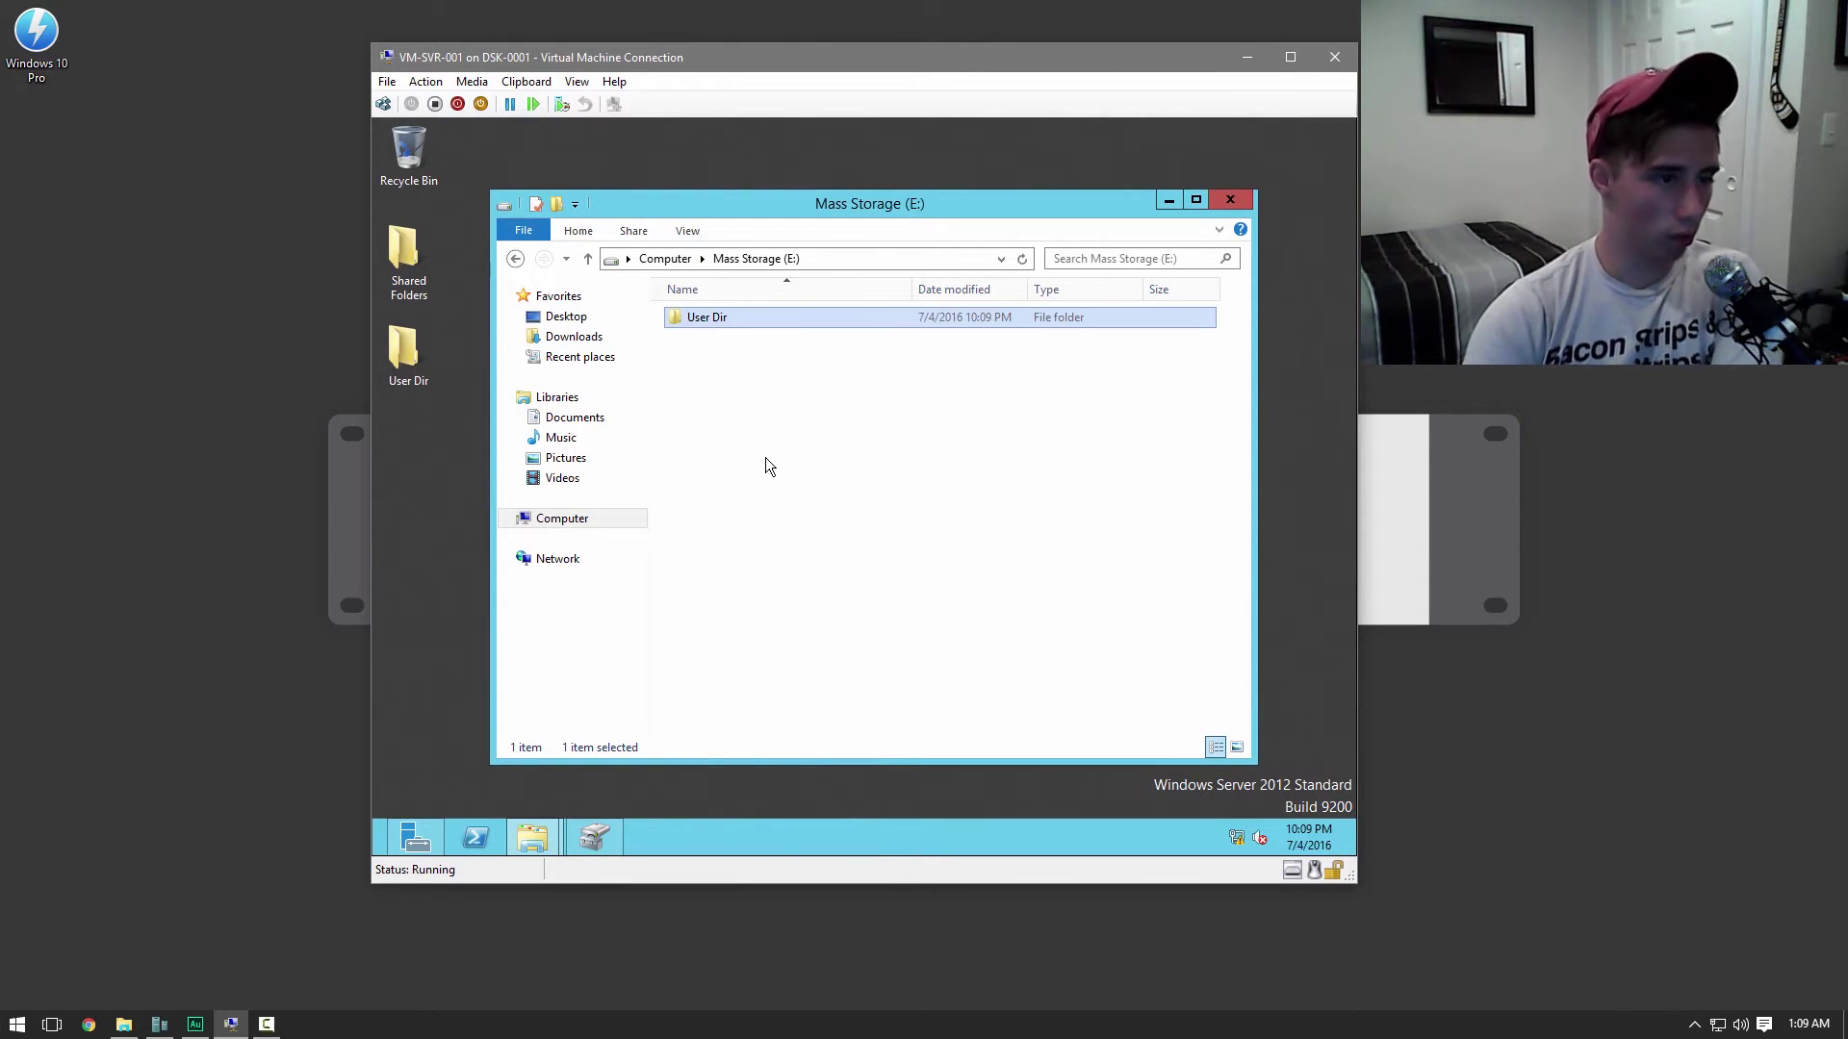
Add Everyone to the User Dir folder's security permissions
right_click(702, 312)
left_click(764, 597)
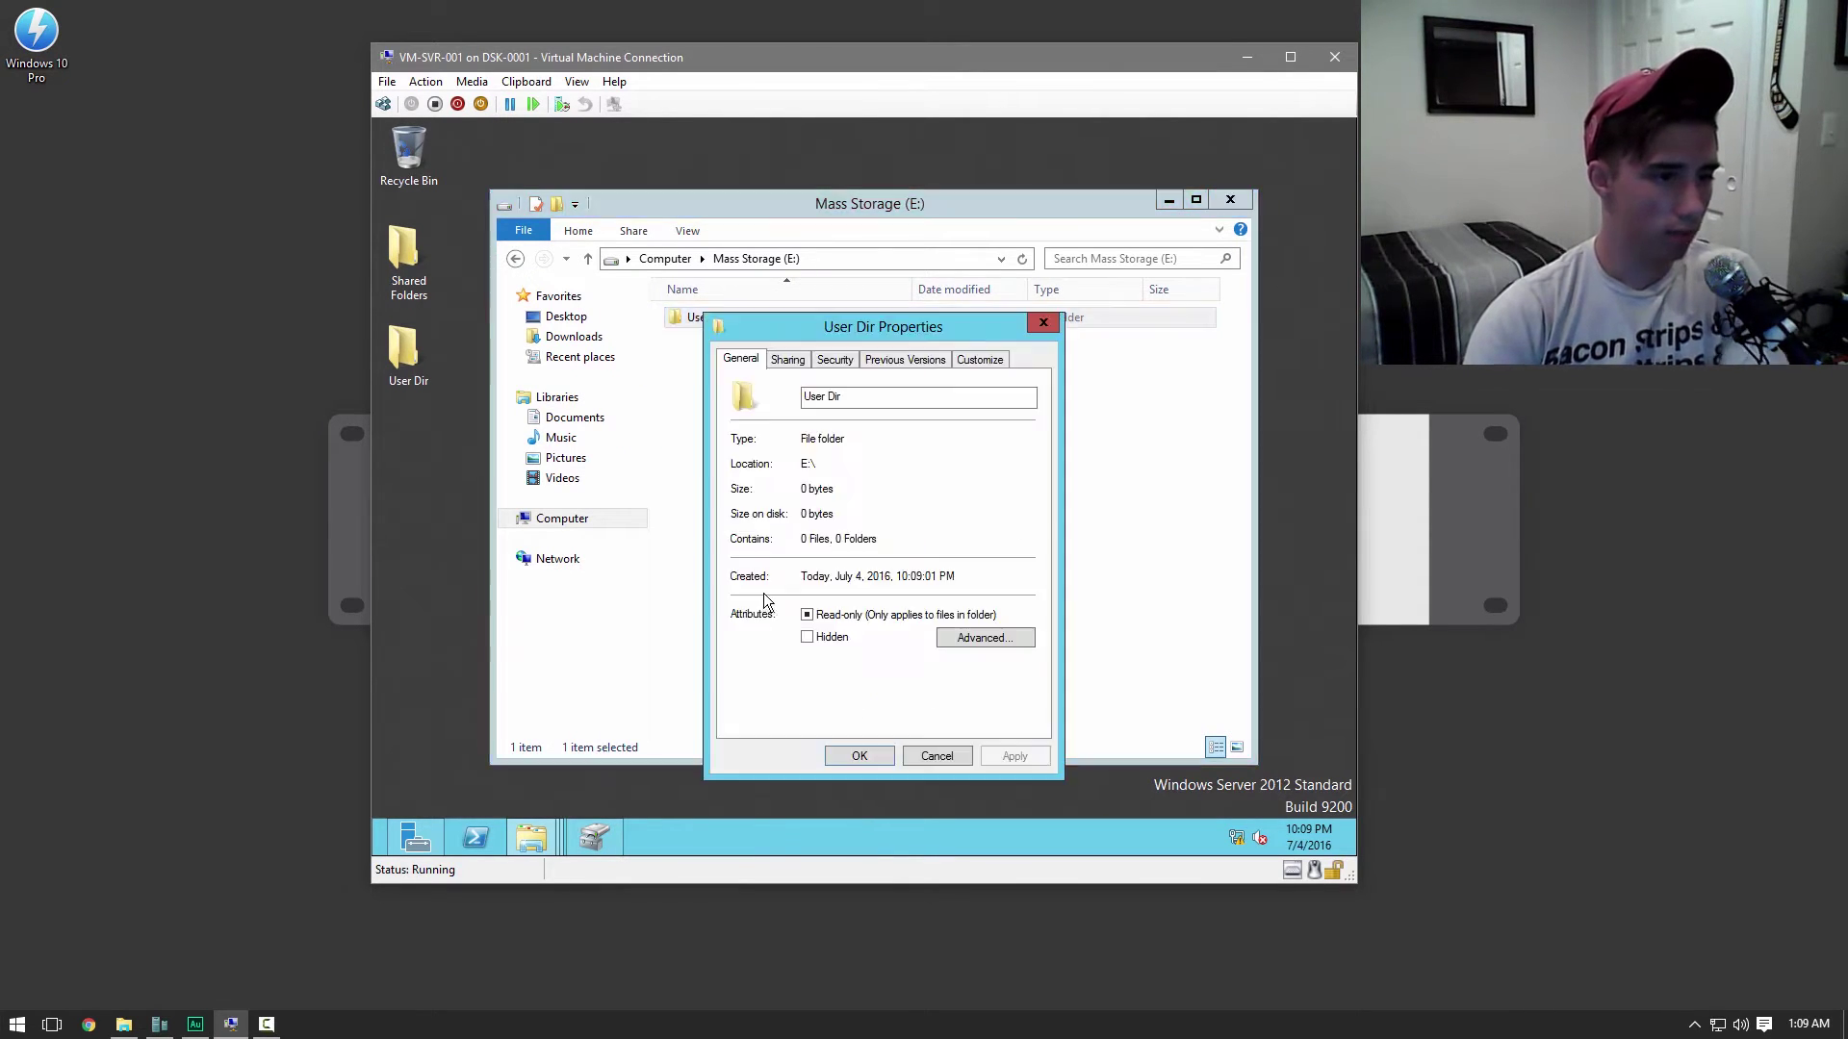
left_click(840, 360)
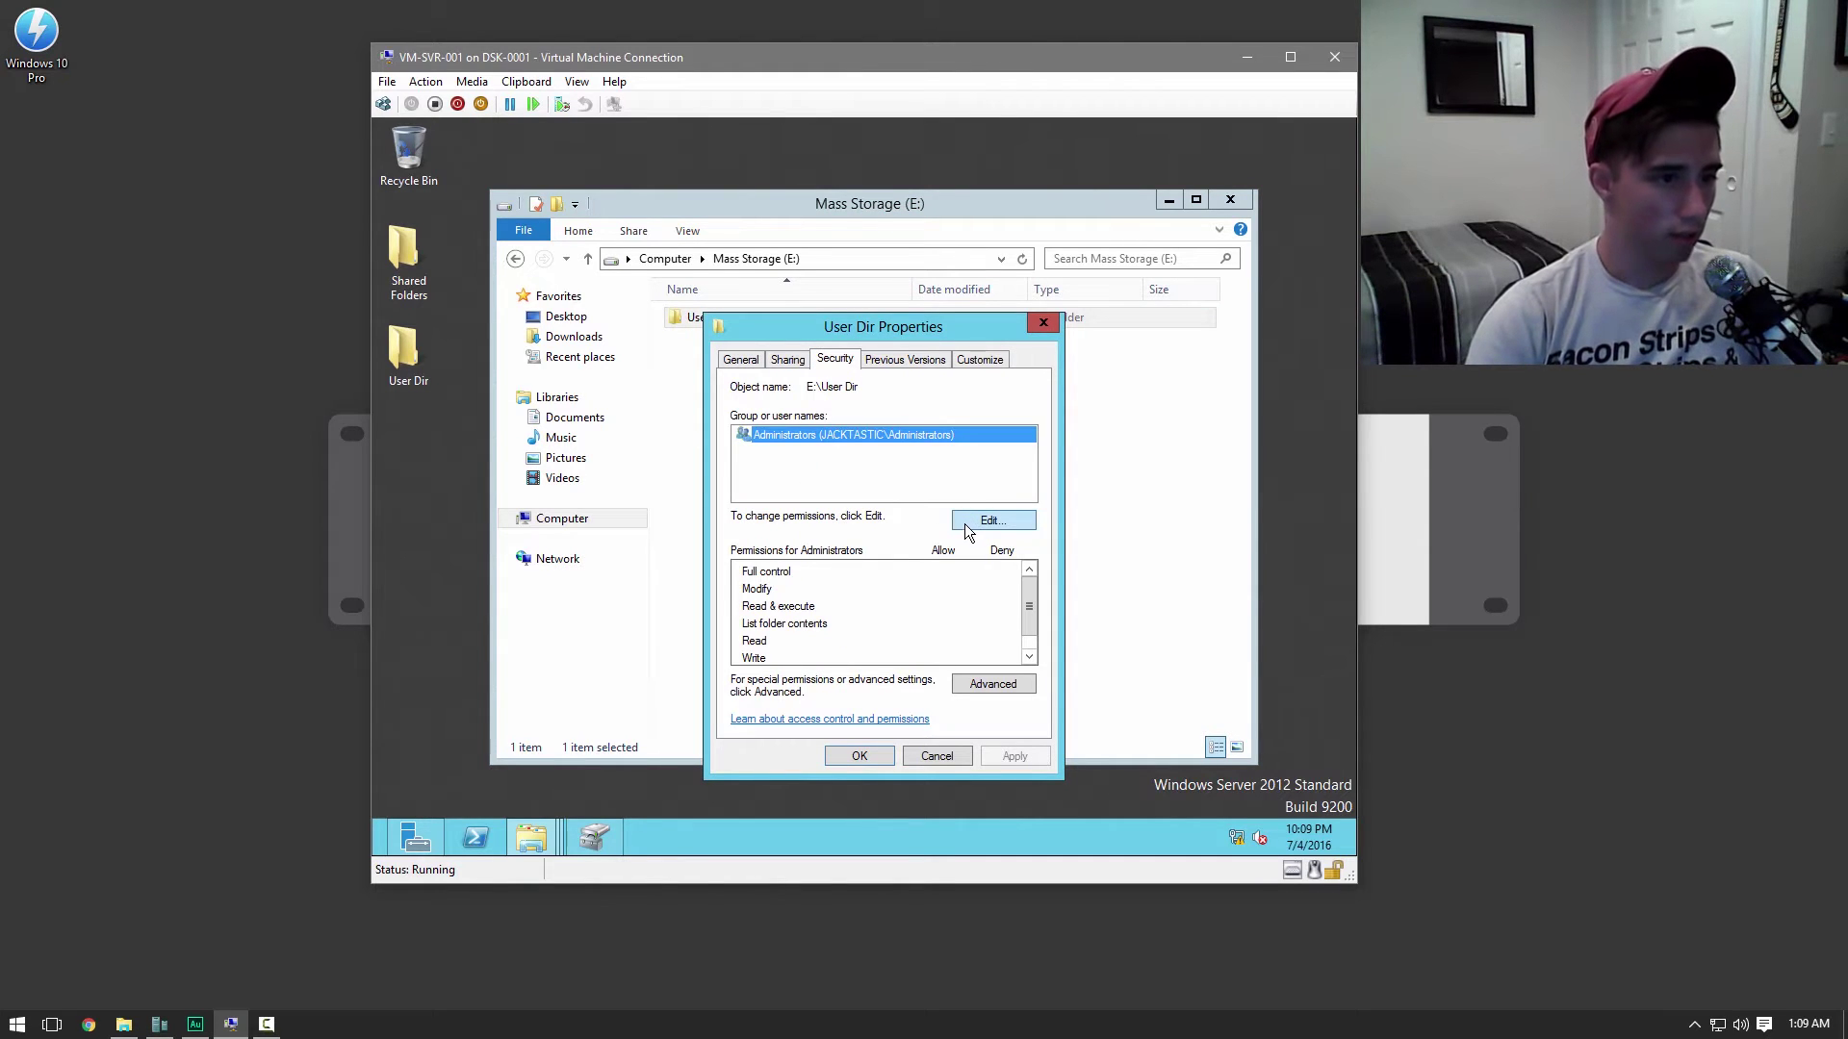
left_click(962, 526)
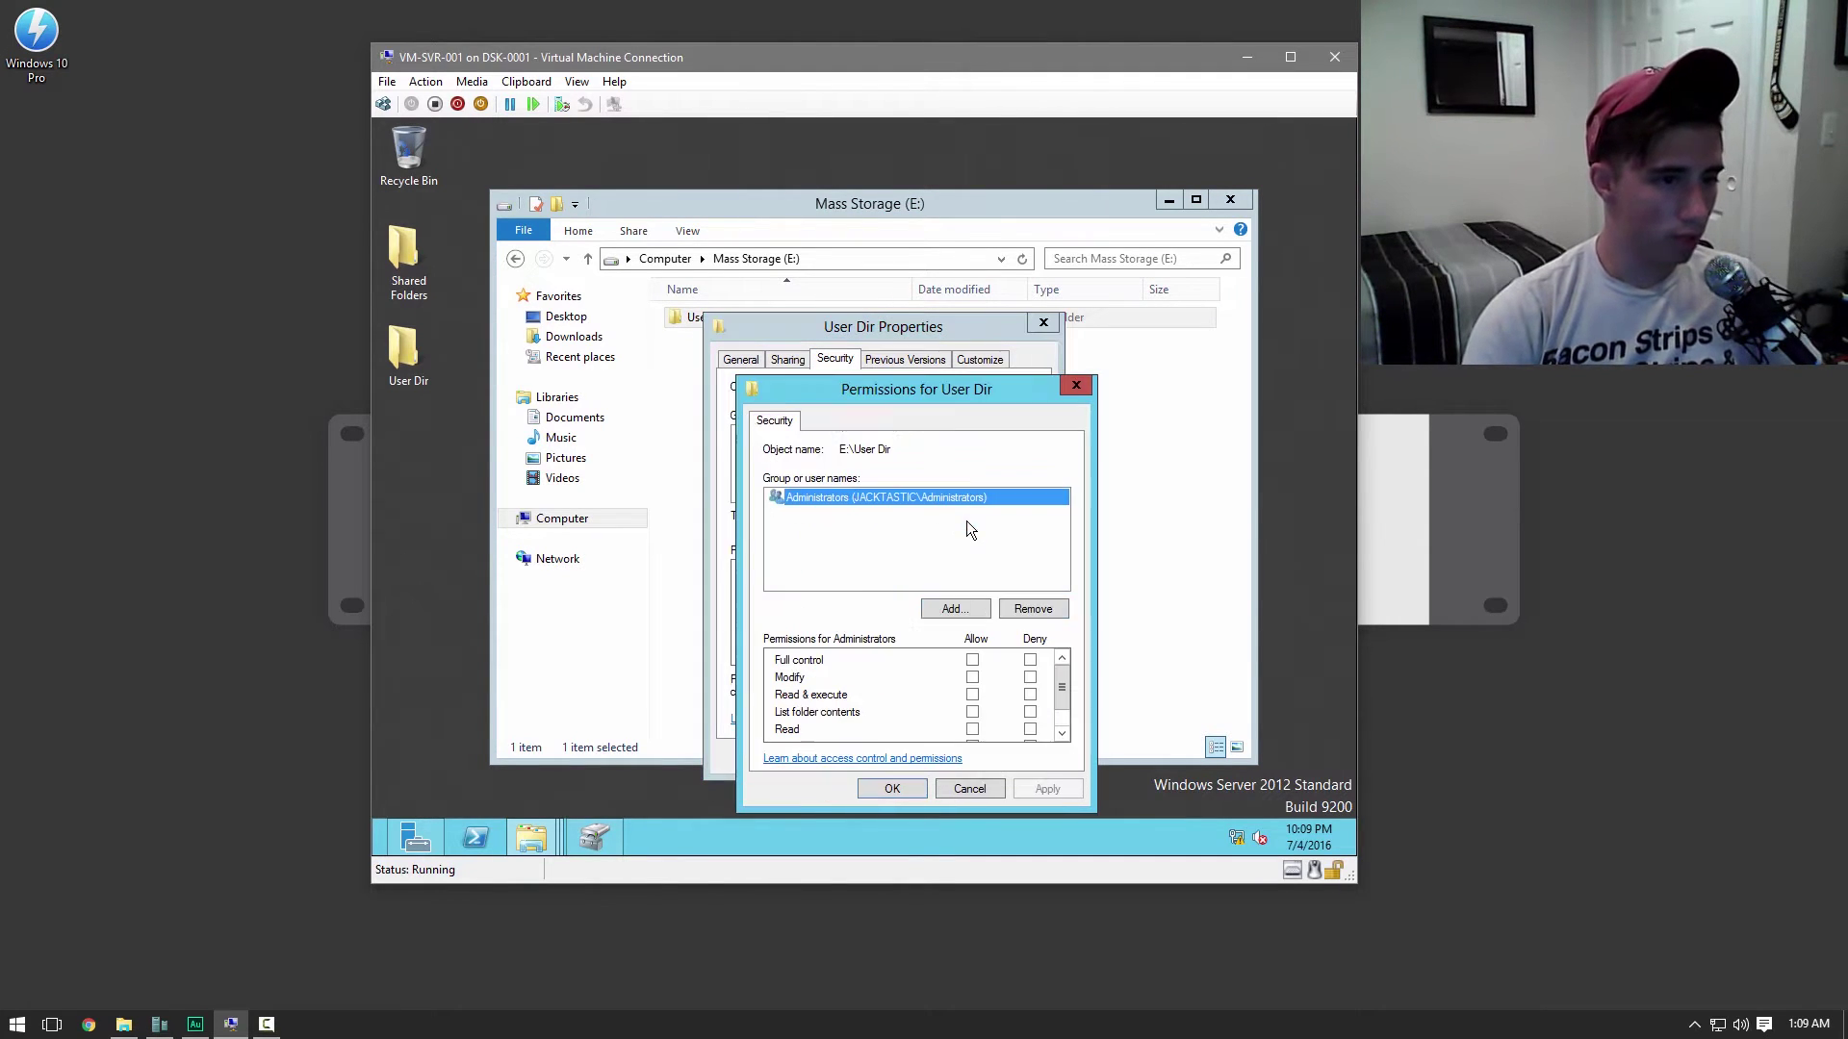
left_click(956, 612)
type("Everyone")
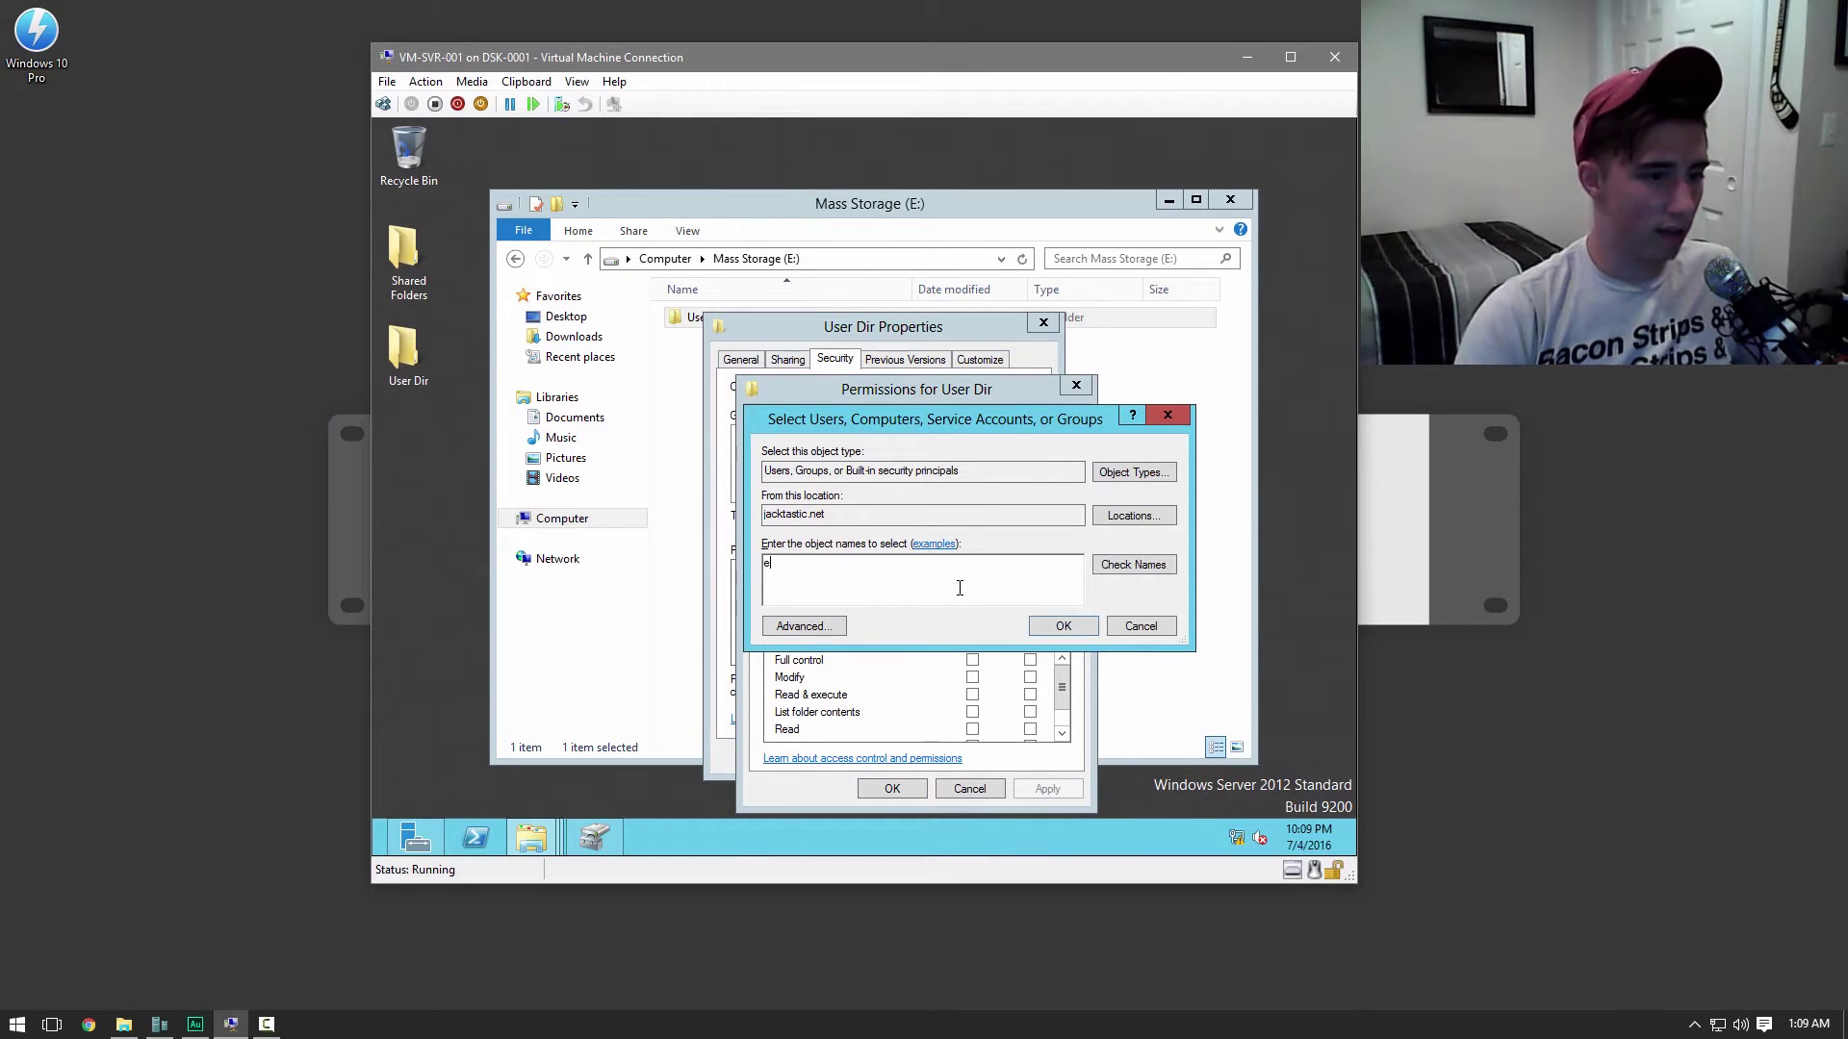
left_click(1059, 627)
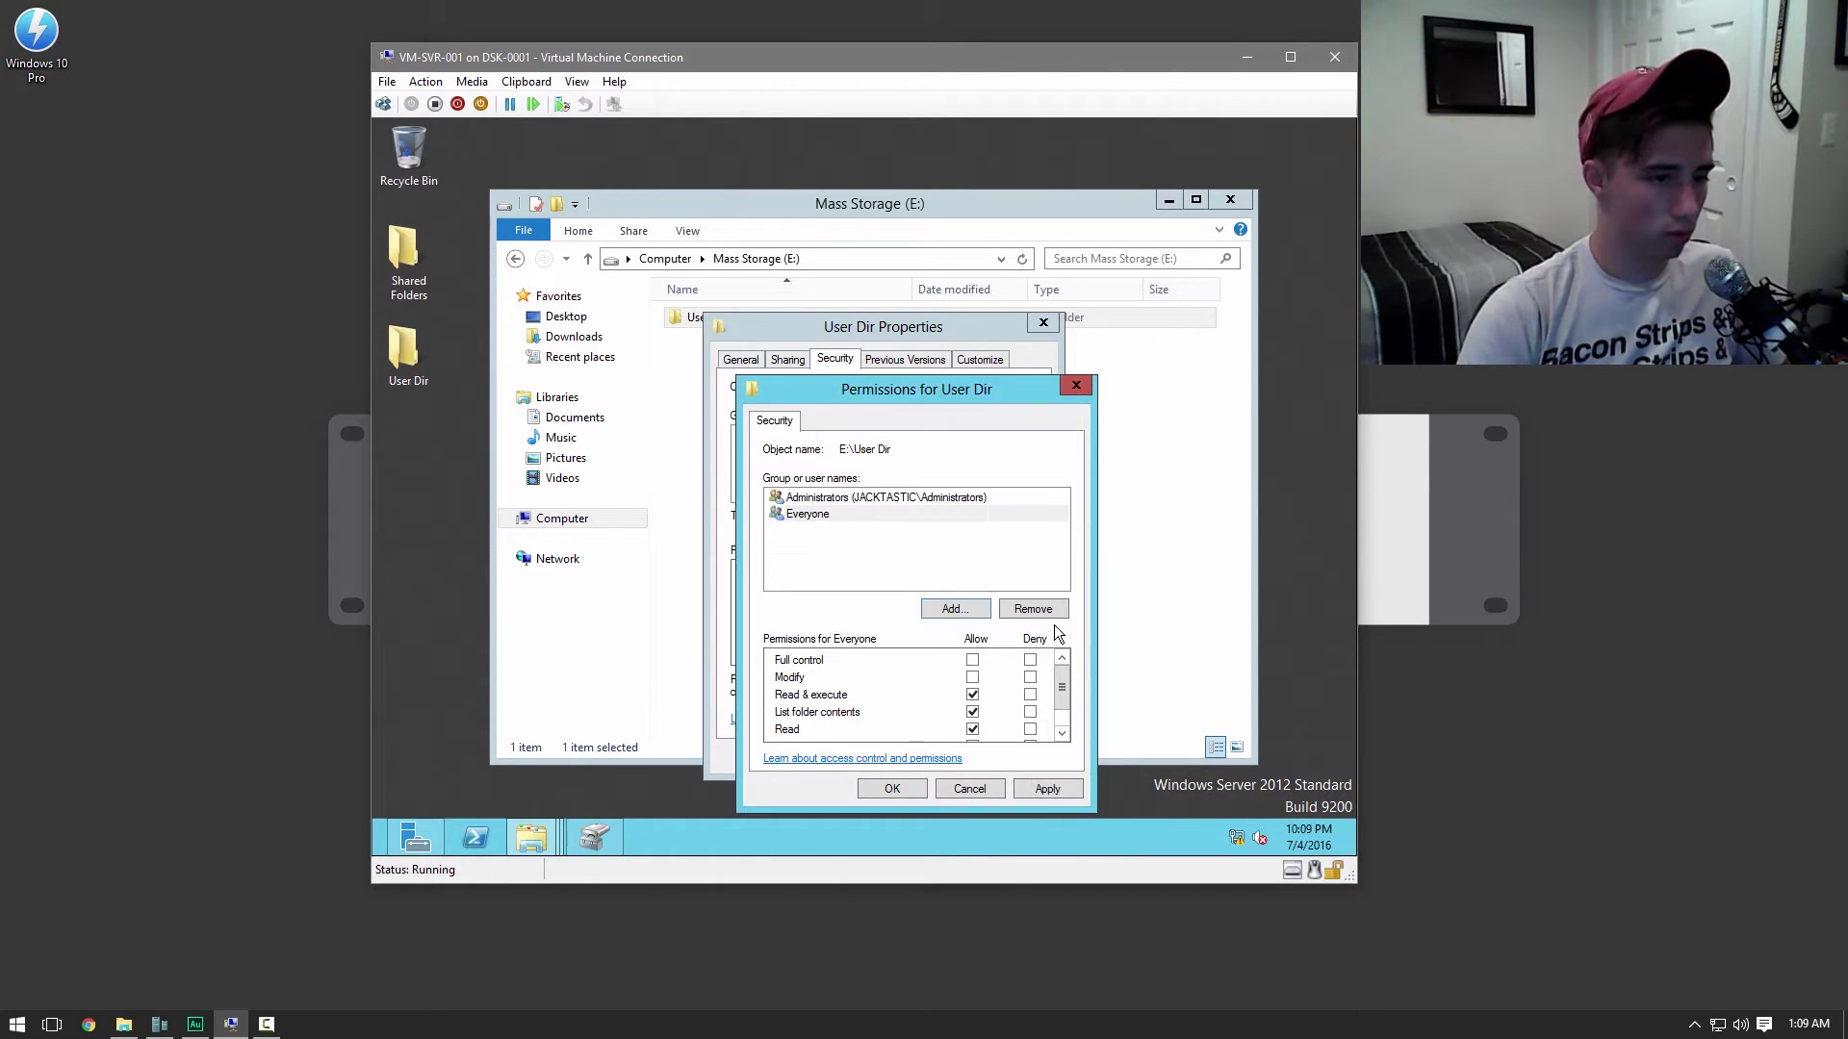
Give Administrators Full control on User Dir and apply the changes
left_click(833, 499)
left_click(972, 660)
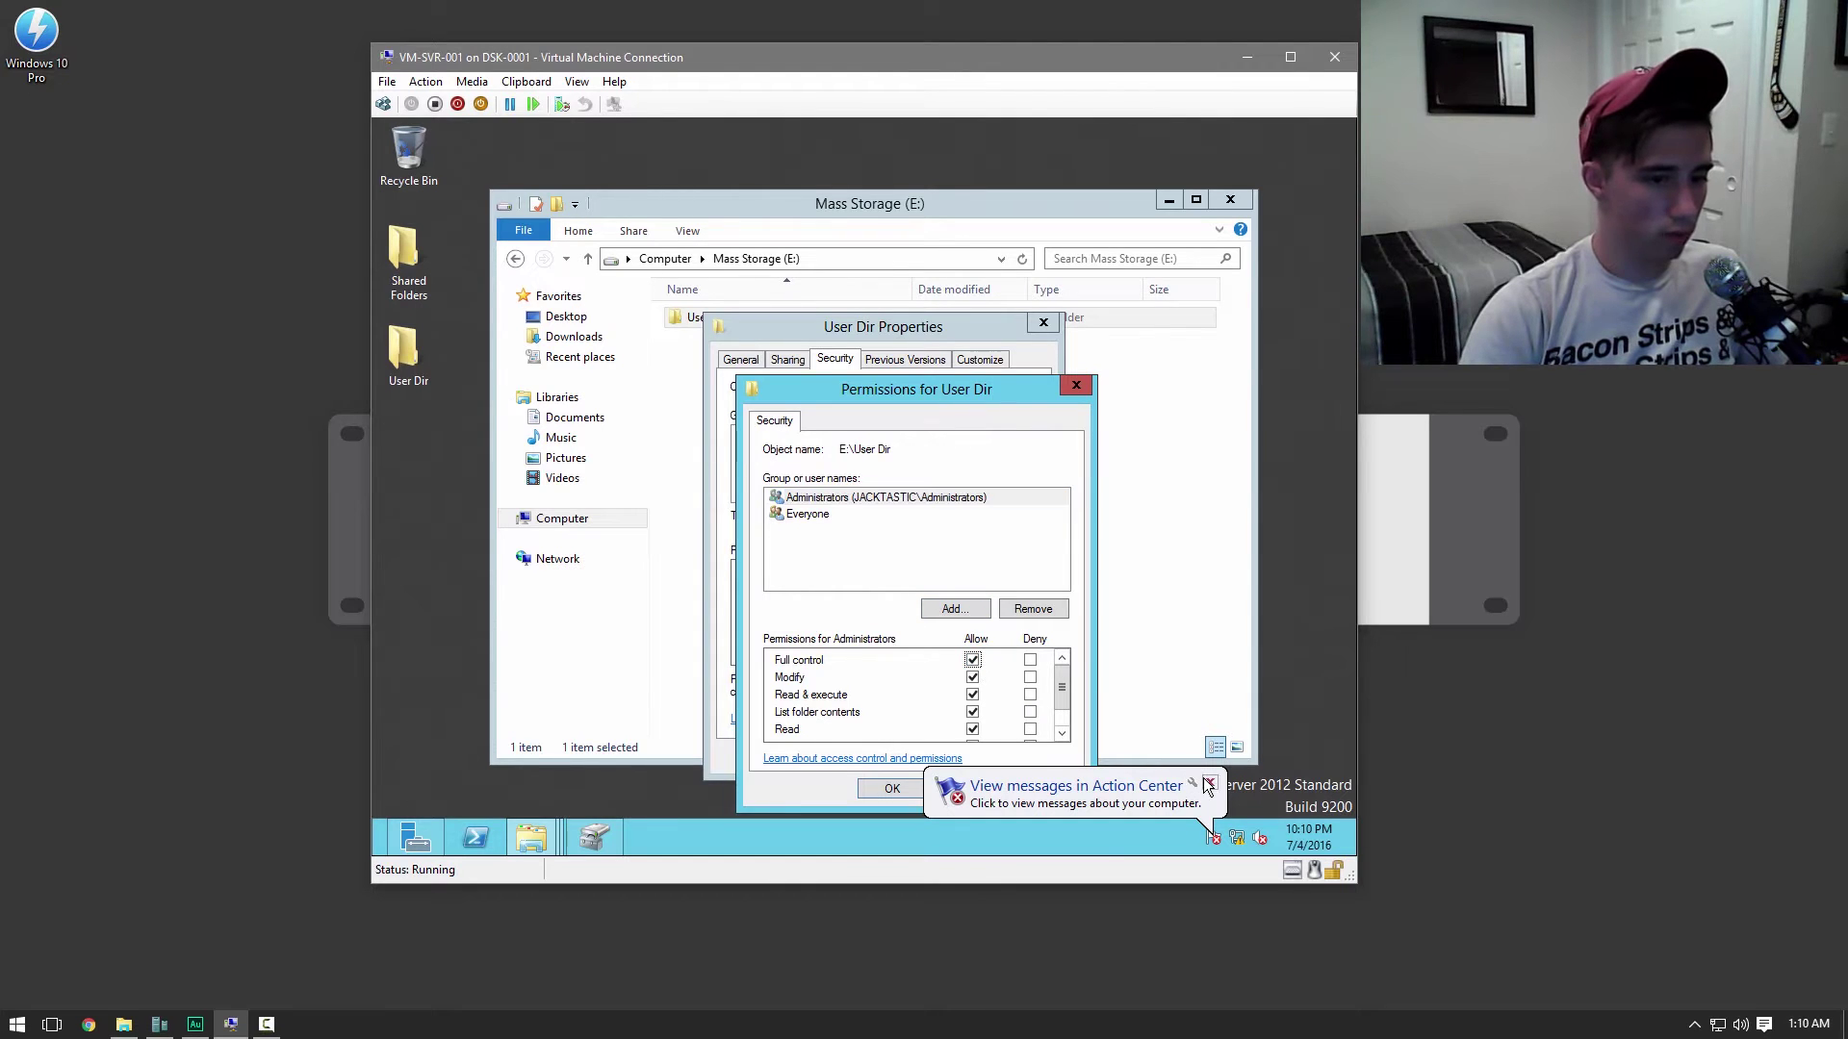
left_click(1046, 789)
left_click(917, 789)
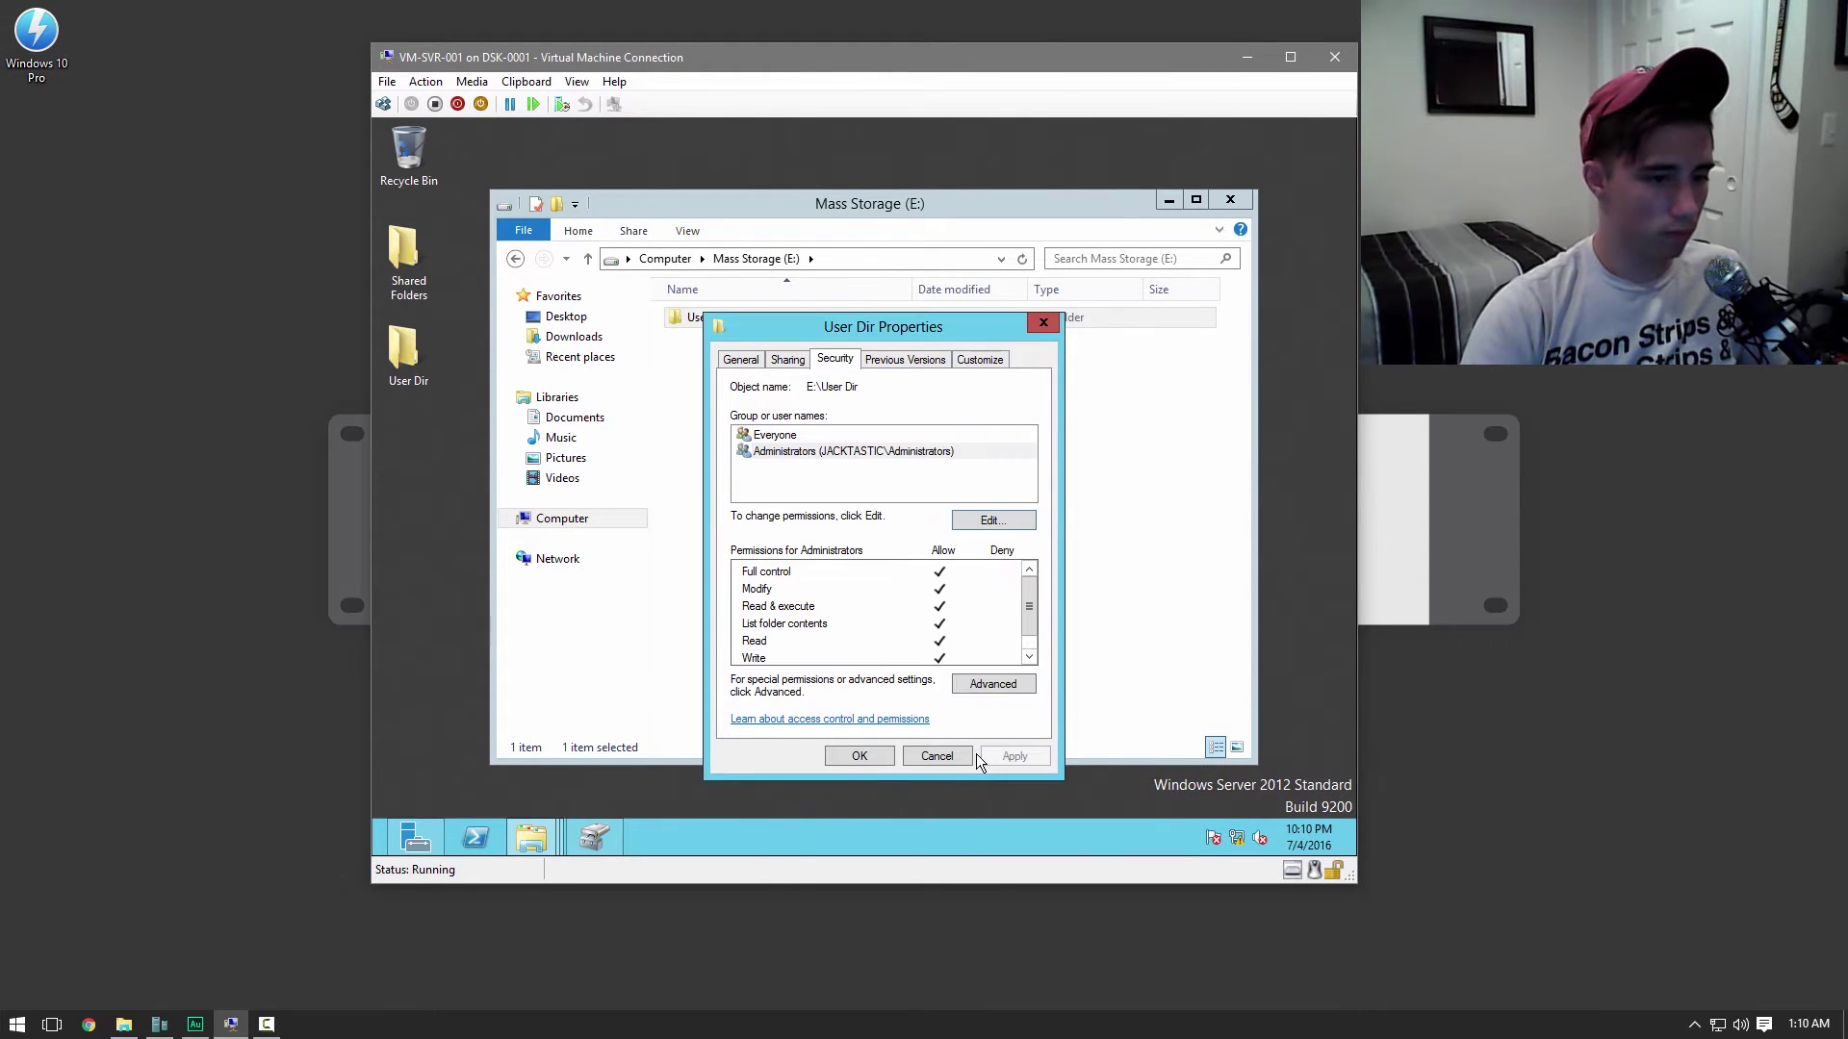
left_click(876, 760)
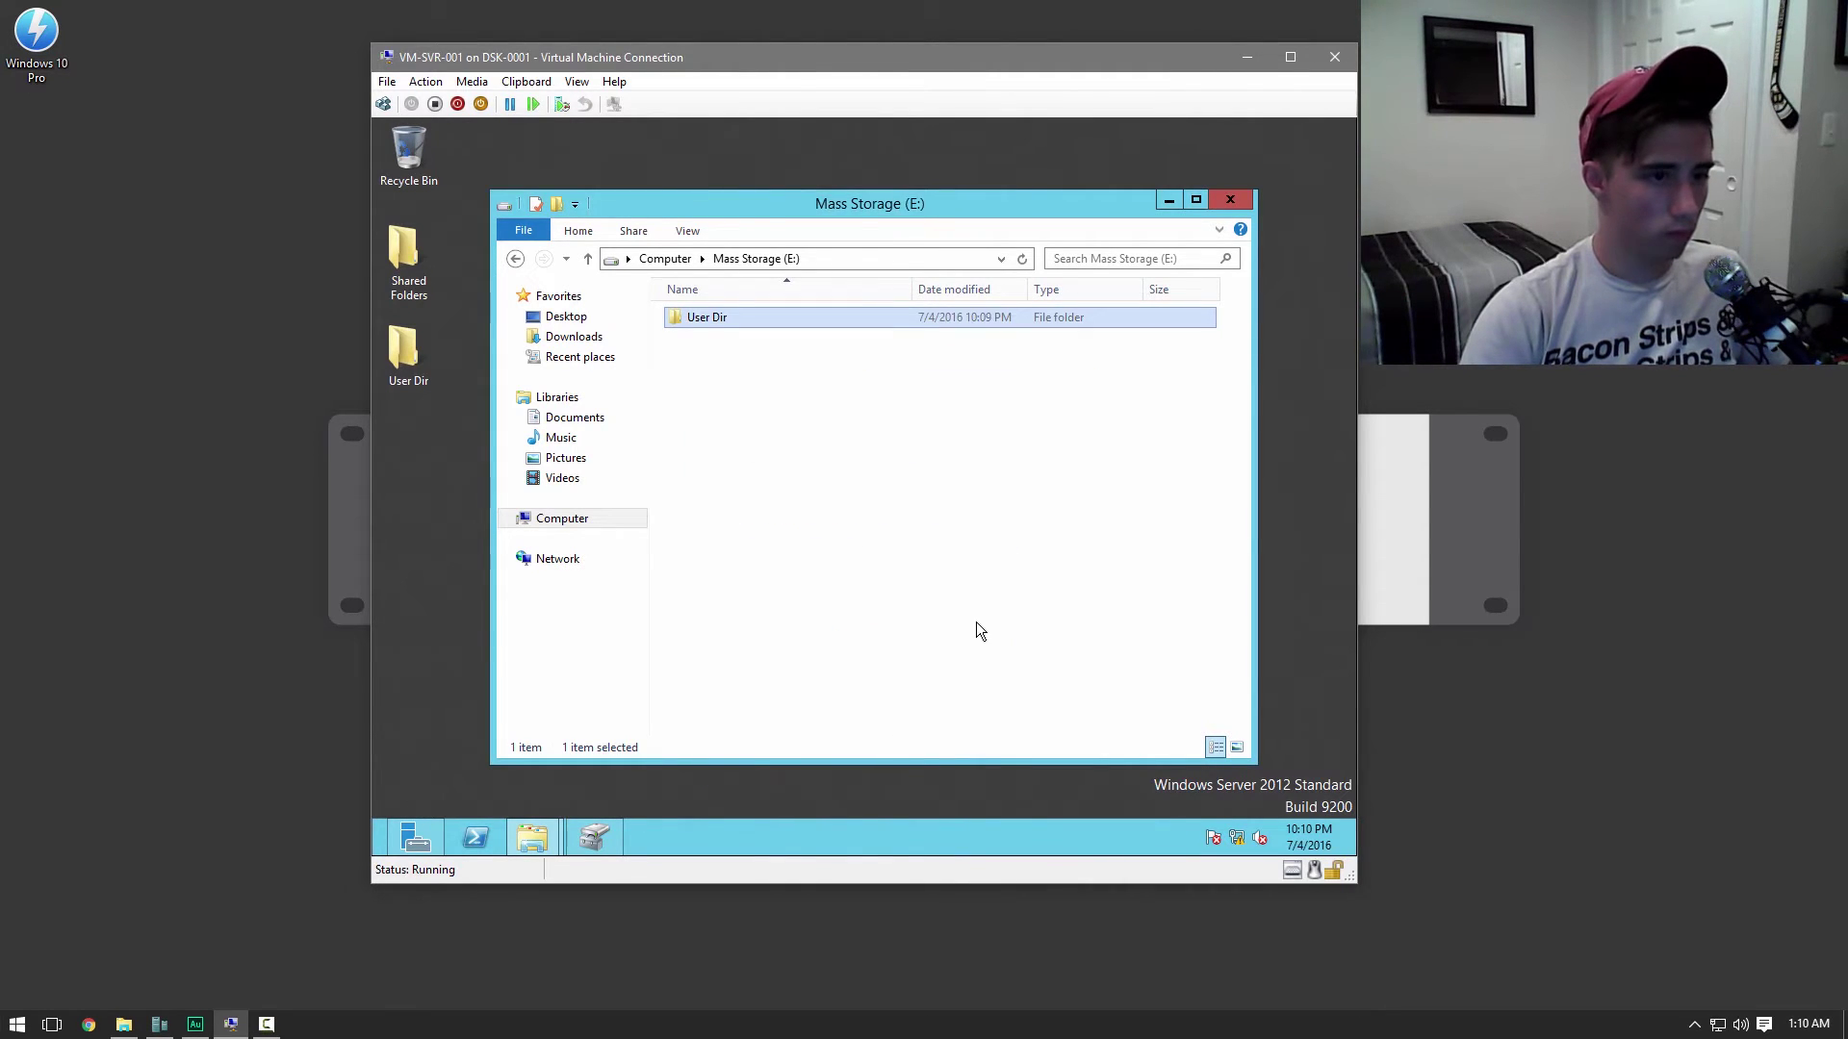
Close the Mass Storage window, the format error message, and a leftover open window
left_click(1224, 199)
left_click(974, 508)
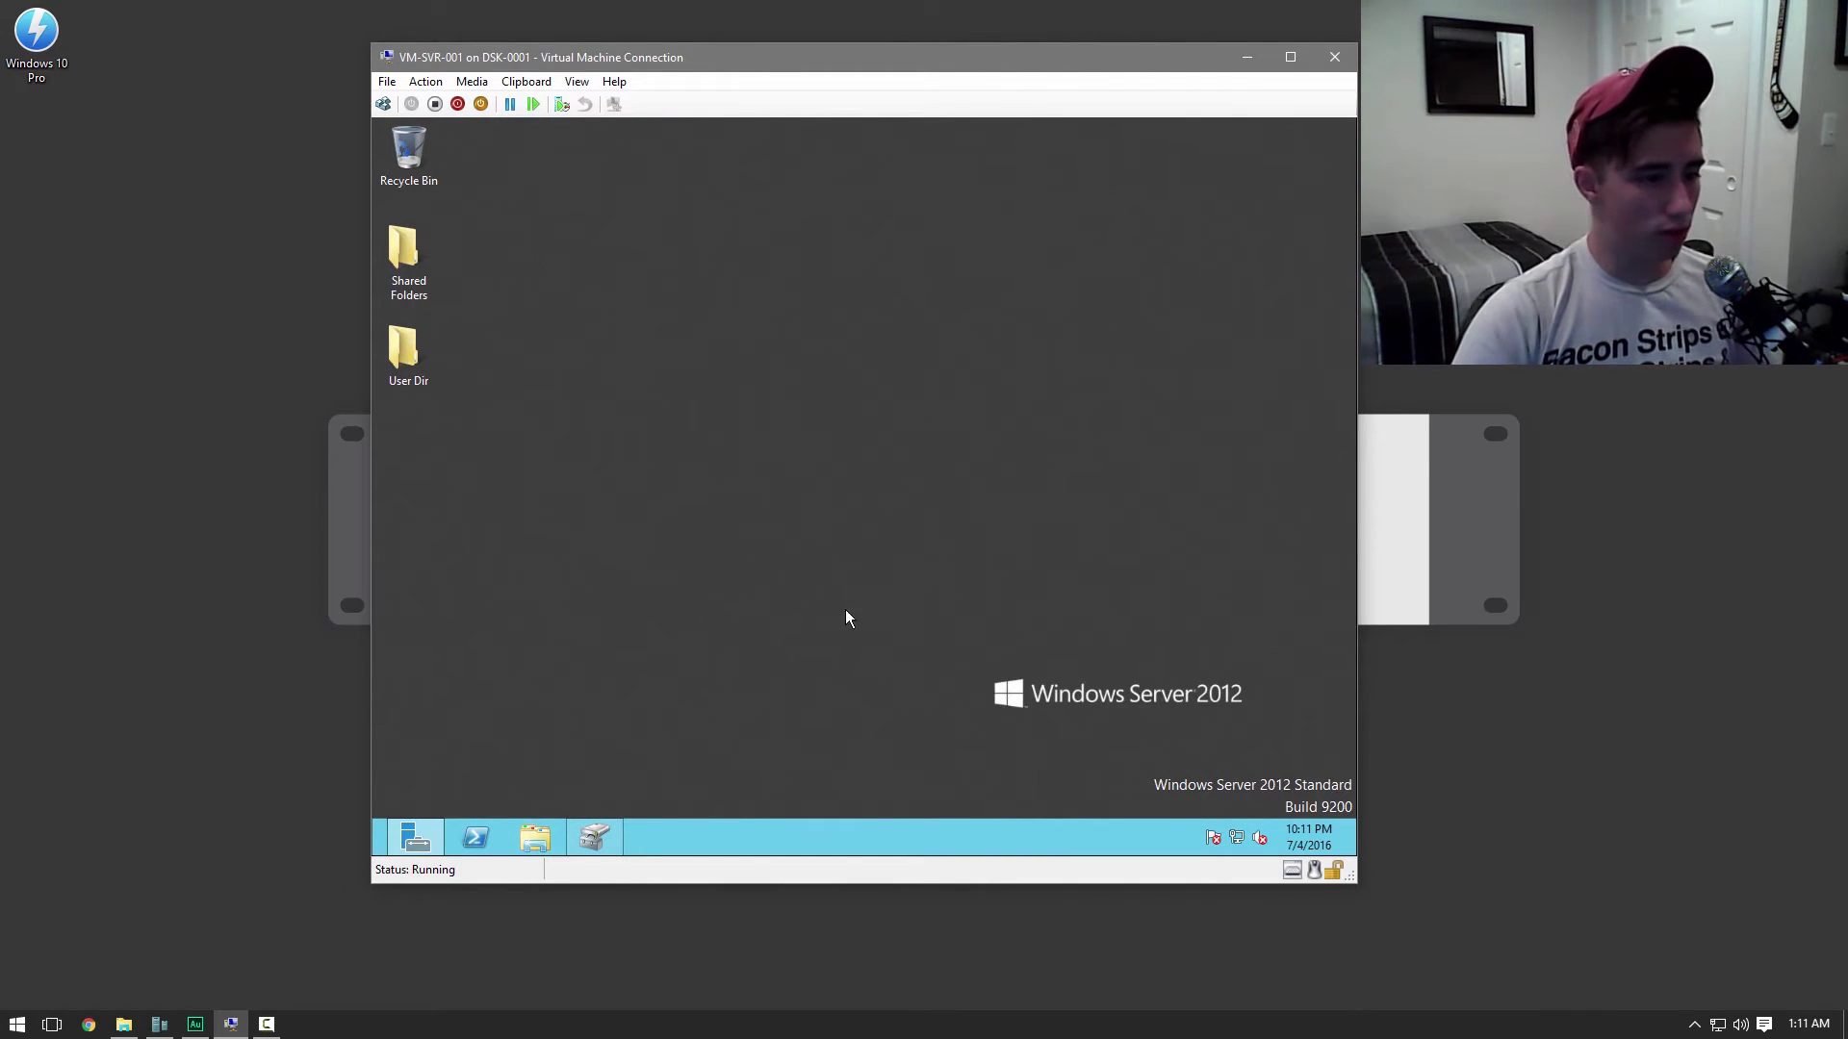
right_click(608, 831)
left_click(614, 789)
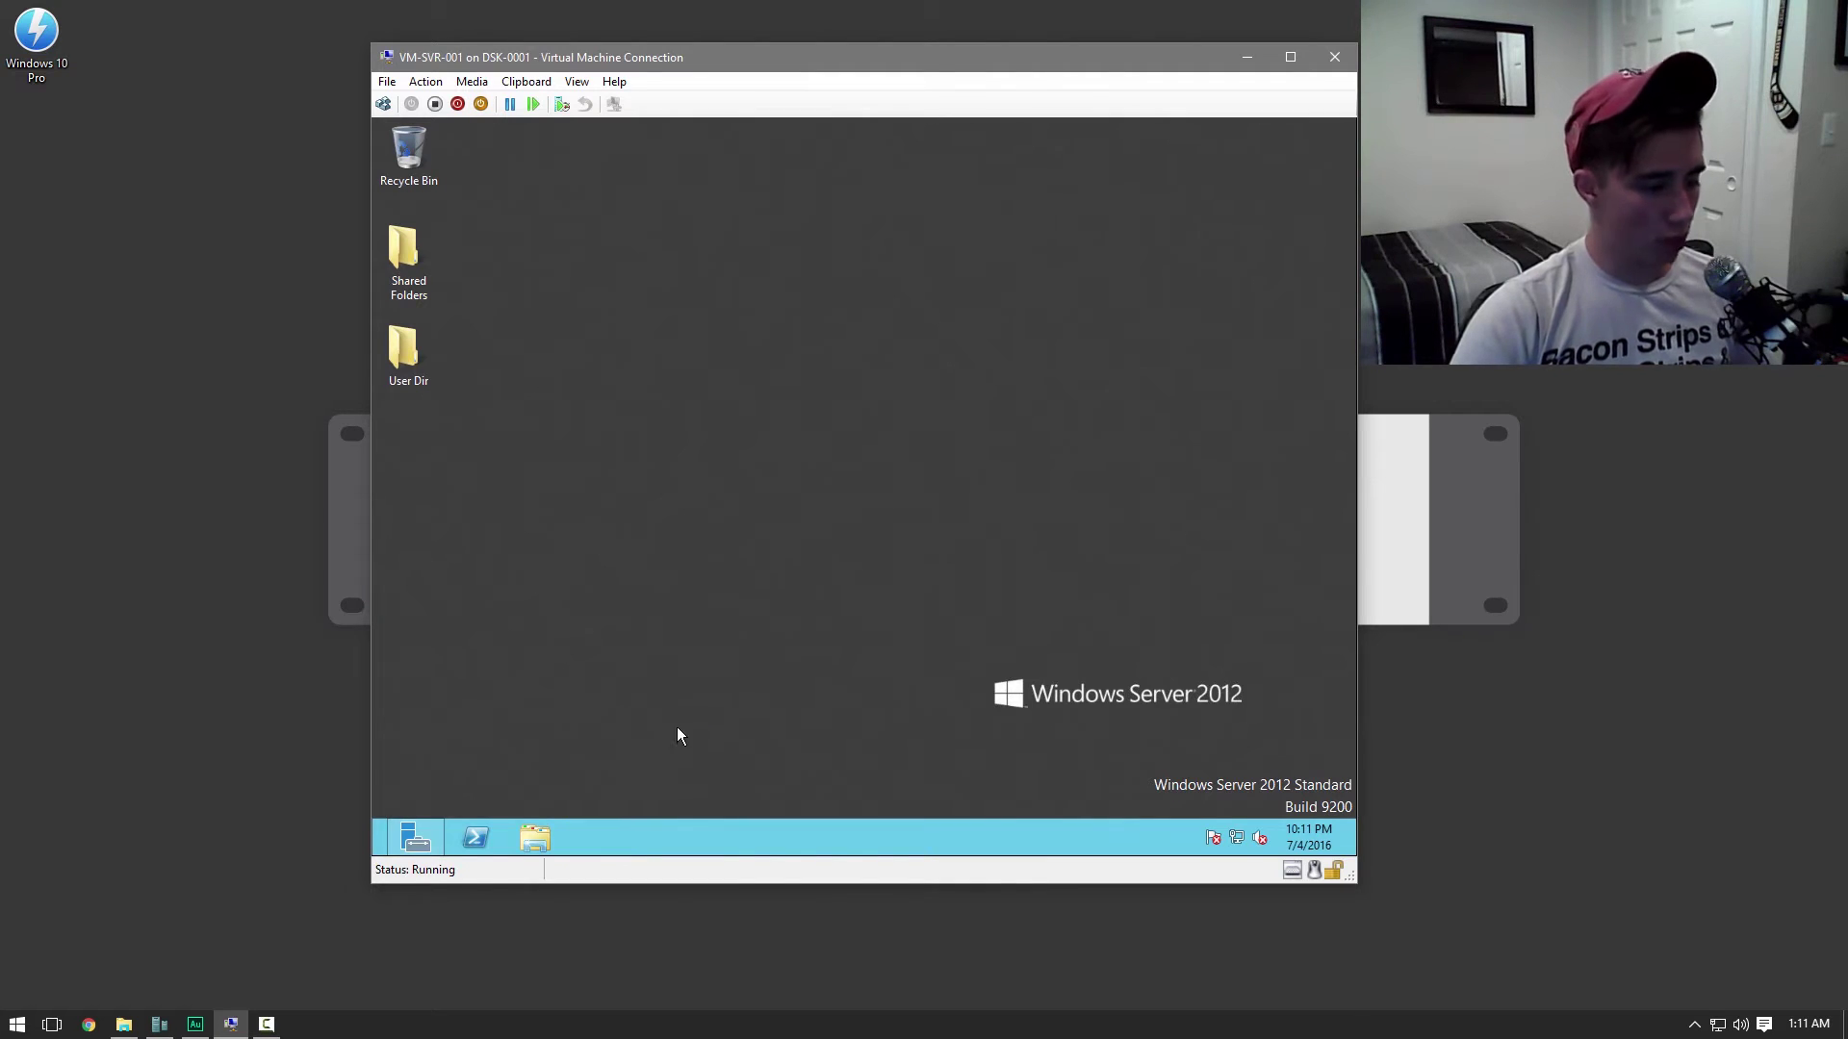
Launch Group Policy Management via 'gro' search and edit the Default Domain Policy
key("super")
type("gro")
key("Return")
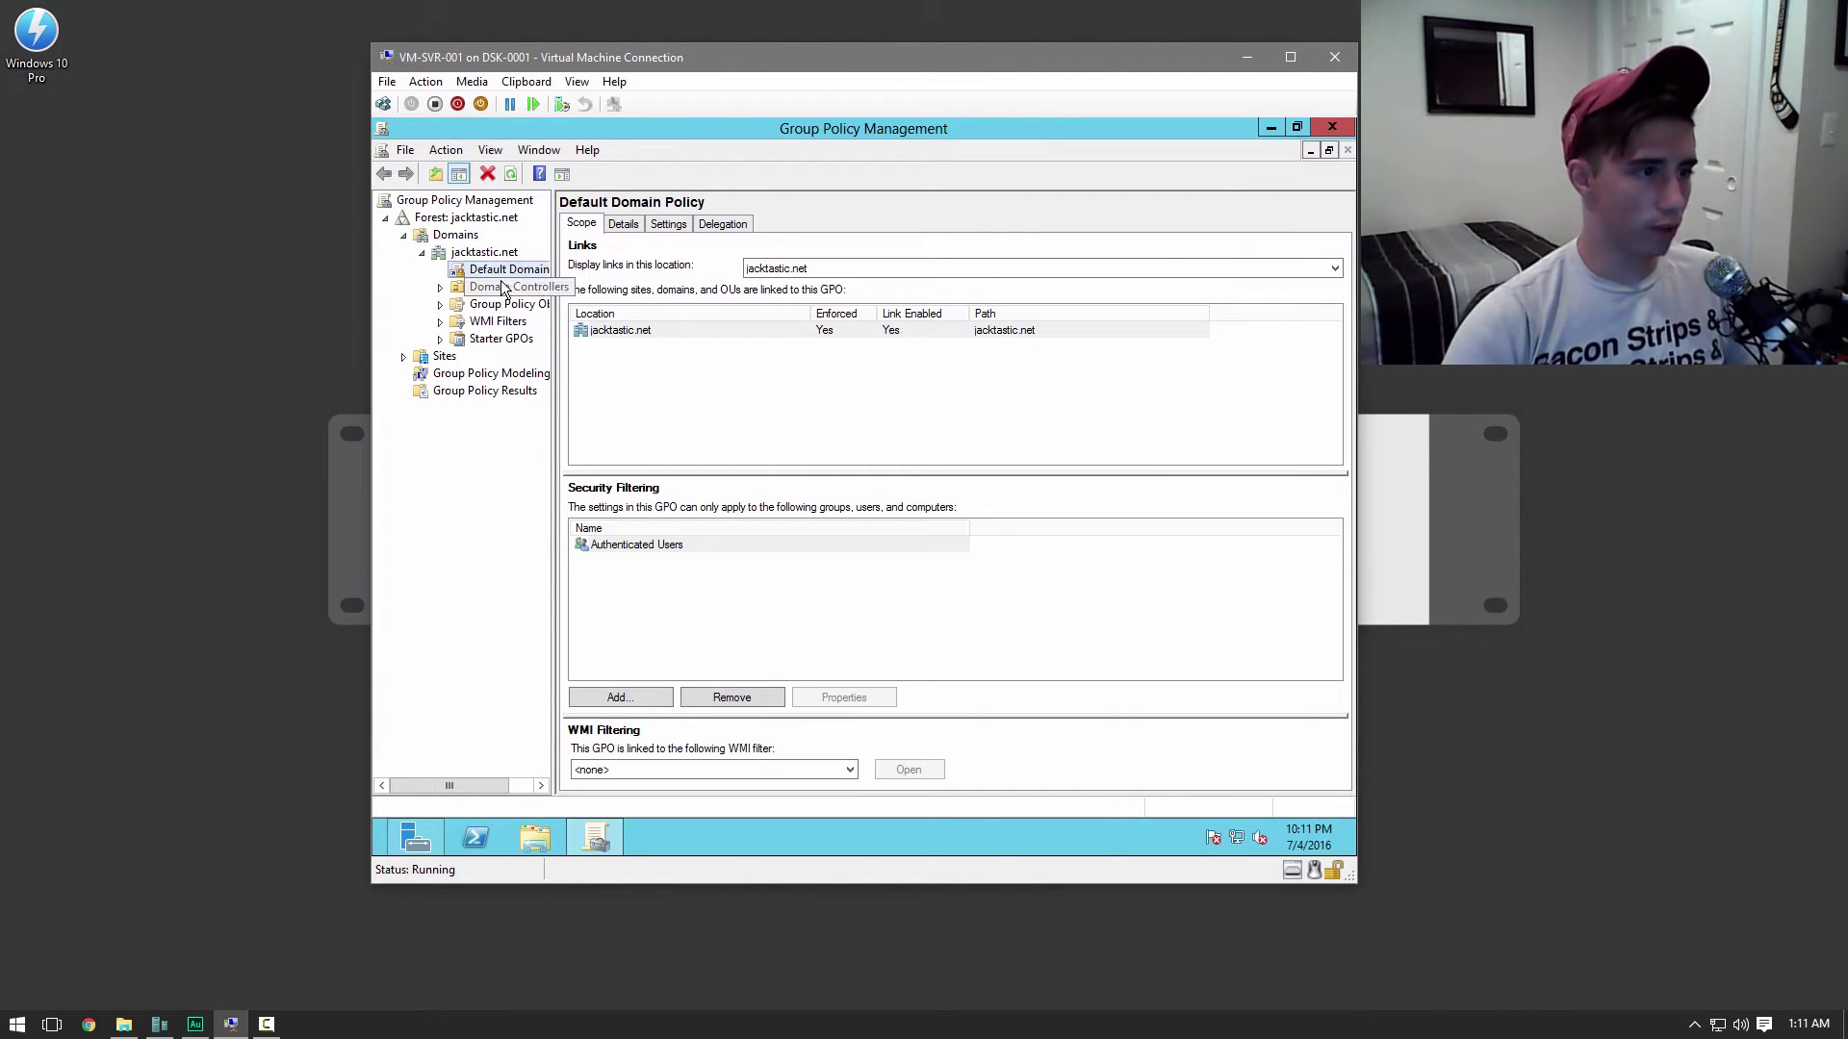
right_click(507, 270)
left_click(538, 278)
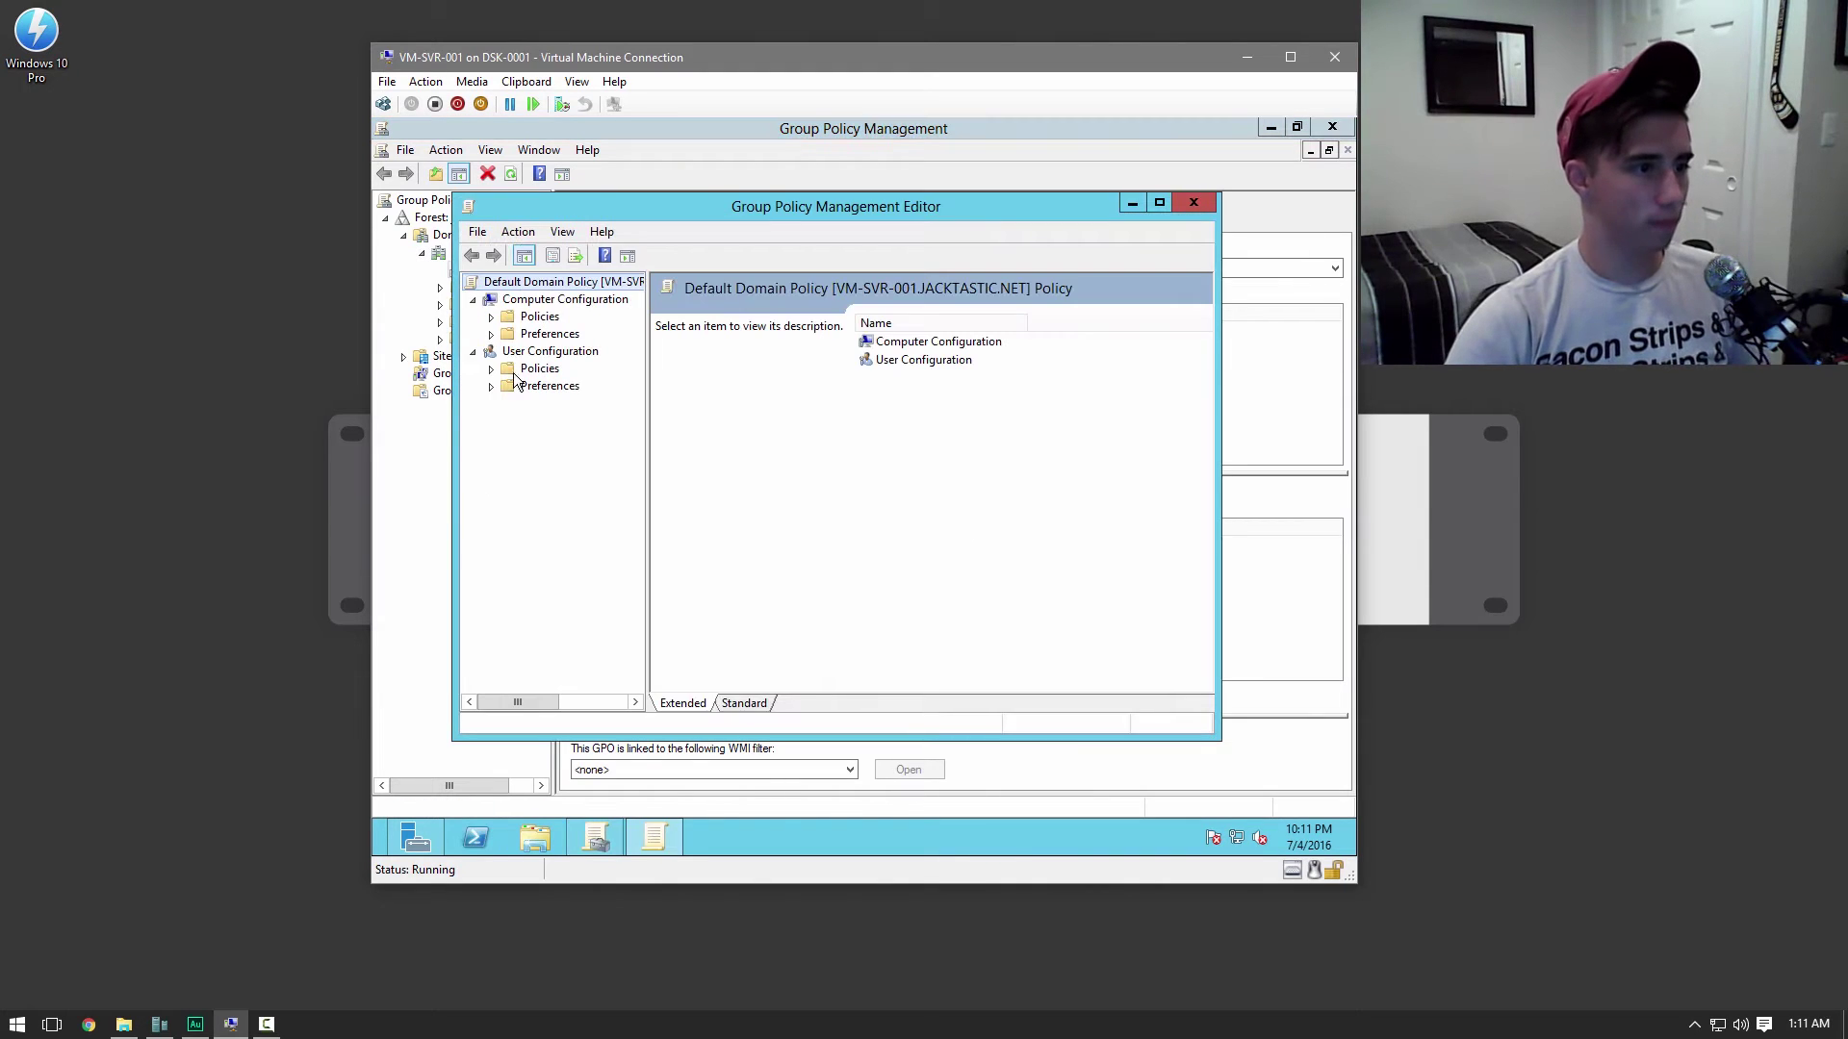
Maximize the editor and expand User Configuration Policies > Windows Settings > Folder Redirection
left_click(1159, 200)
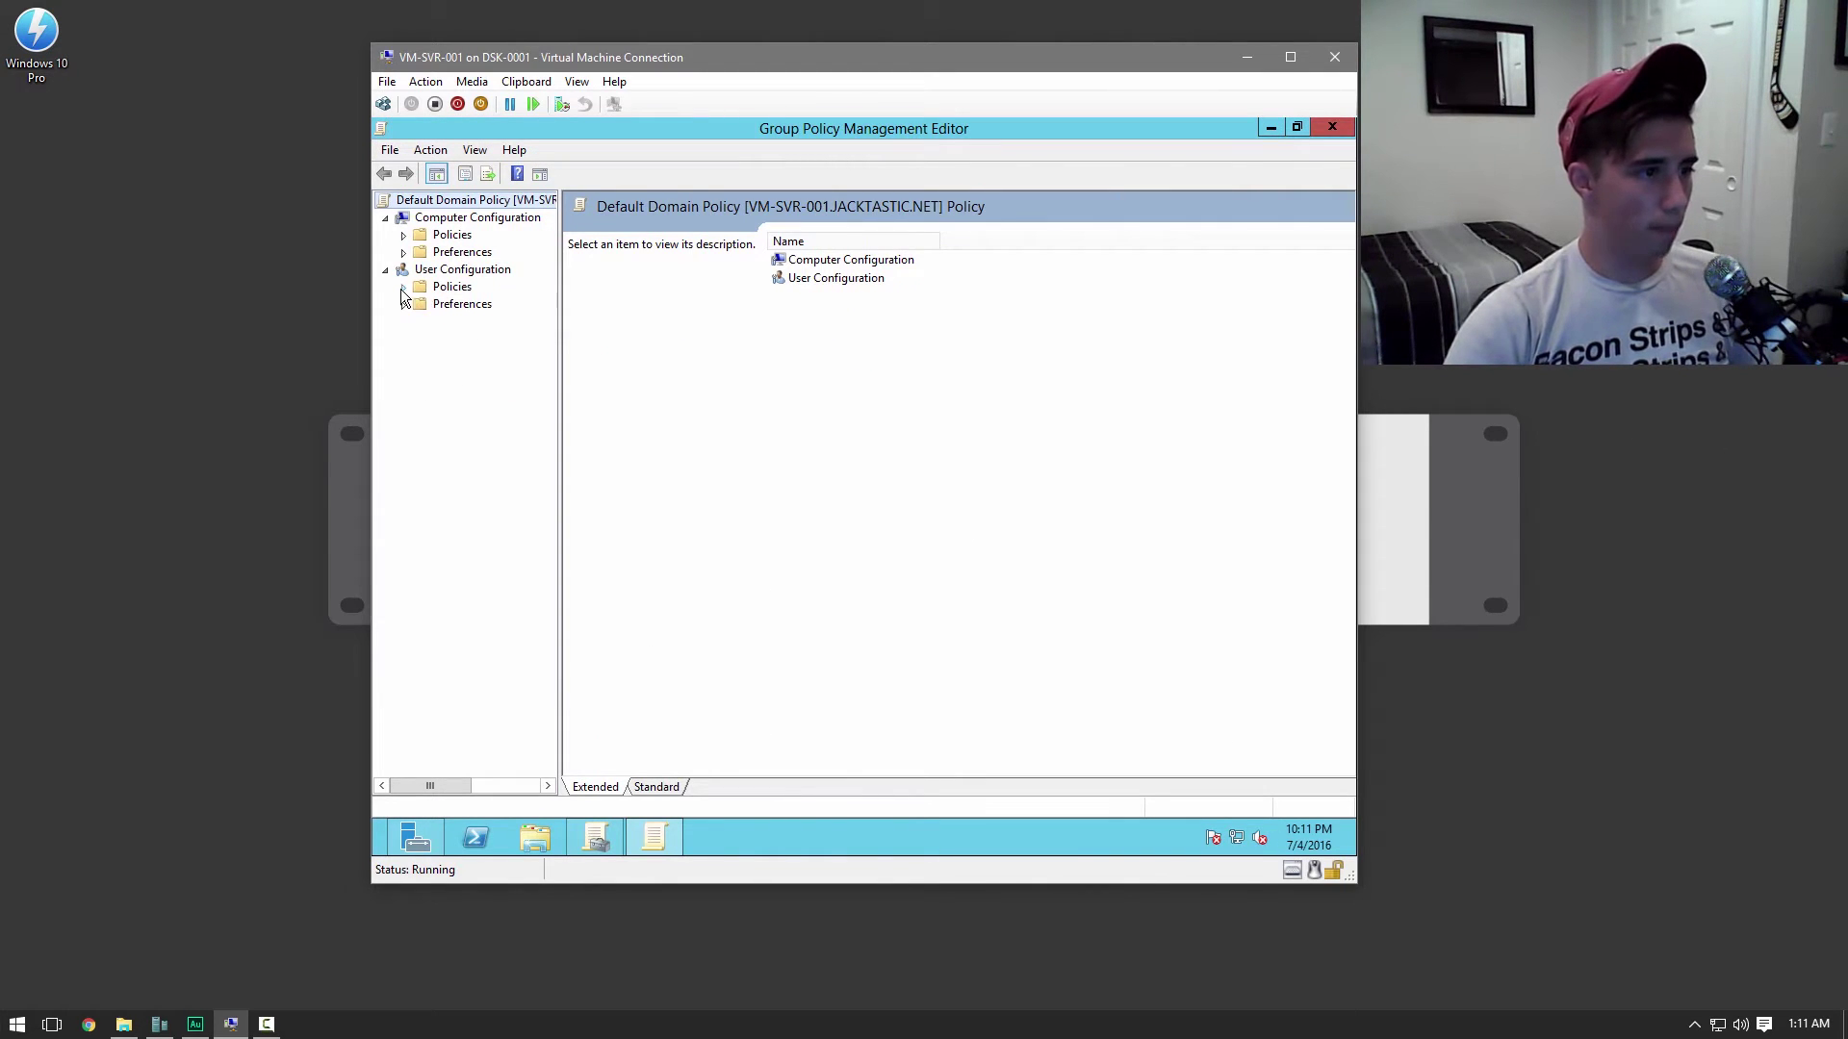
left_click(403, 286)
left_click(421, 321)
left_click(523, 375)
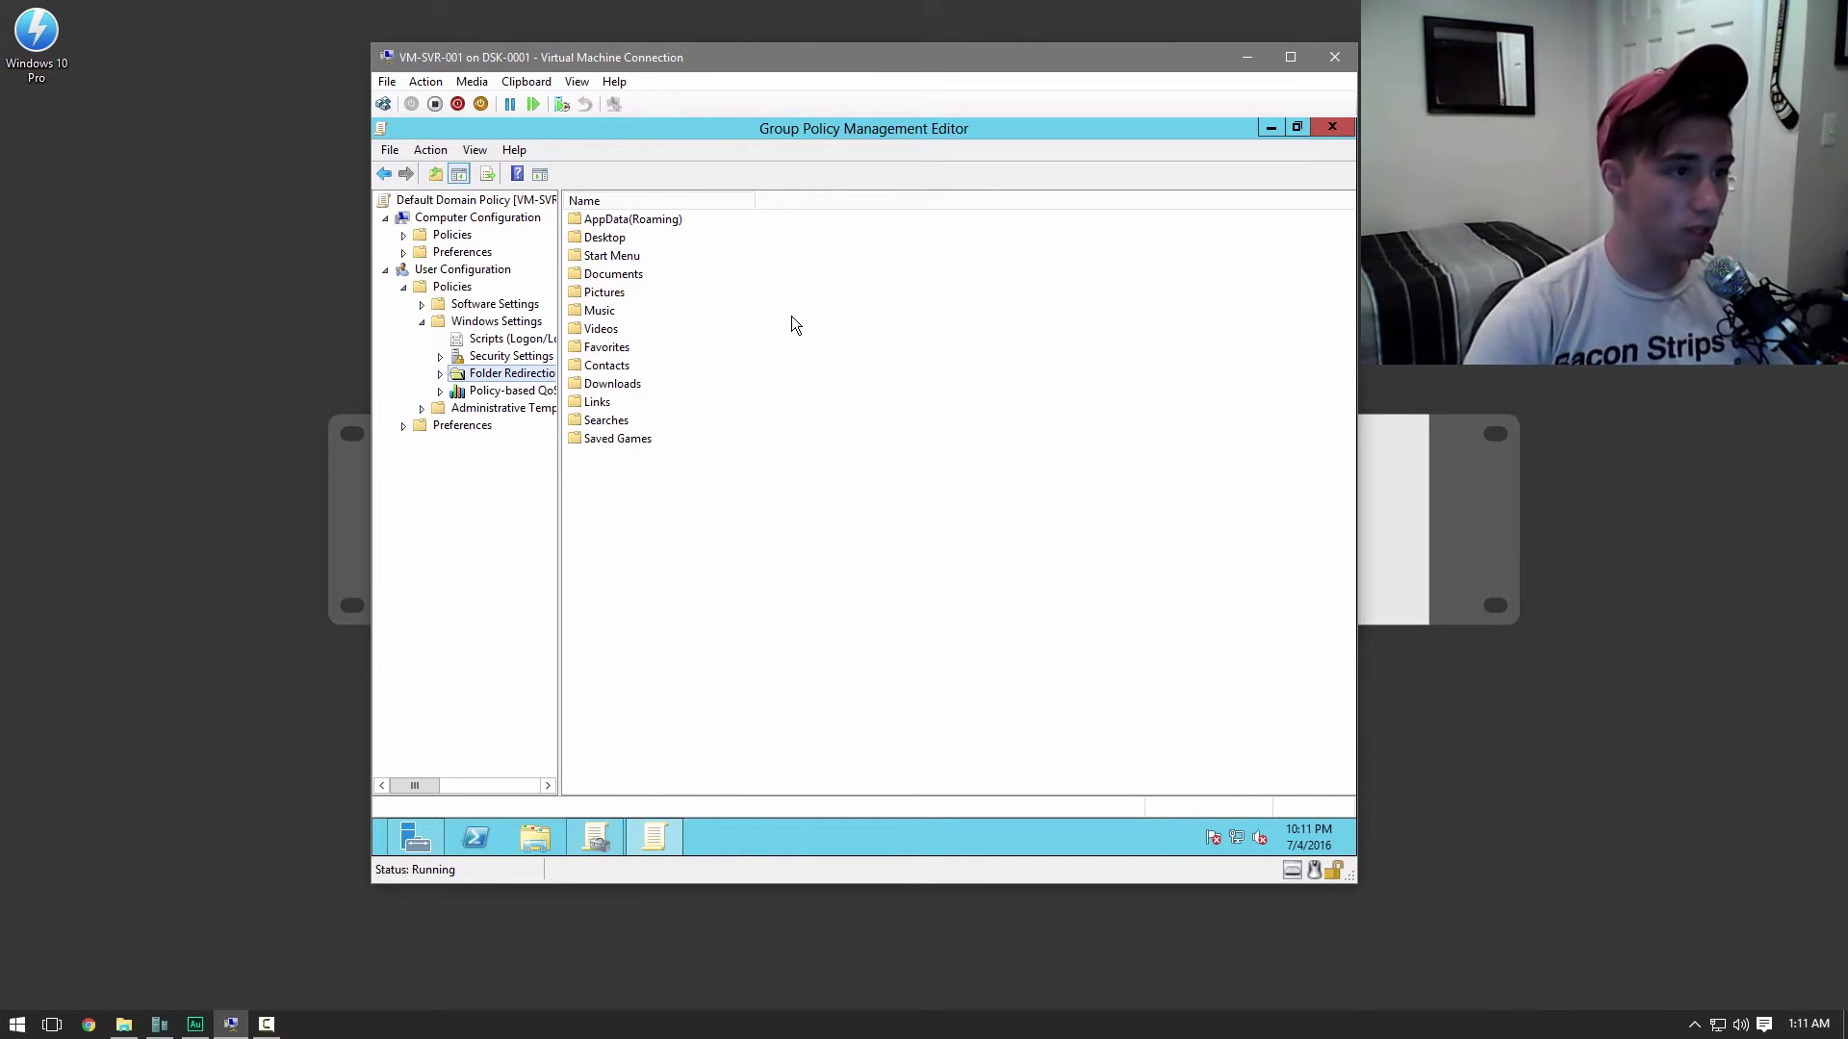
Set Desktop redirection to Basic, creating a folder for each user under the root path
right_click(594, 237)
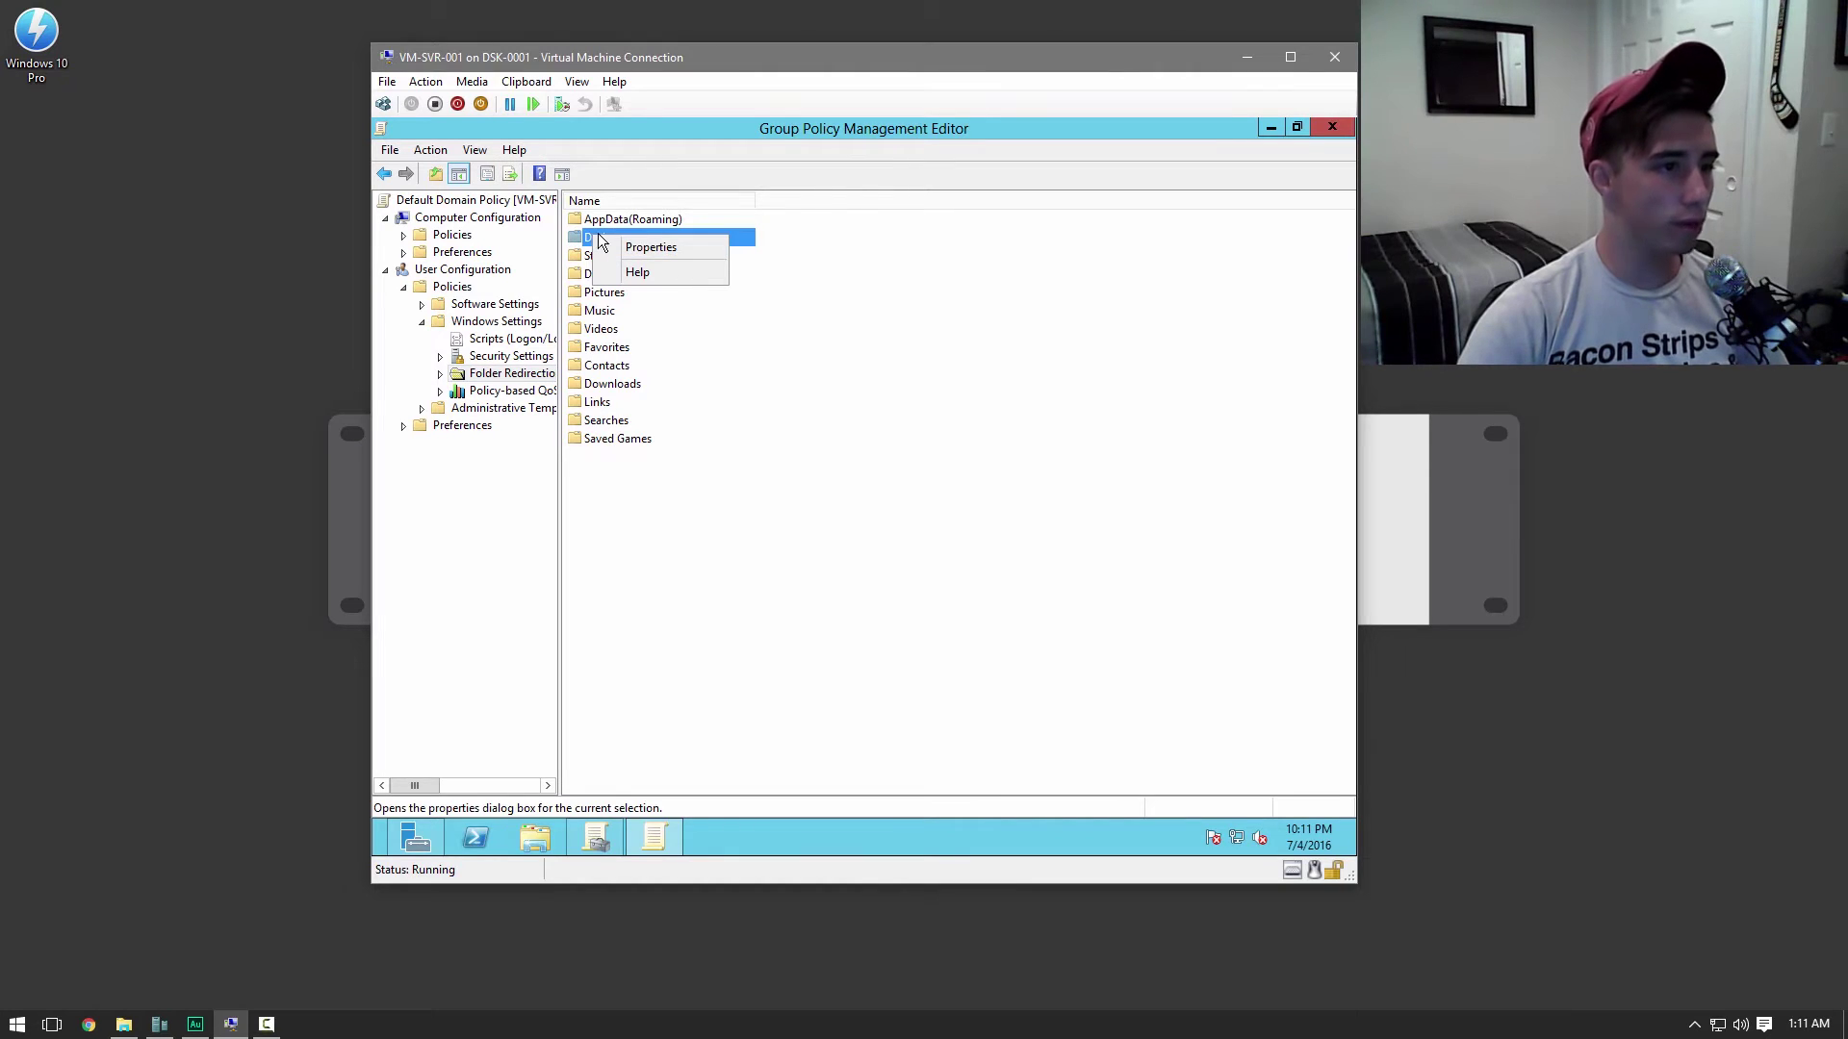
left_click(638, 245)
left_click(862, 366)
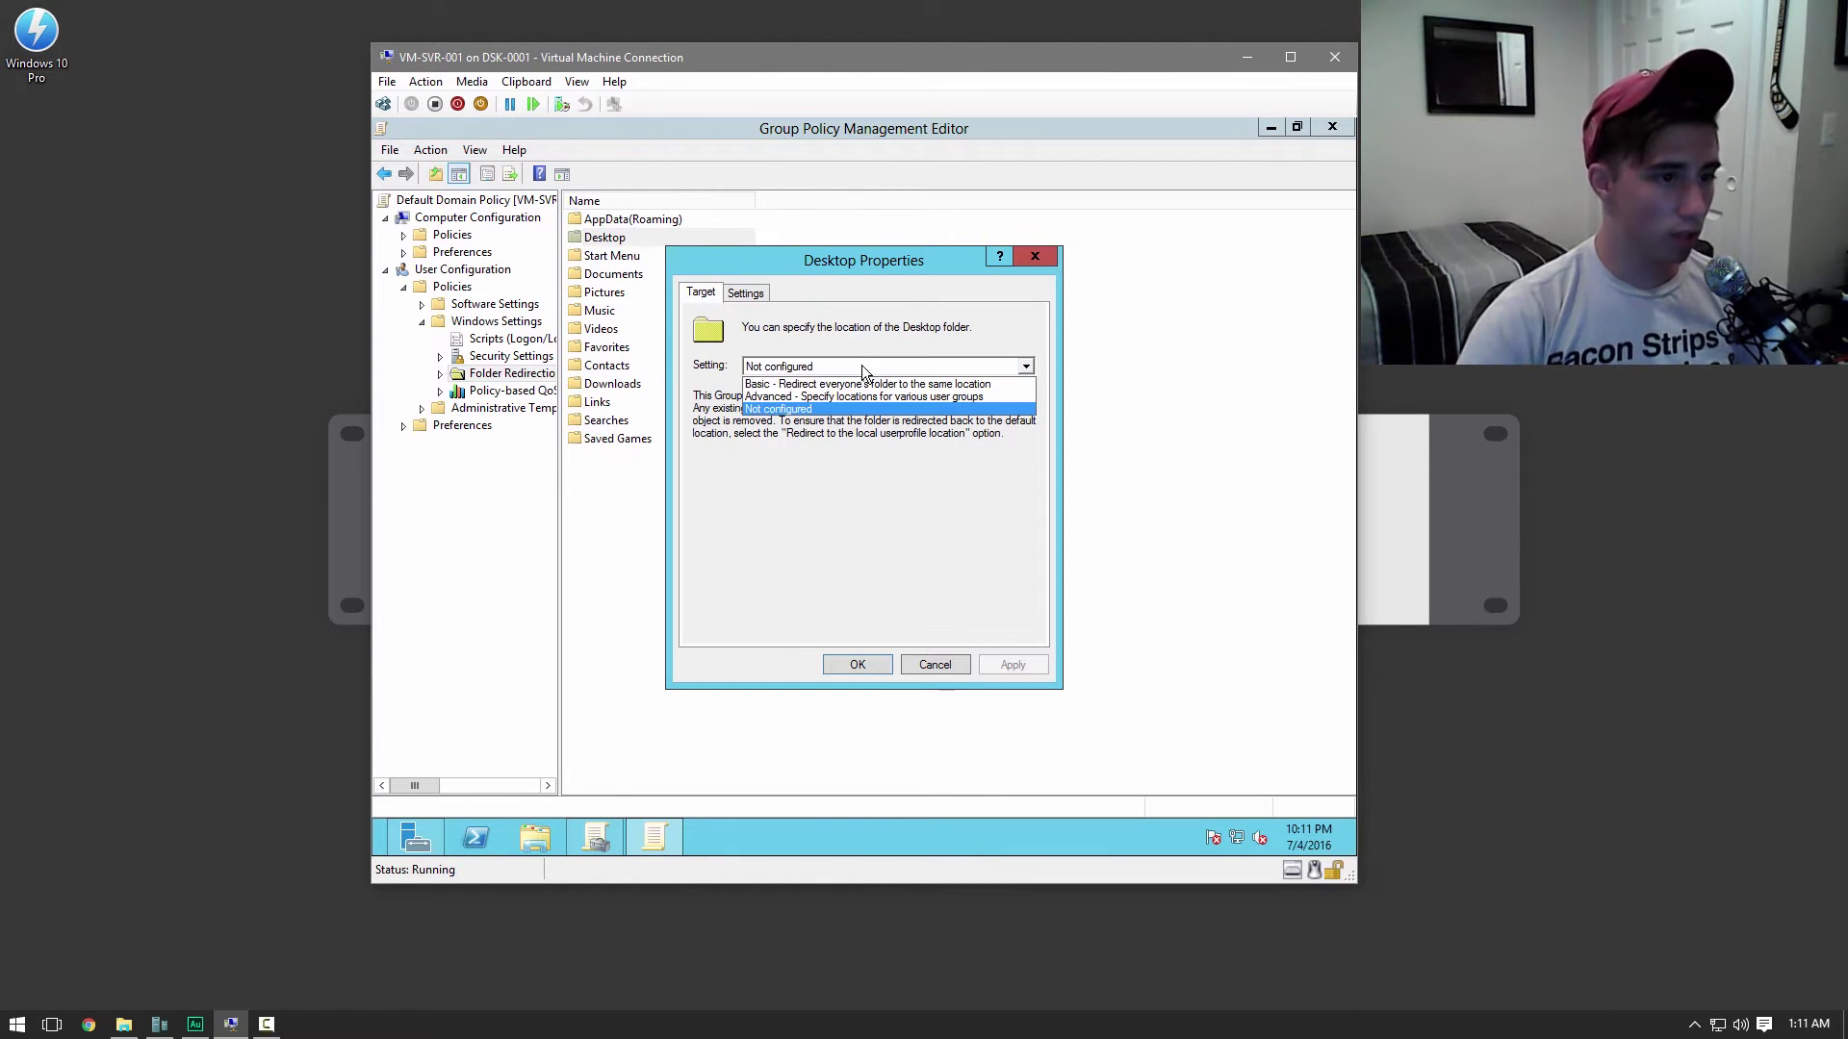
left_click(858, 383)
left_click(935, 481)
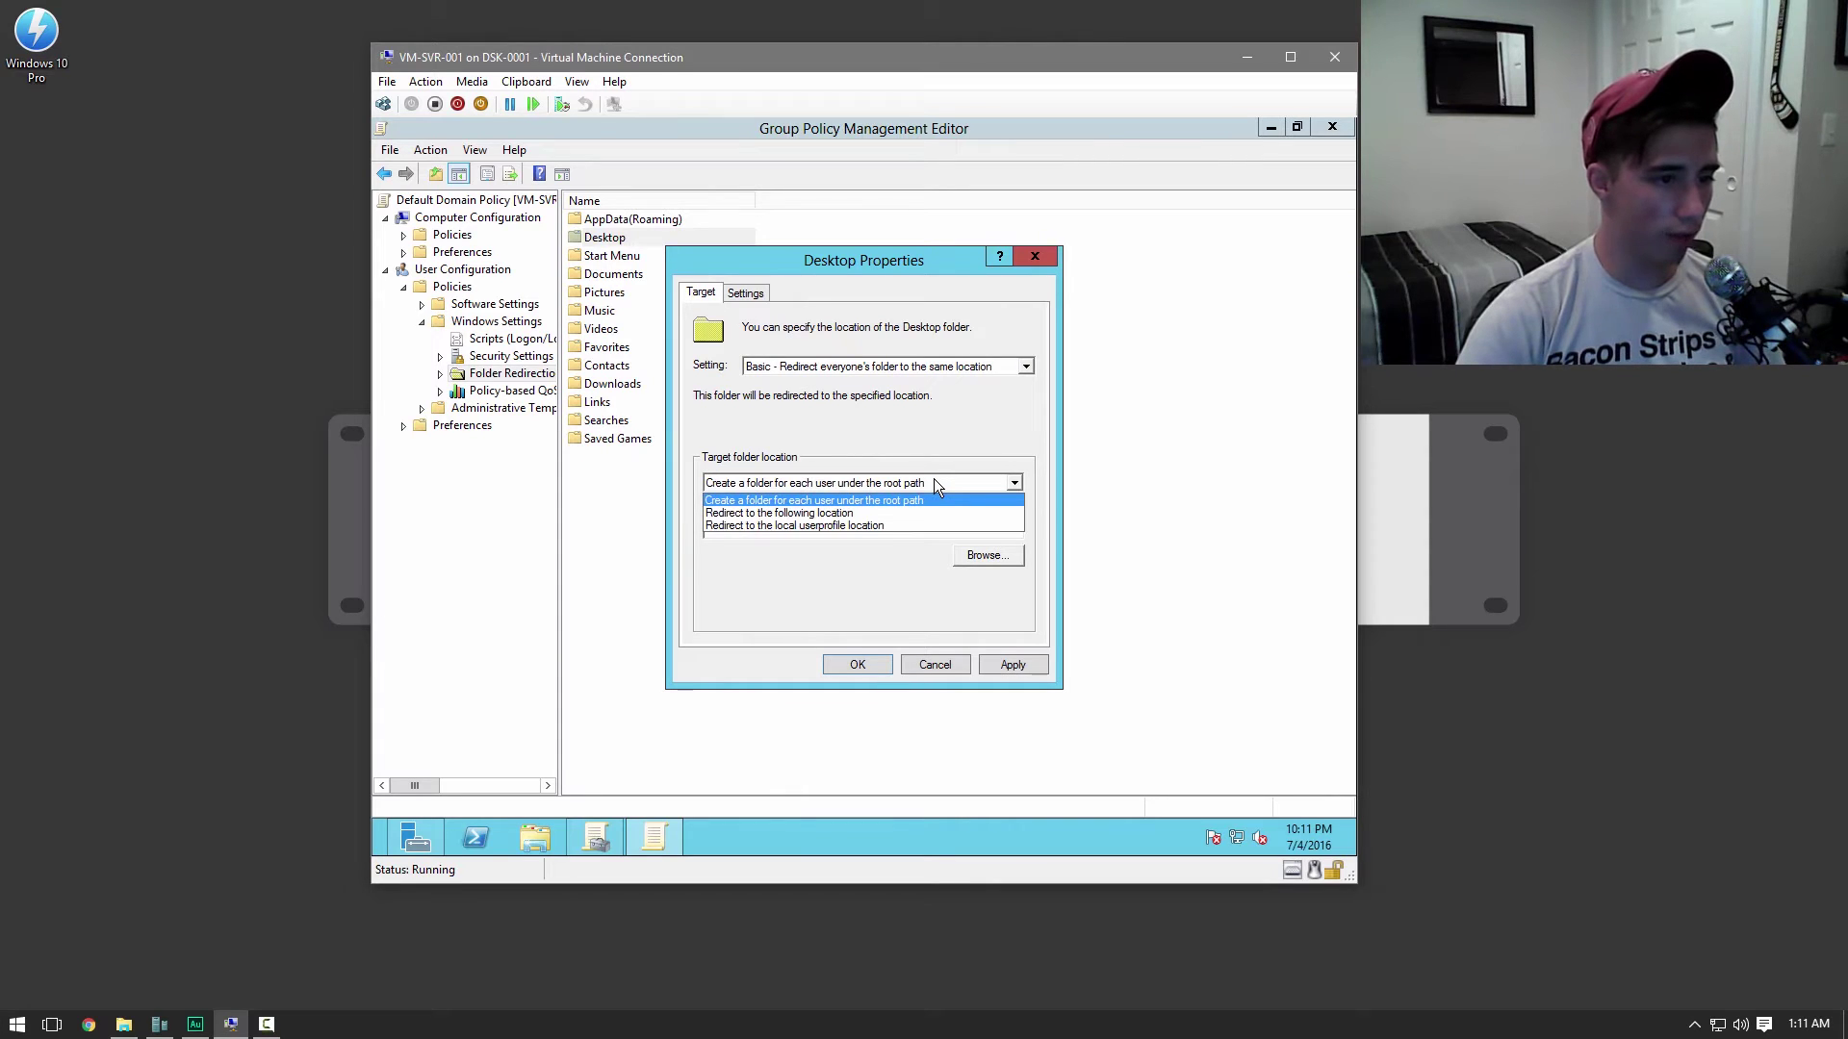
left_click(934, 477)
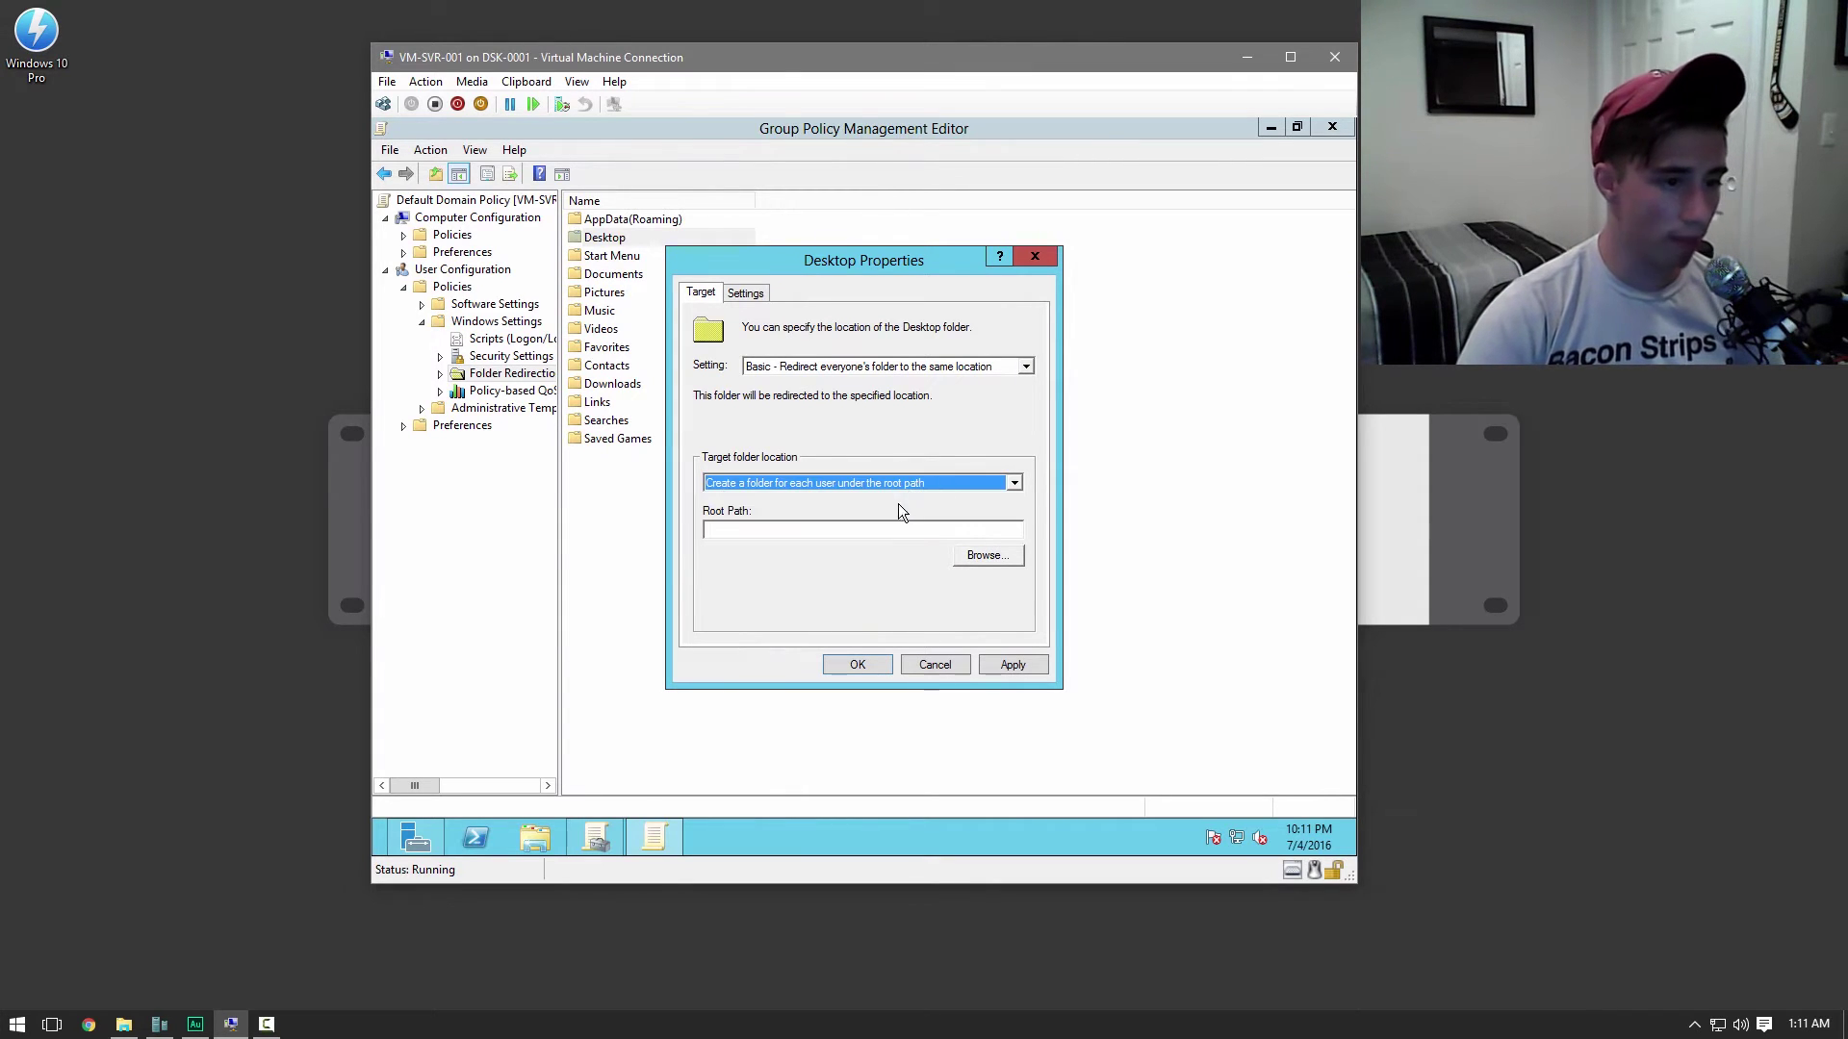
left_click(743, 531)
Copy the User Dir share's network path from its Sharing properties in File Explorer
left_click(535, 839)
left_click(566, 524)
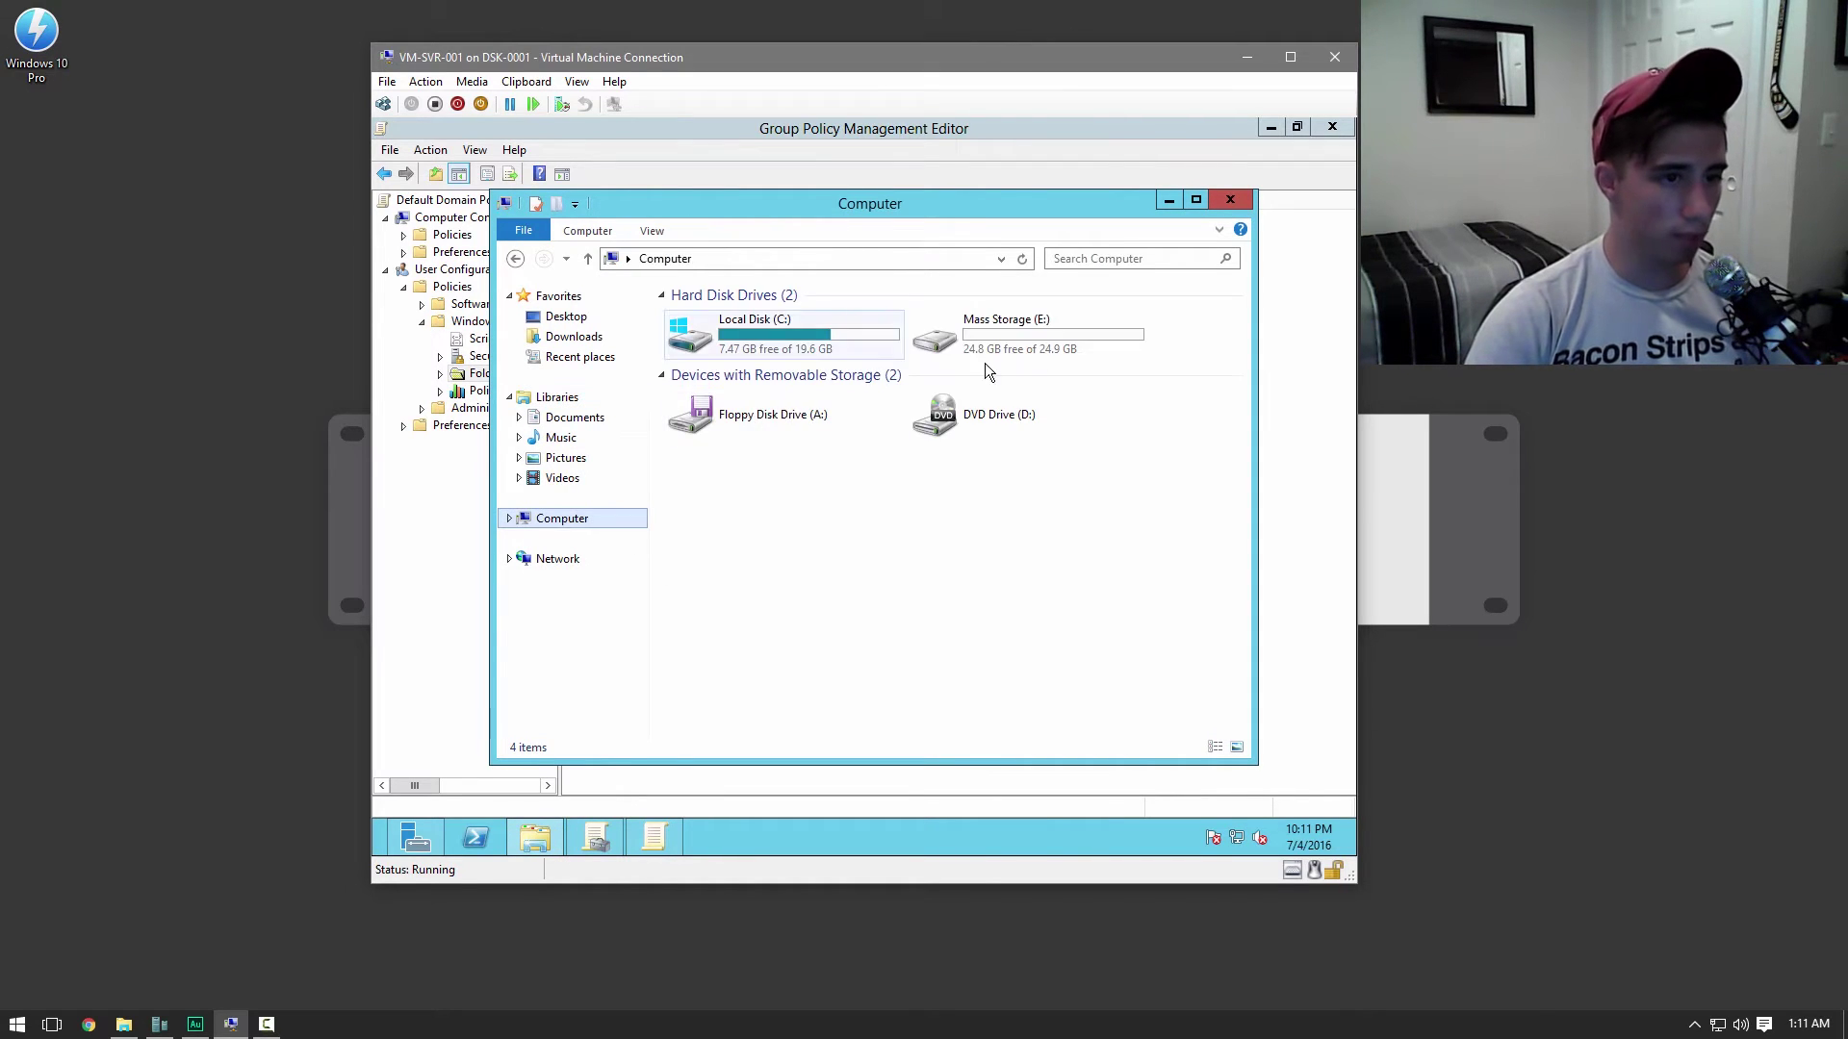
double_click(1003, 339)
left_click(695, 323)
right_click(695, 324)
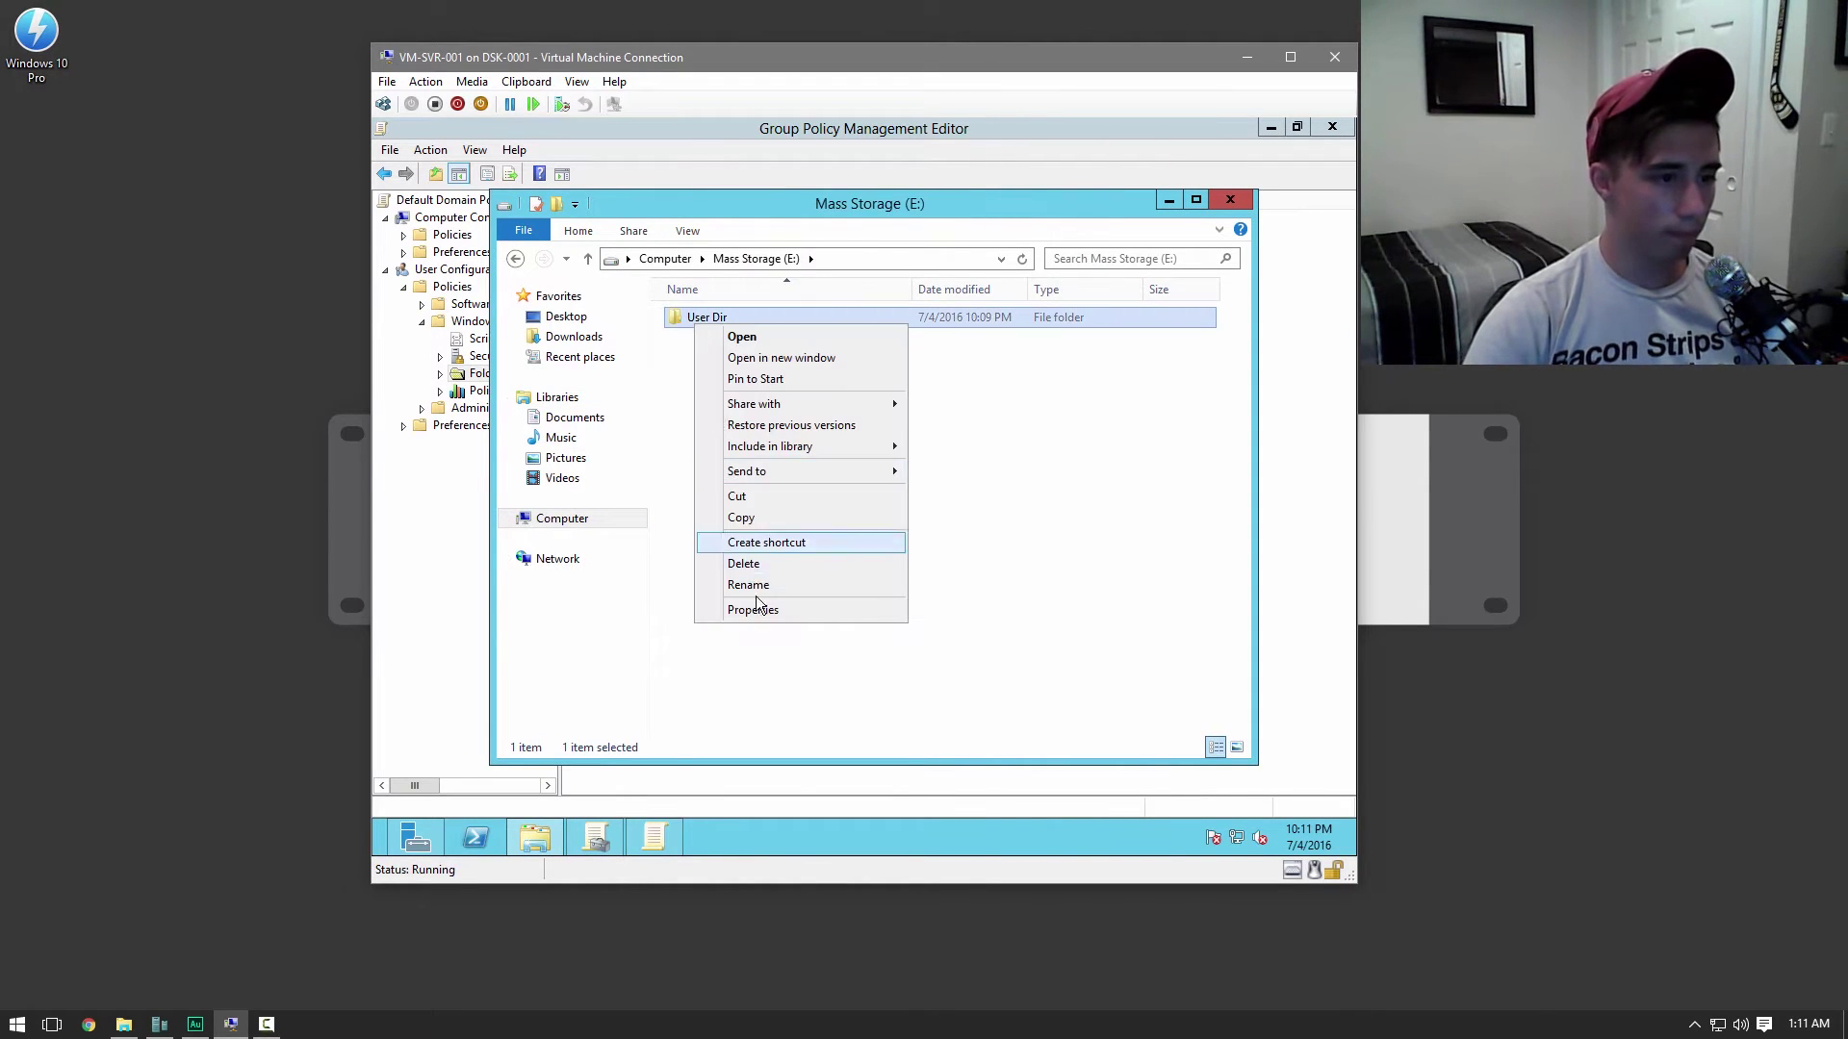
left_click(755, 610)
left_click(777, 374)
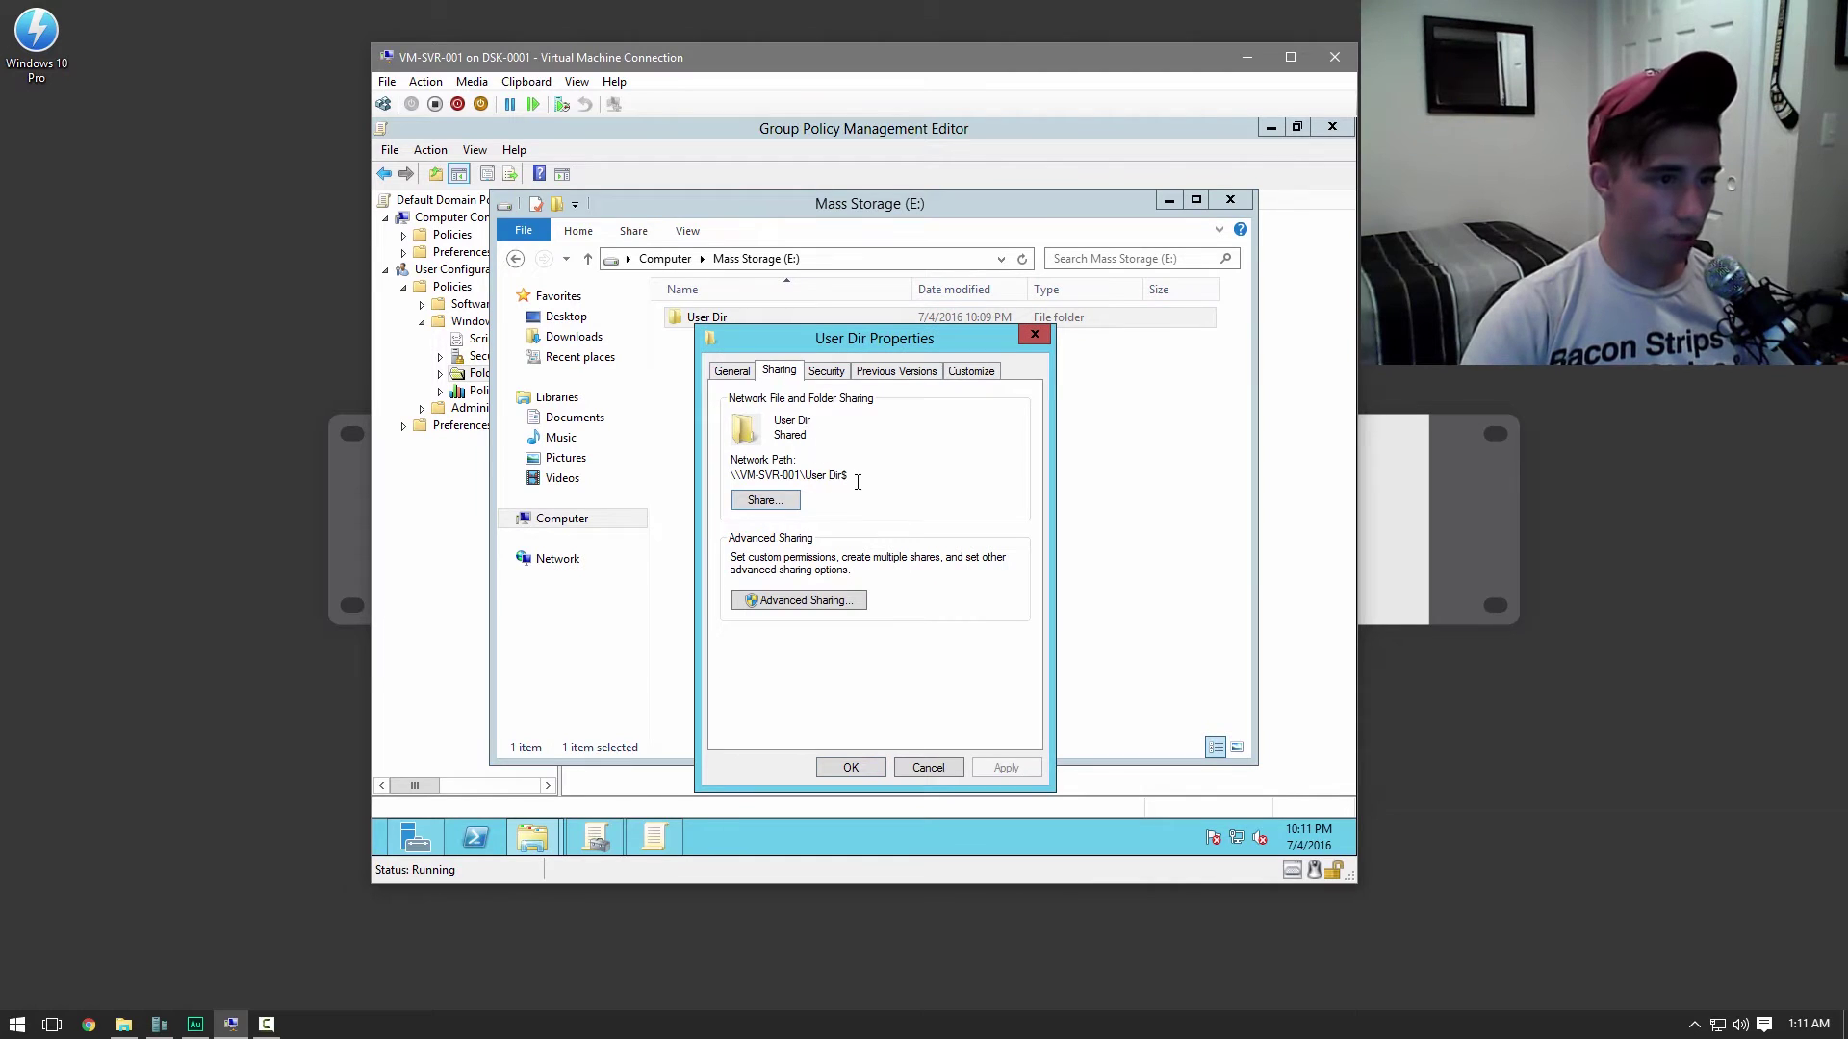
left_click_drag(858, 482, 722, 483)
right_click(737, 478)
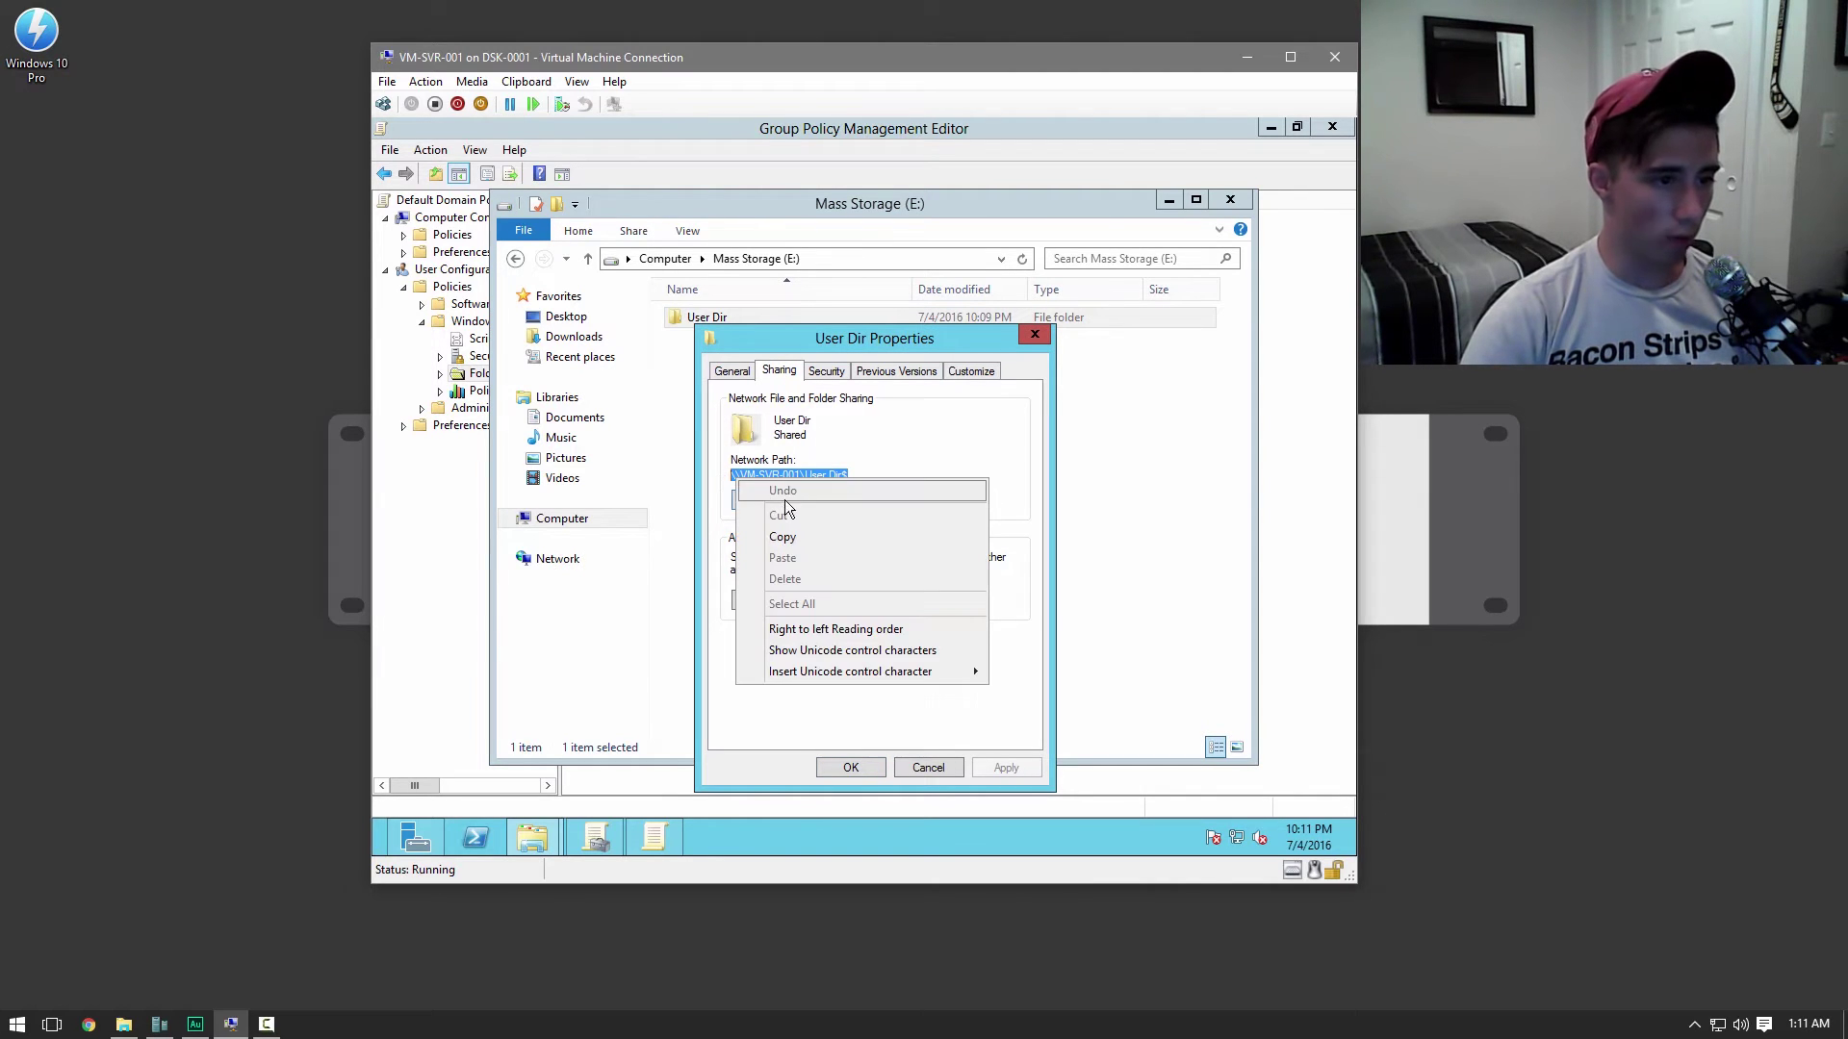
left_click(767, 536)
left_click(878, 765)
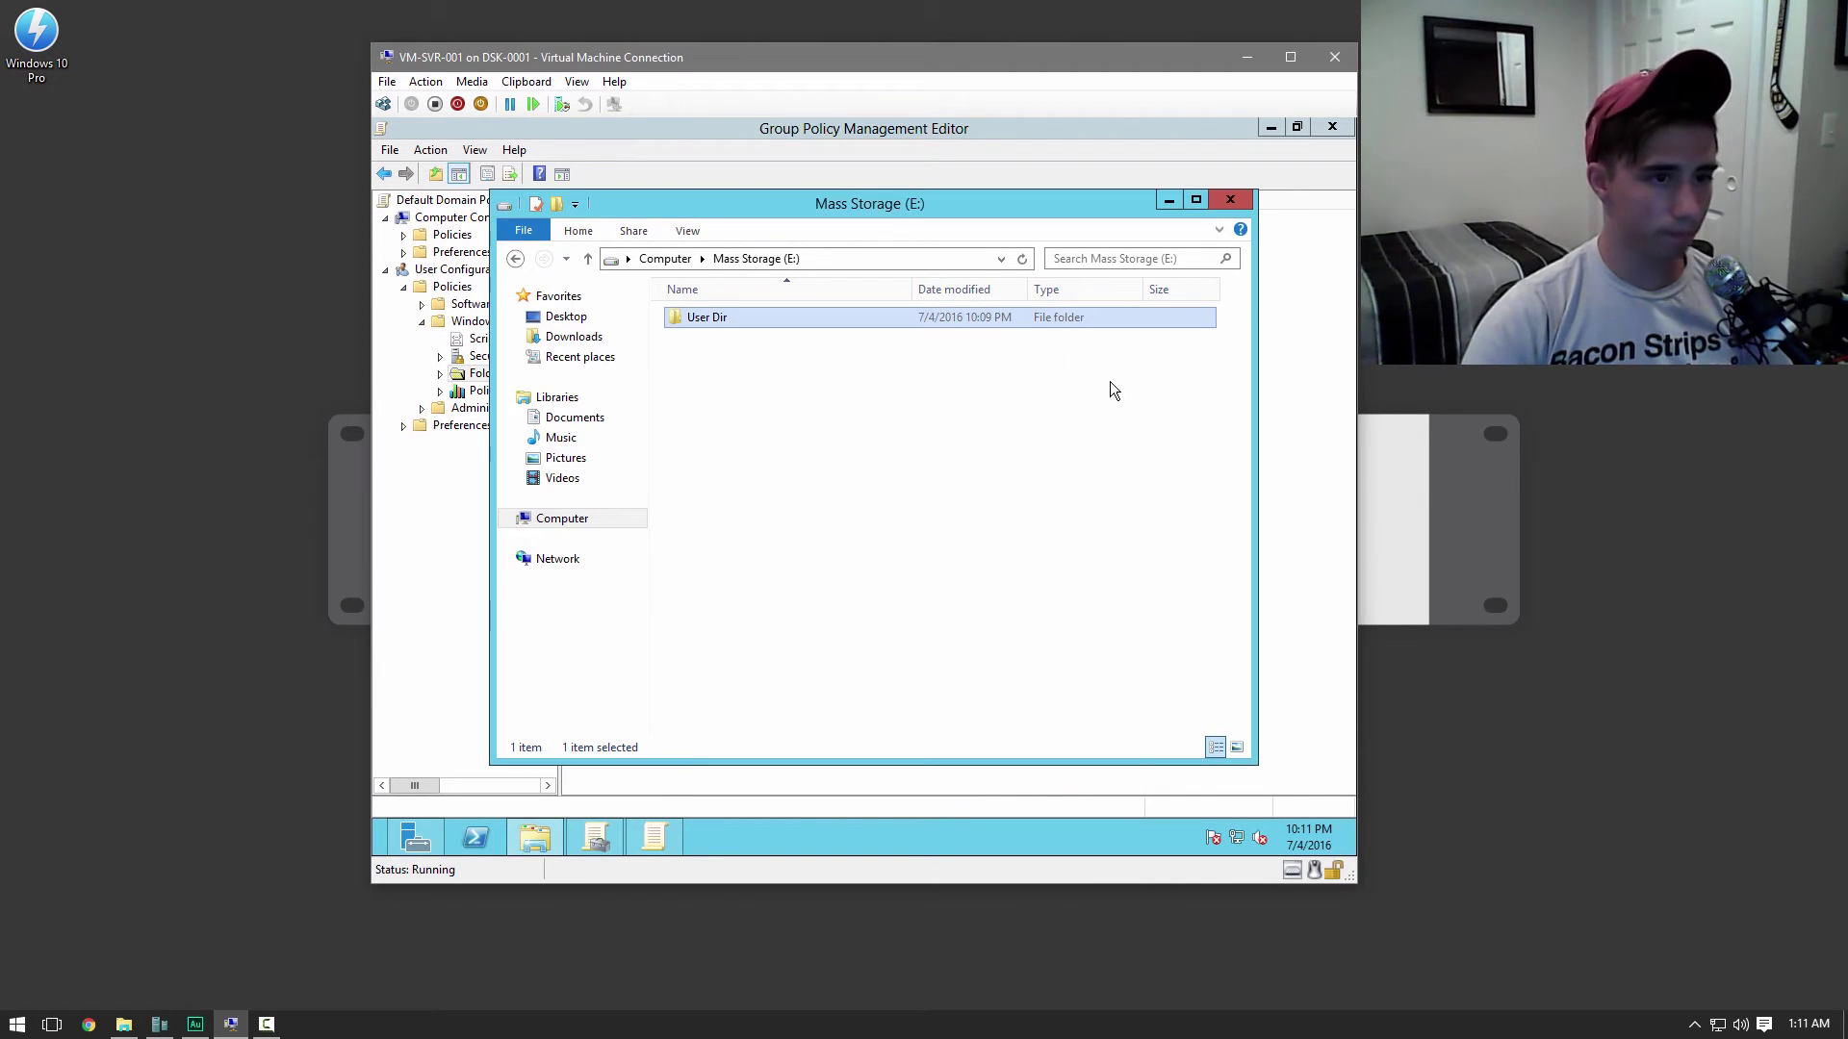
Paste the User Dir share path into the Desktop redirection's Root Path field
left_click(1230, 200)
right_click(887, 532)
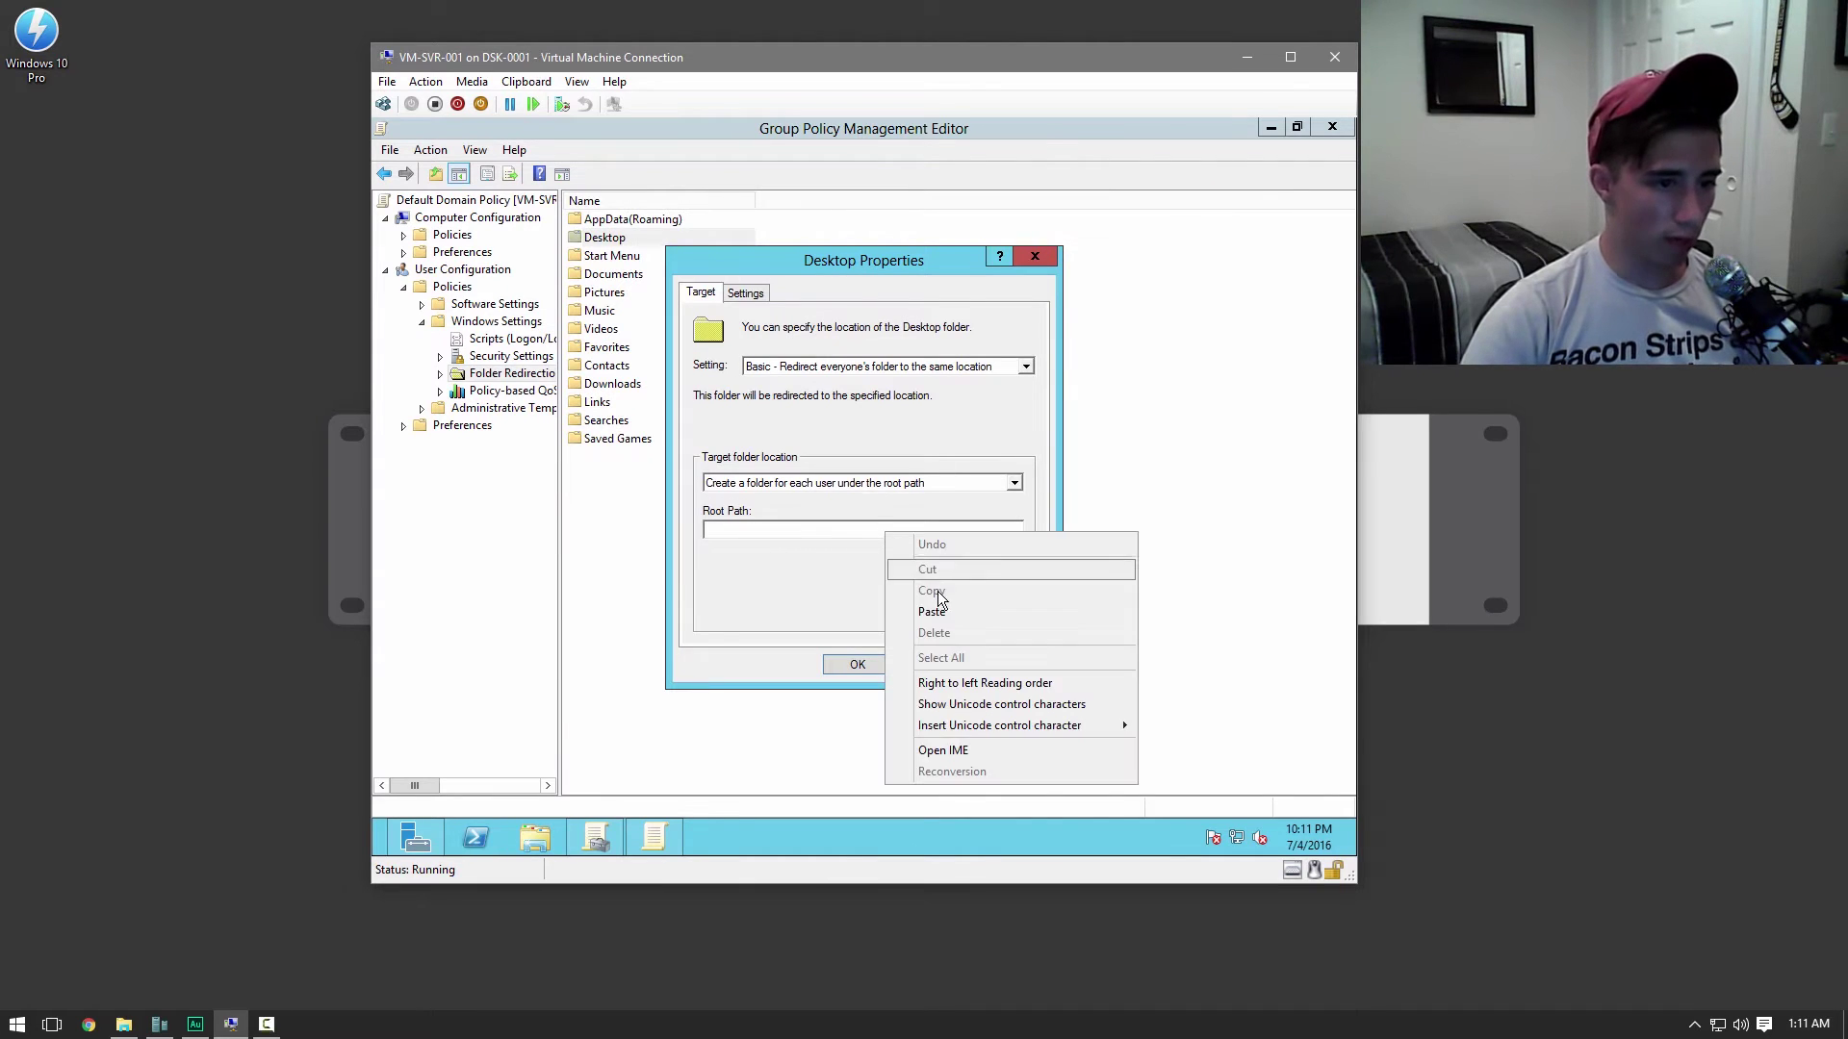
left_click(933, 612)
Also apply redirection to older Windows, redirect back locally on policy removal, and apply
left_click(737, 288)
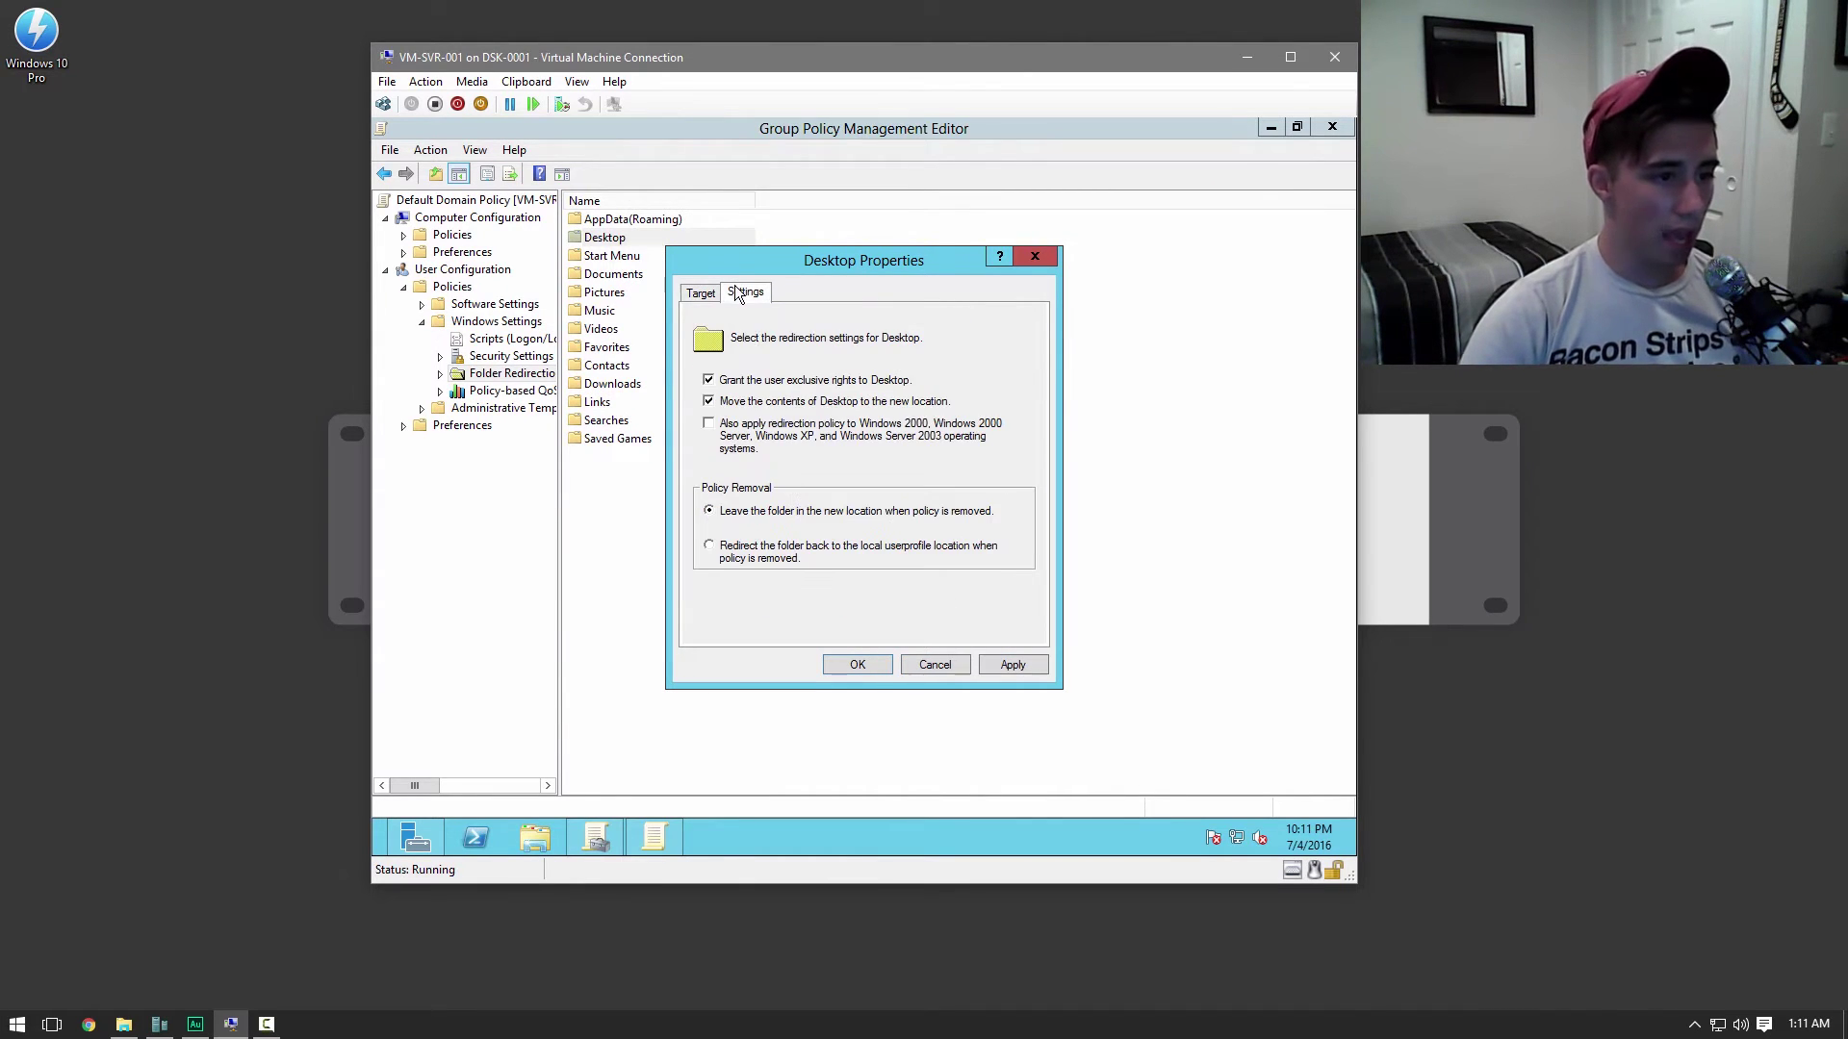
left_click(747, 428)
left_click(876, 555)
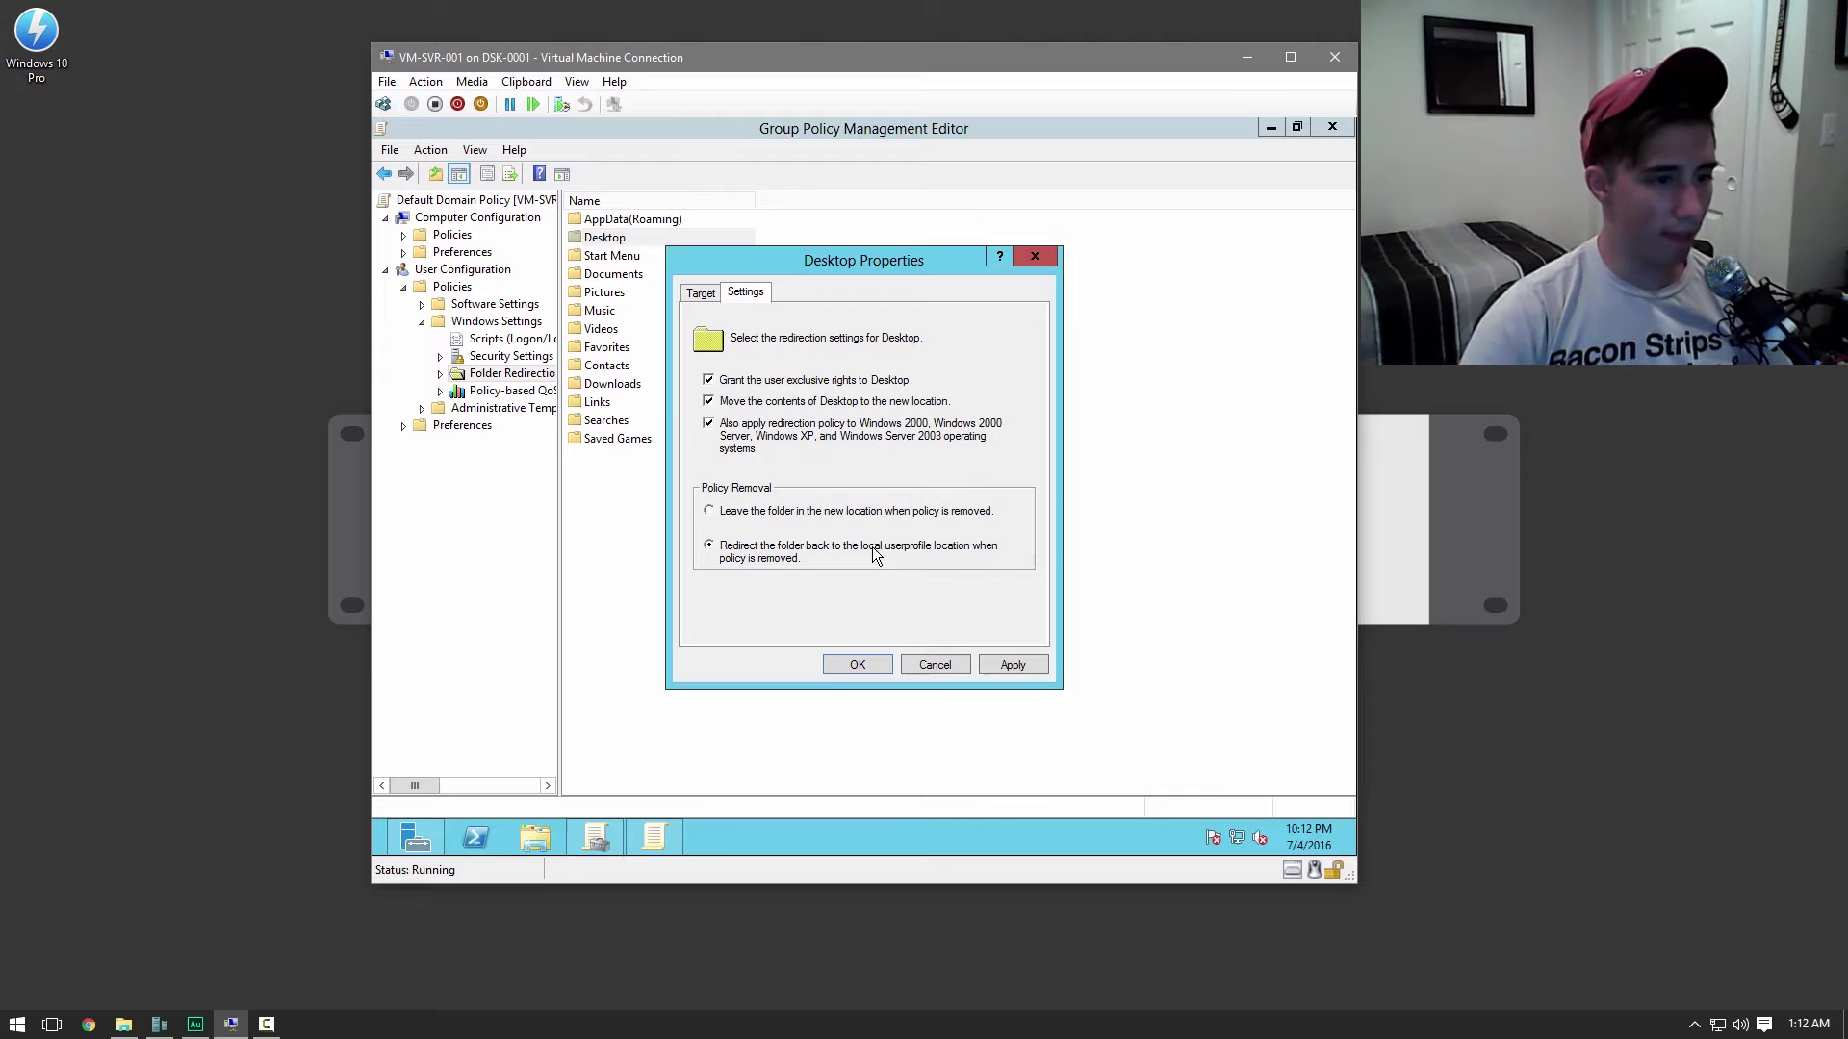
left_click(1001, 660)
left_click(858, 664)
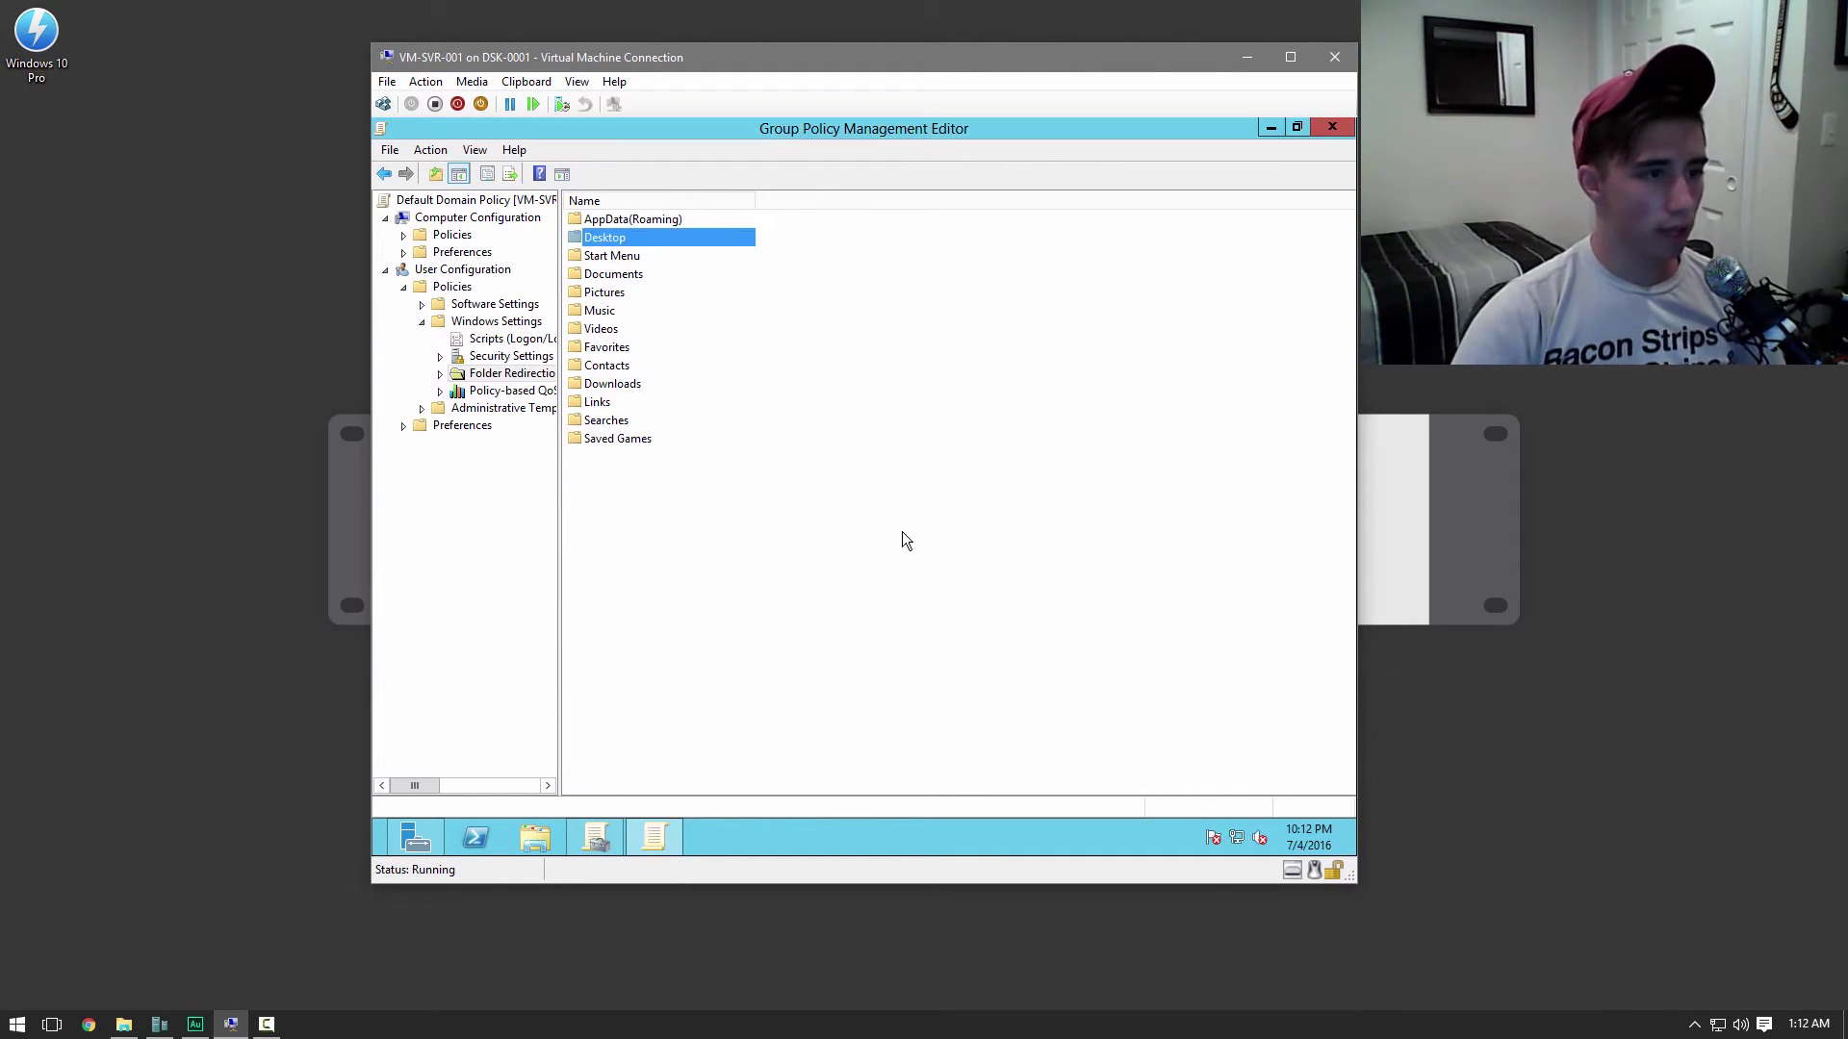
left_click(759, 570)
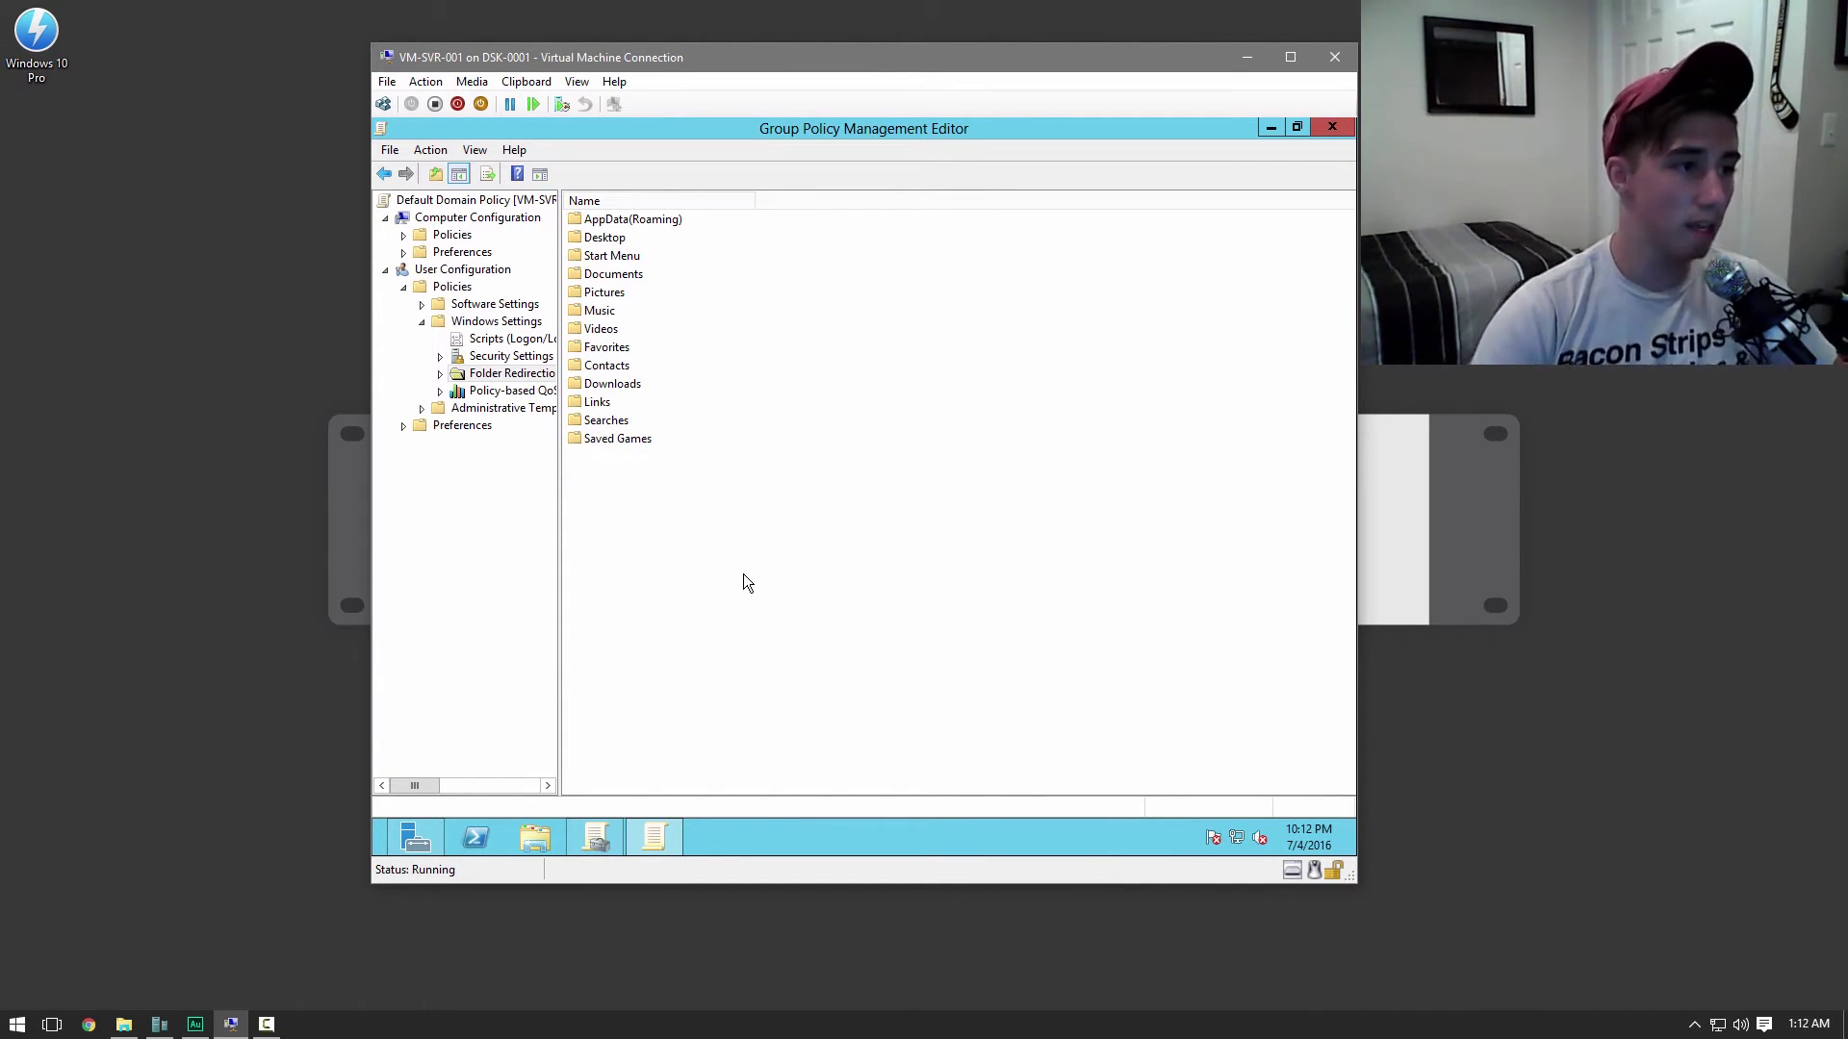
Expand Computer Configuration > Policies > Software Settings in the Group Policy Management Editor
left_click(405, 235)
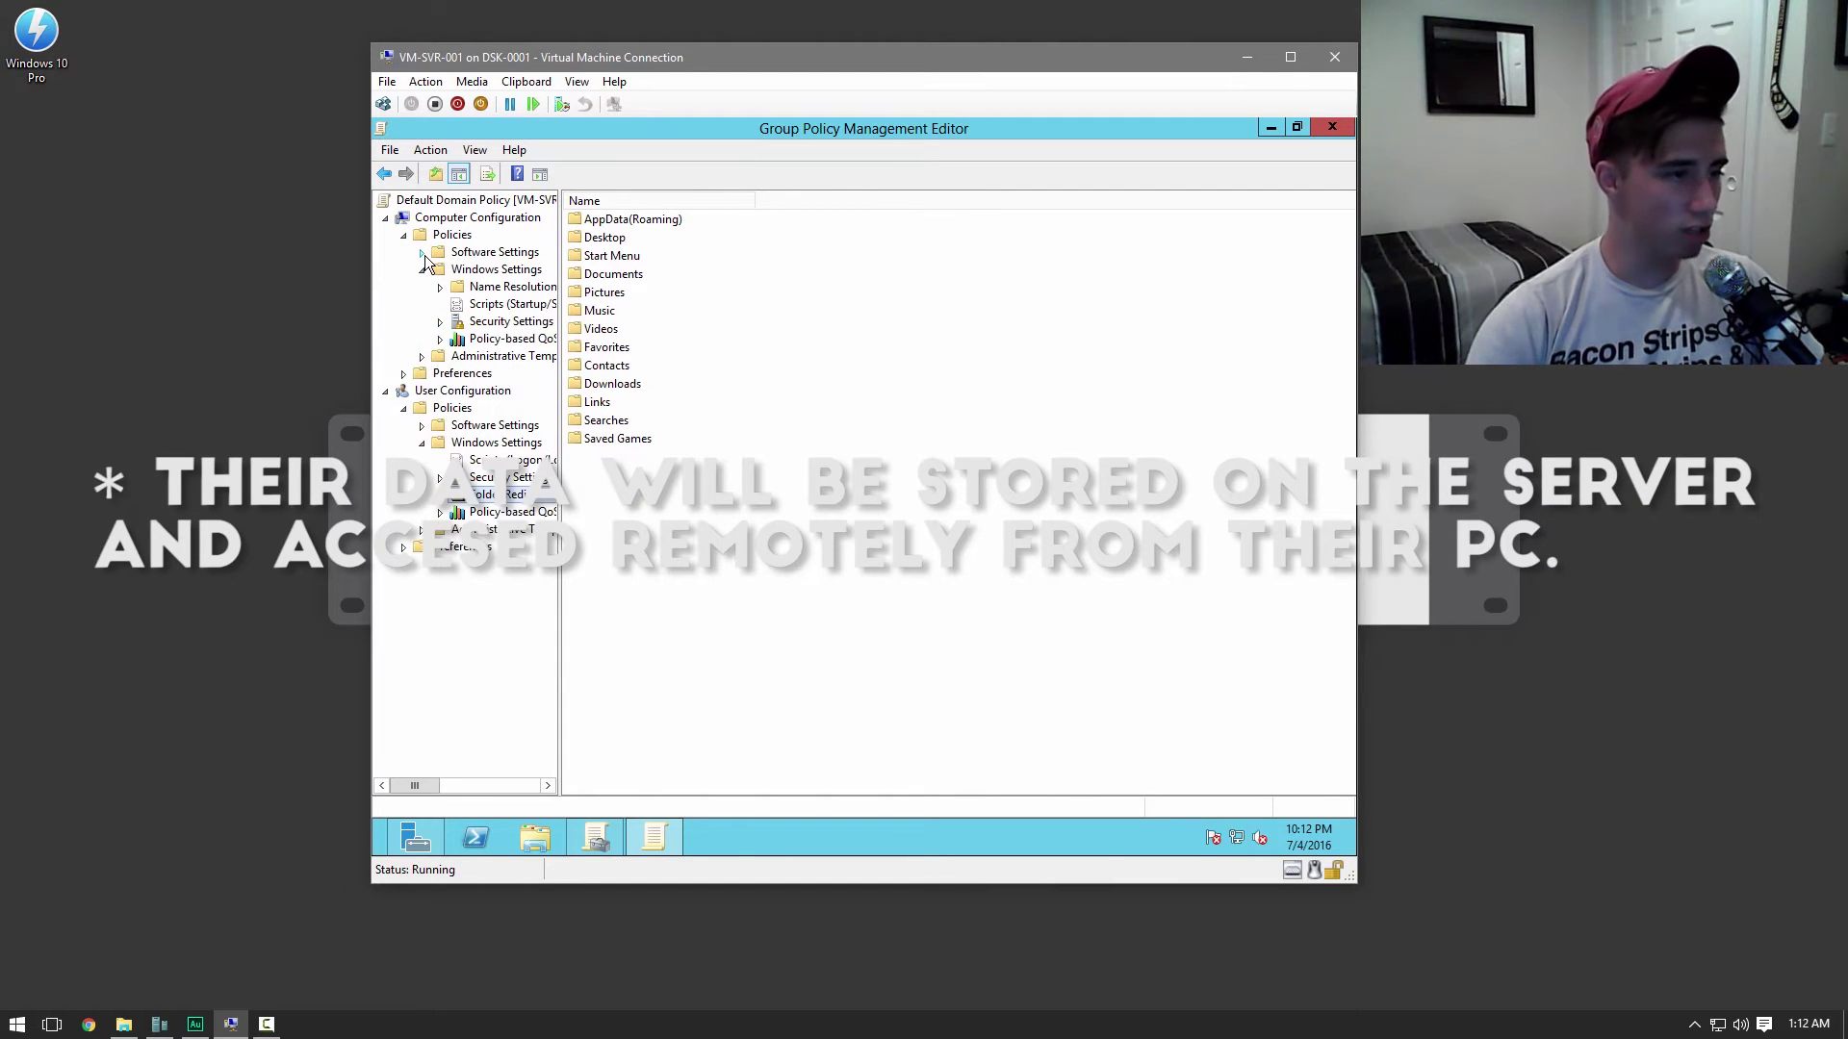
left_click(422, 255)
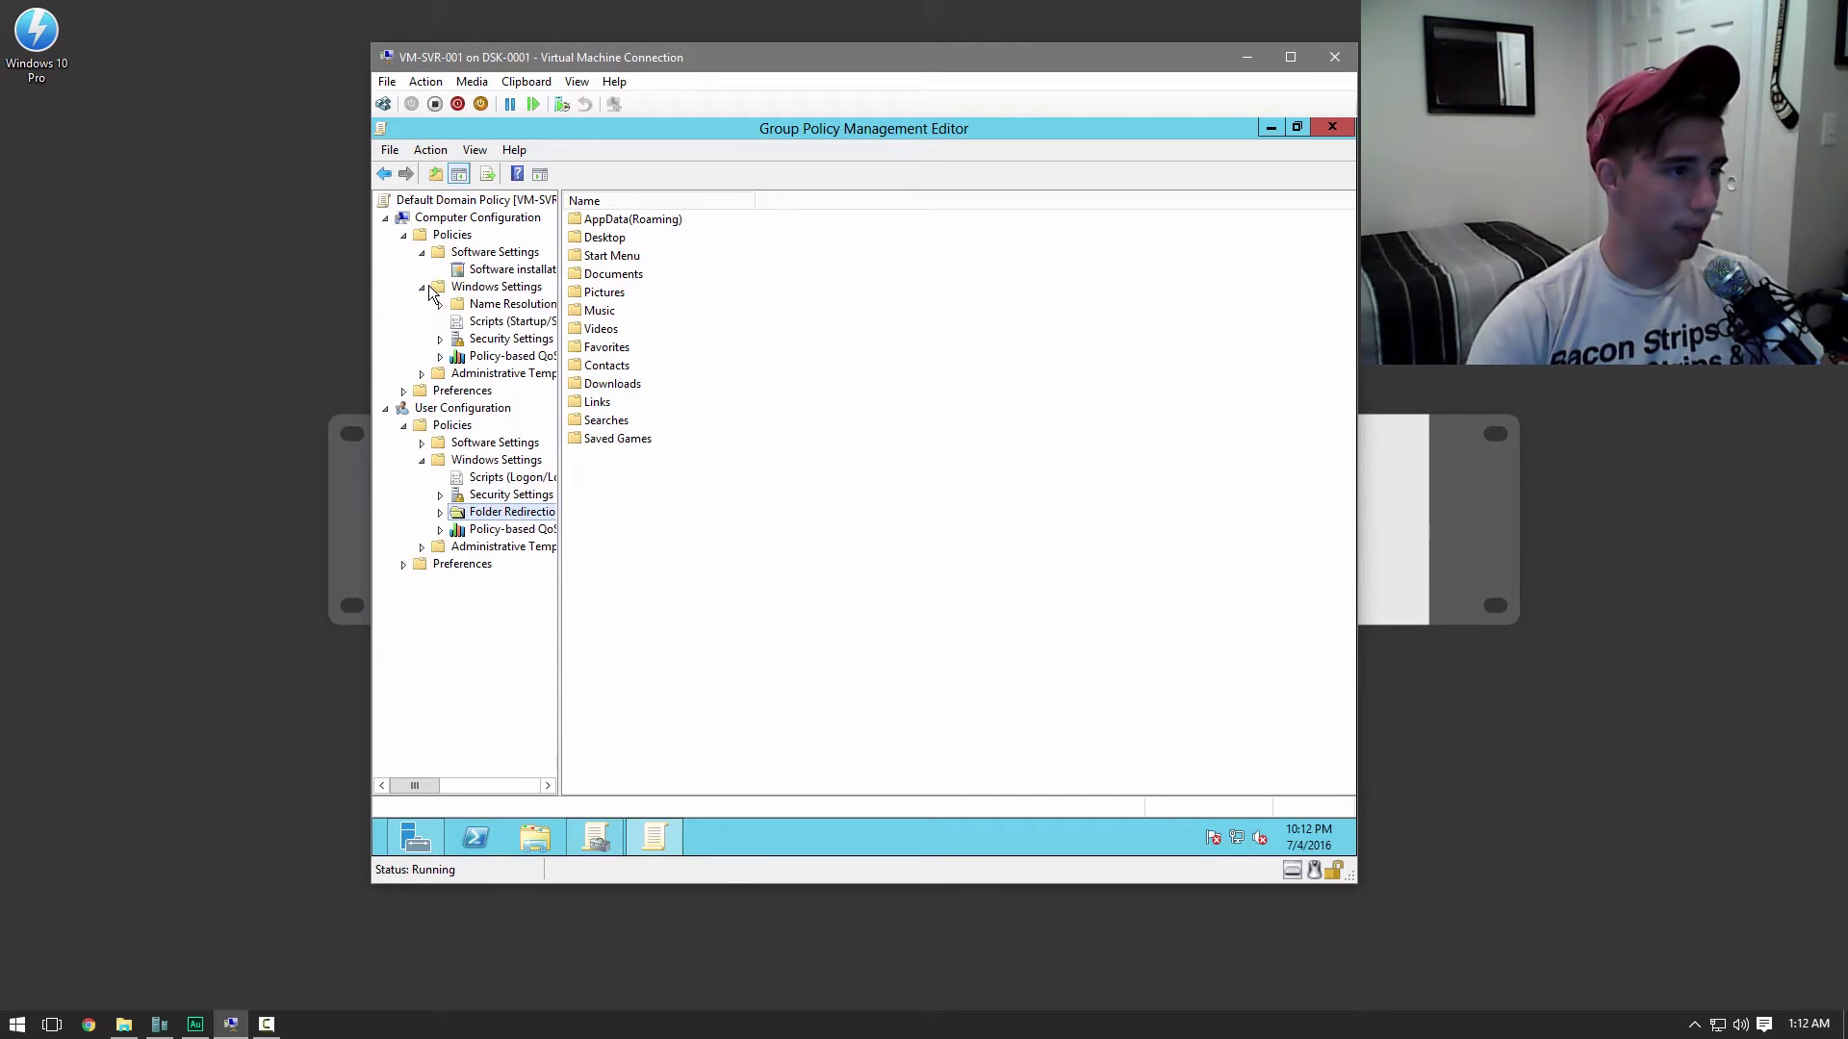
left_click(421, 286)
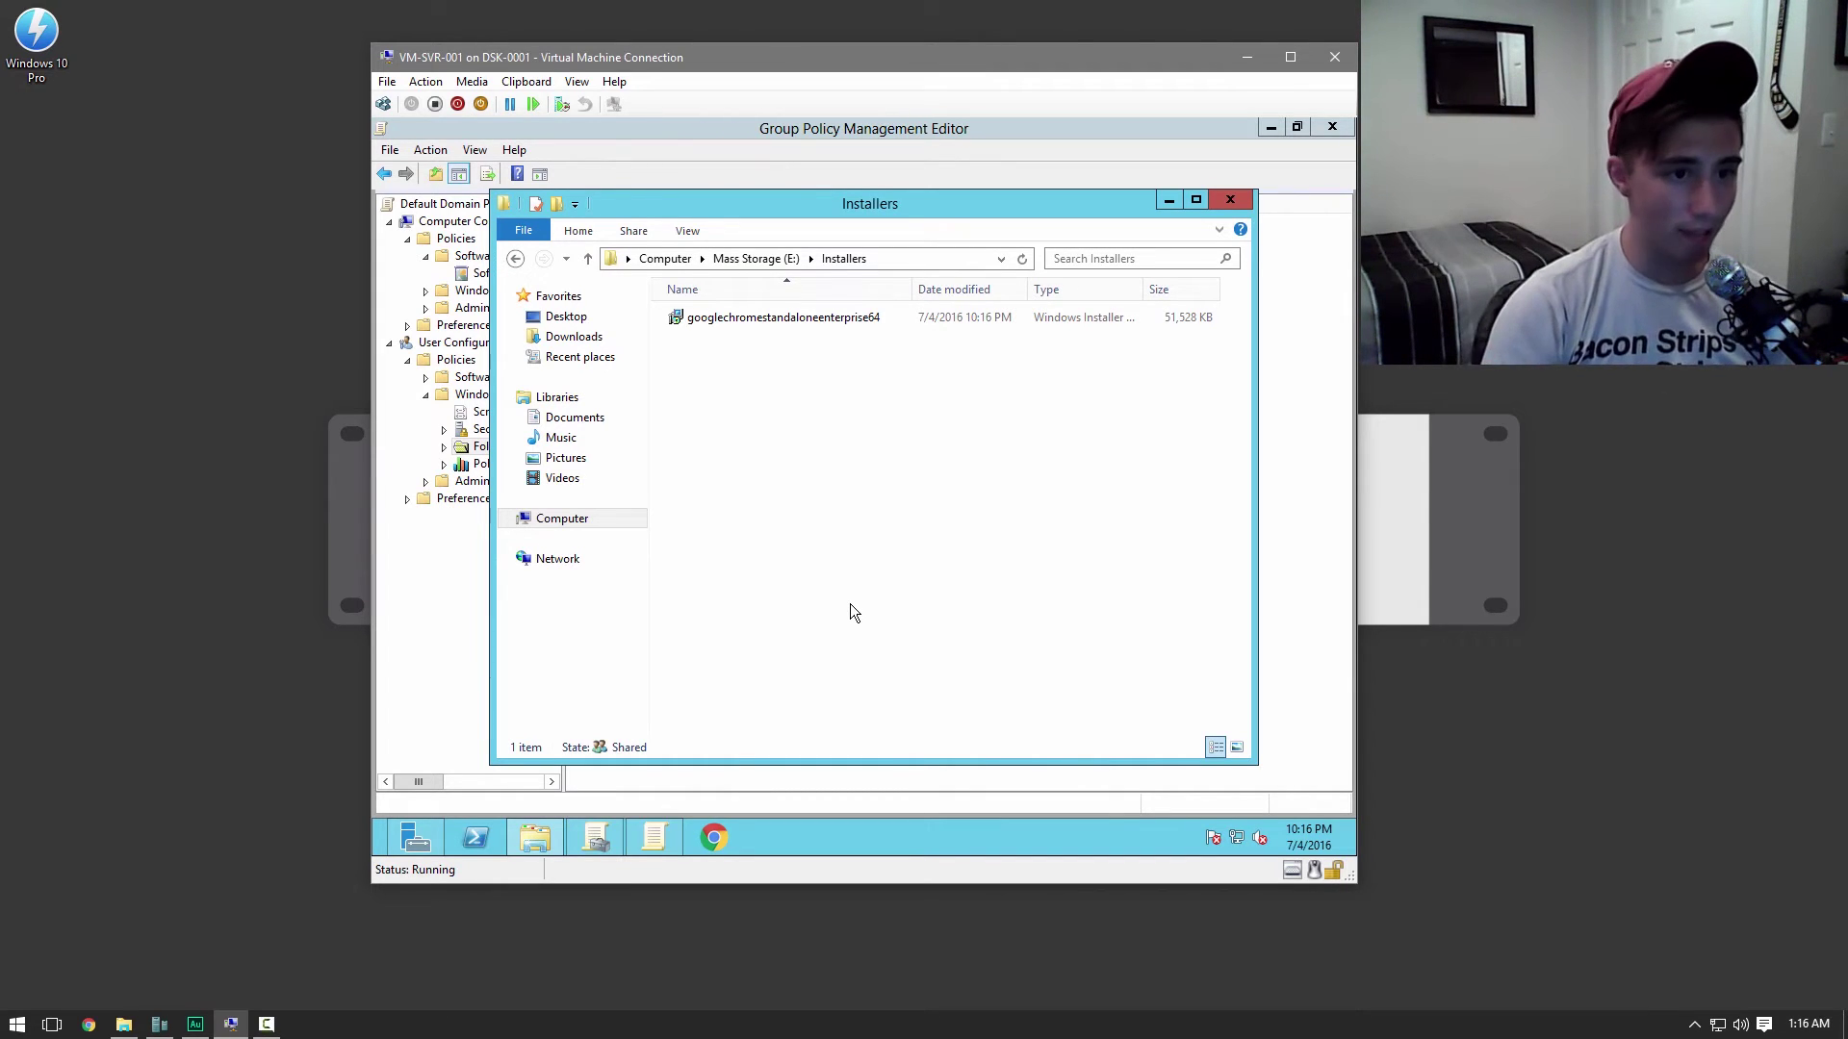
Confirm the Chrome enterprise installer is in E:\Installers, then select the Software installation node
left_click(1059, 315)
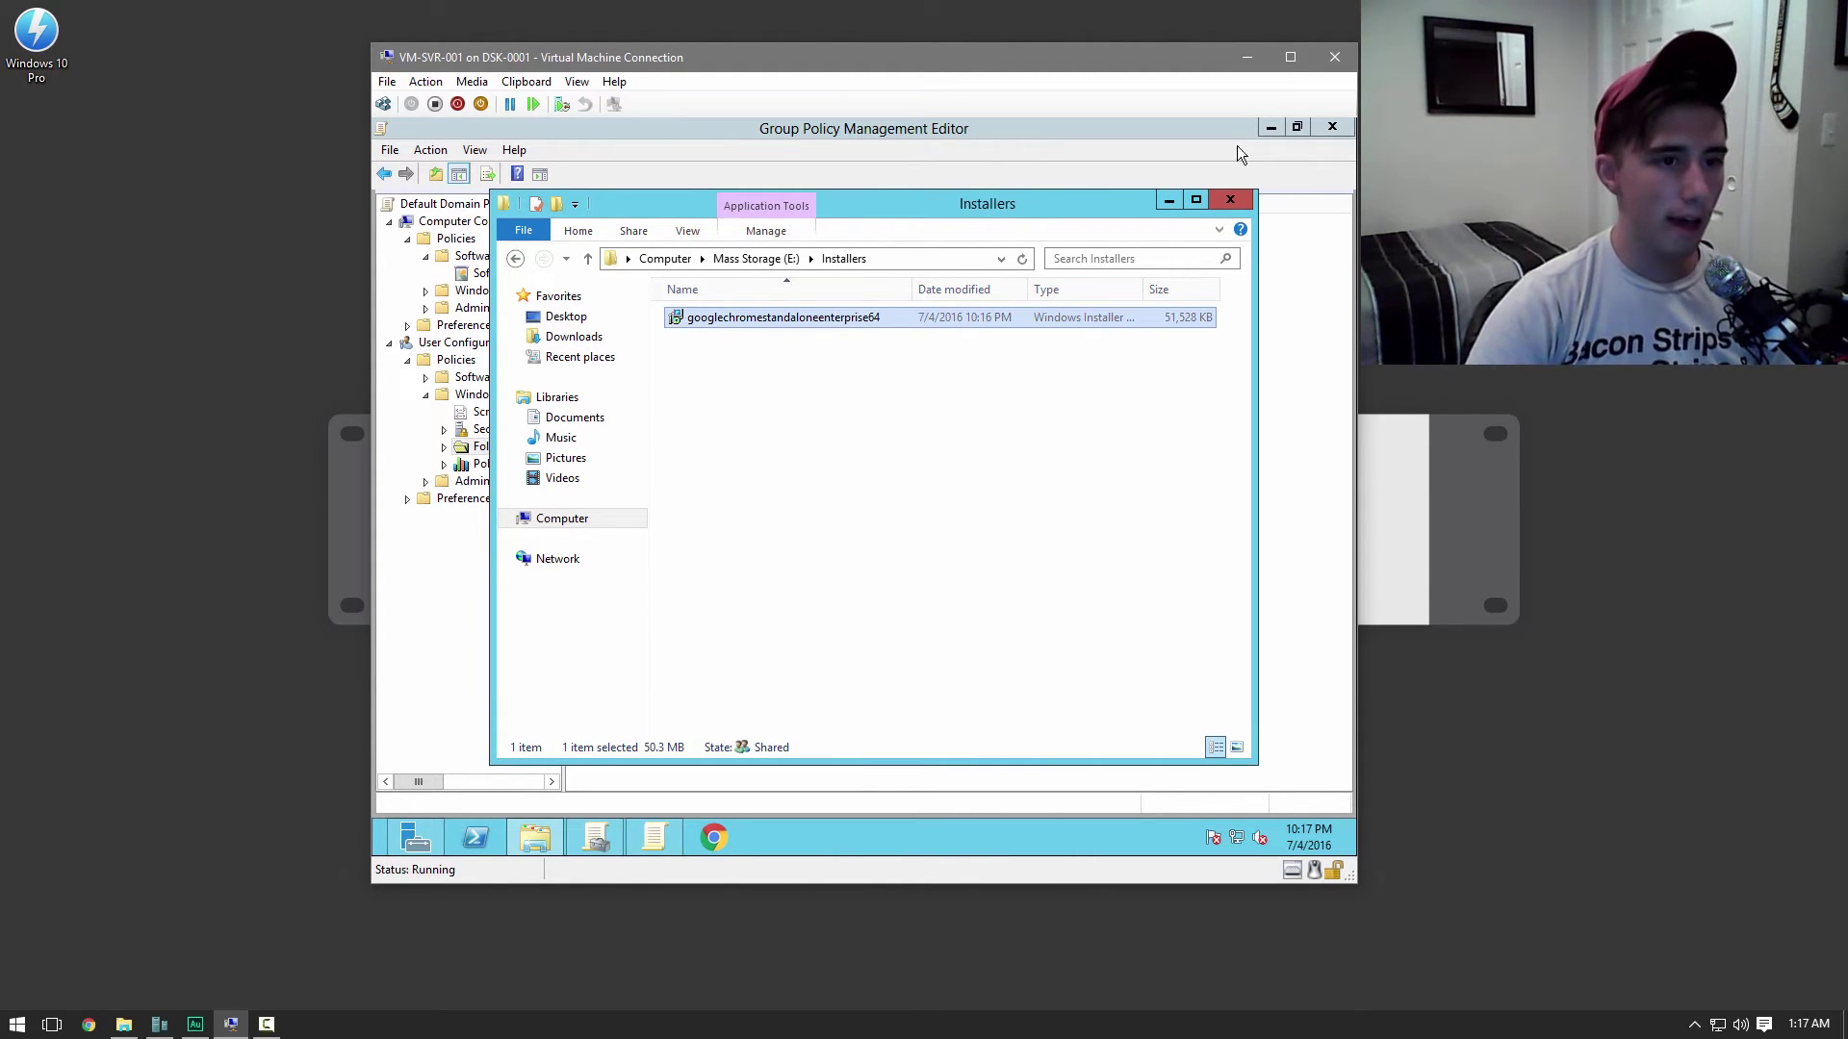
left_click(1168, 200)
left_click(462, 274)
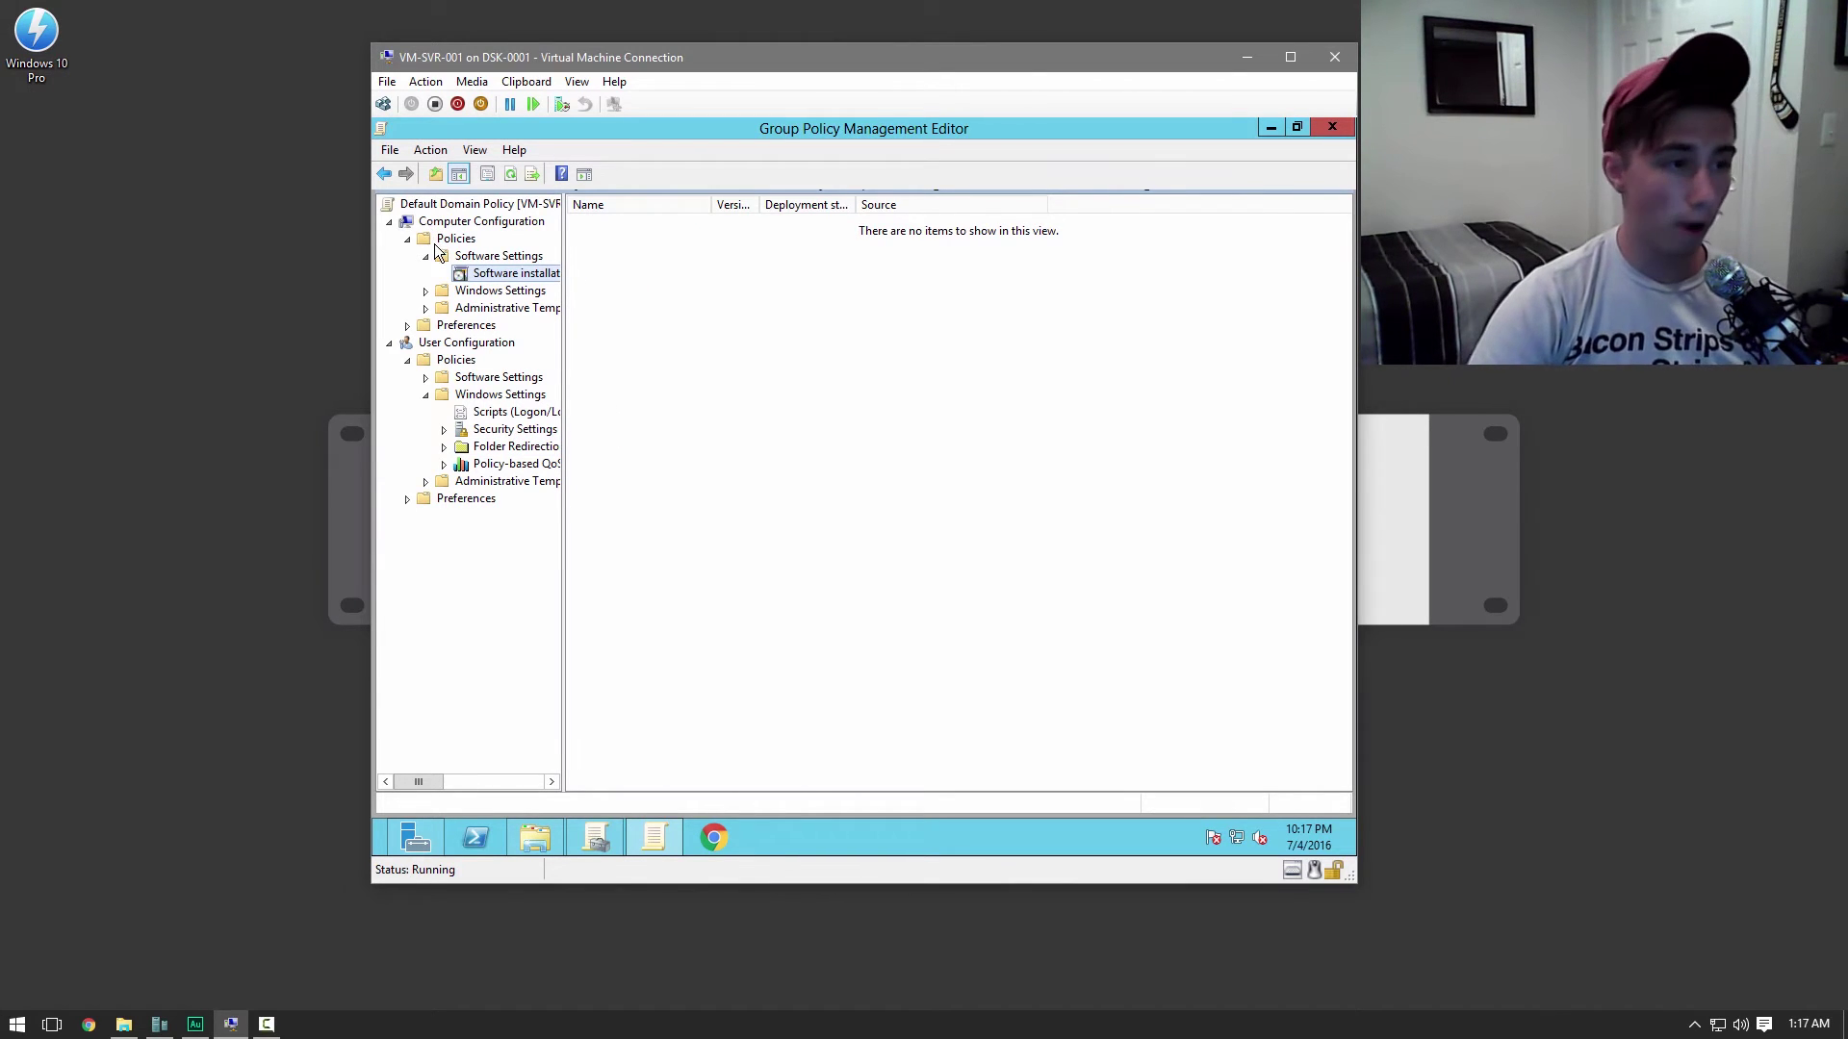
Add the Chrome MSI from \\VM-SVR-001\Installers$ as an Assigned software installation package
right_click(712, 284)
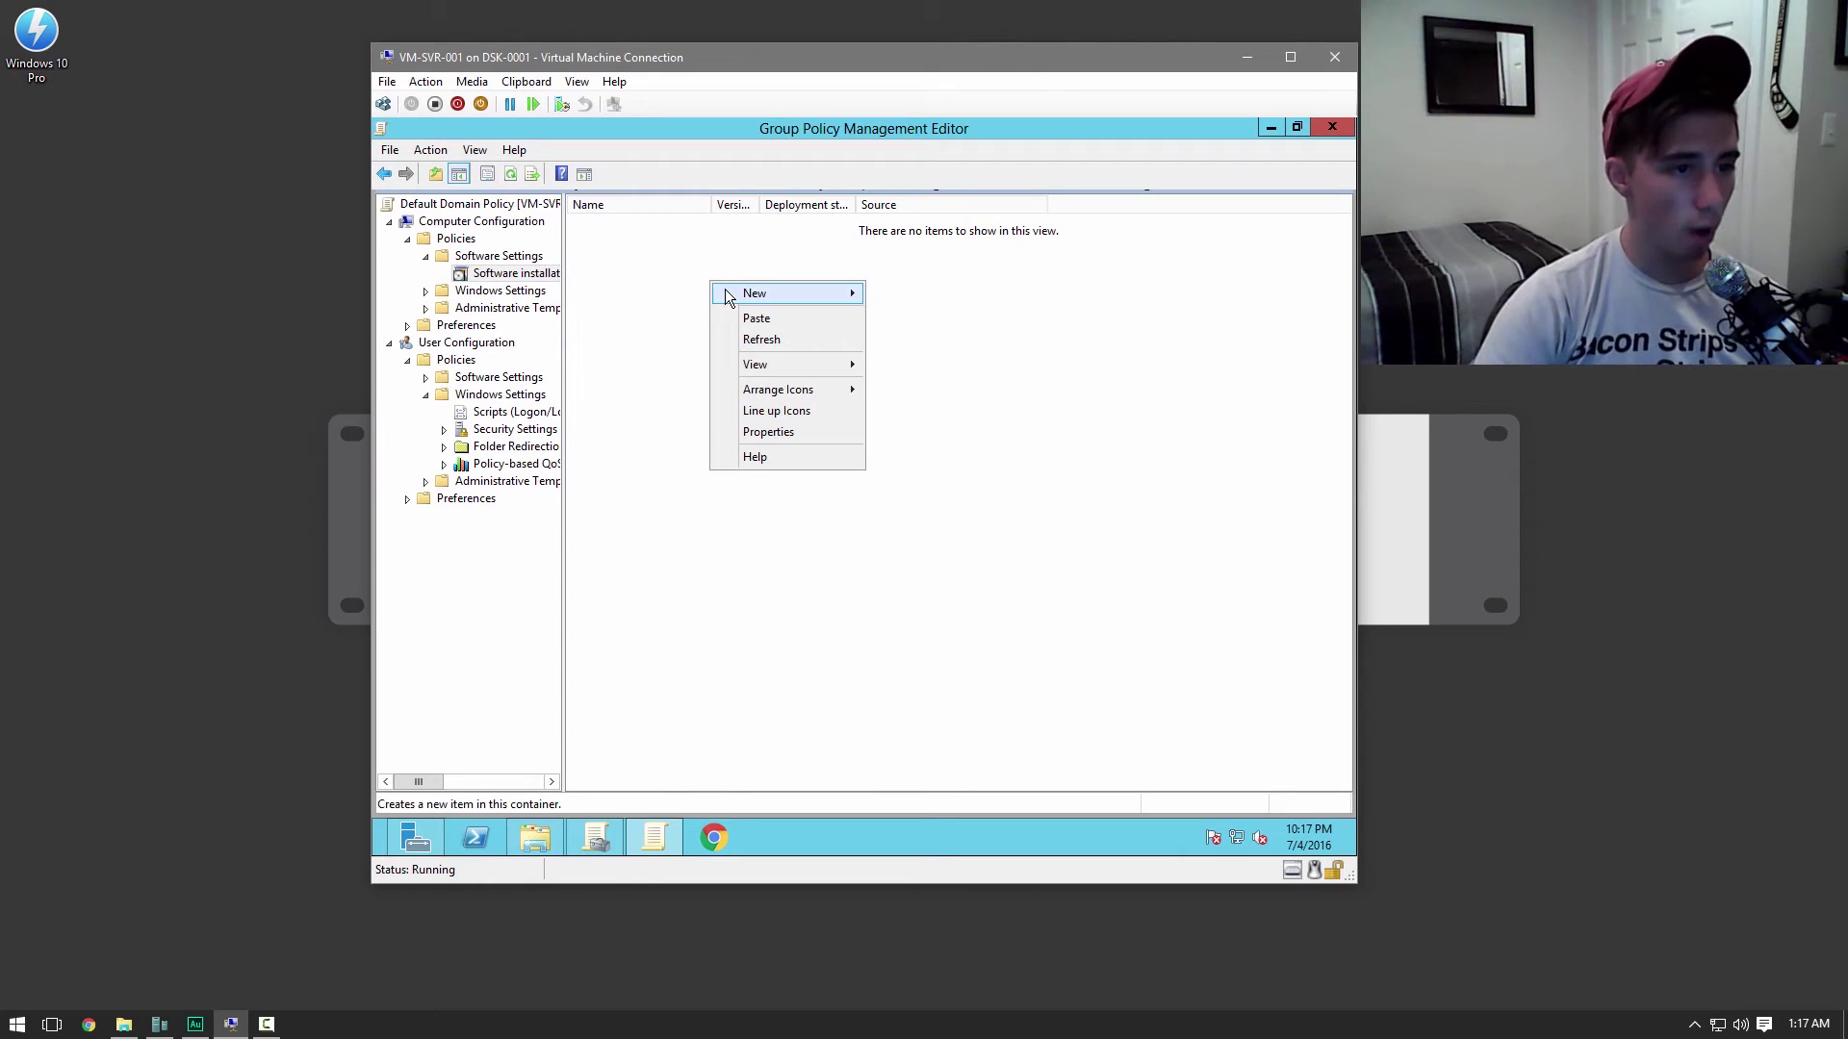
mouse_move(770, 293)
left_click(957, 298)
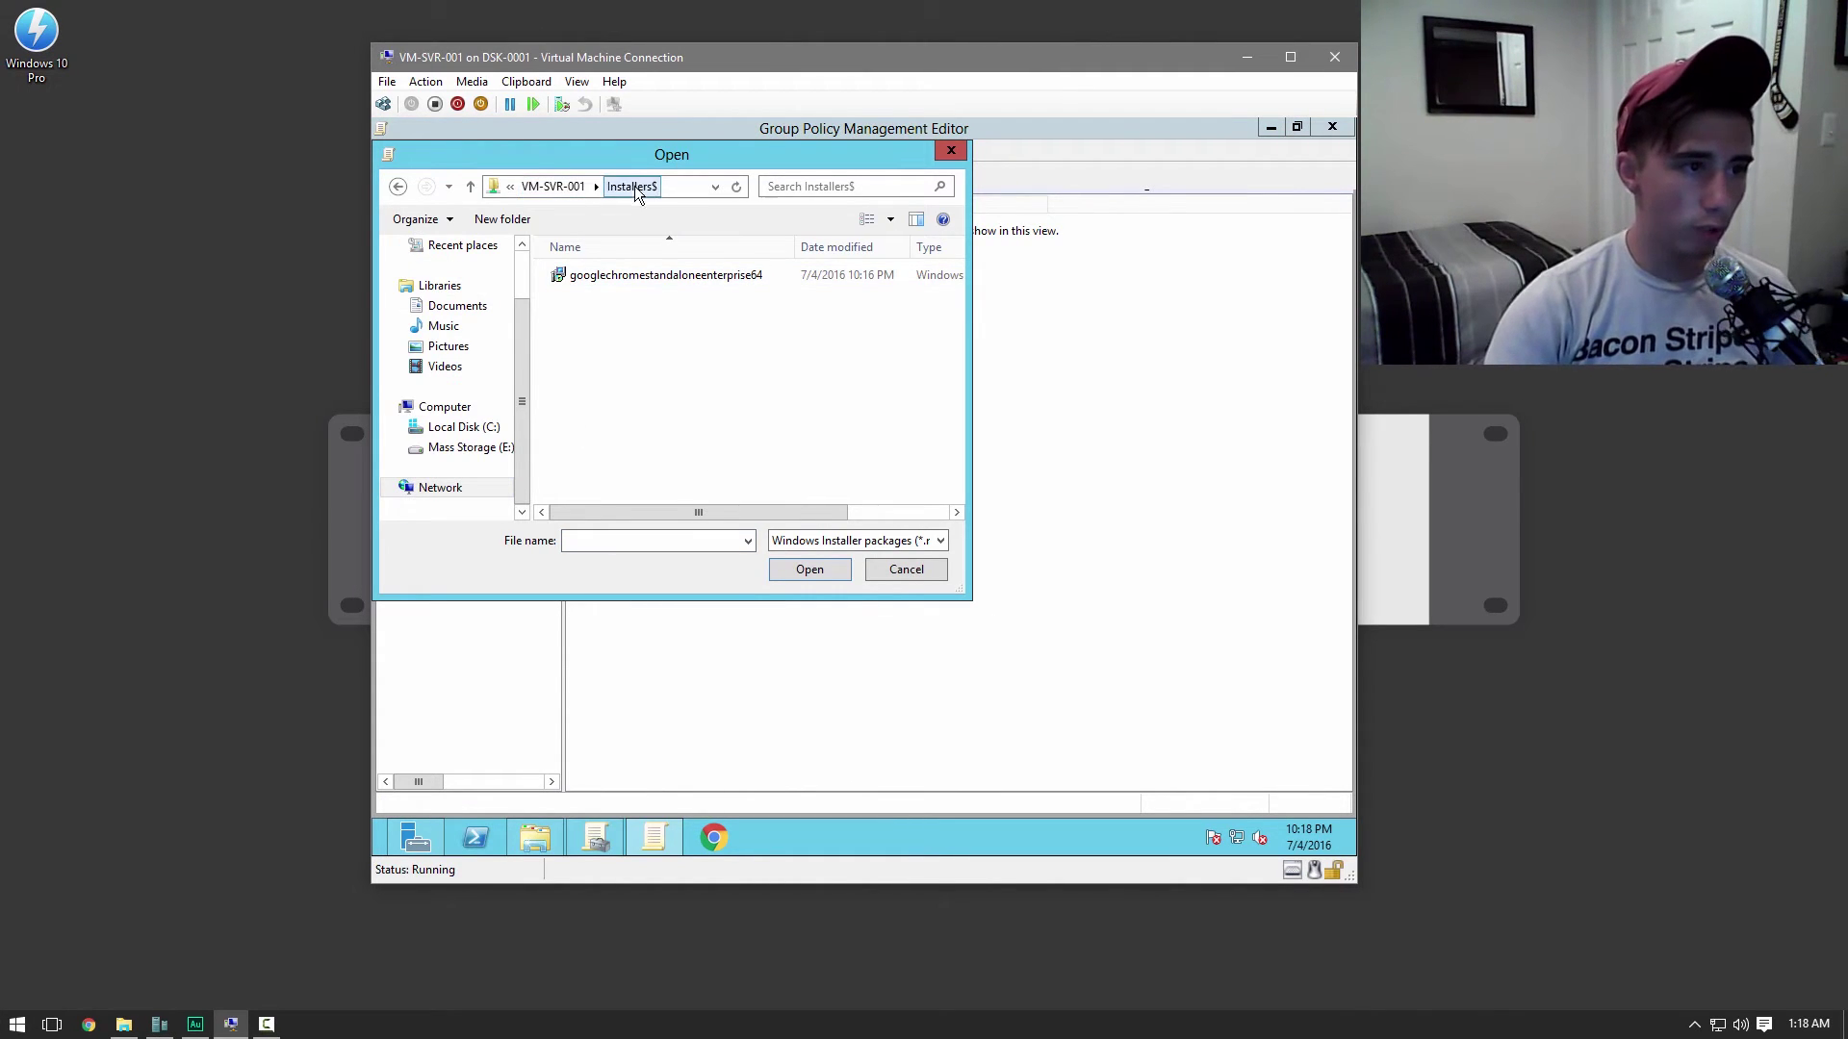
left_click(664, 186)
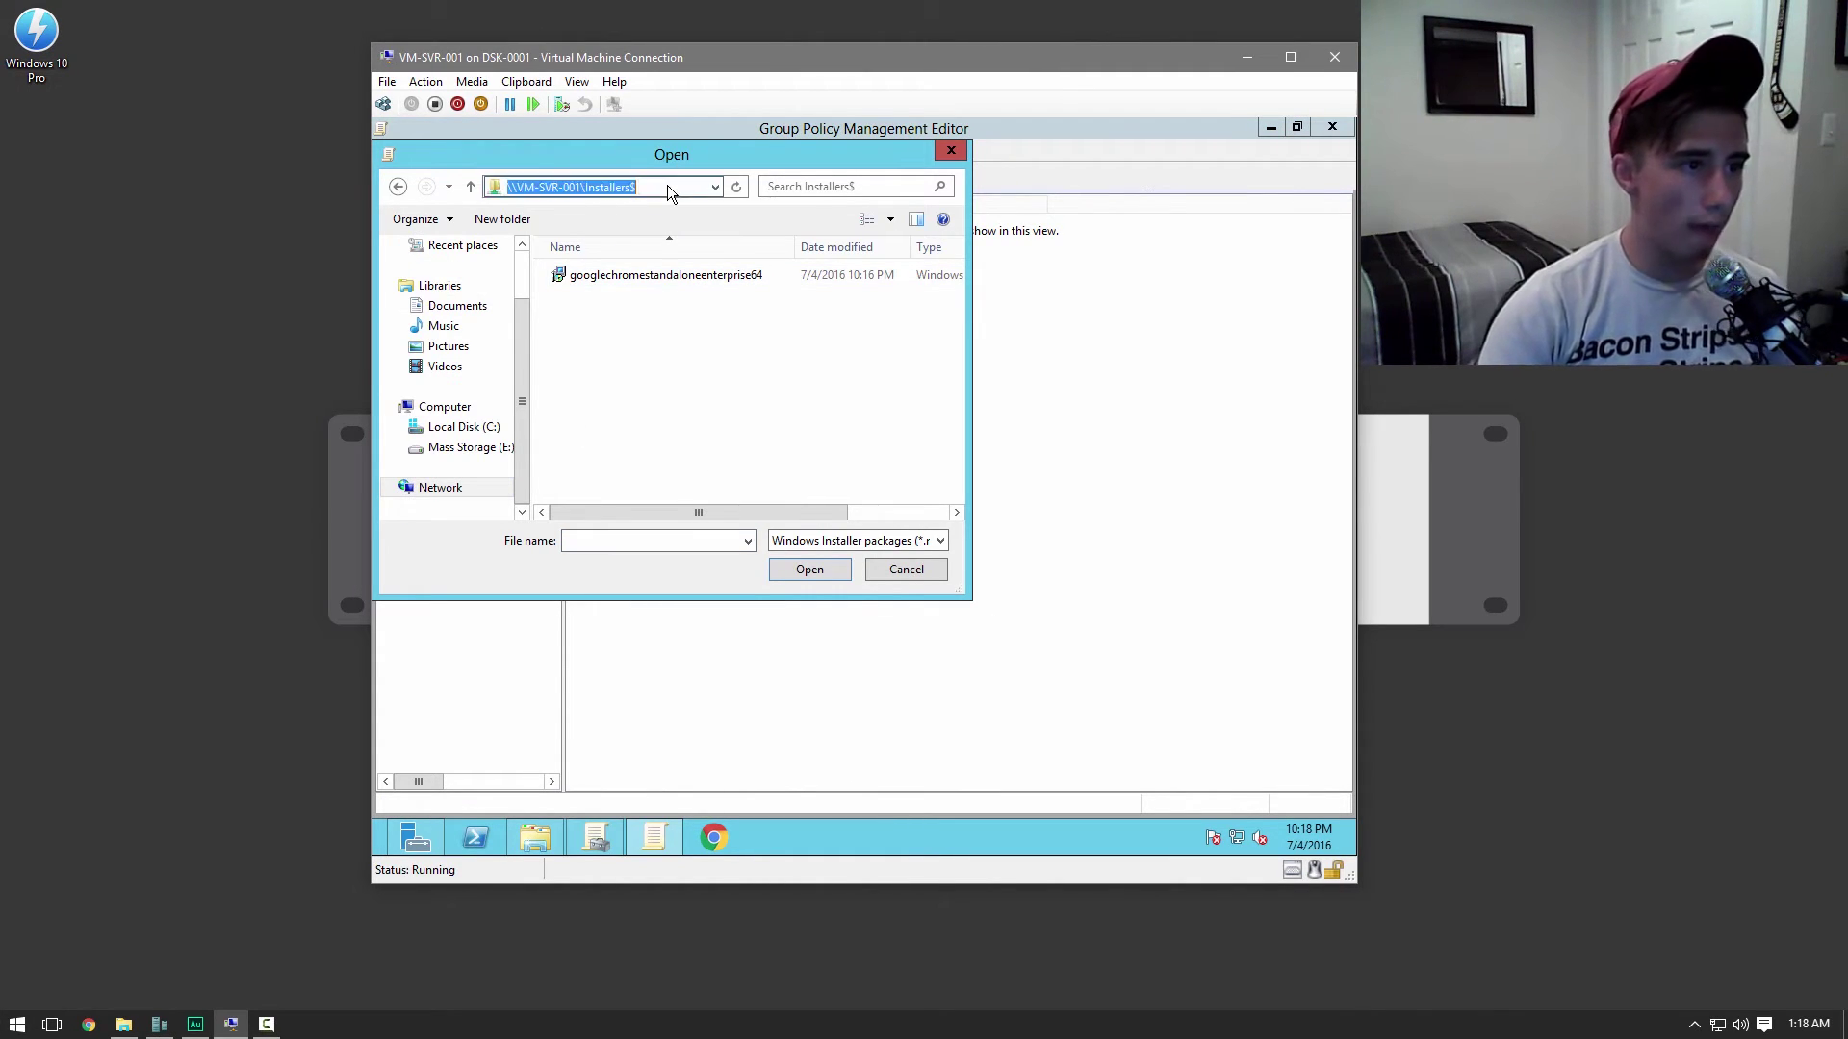
double_click(639, 278)
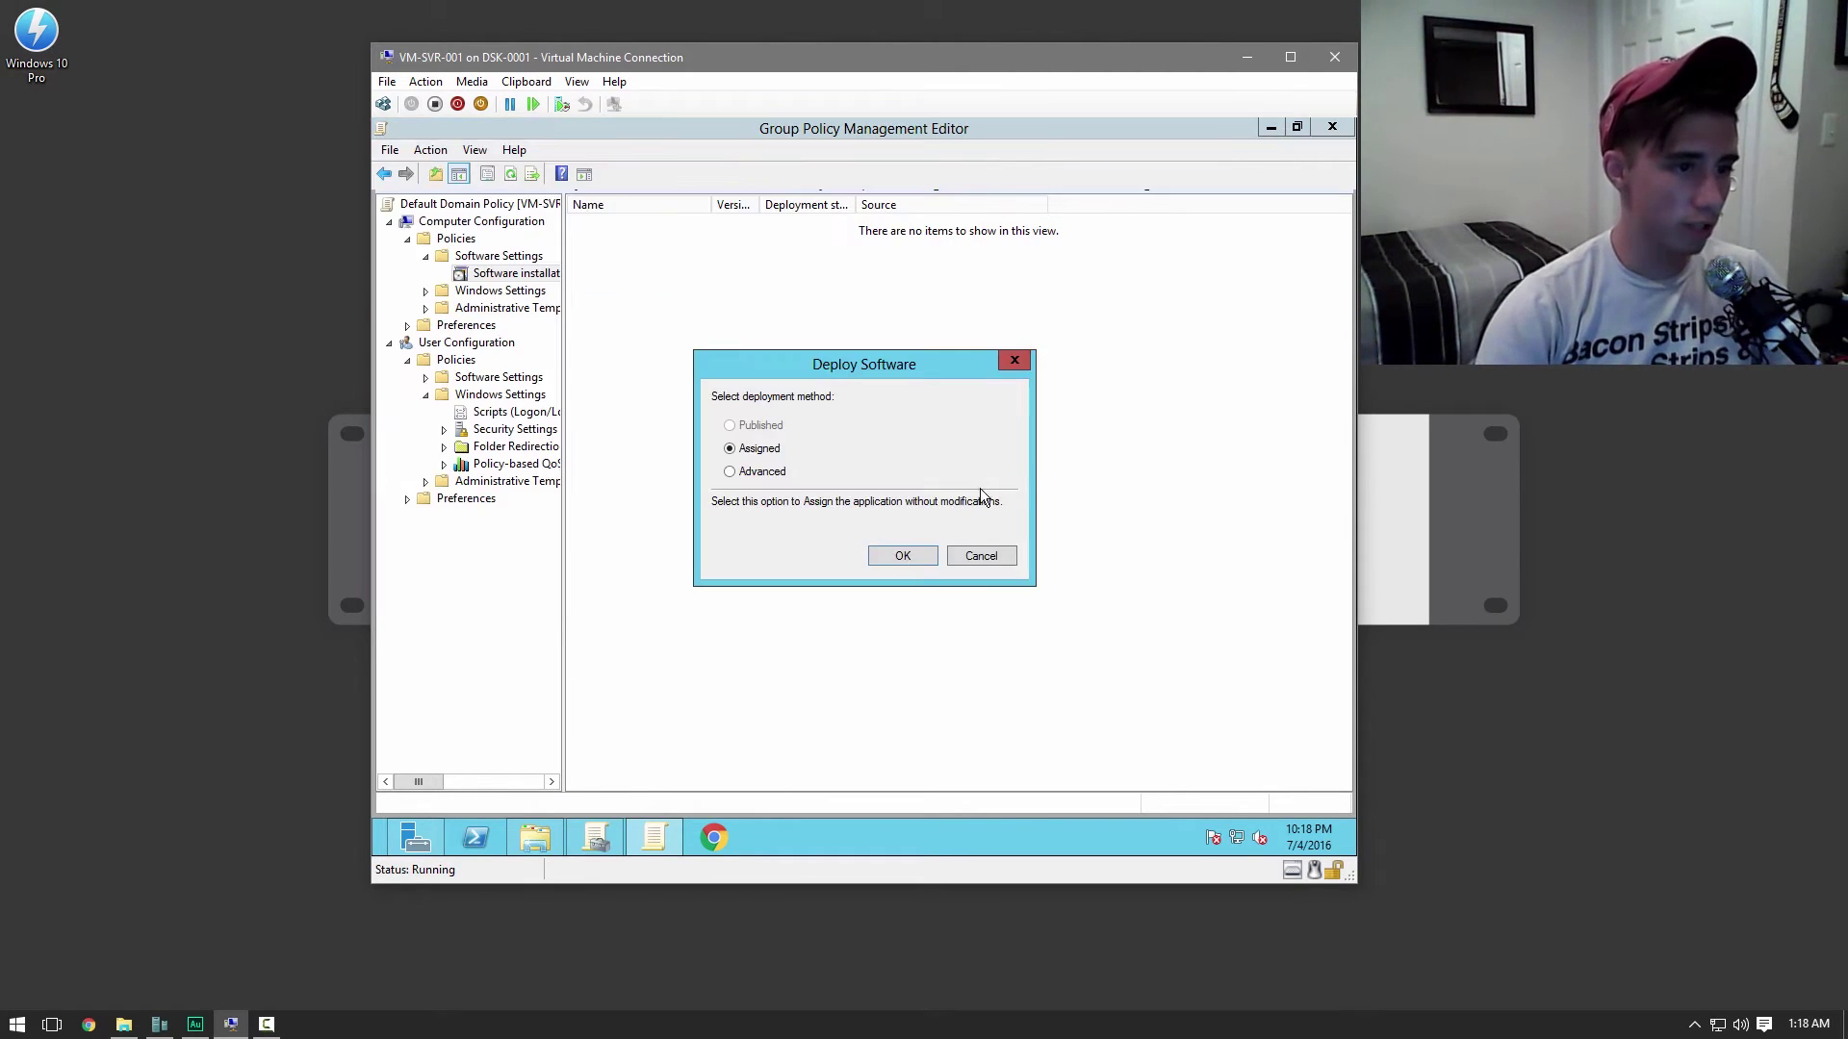
left_click(901, 555)
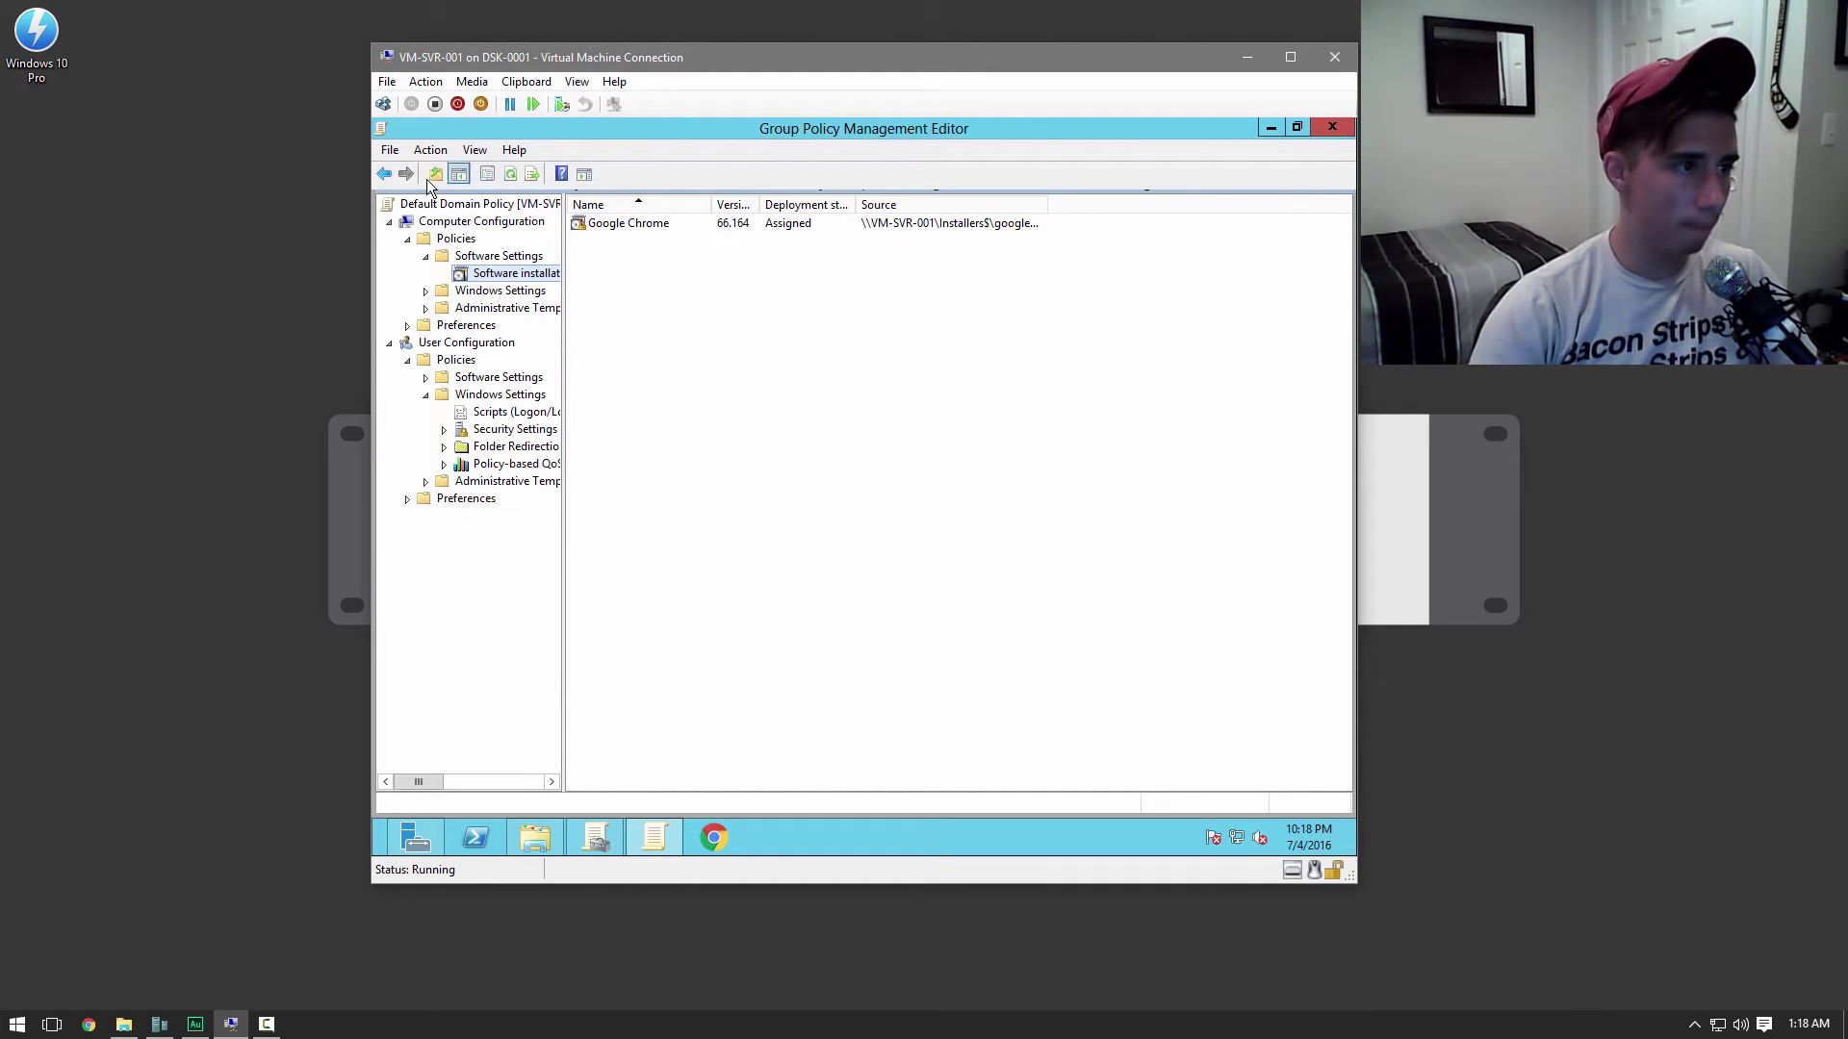
Return to the policy root, then close Group Policy Management Editor and Group Policy Management
left_click(383, 176)
left_click(383, 176)
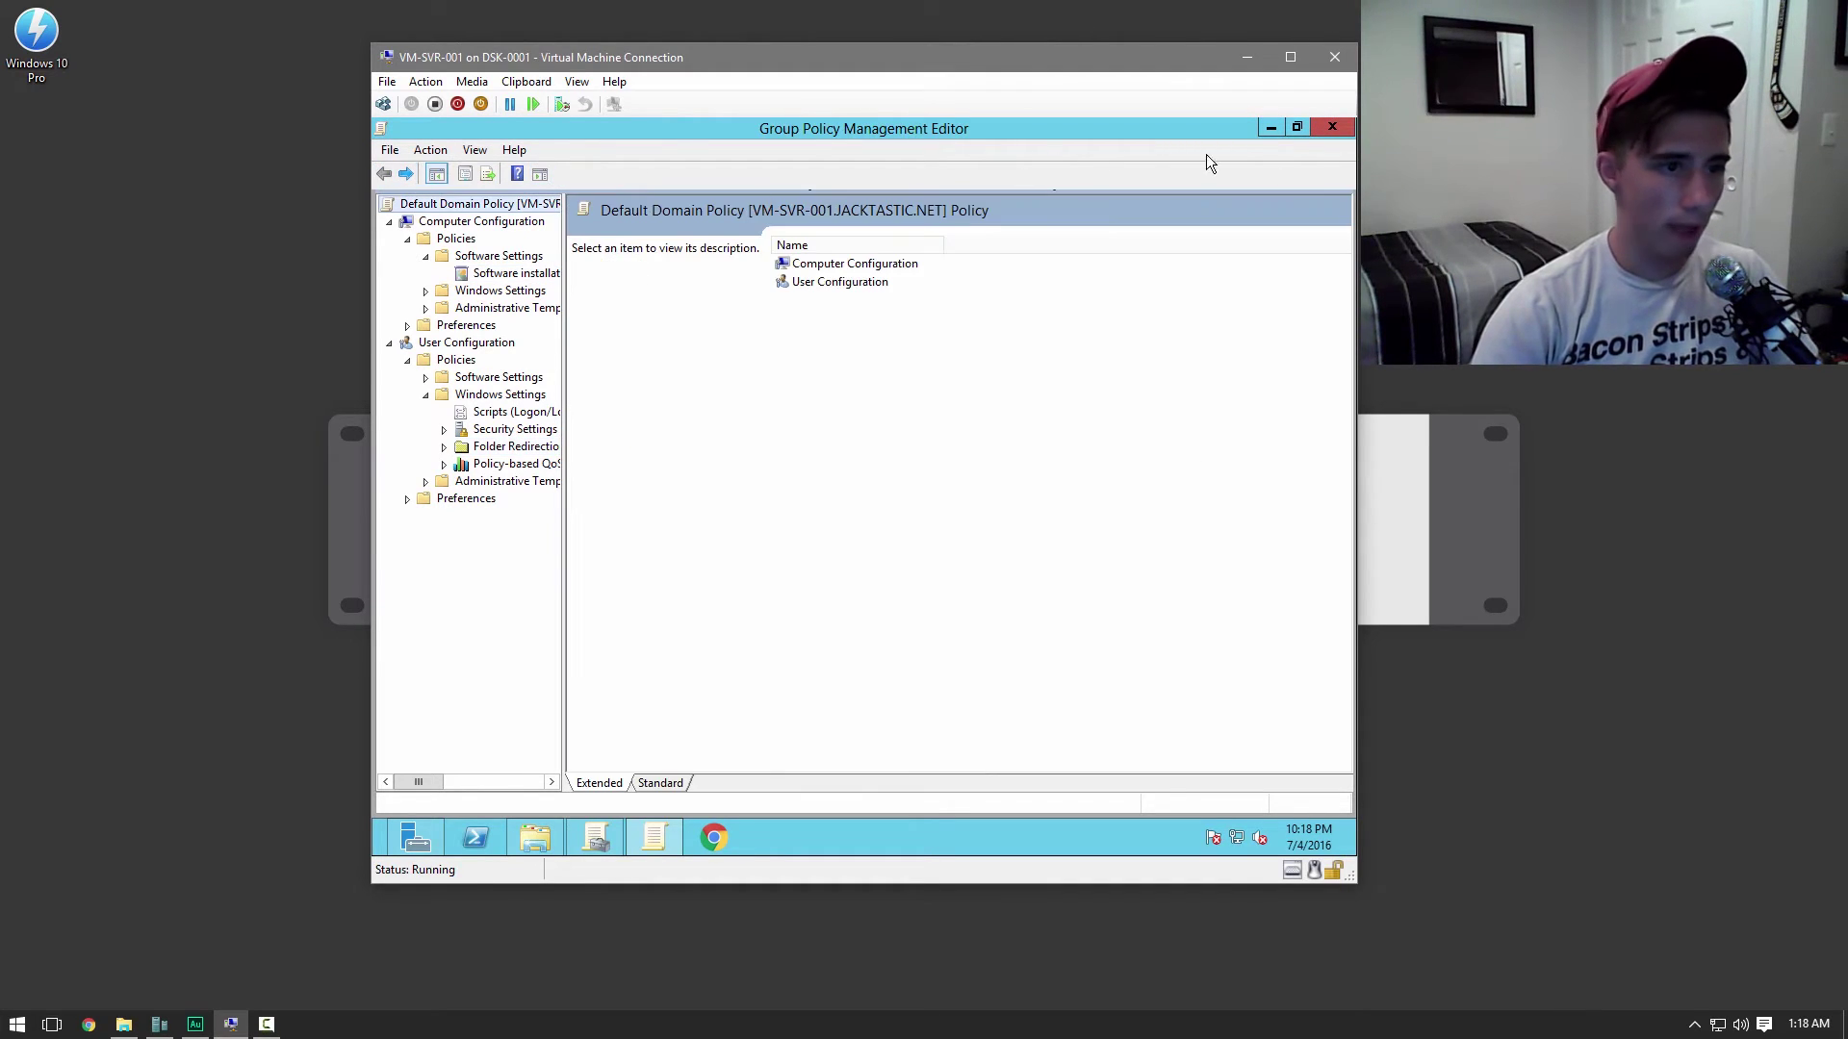
left_click(1330, 127)
right_click(485, 266)
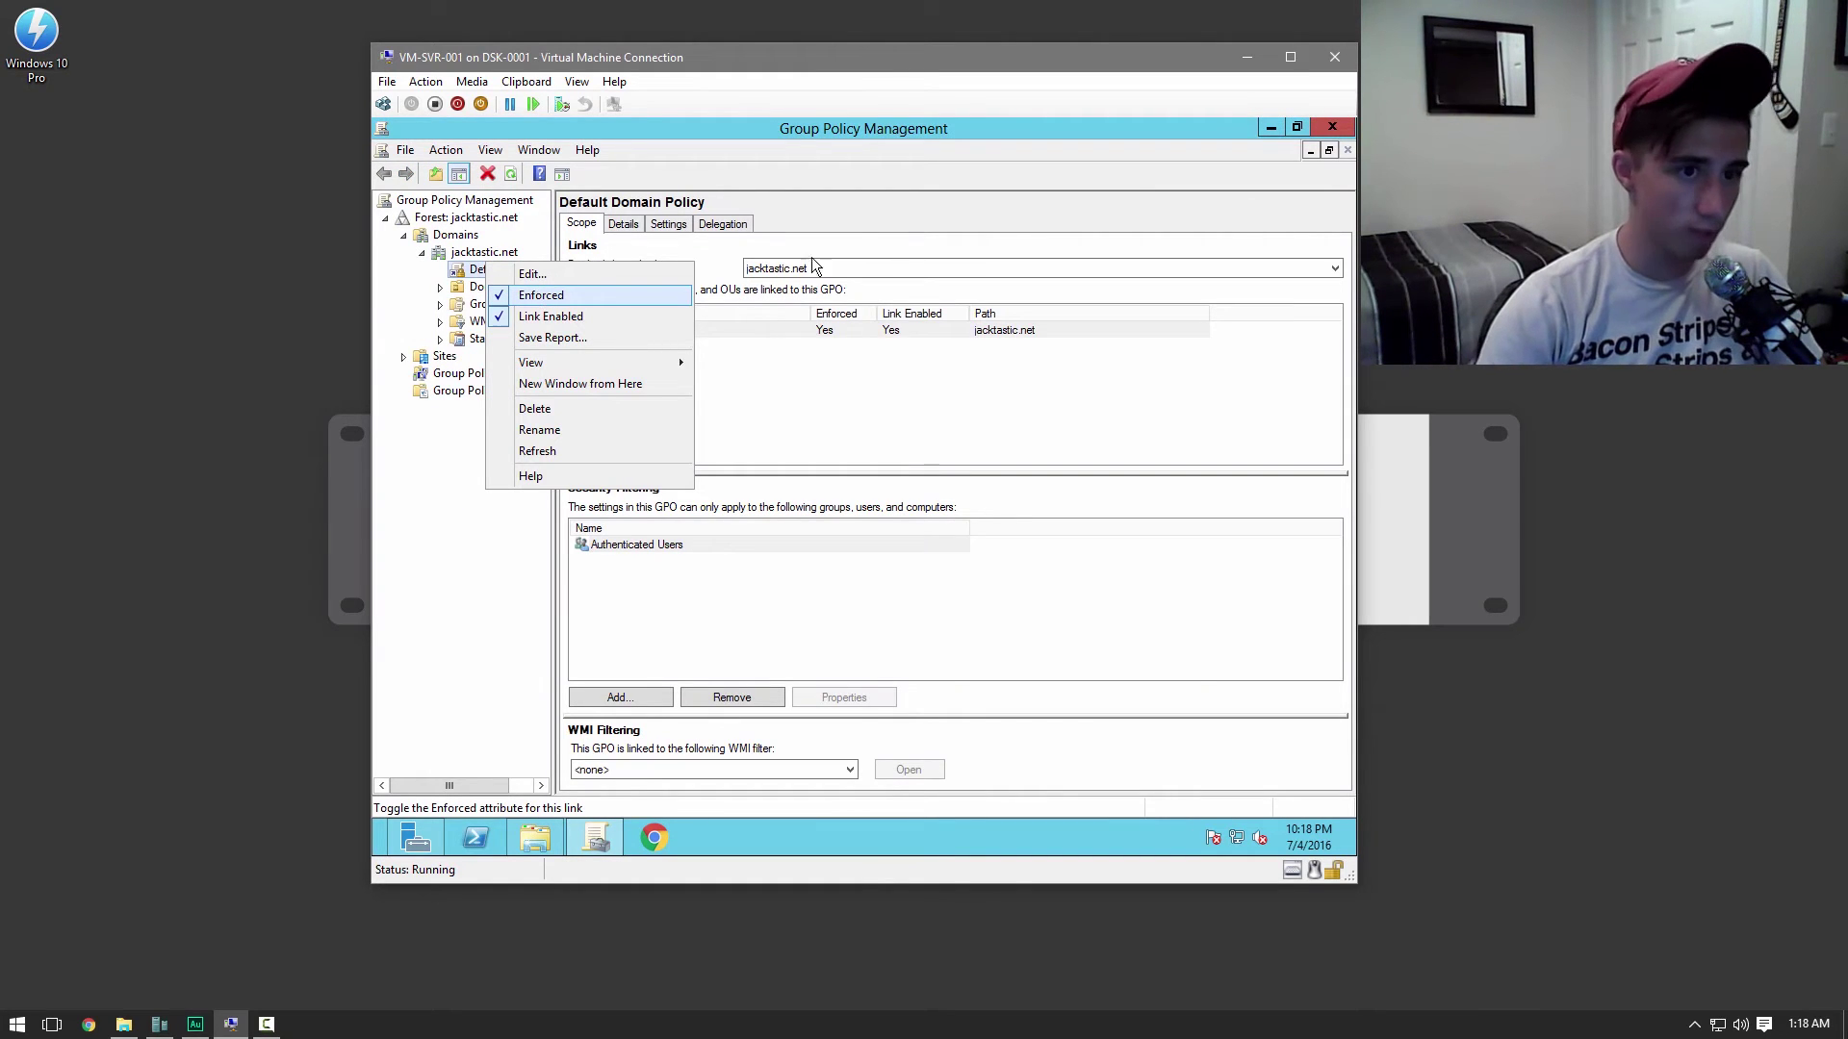
left_click(1332, 127)
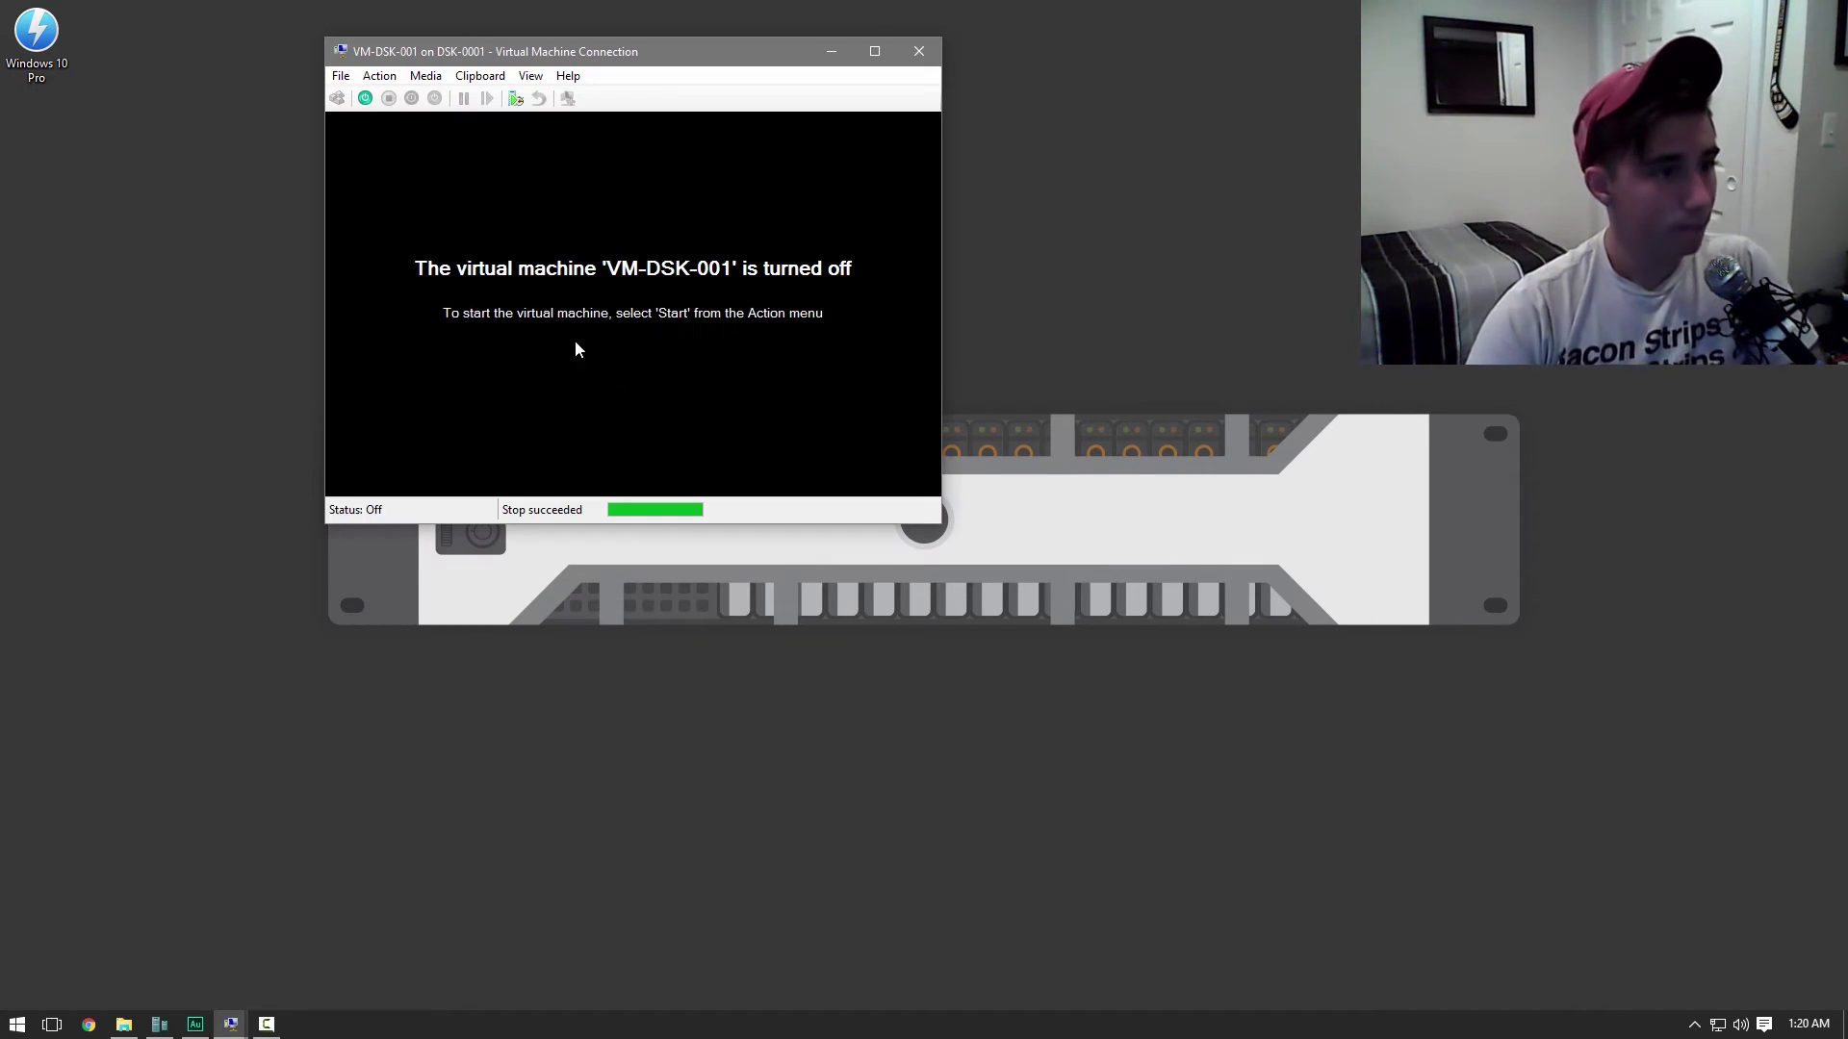
Start the VM-DSK-001 virtual machine and begin the Windows installation
left_click(365, 98)
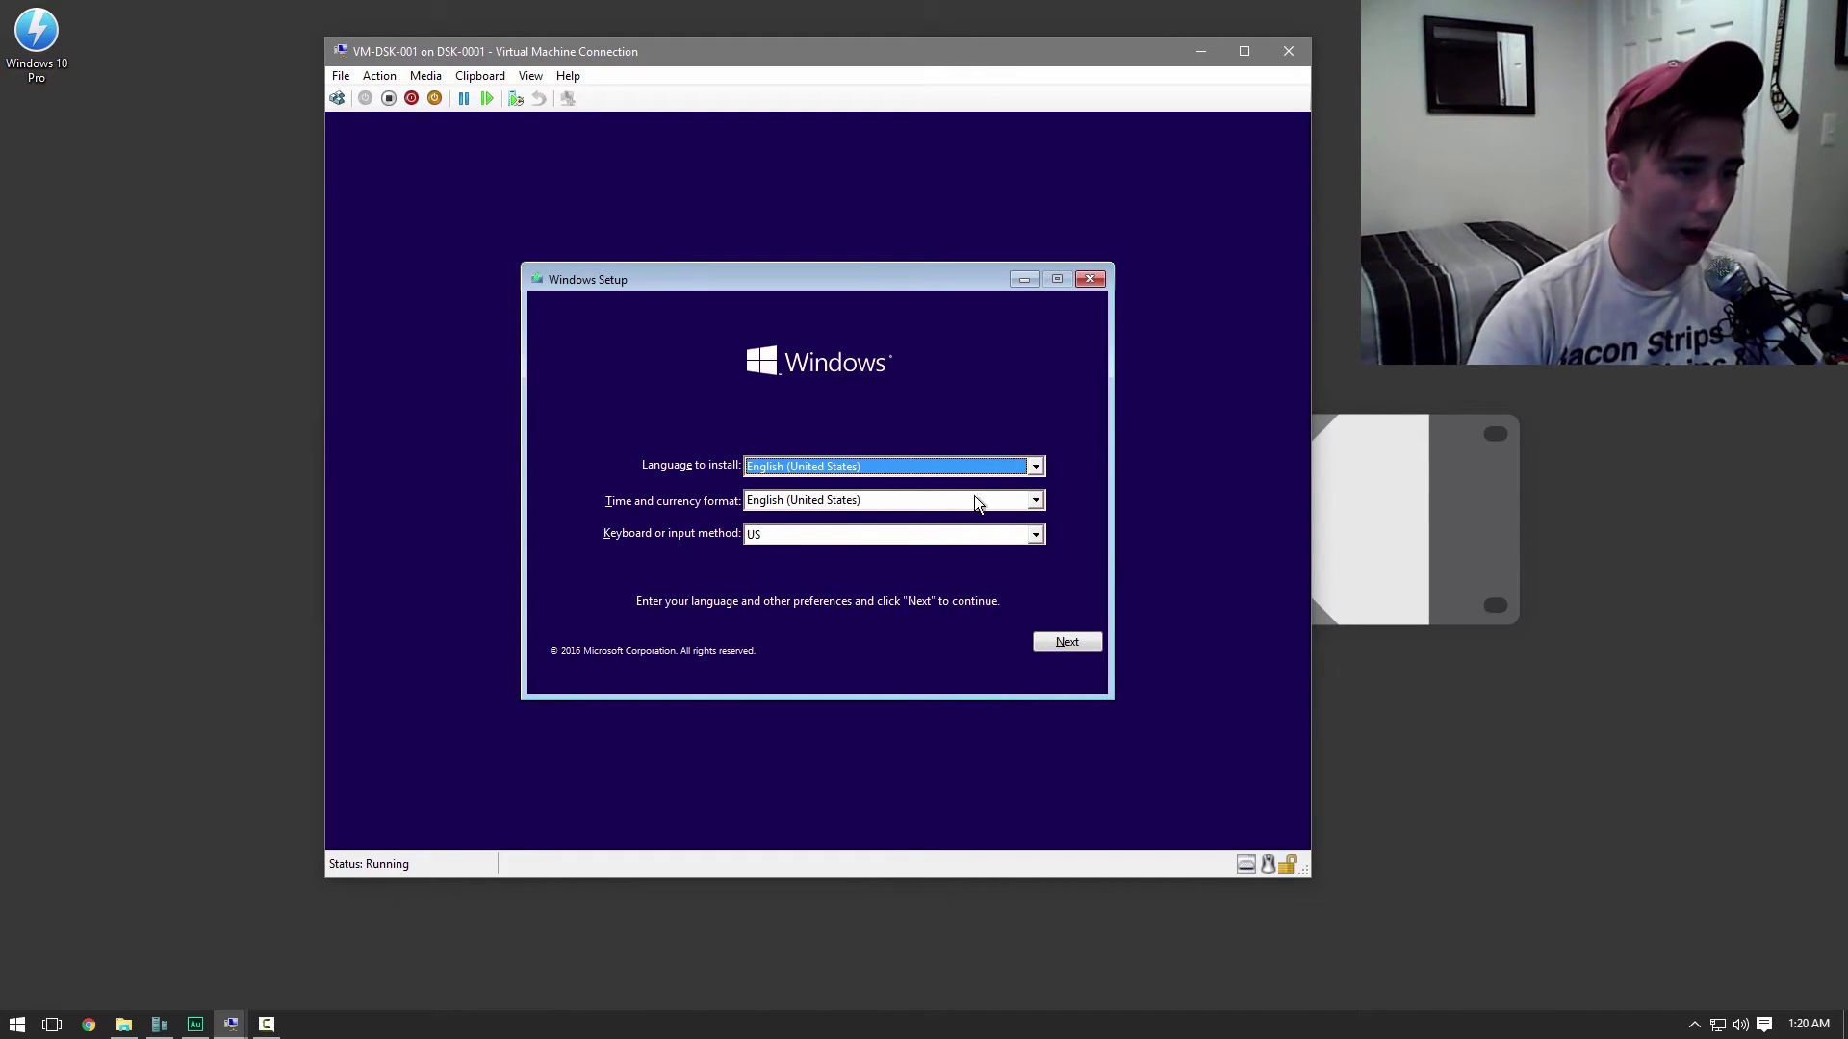
left_click(1061, 643)
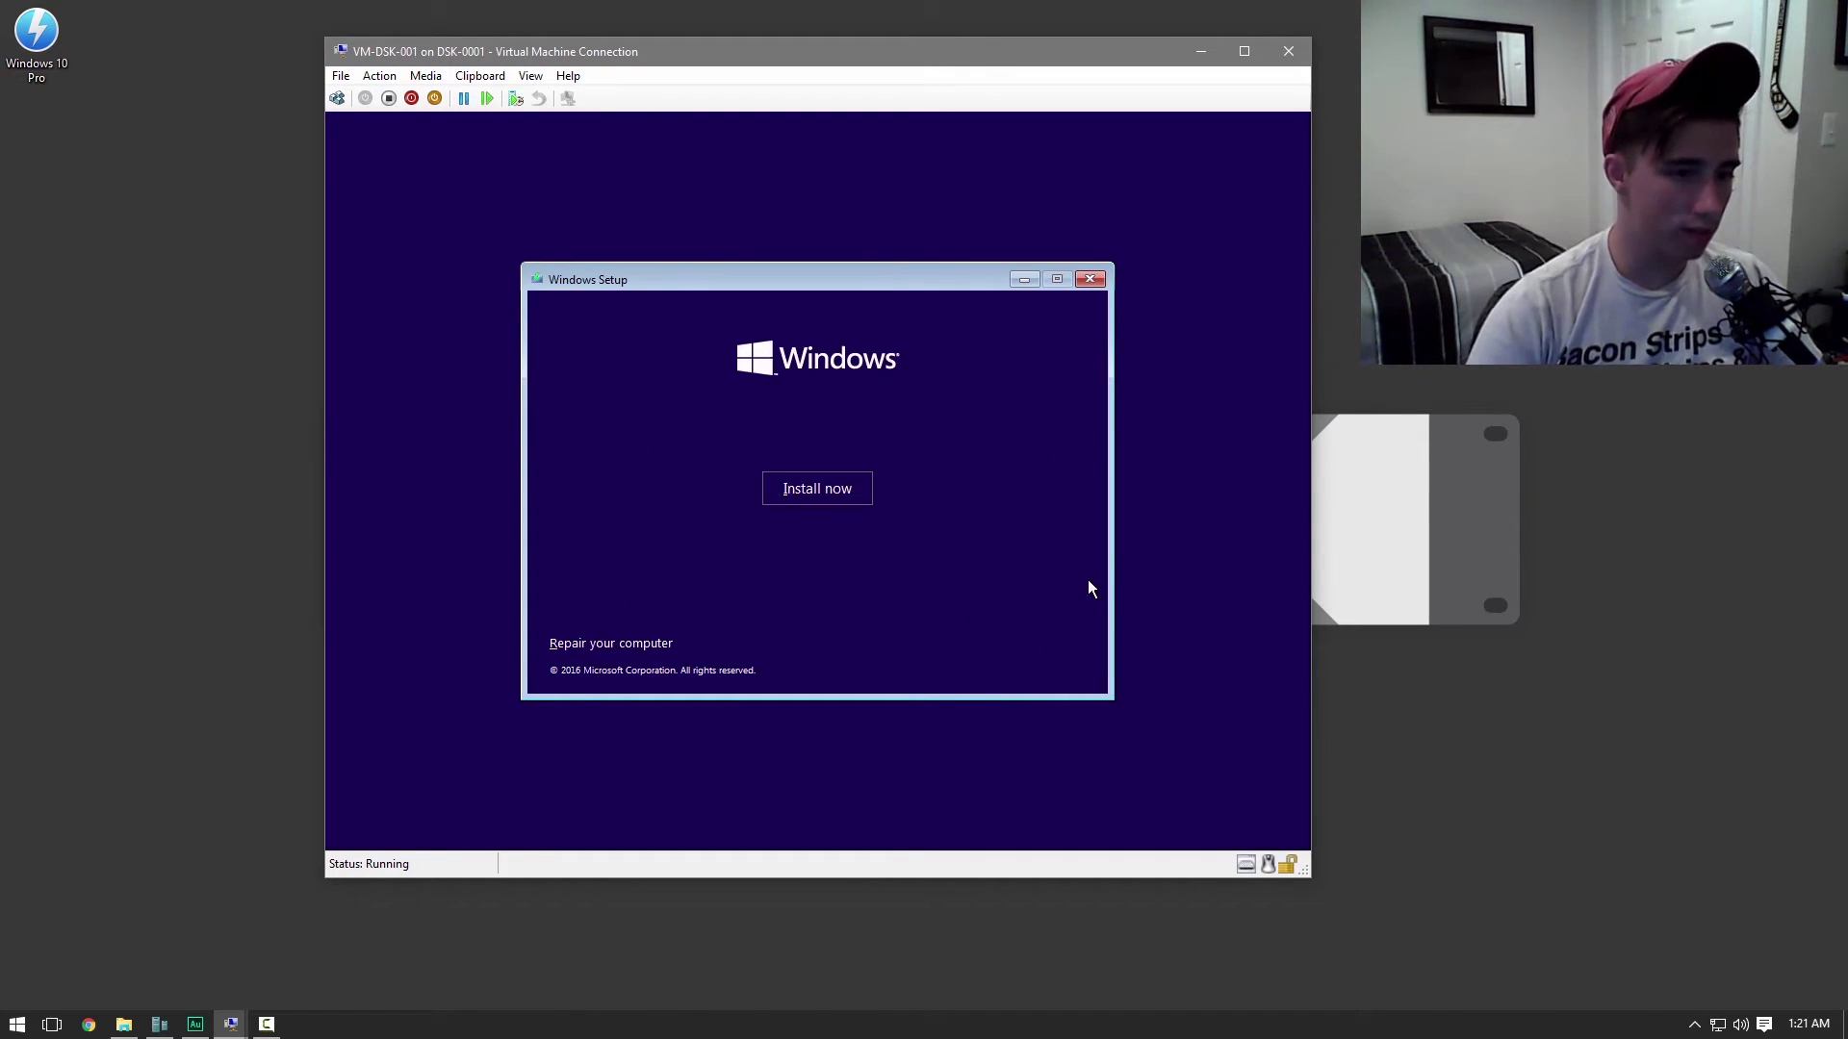
left_click(828, 491)
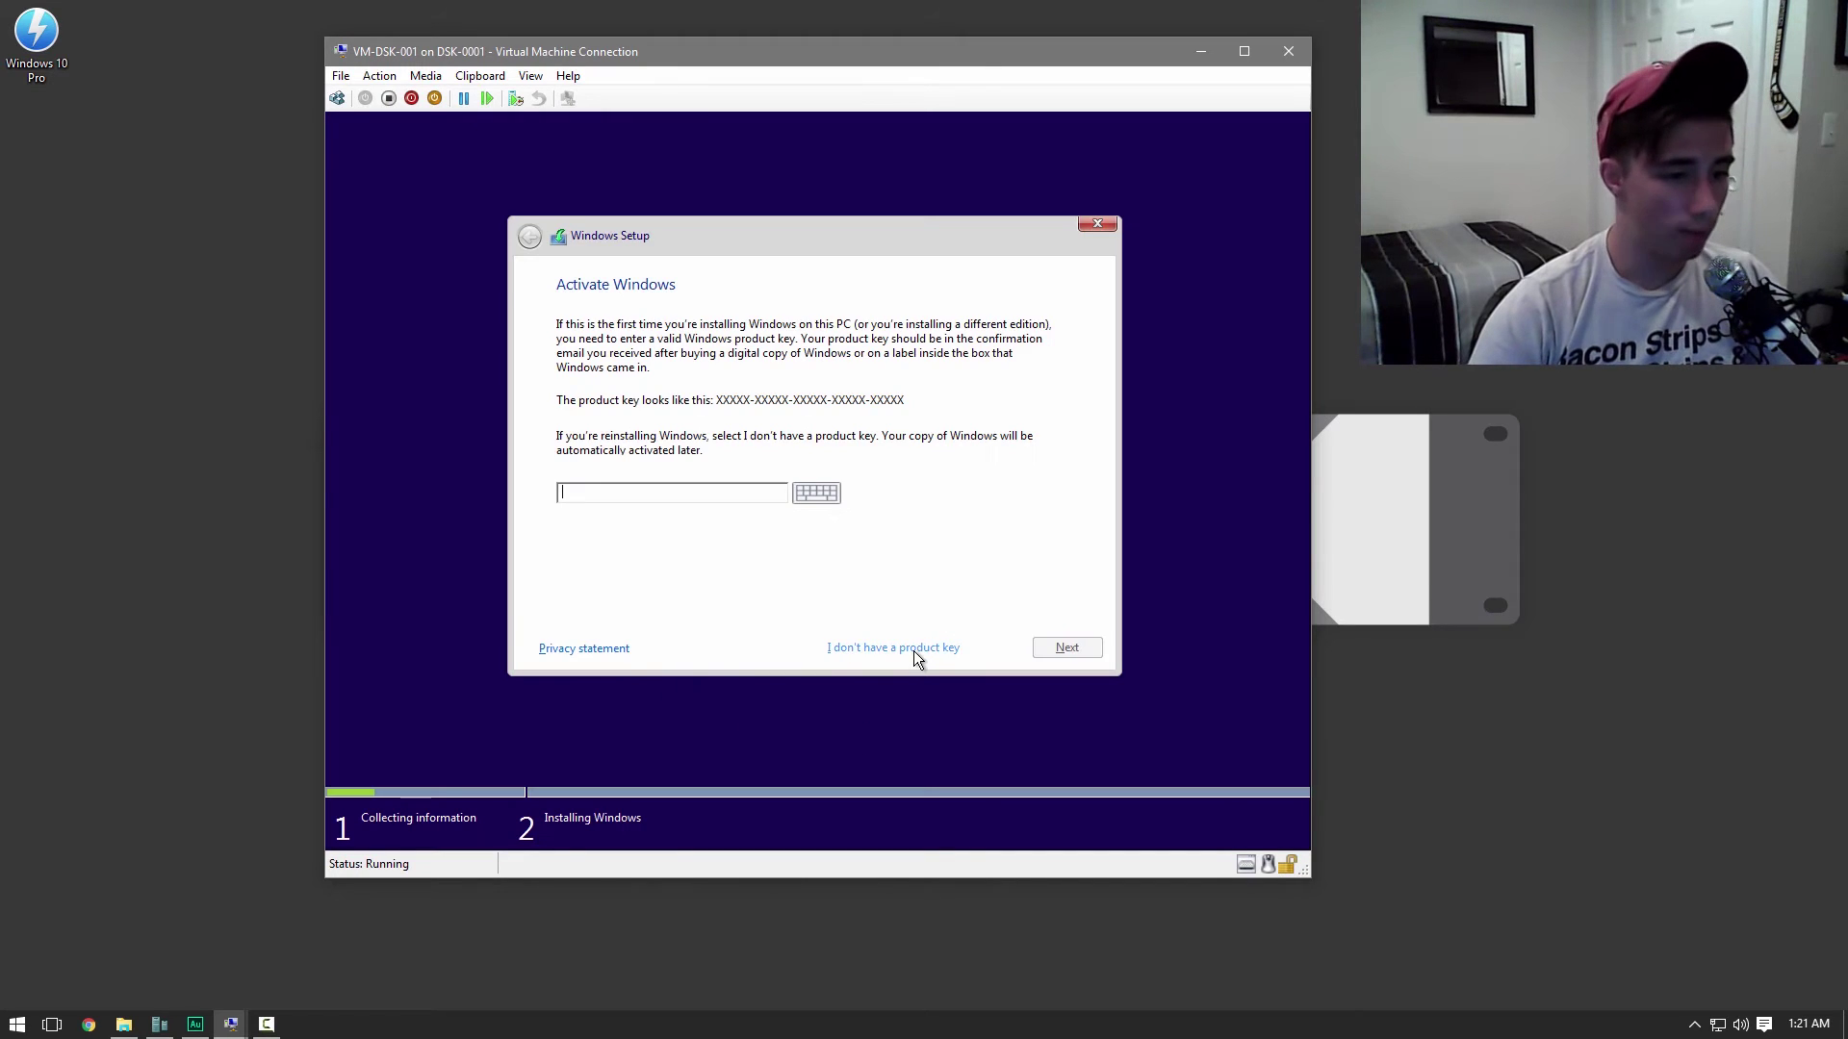
Skip the product key, choose Windows 10 Pro, and accept the license terms
left_click(914, 647)
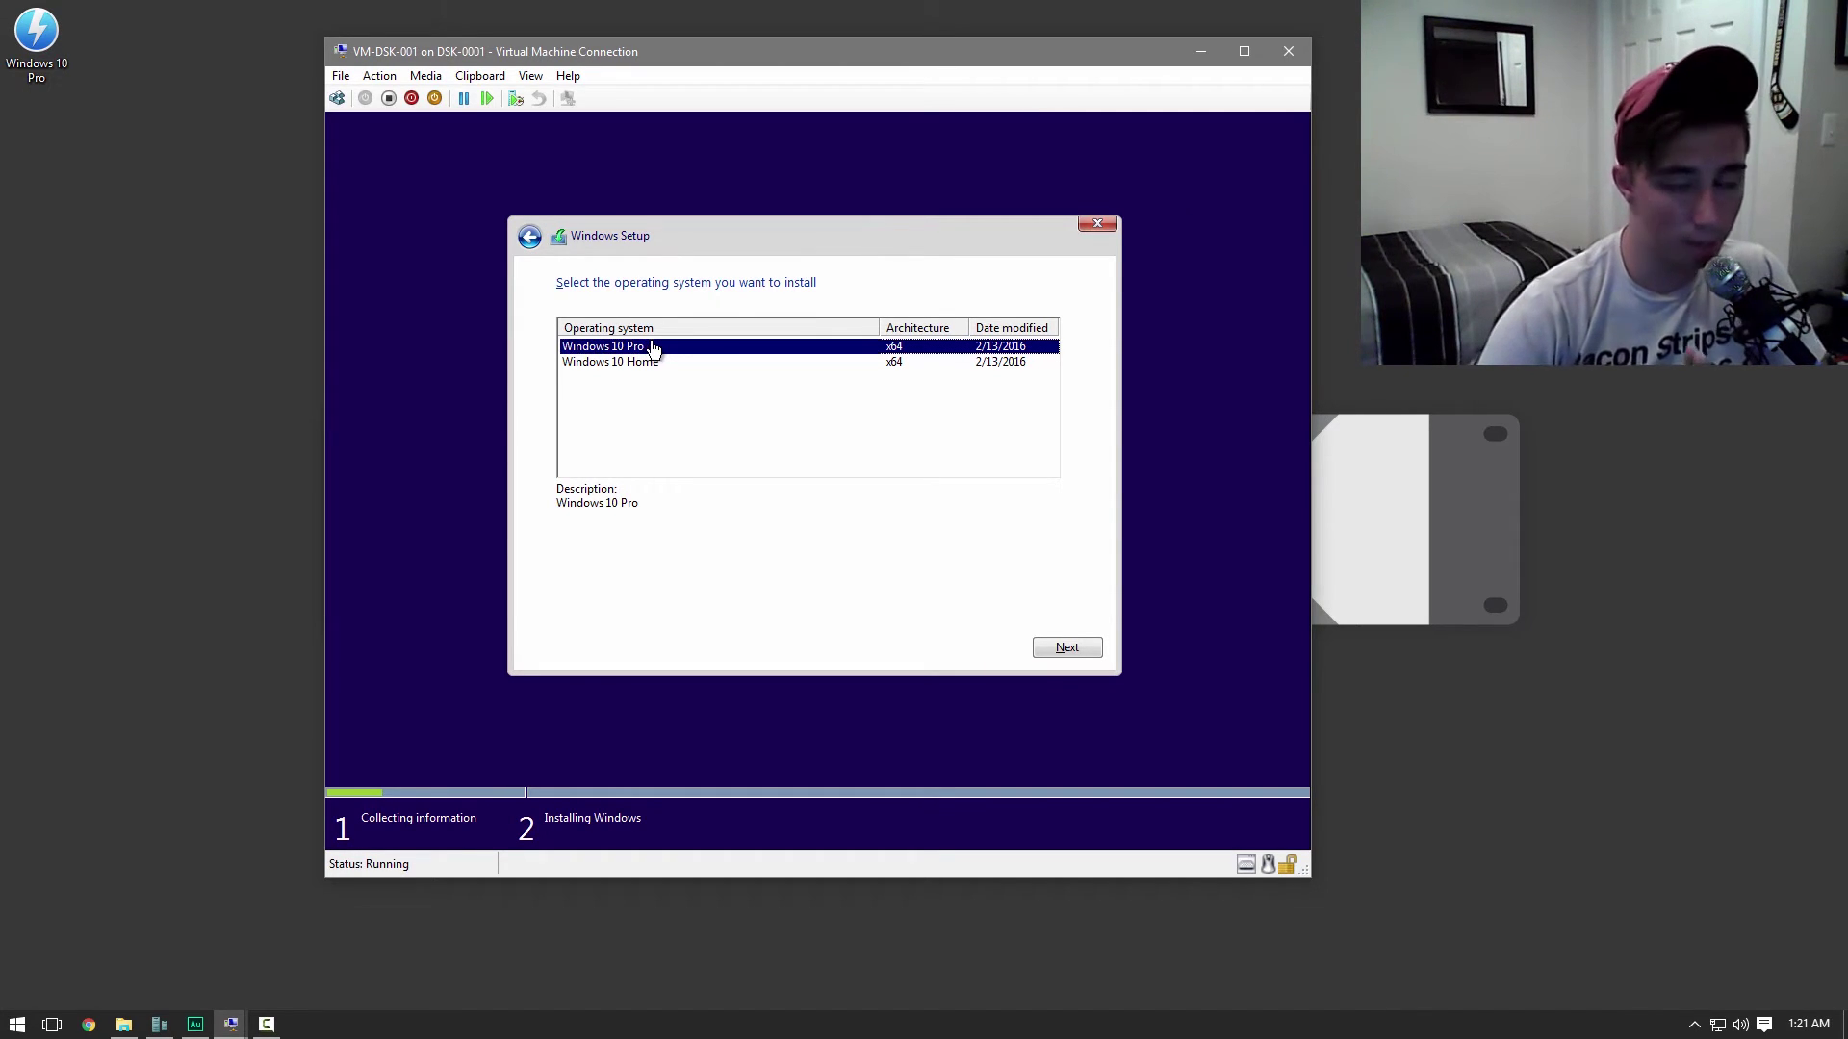
left_click(1041, 646)
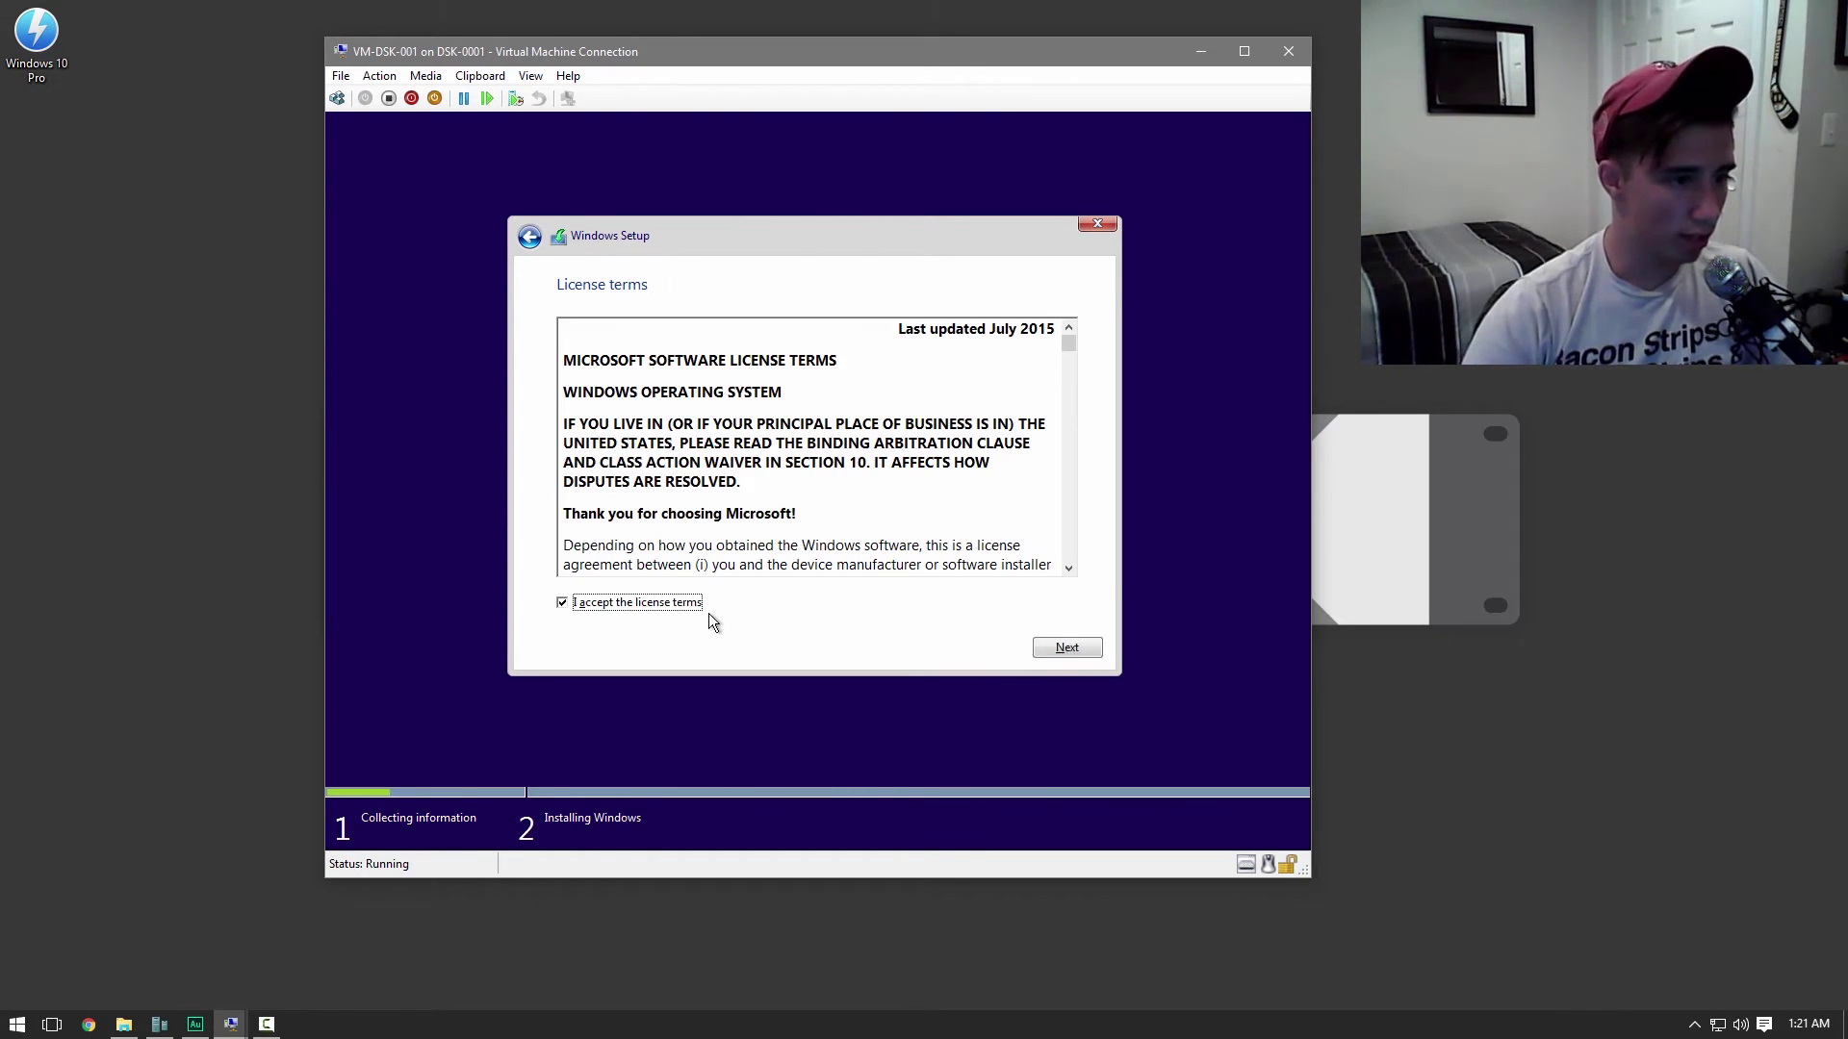
scroll(788, 492, "down", 10)
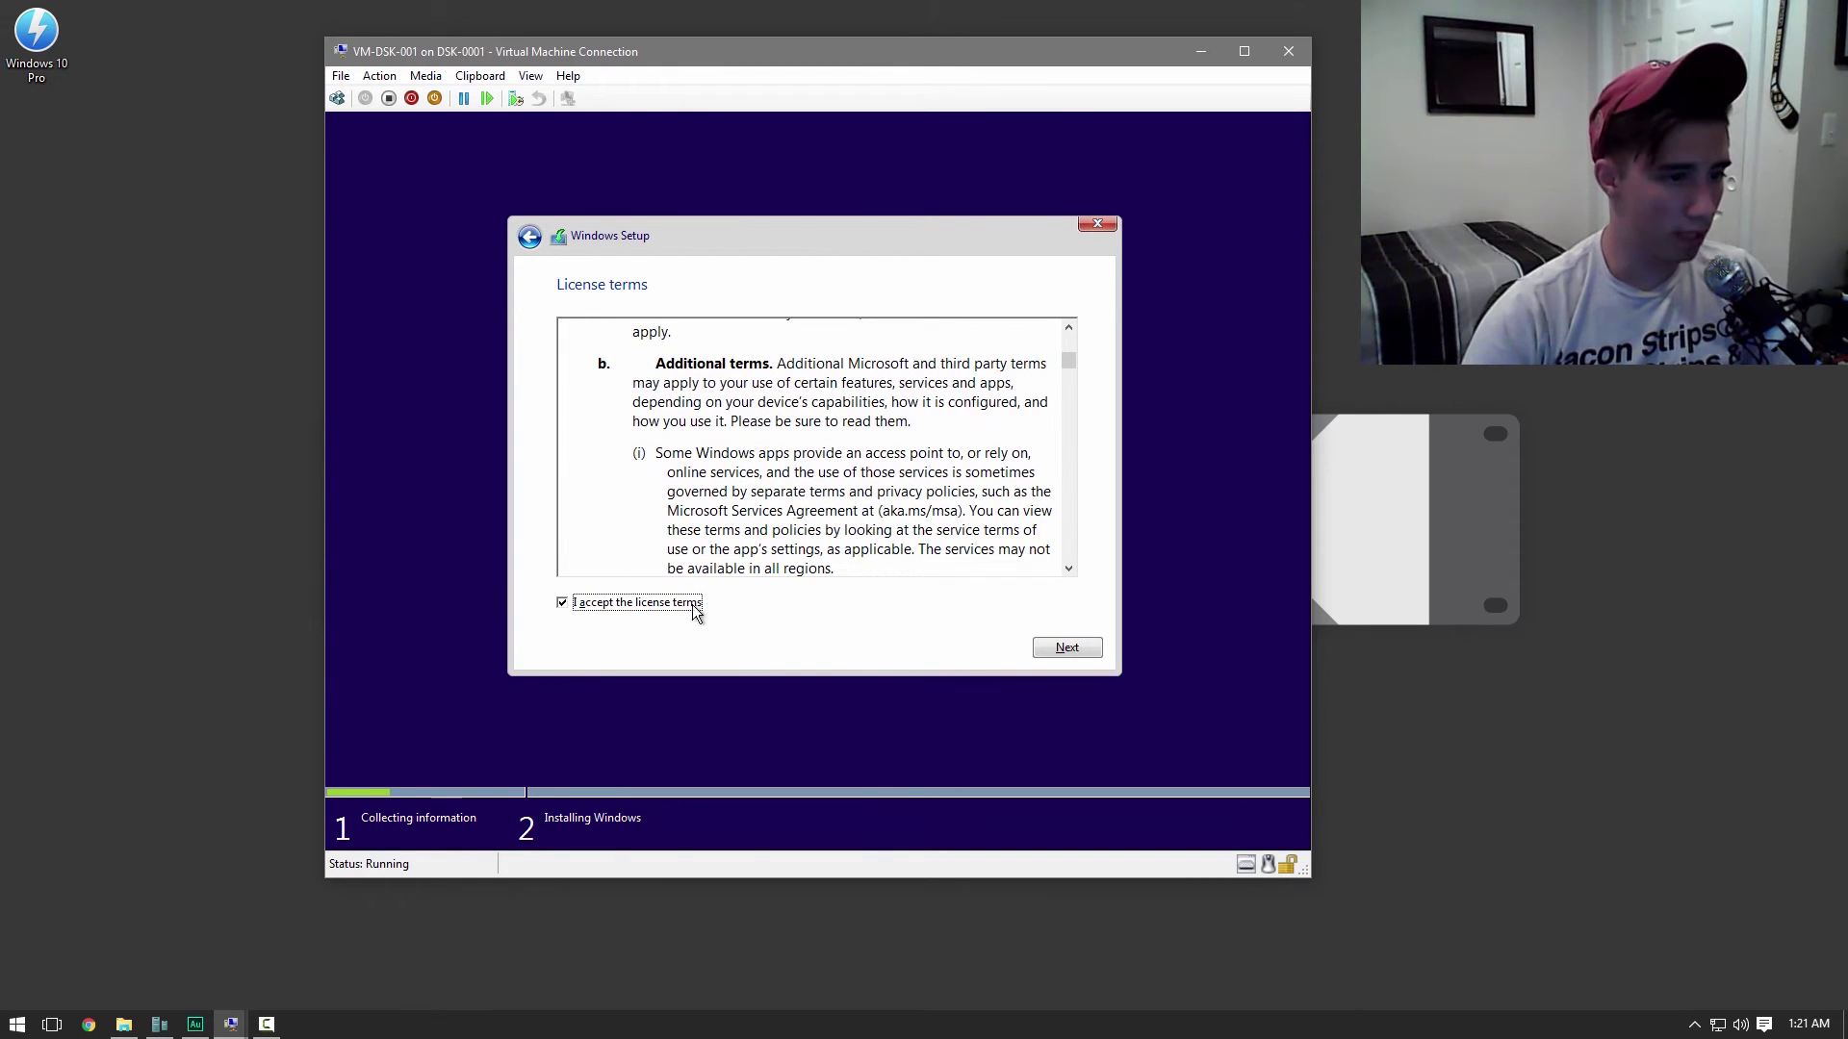
left_click(1066, 650)
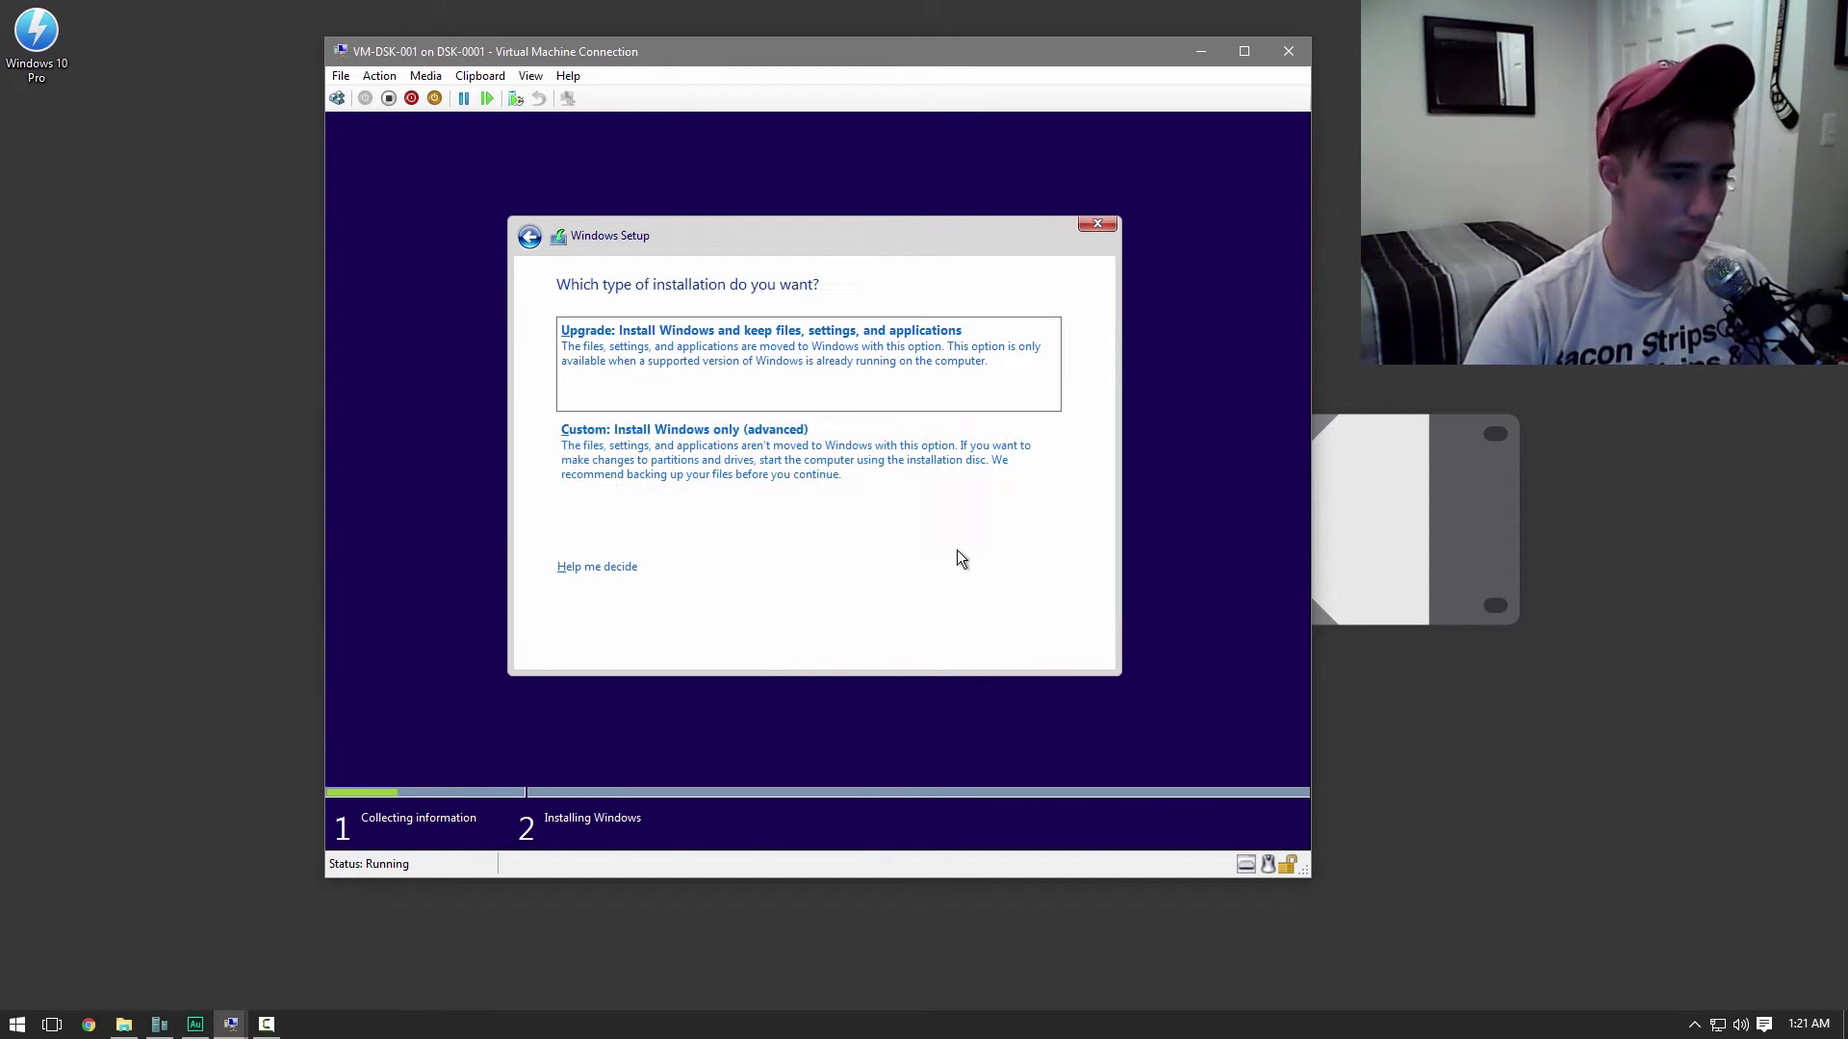
Do a Custom install of Windows 10 onto Drive 0's unallocated space and restart
left_click(723, 460)
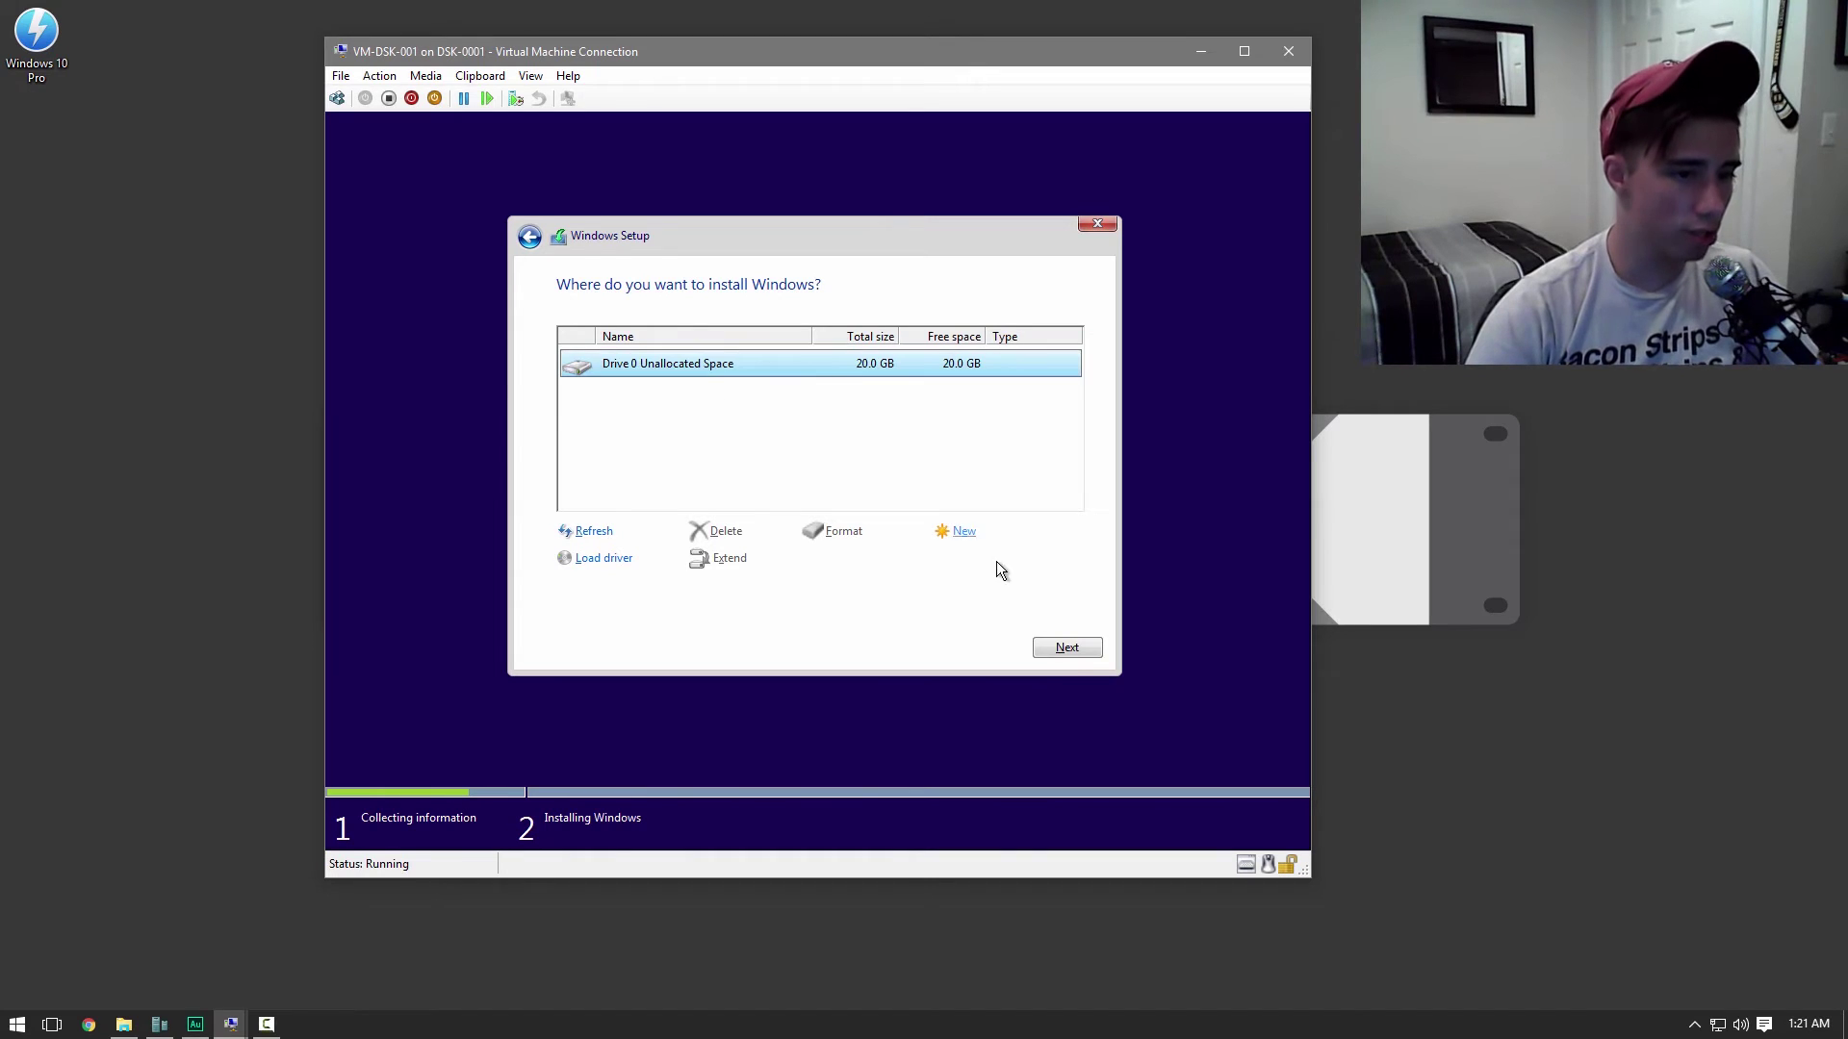
left_click(1066, 648)
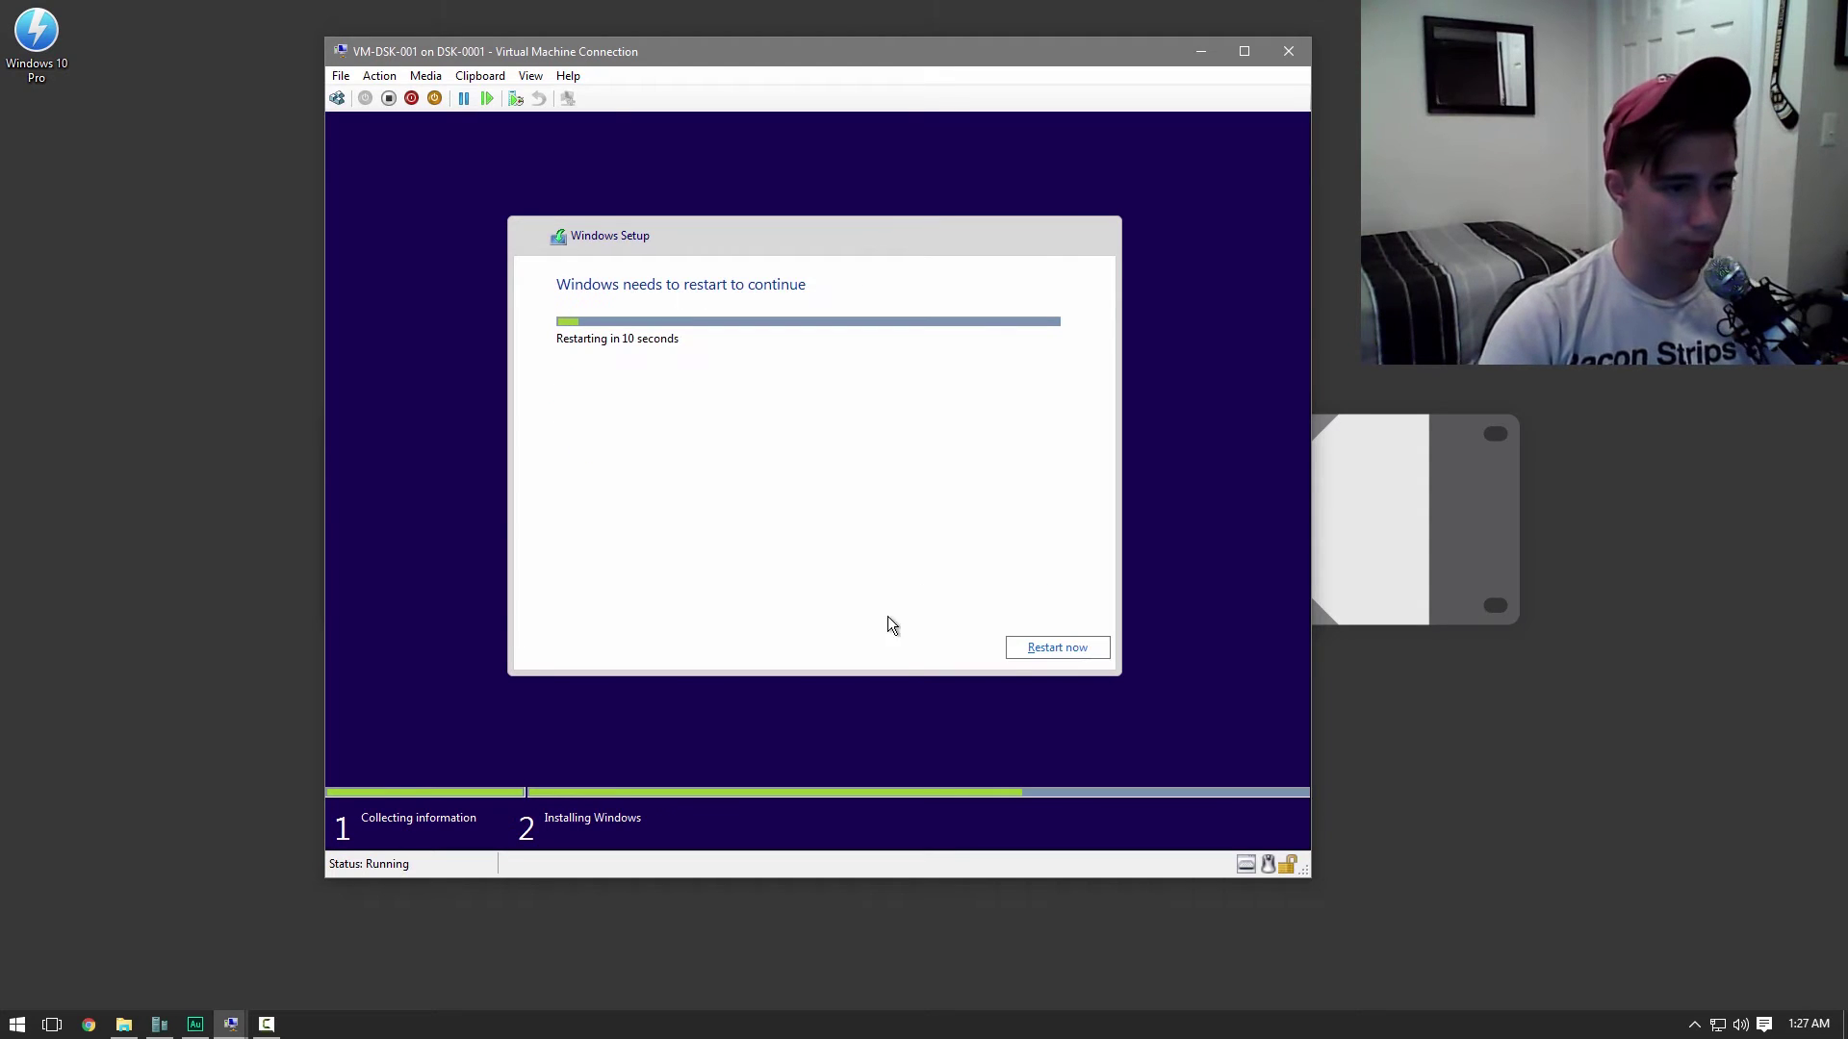
left_click(1011, 648)
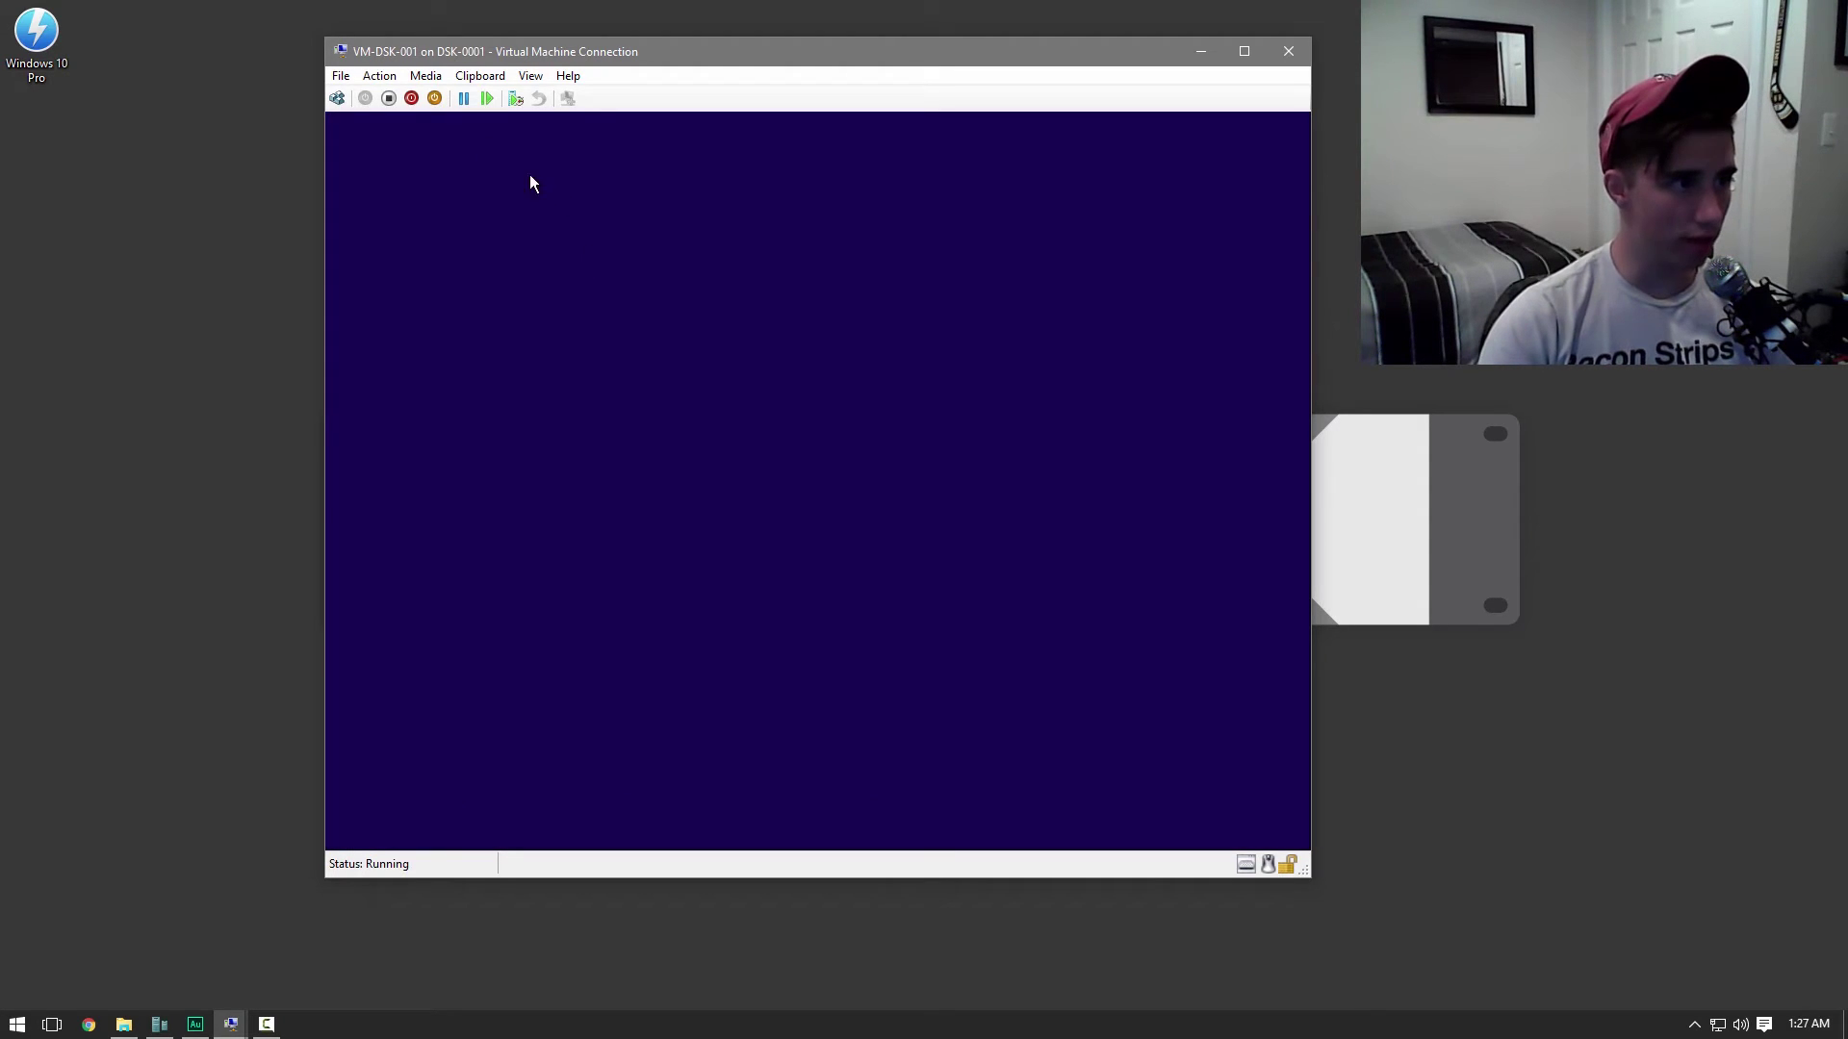
Eject the Windows 10 Pro.iso disc from the VM's DVD drive
left_click(425, 75)
mouse_move(472, 97)
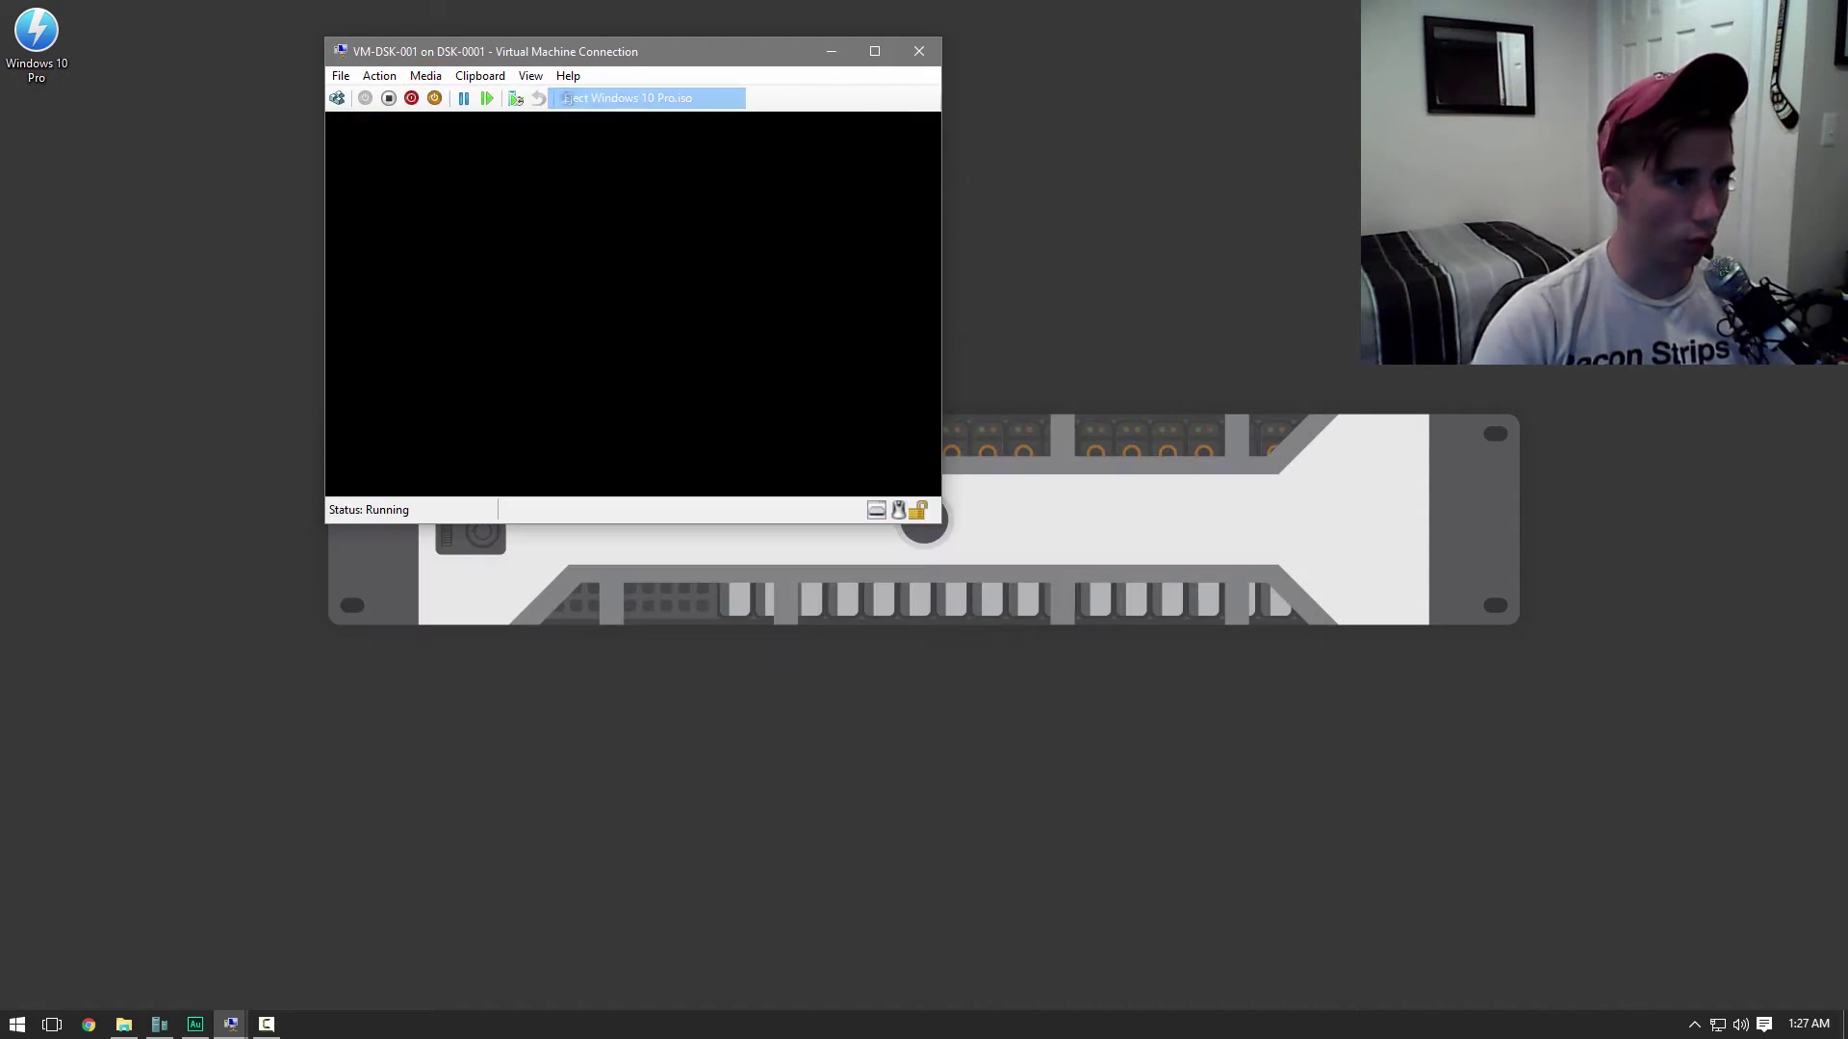
left_click(592, 98)
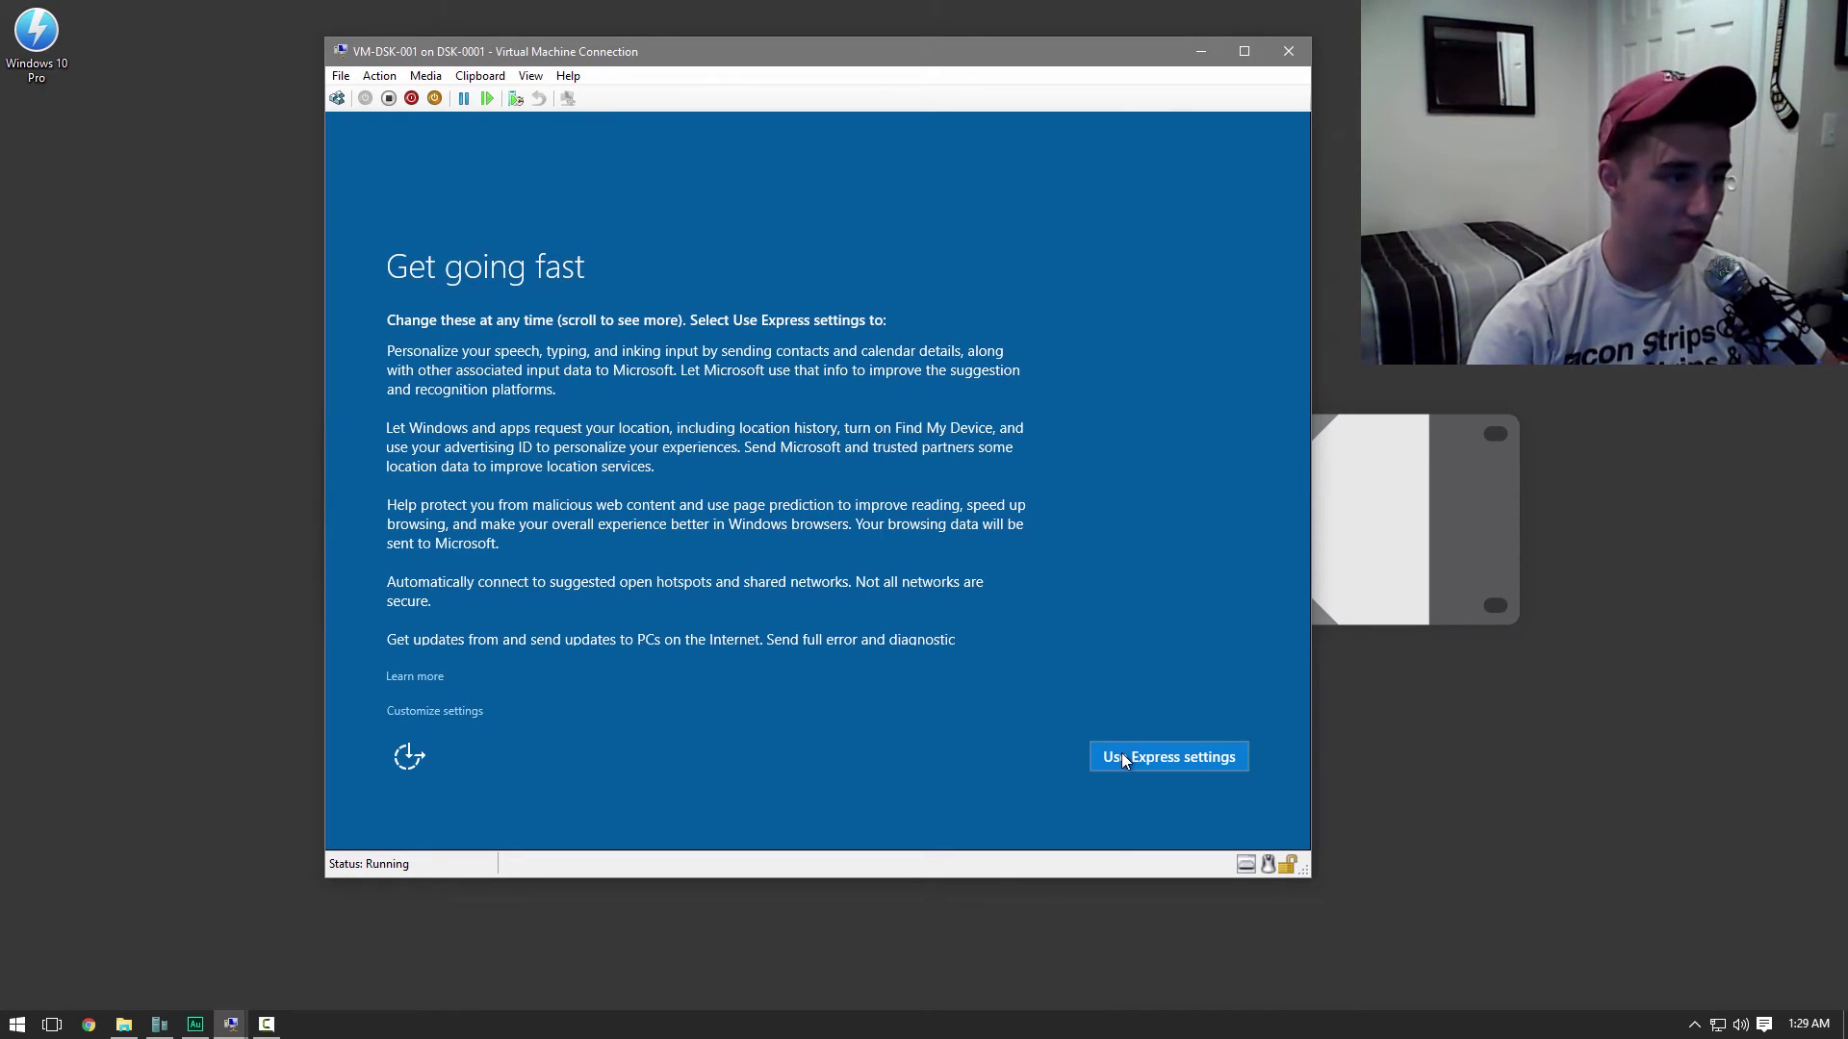
Choose Express settings, 'My work or school owns it', and 'Join a local Active Directory domain'
left_click(1122, 756)
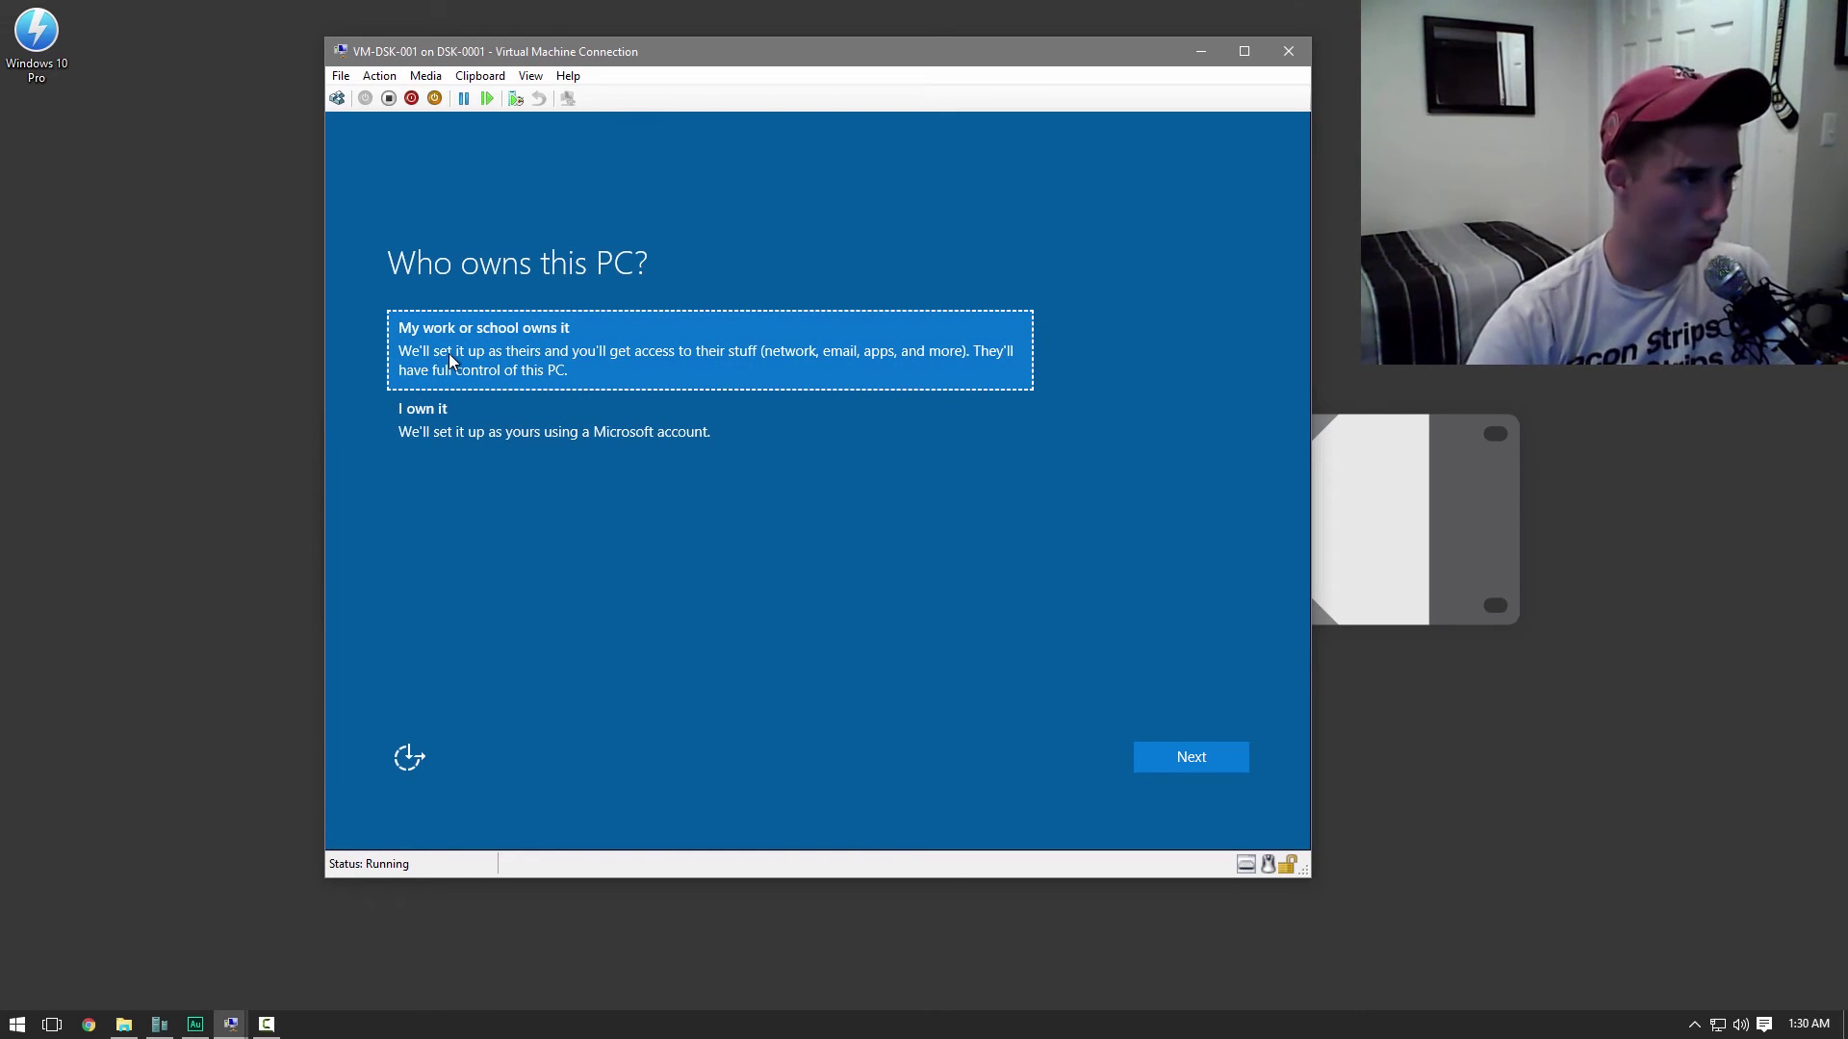
left_click(1157, 752)
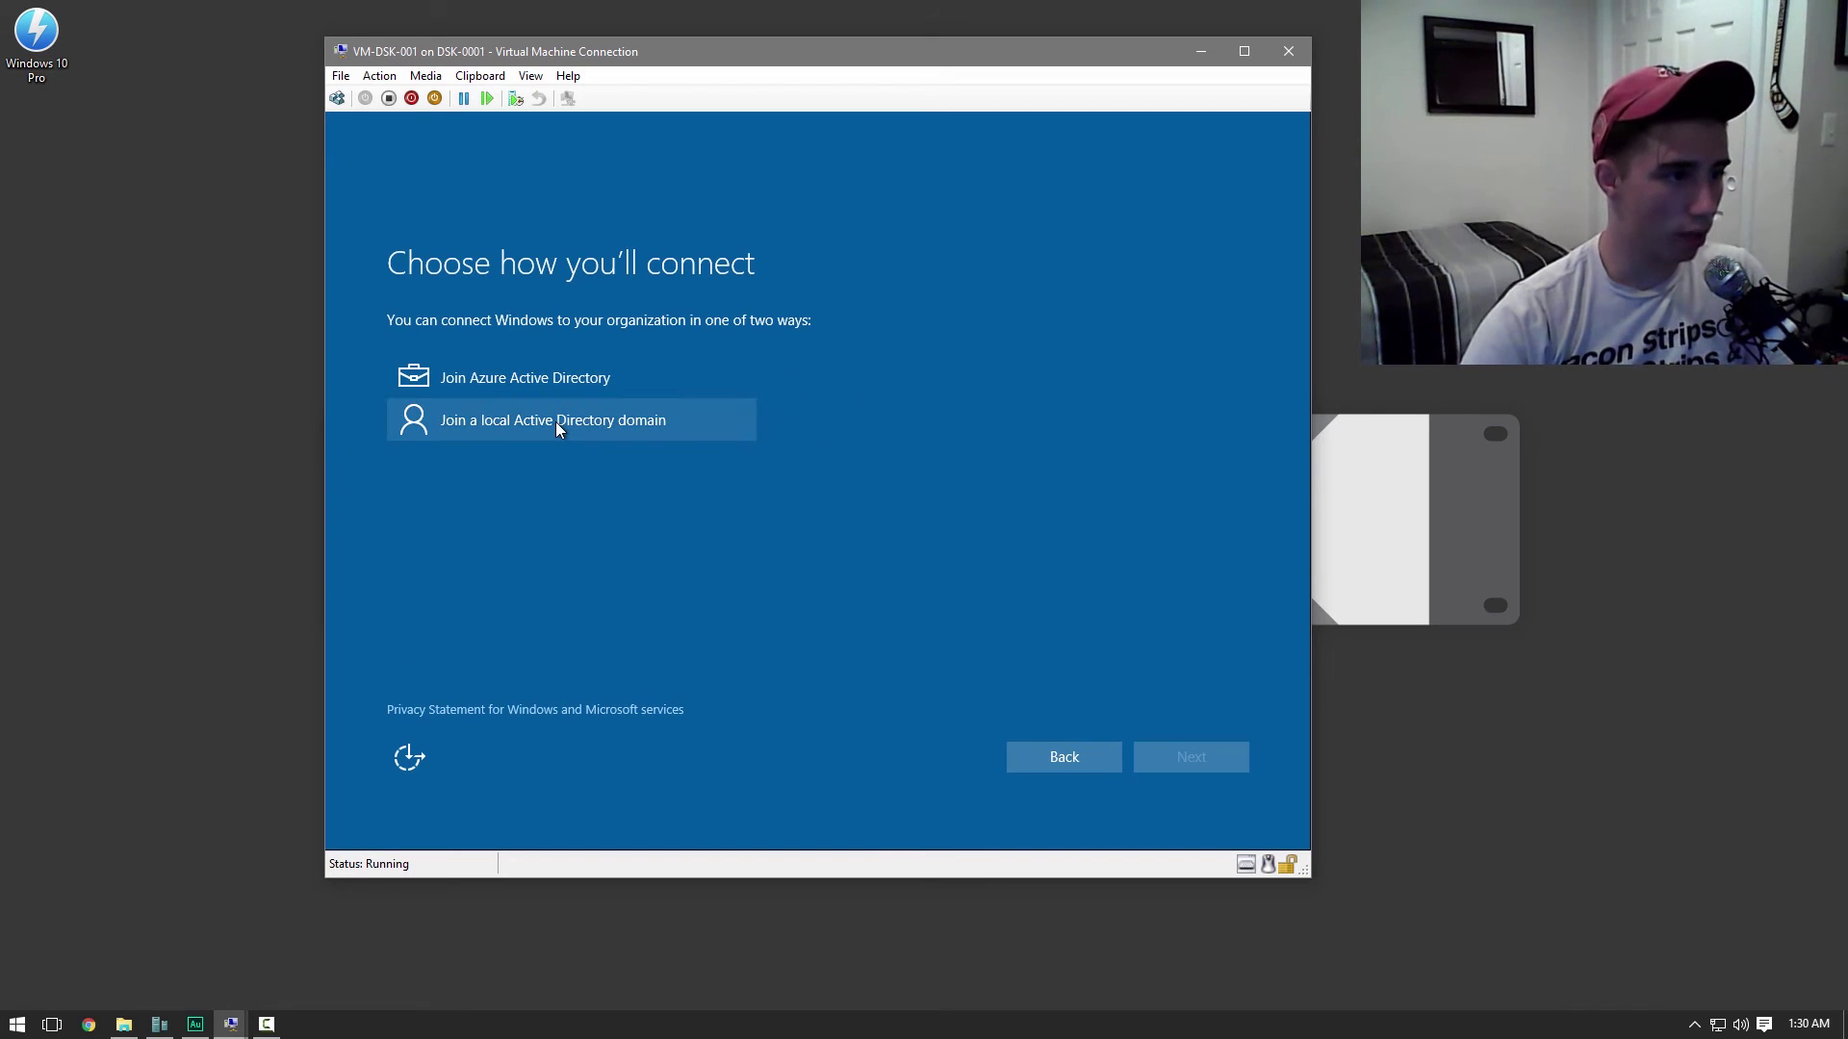
left_click(557, 422)
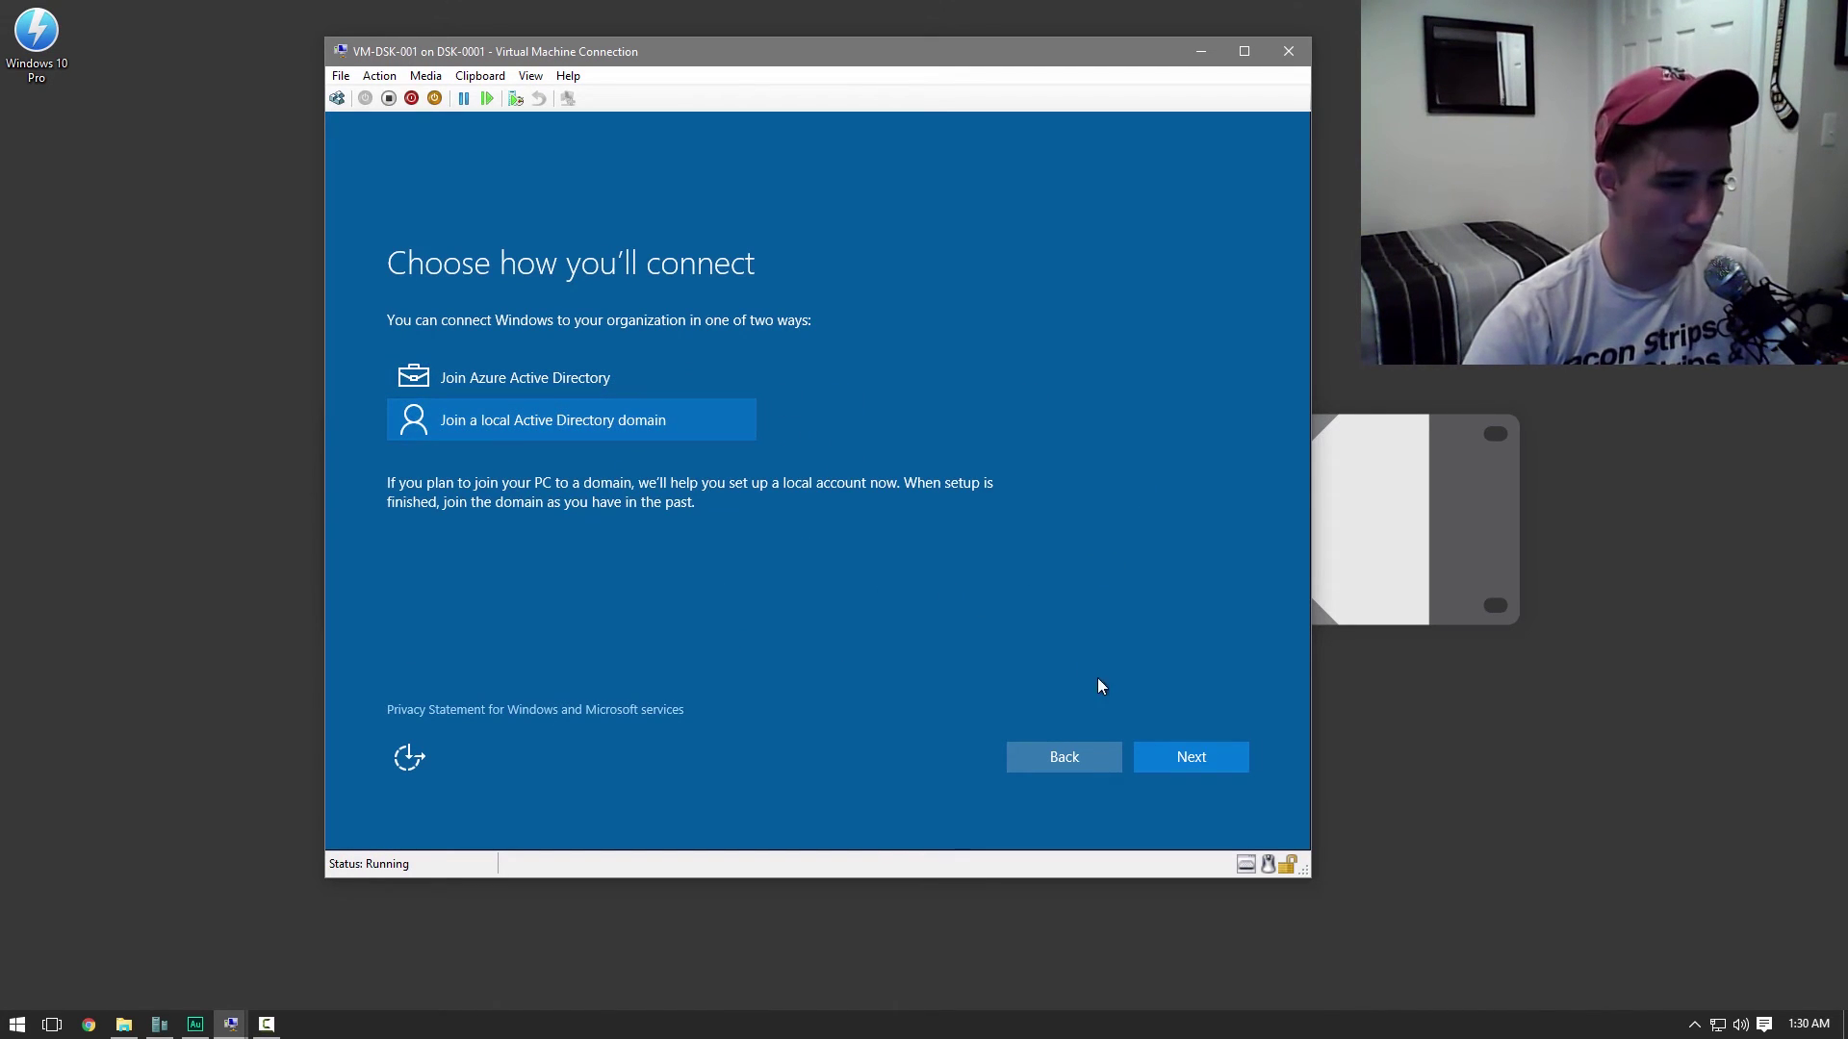
left_click(1197, 753)
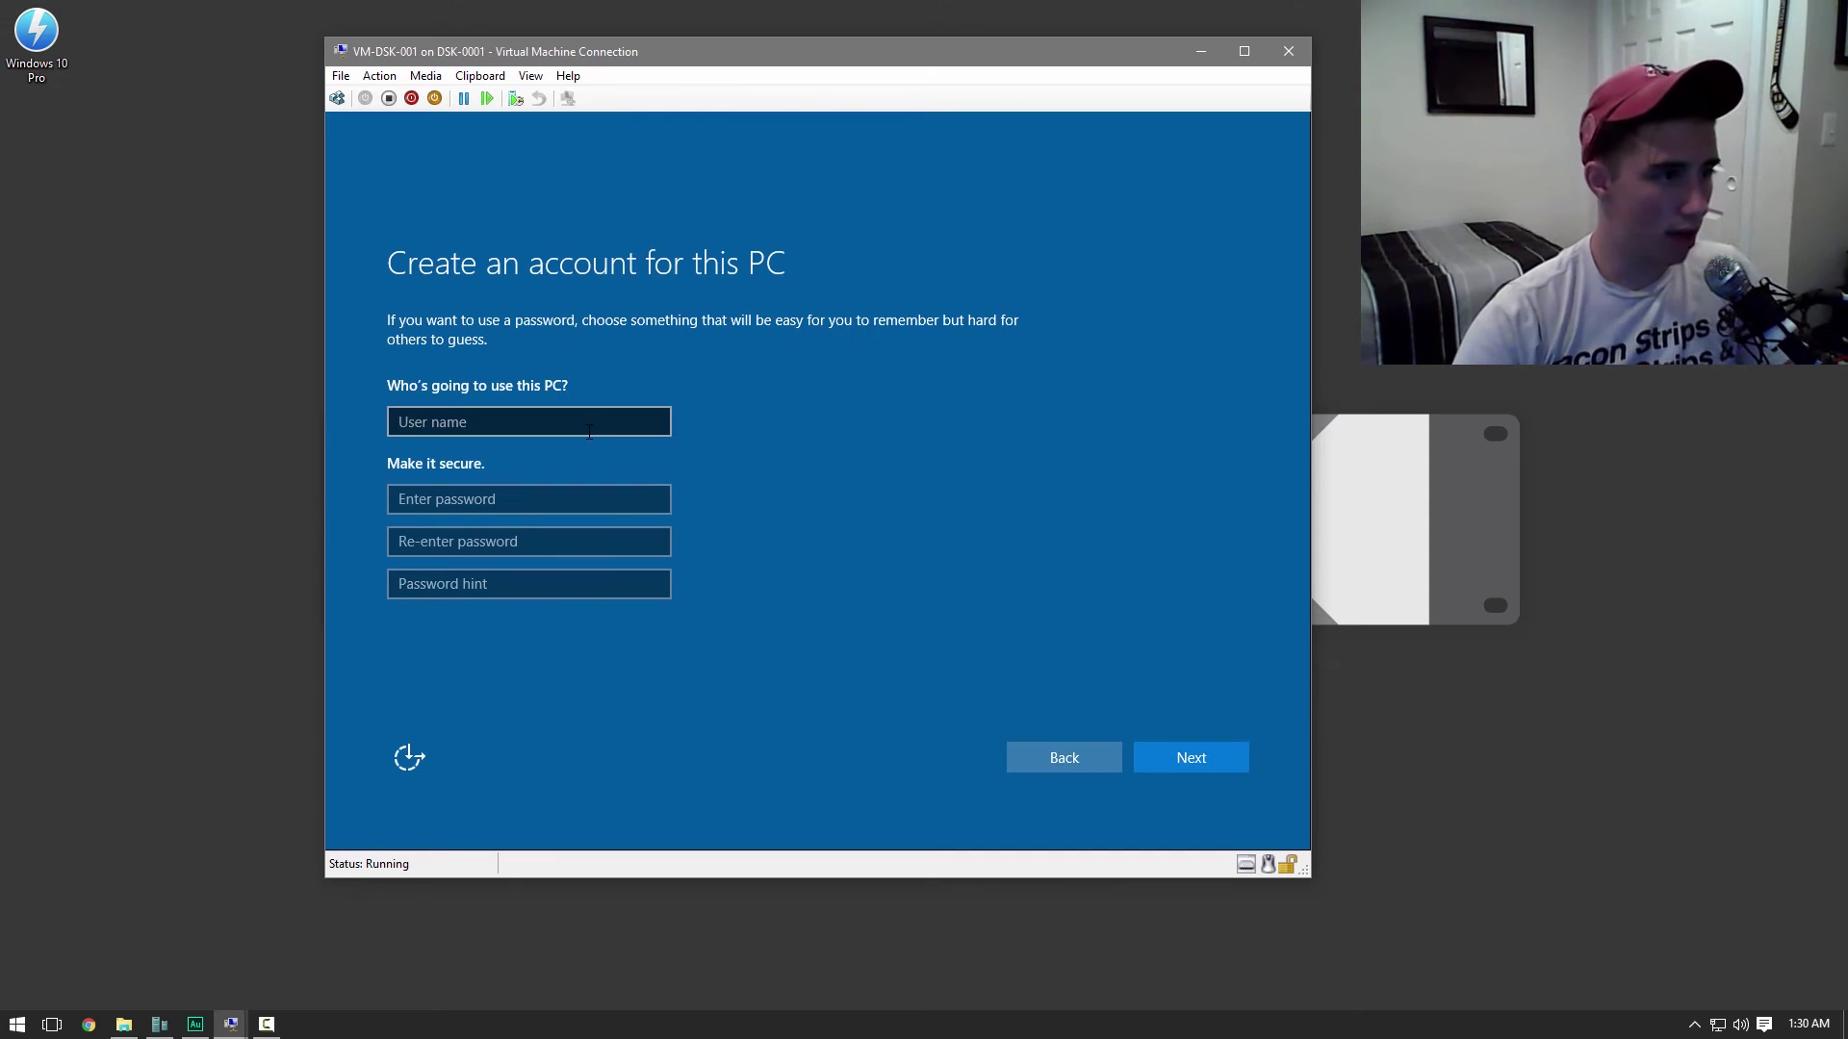
Create the local user 'admin' with a confirmed password and a password hint
left_click(588, 431)
type("admin")
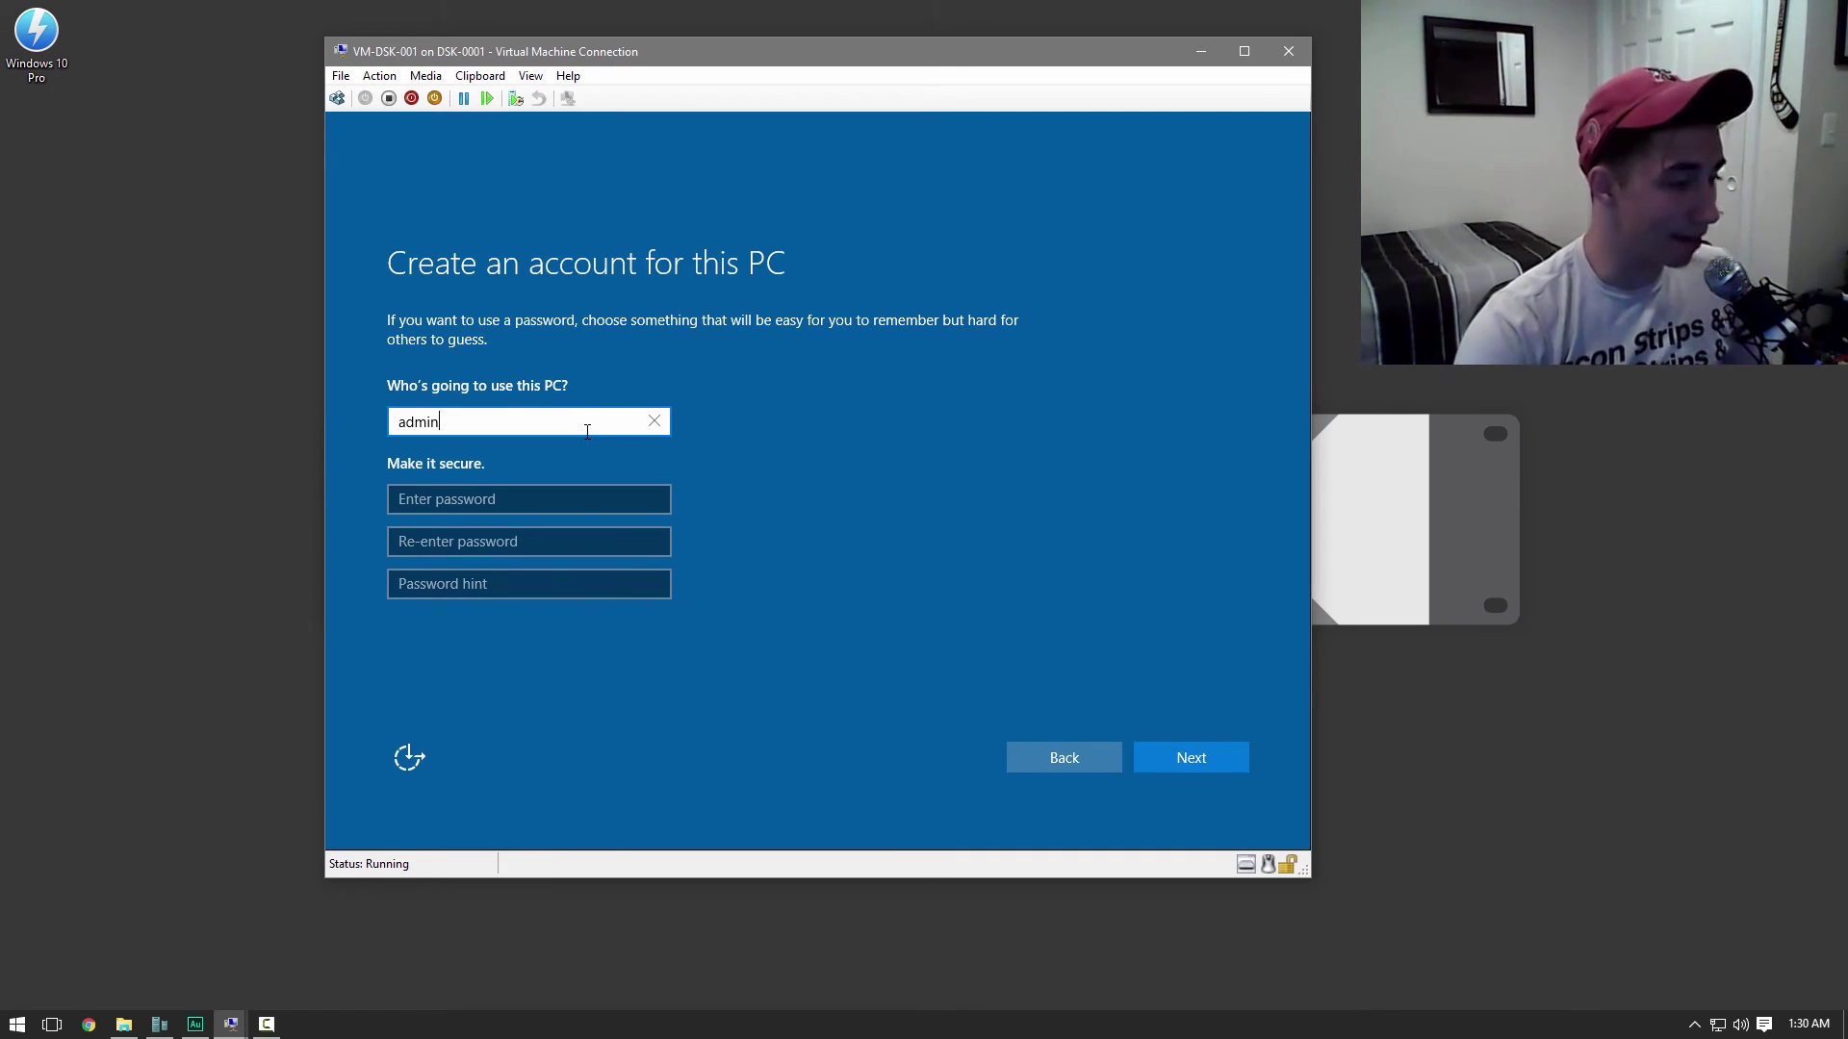
key("Tab")
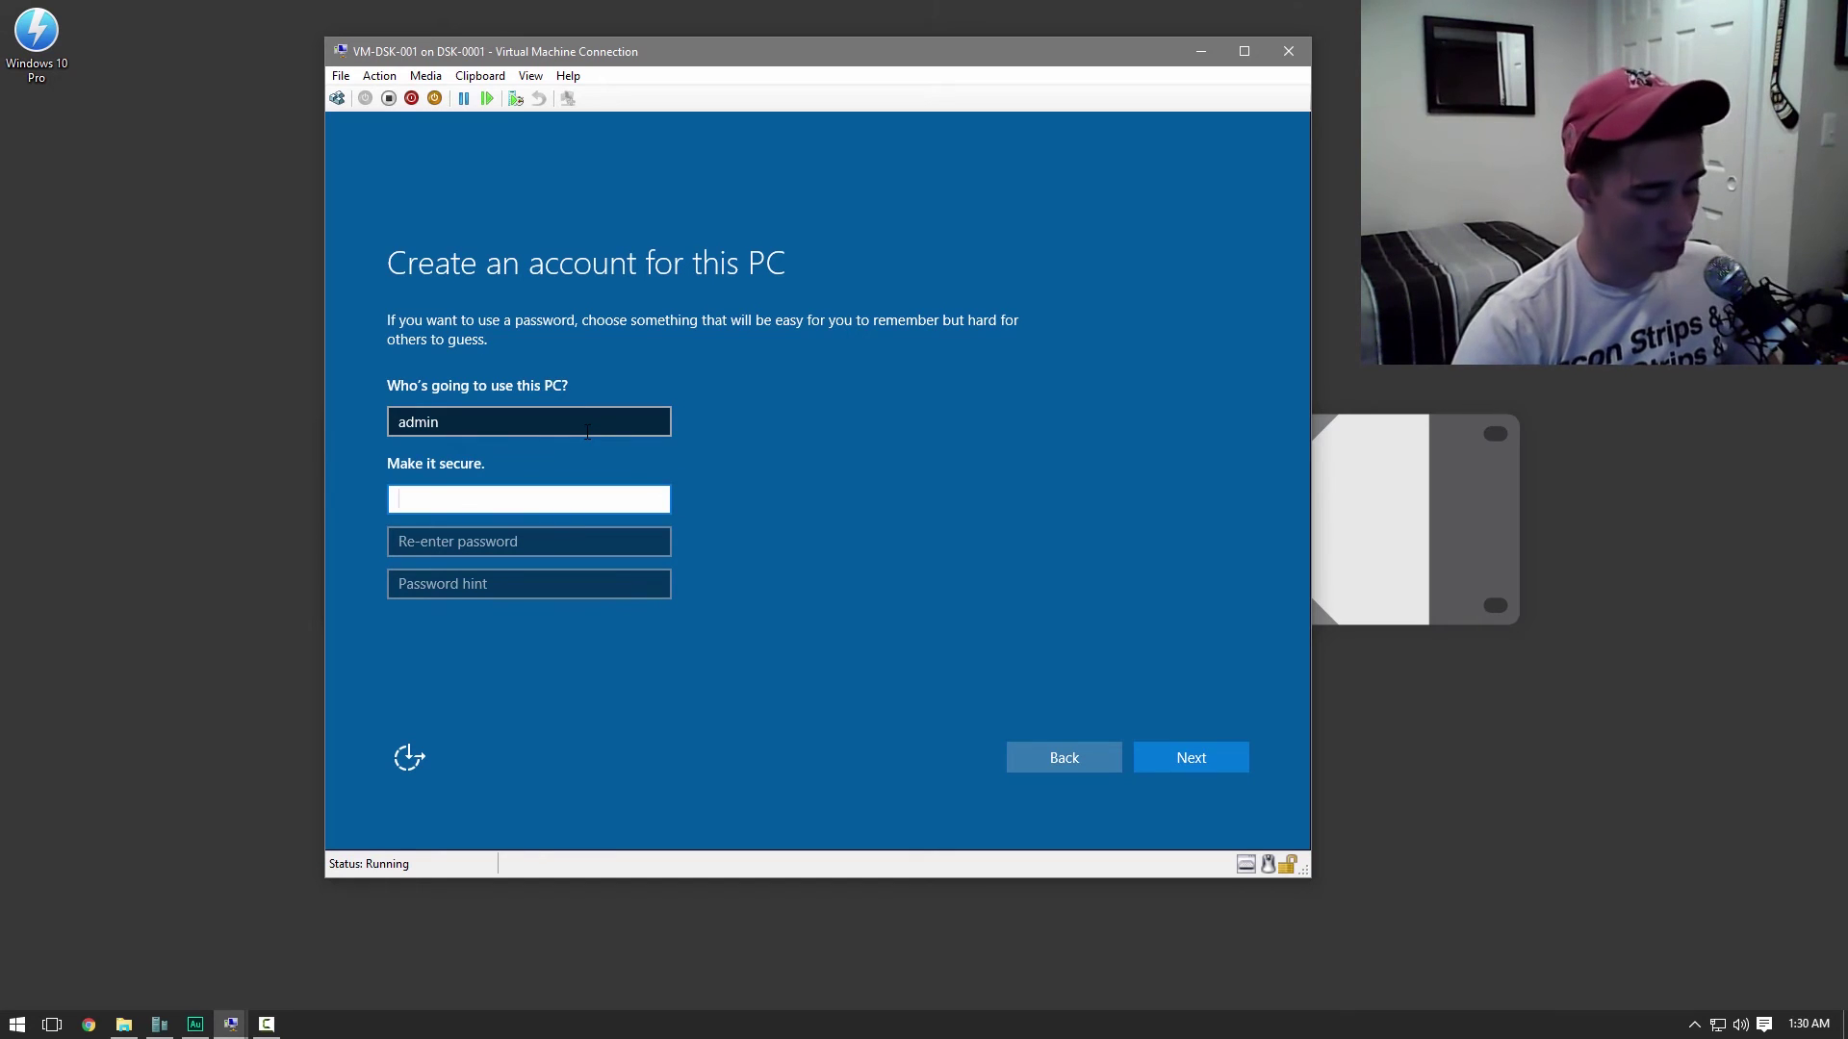
type("•")
key("ctrl+a")
type("••••••••")
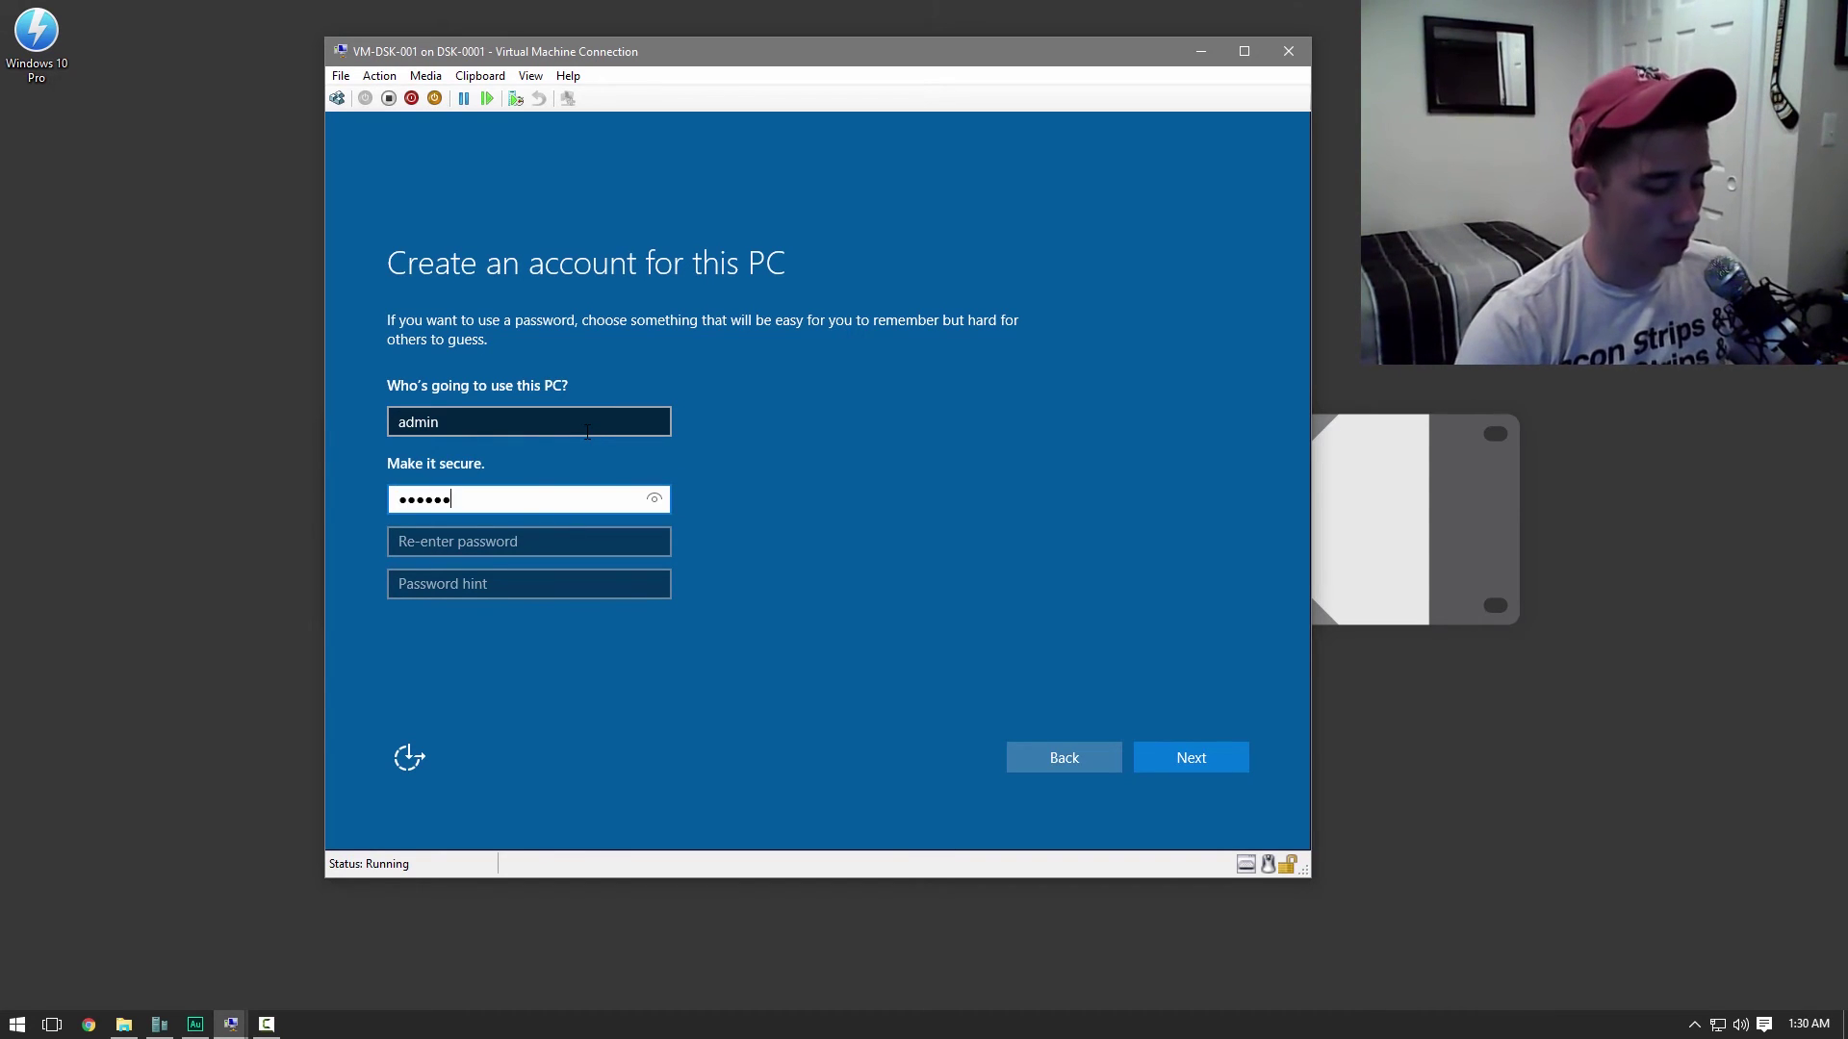
type("•")
key("Tab")
type("•••••••••")
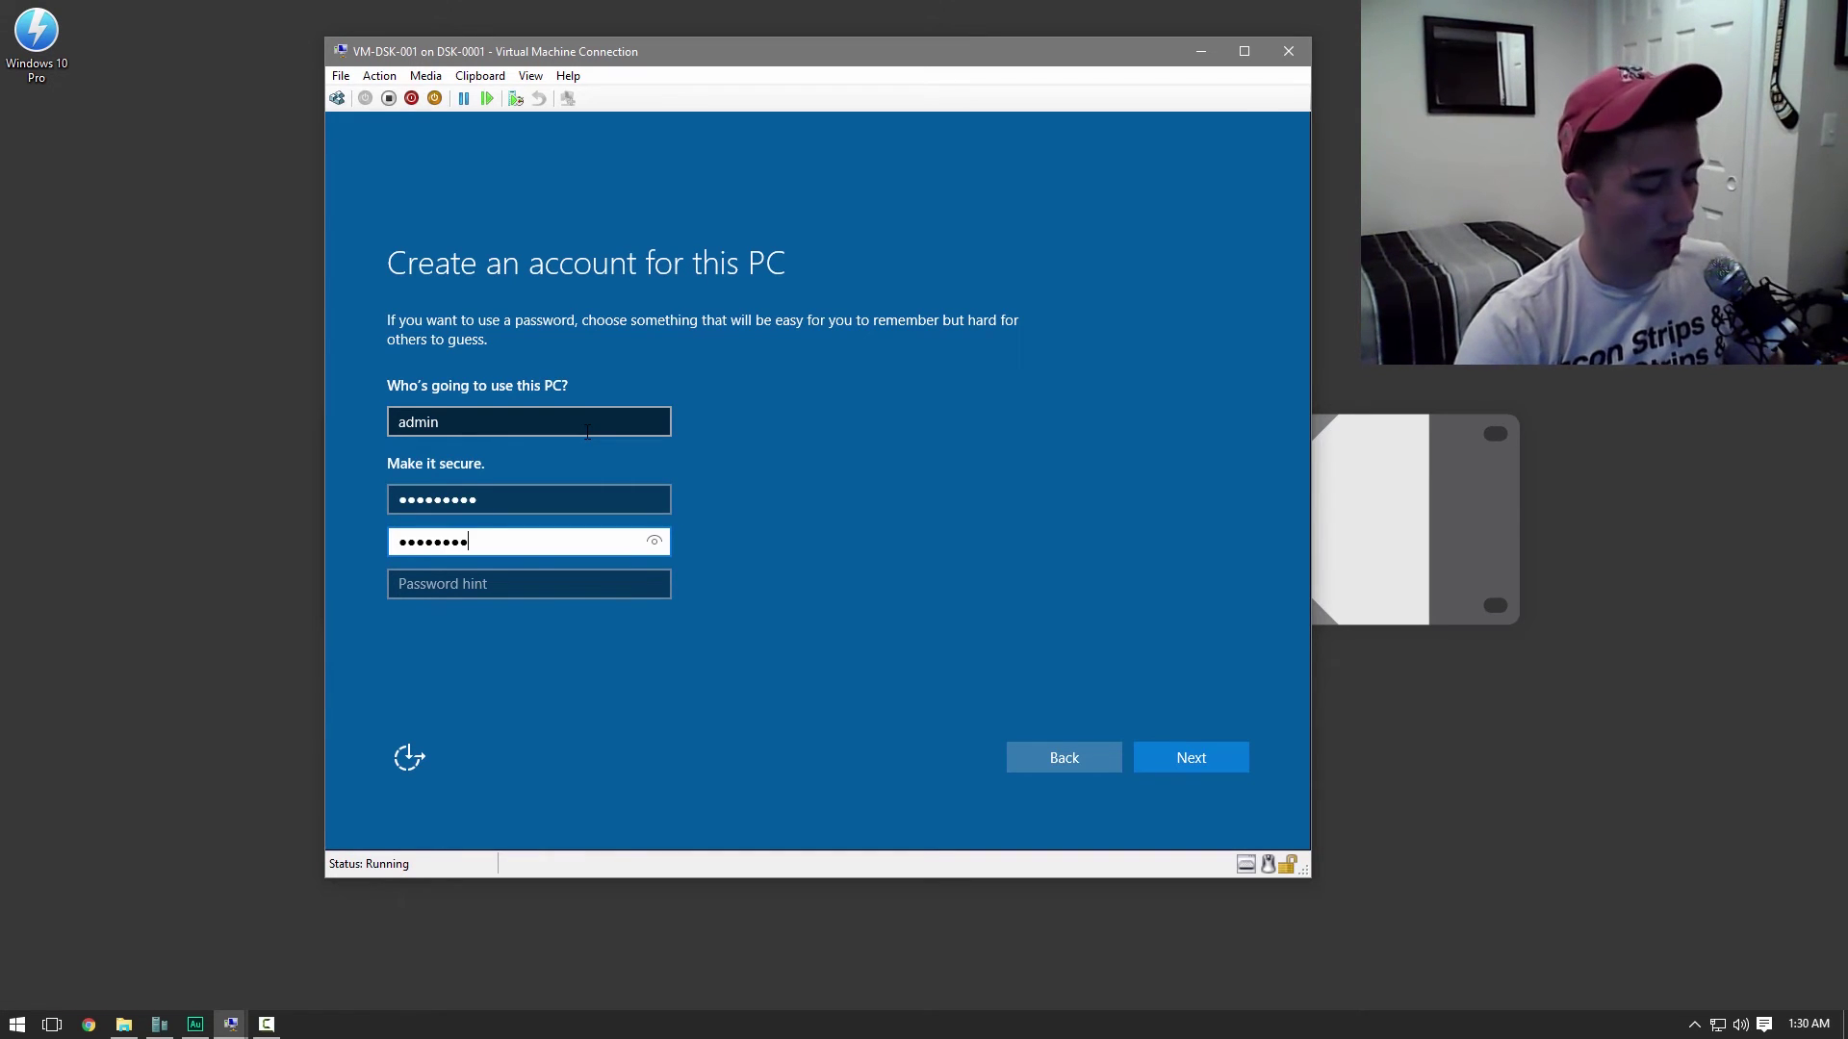
key("Tab")
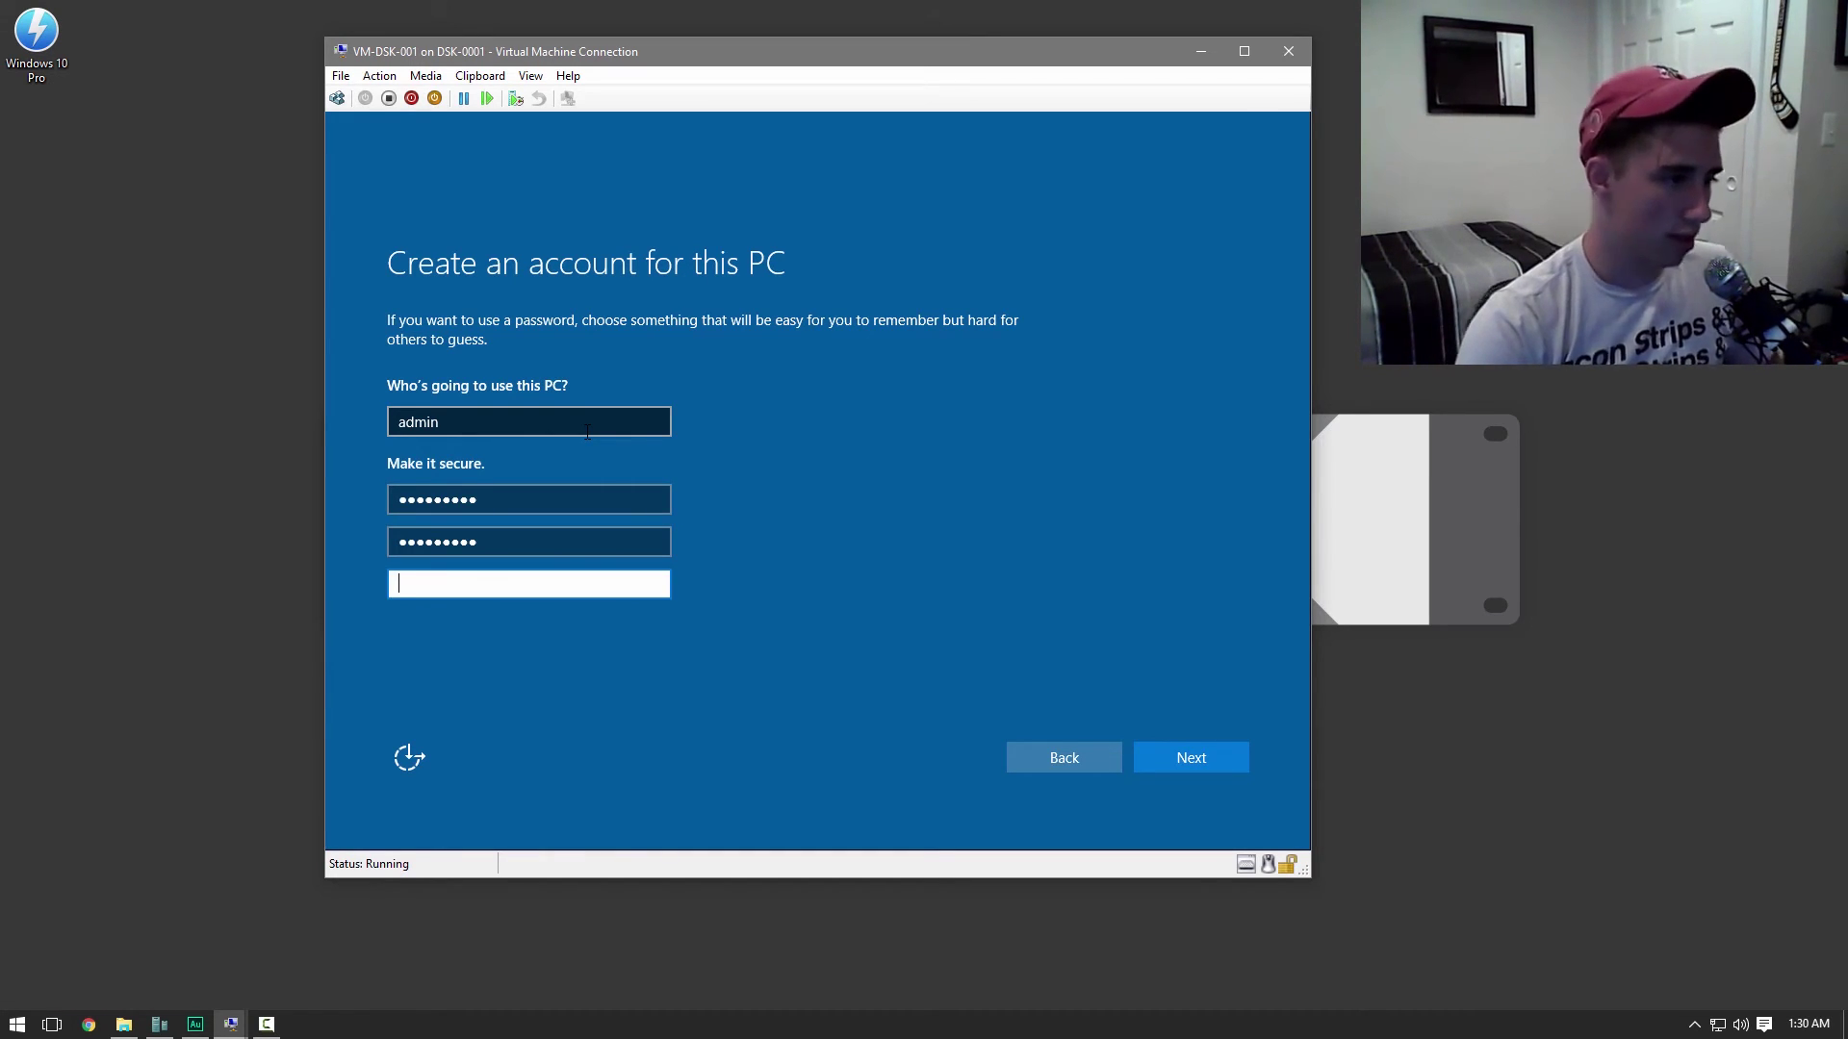
type("password yo")
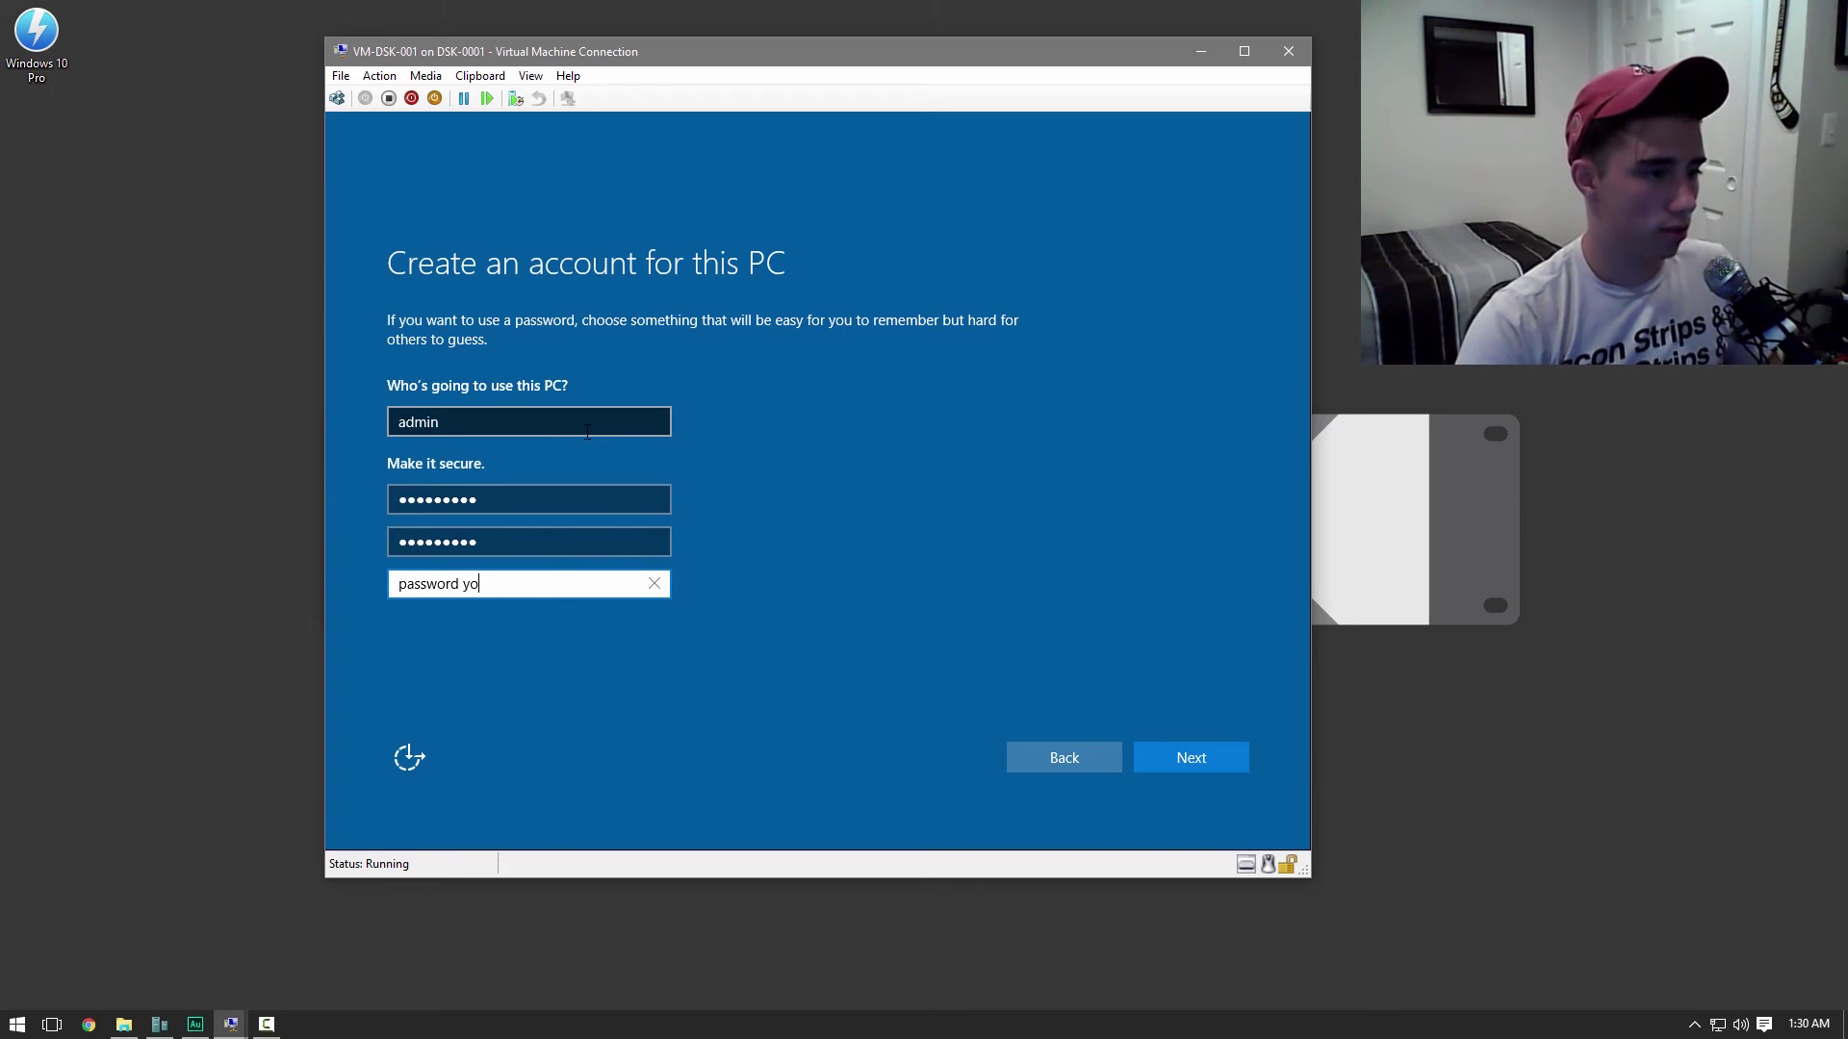
key("Return")
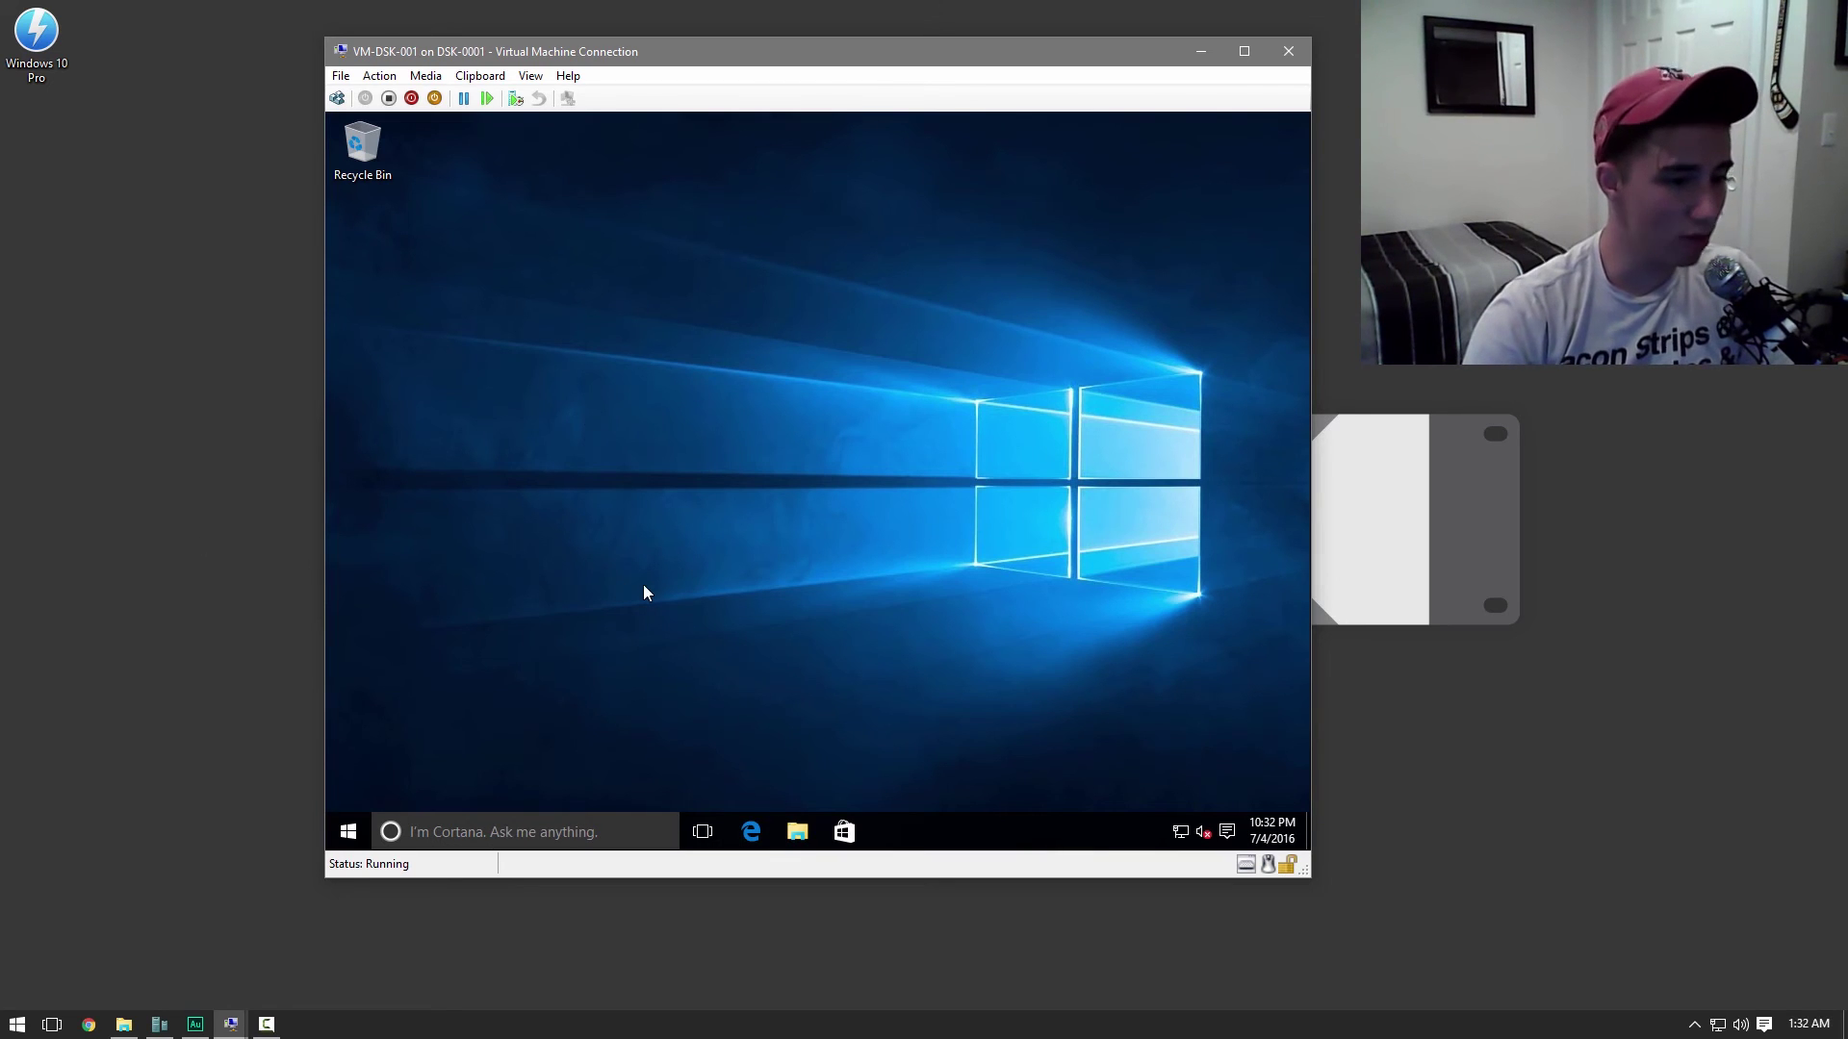
Open Network and Sharing Center from the VM's system-tray network icon
right_click(1183, 840)
left_click(1191, 822)
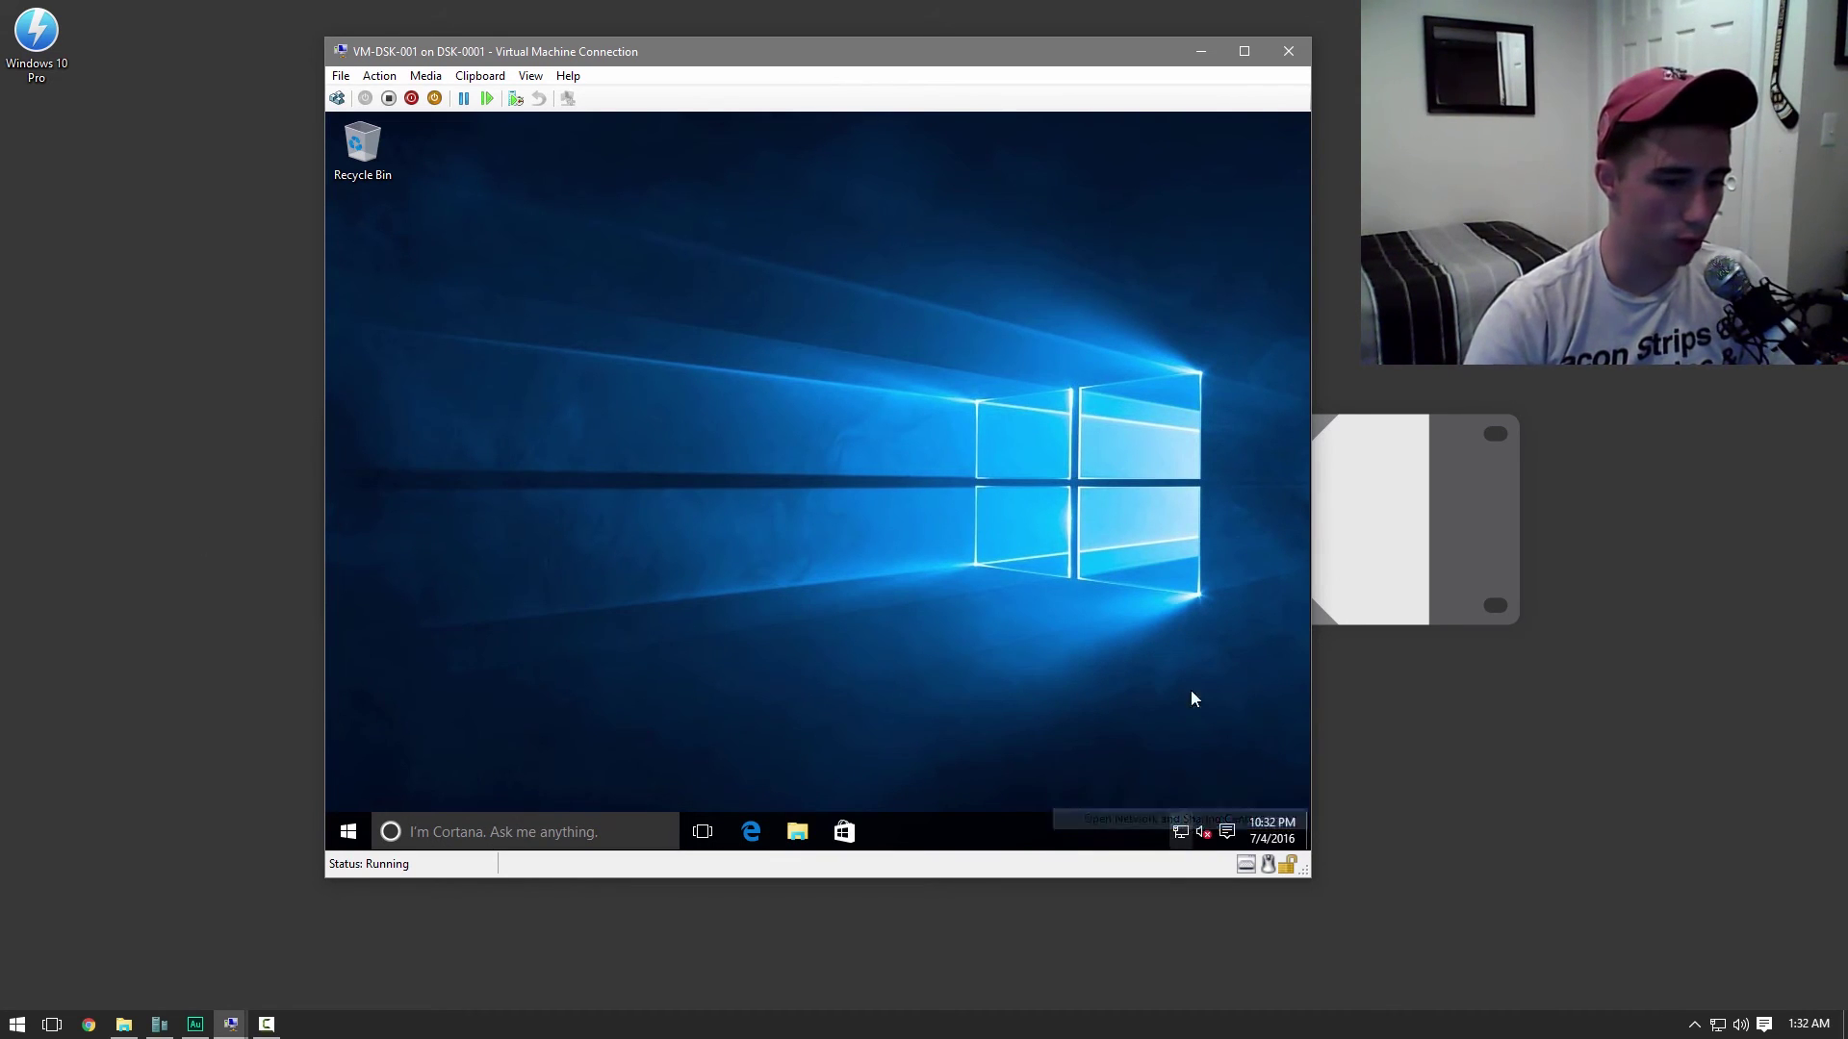
Open This PC's system properties and the Computer Name/Domain Changes dialog
left_click(797, 831)
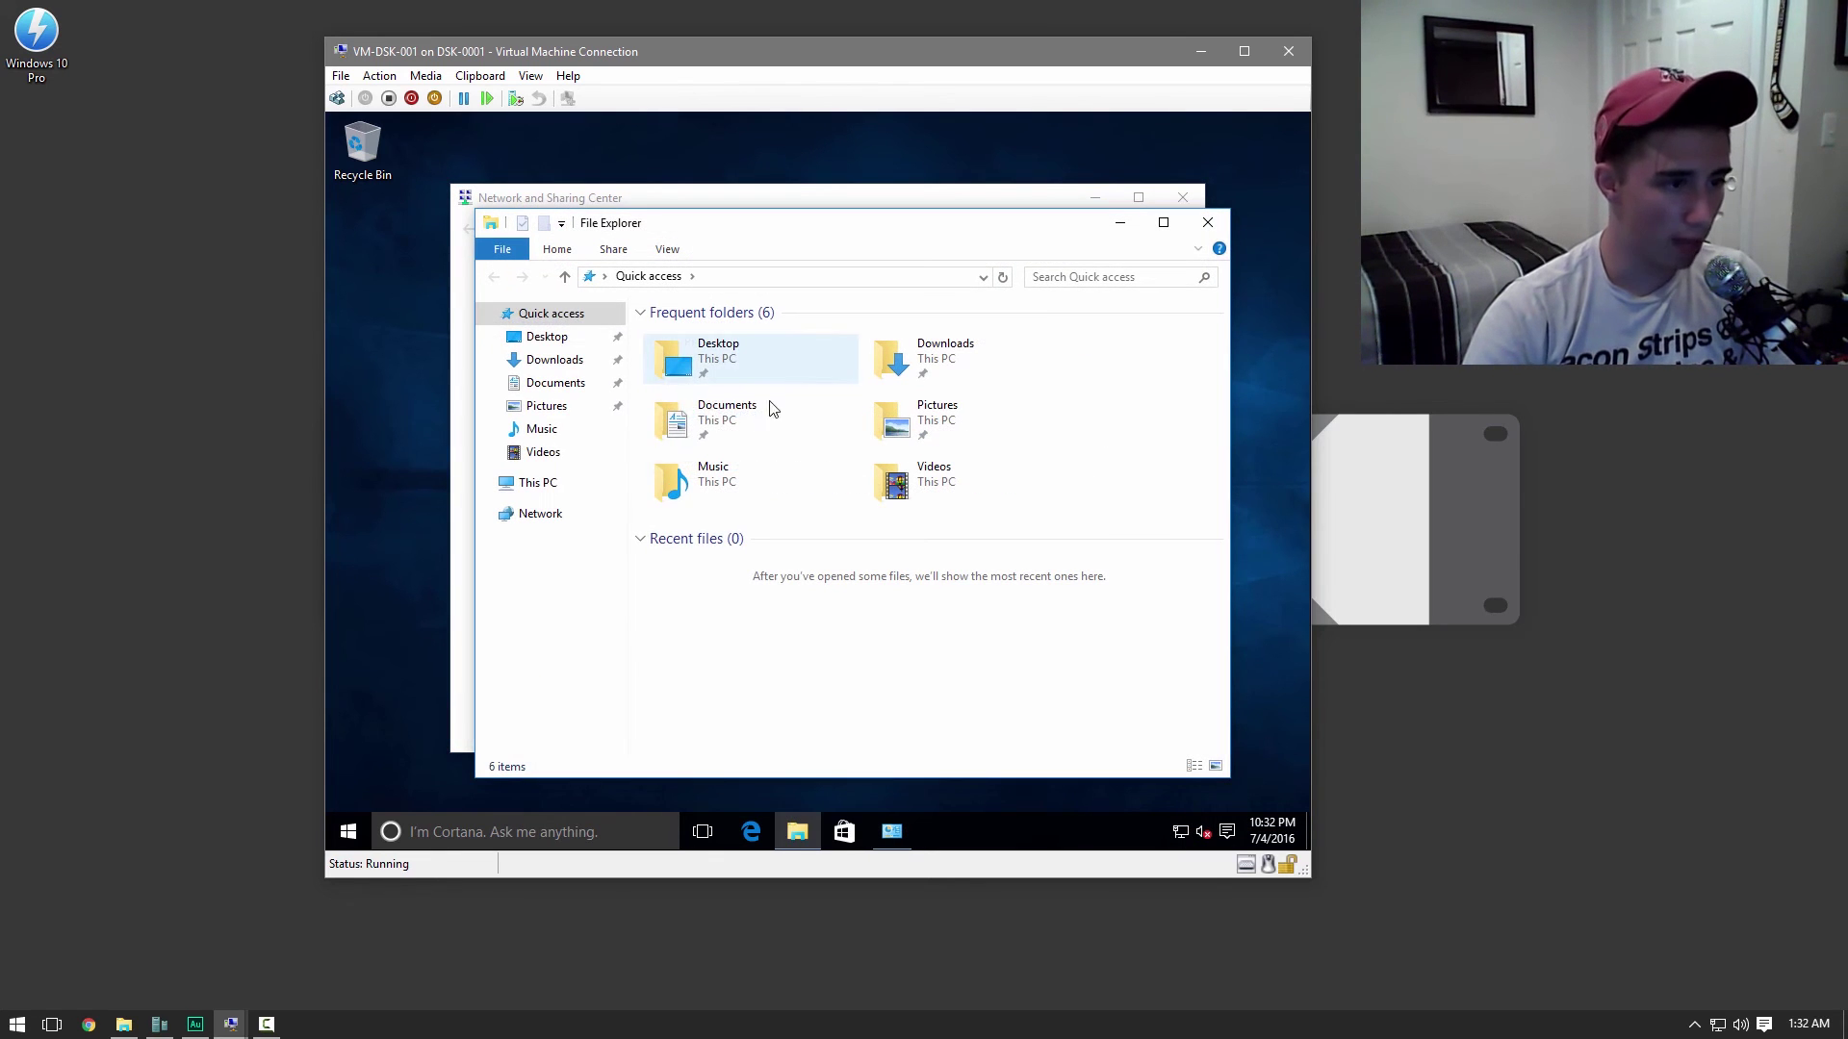
right_click(555, 483)
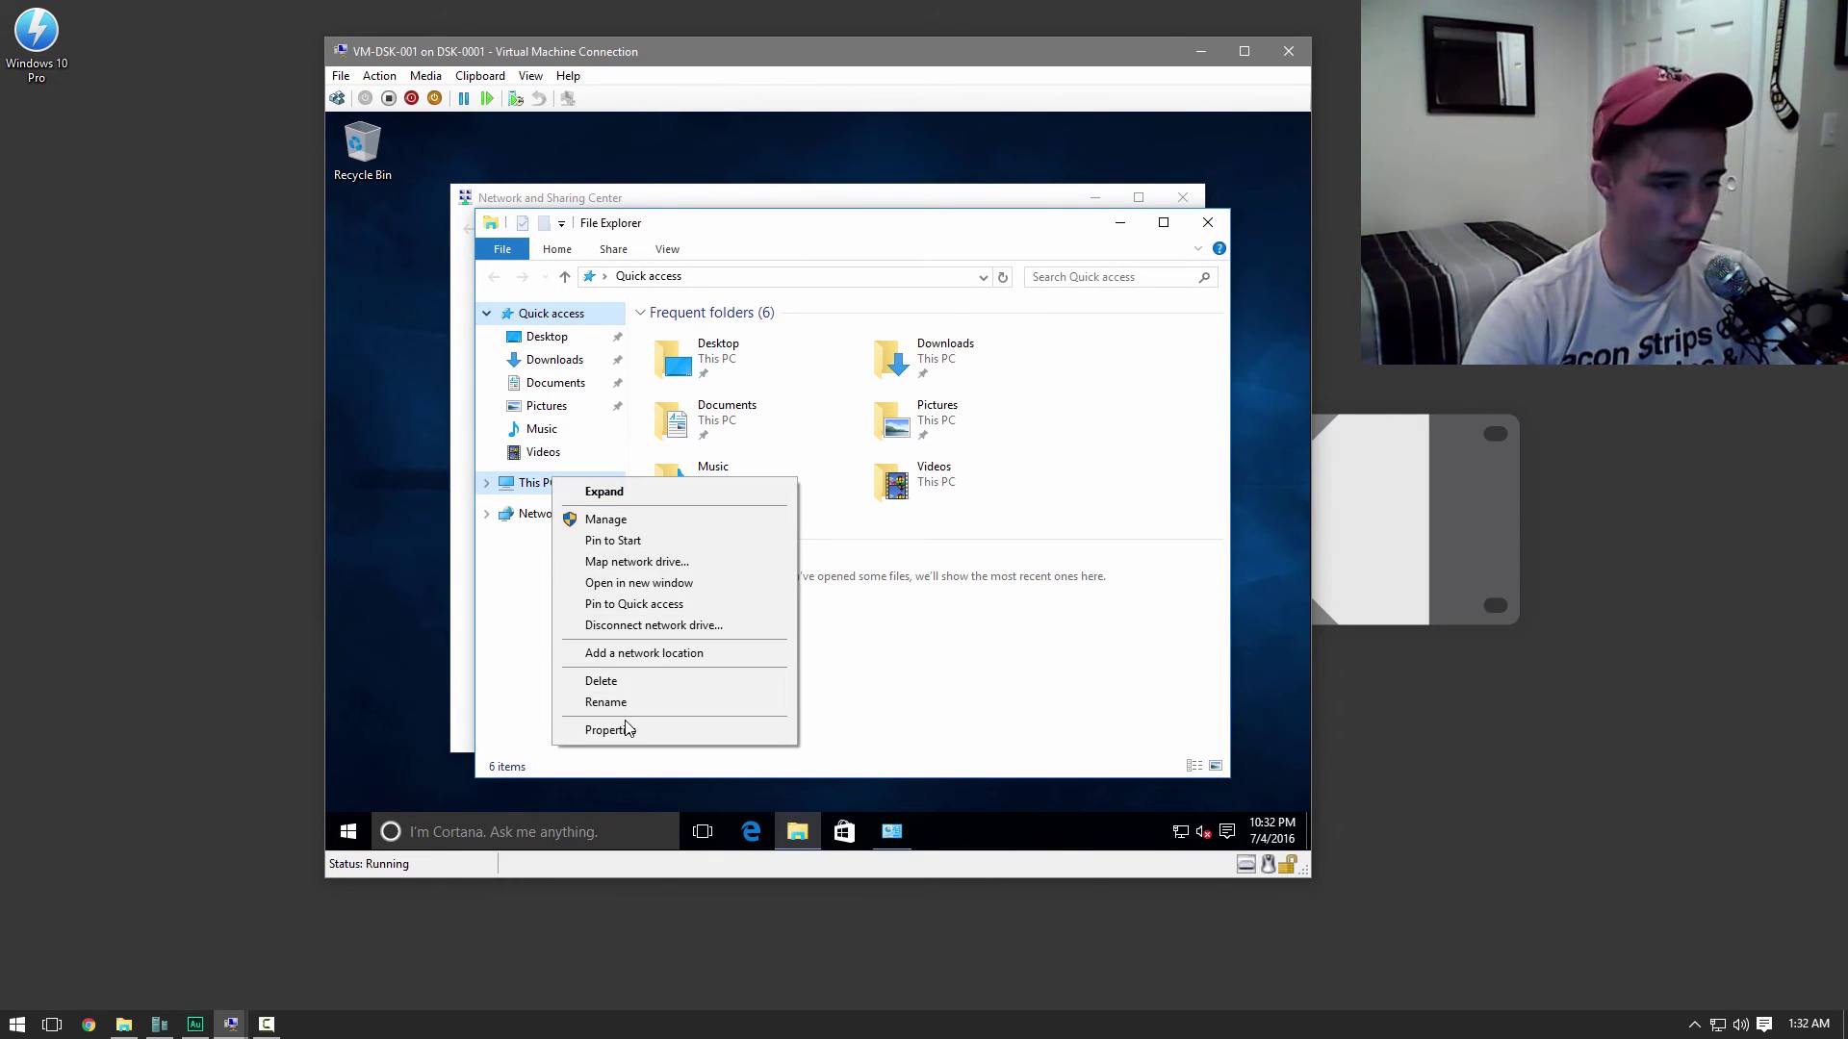
left_click(578, 730)
left_click(1164, 567)
left_click(752, 495)
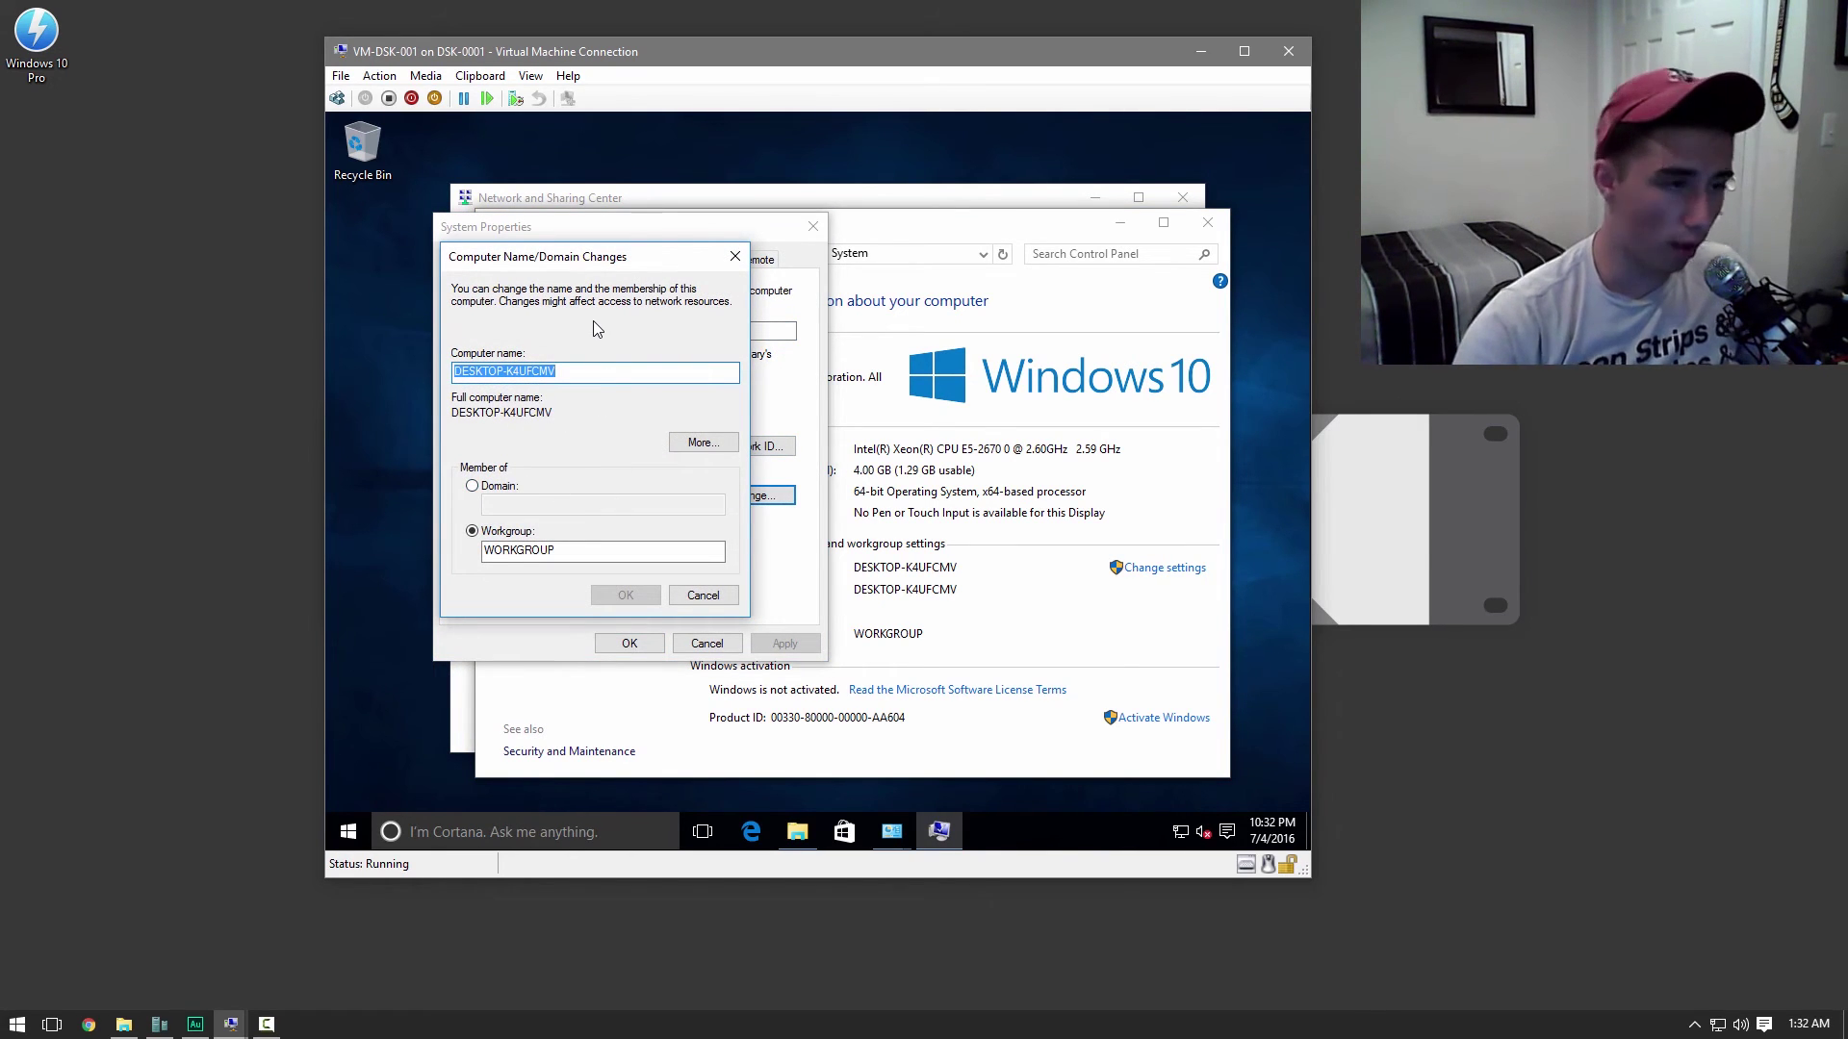
Set the computer name to VM-DSK-001 and the domain to jacktastic.net
type("VM")
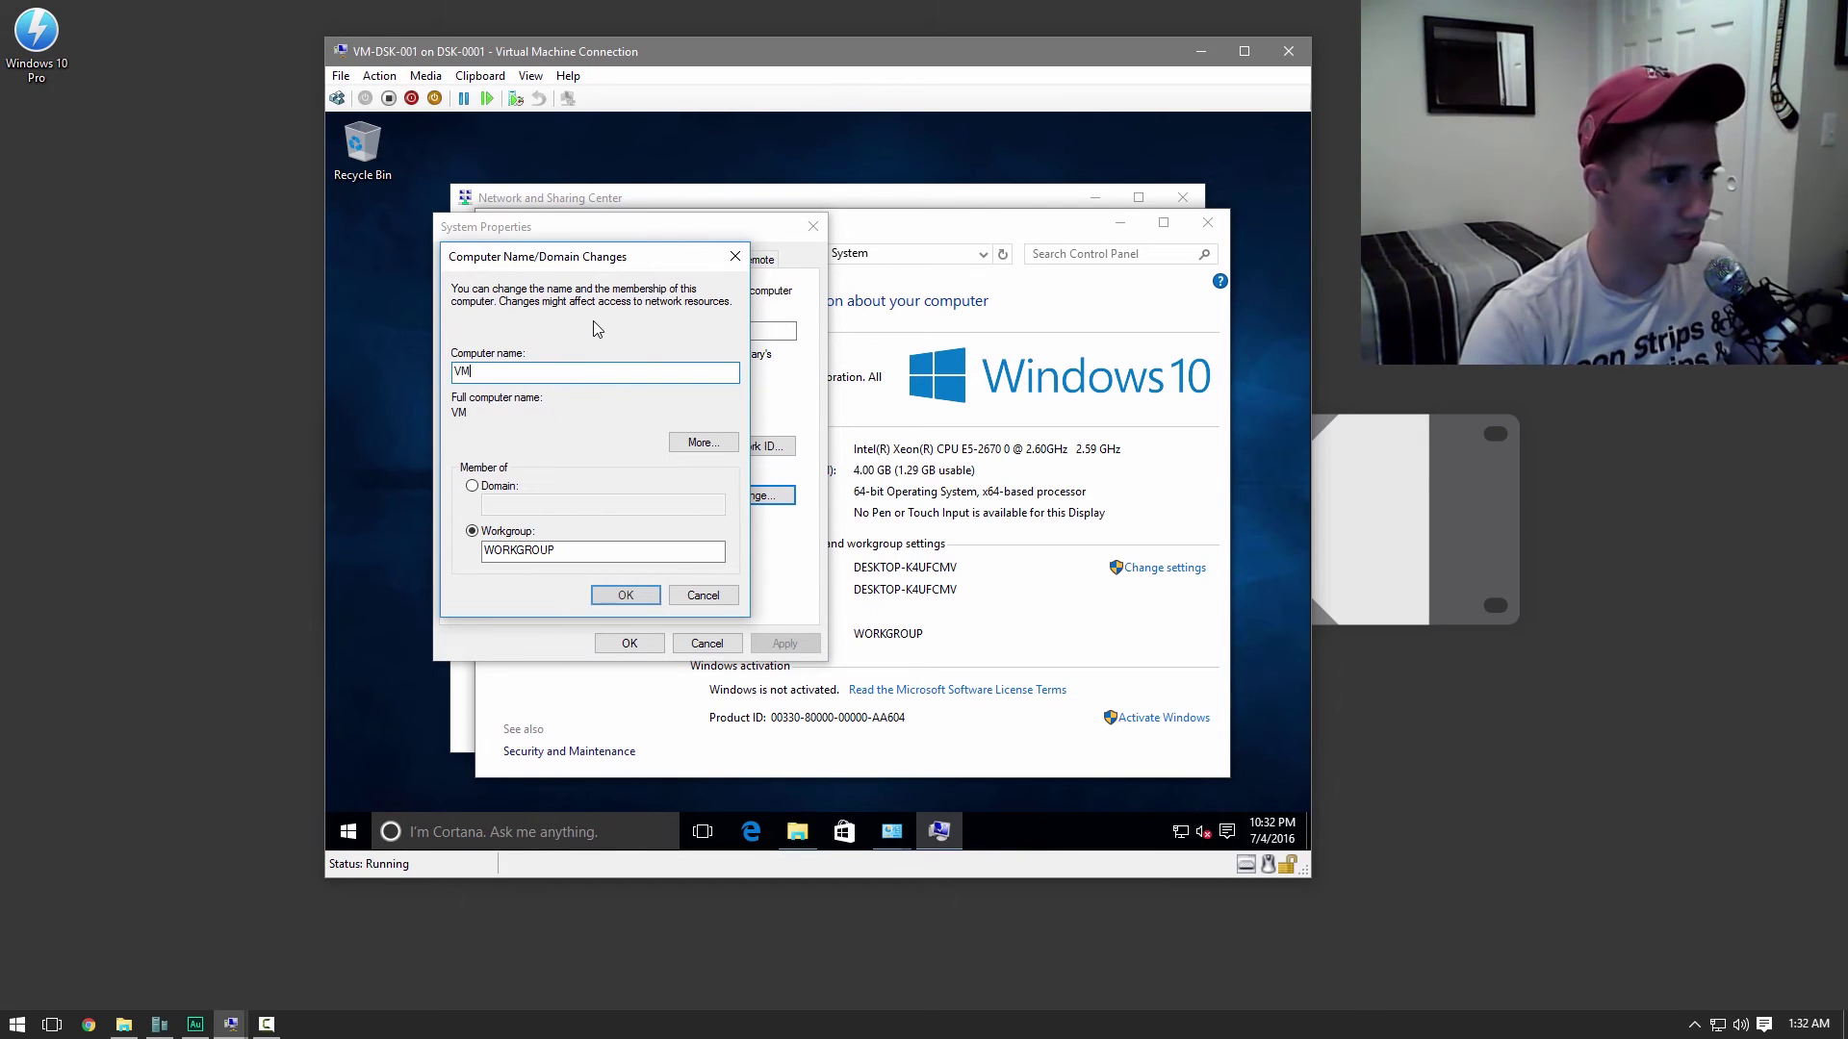
type("-DSK-001")
left_click(473, 489)
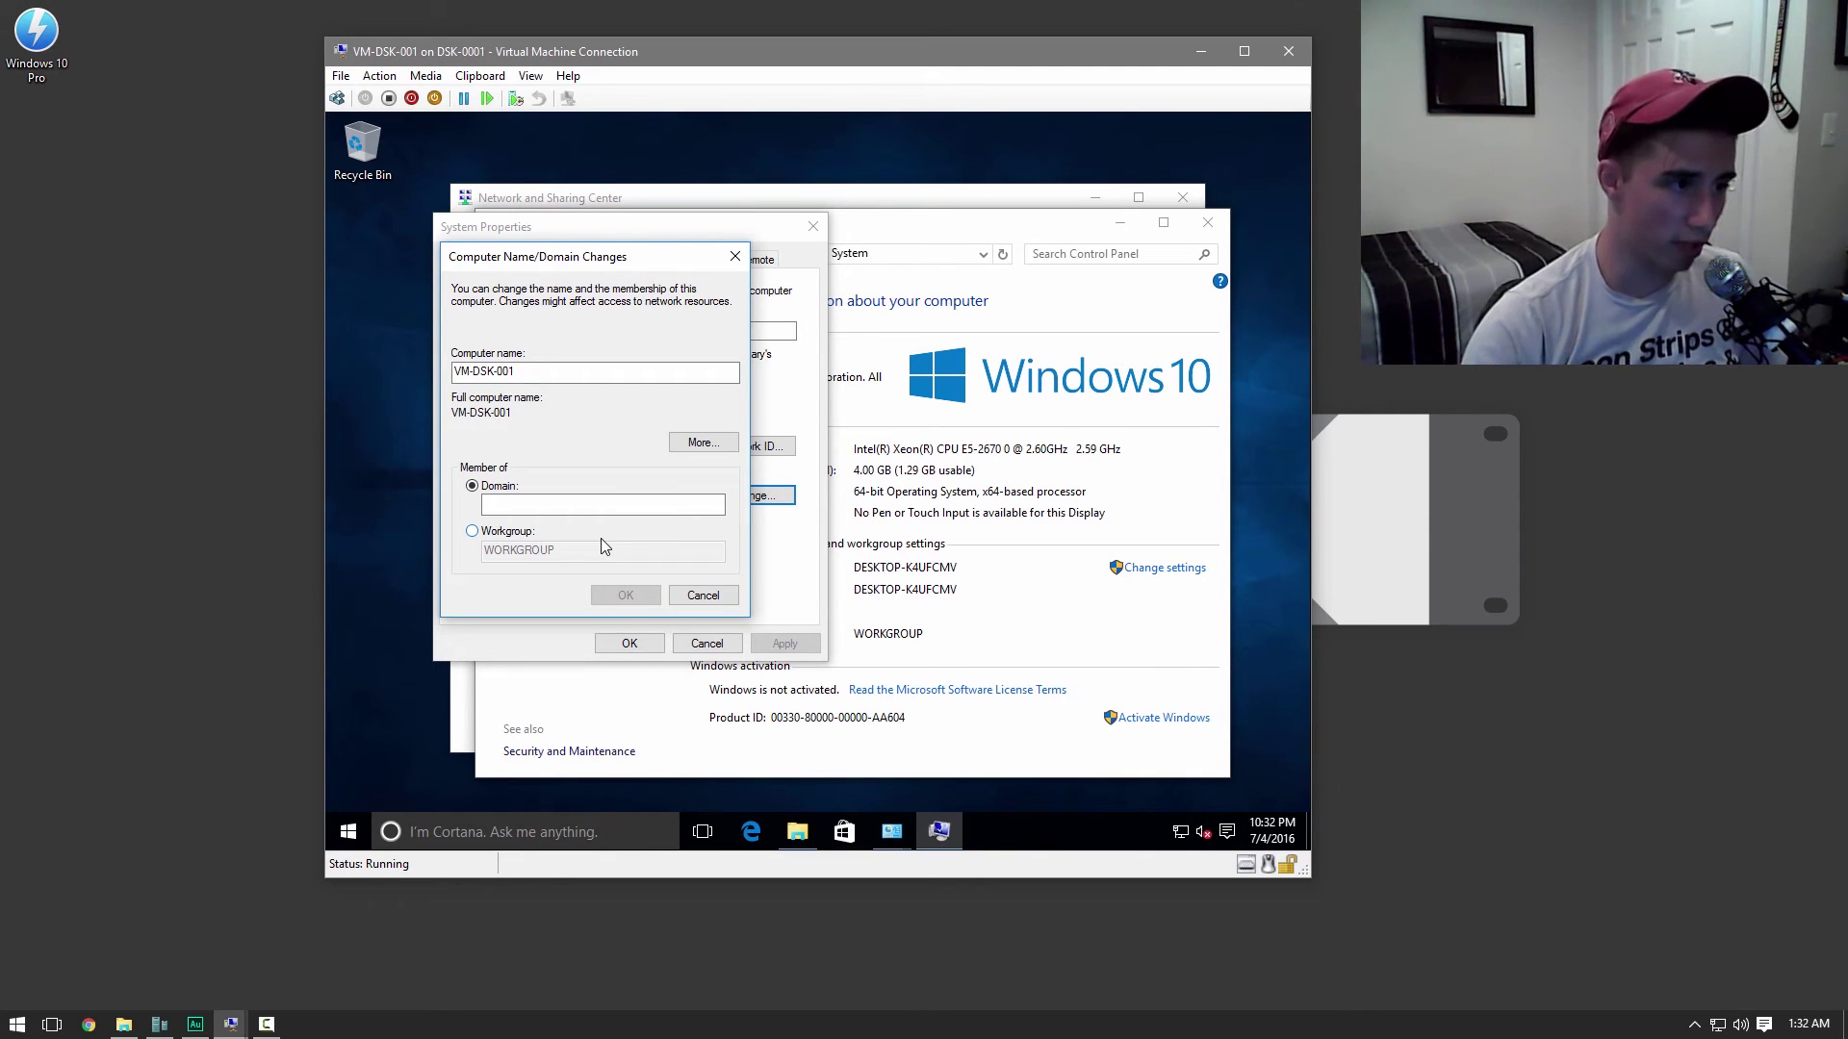
double_click(481, 372)
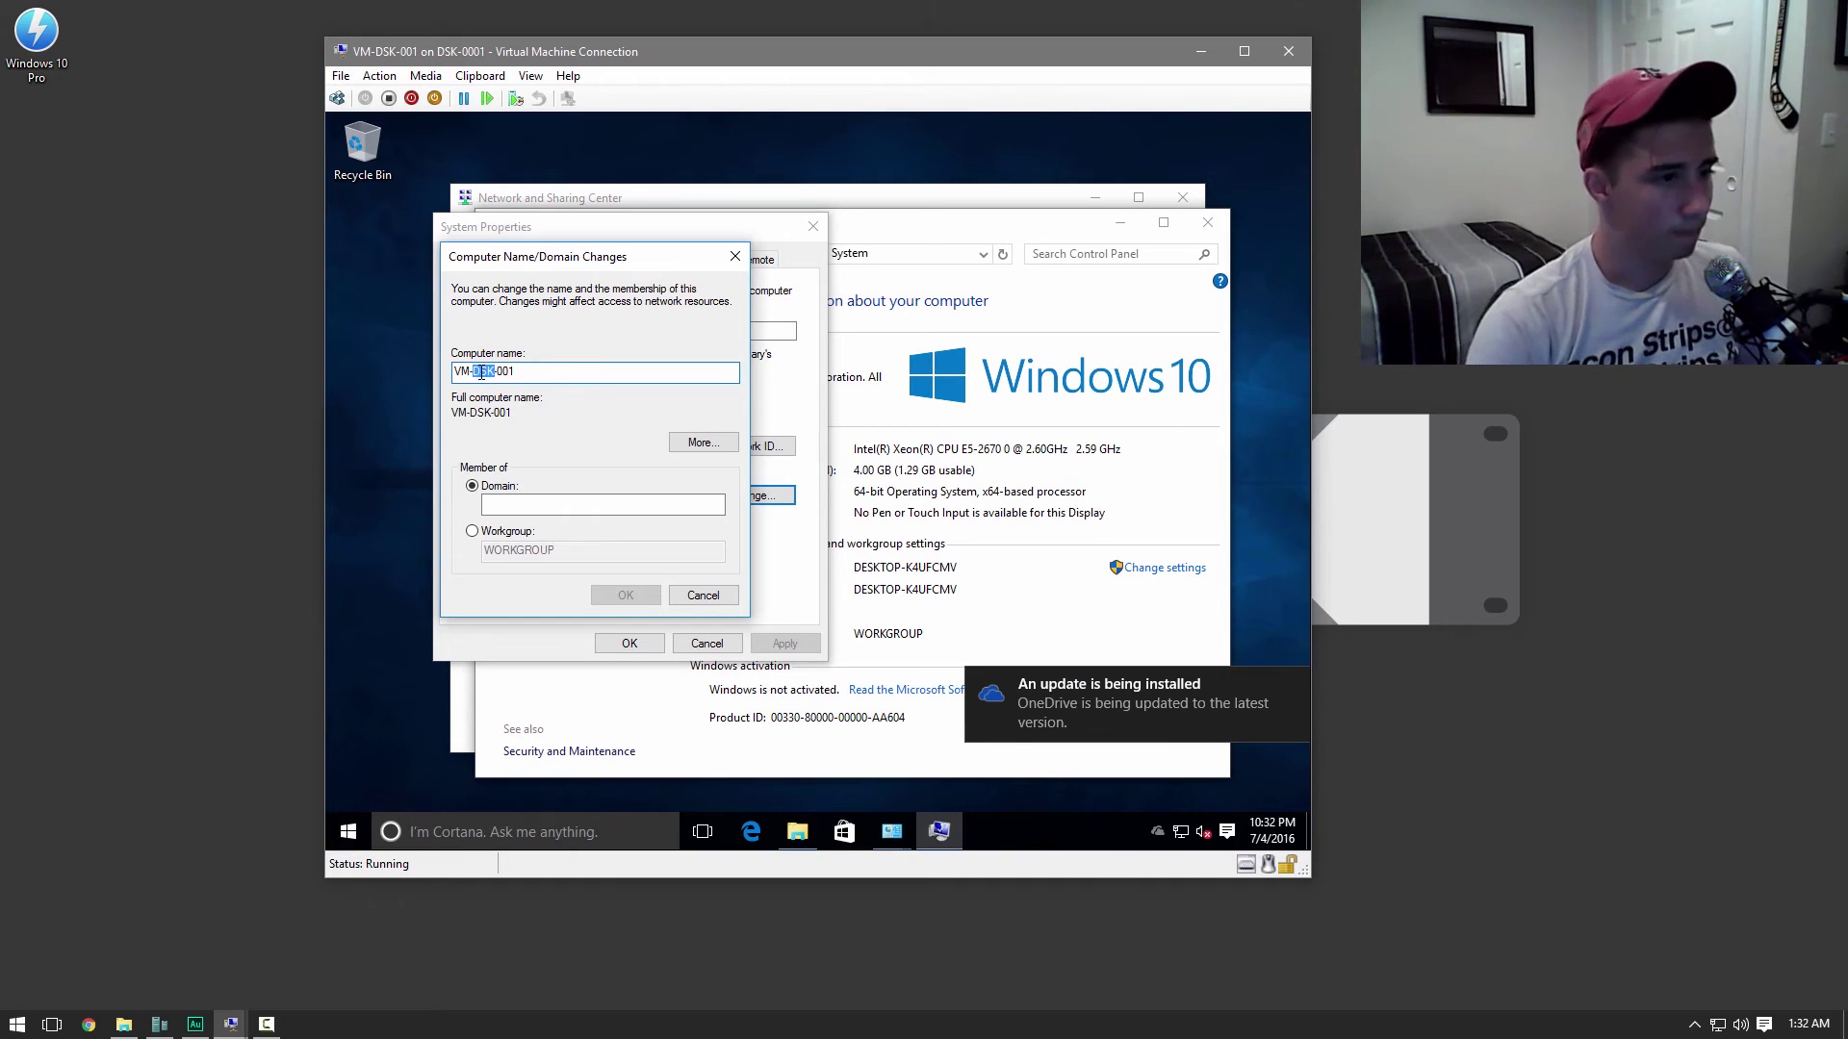
type("WRK")
key("BackSpace")
key("BackSpace")
key("BackSpace")
type("DSK")
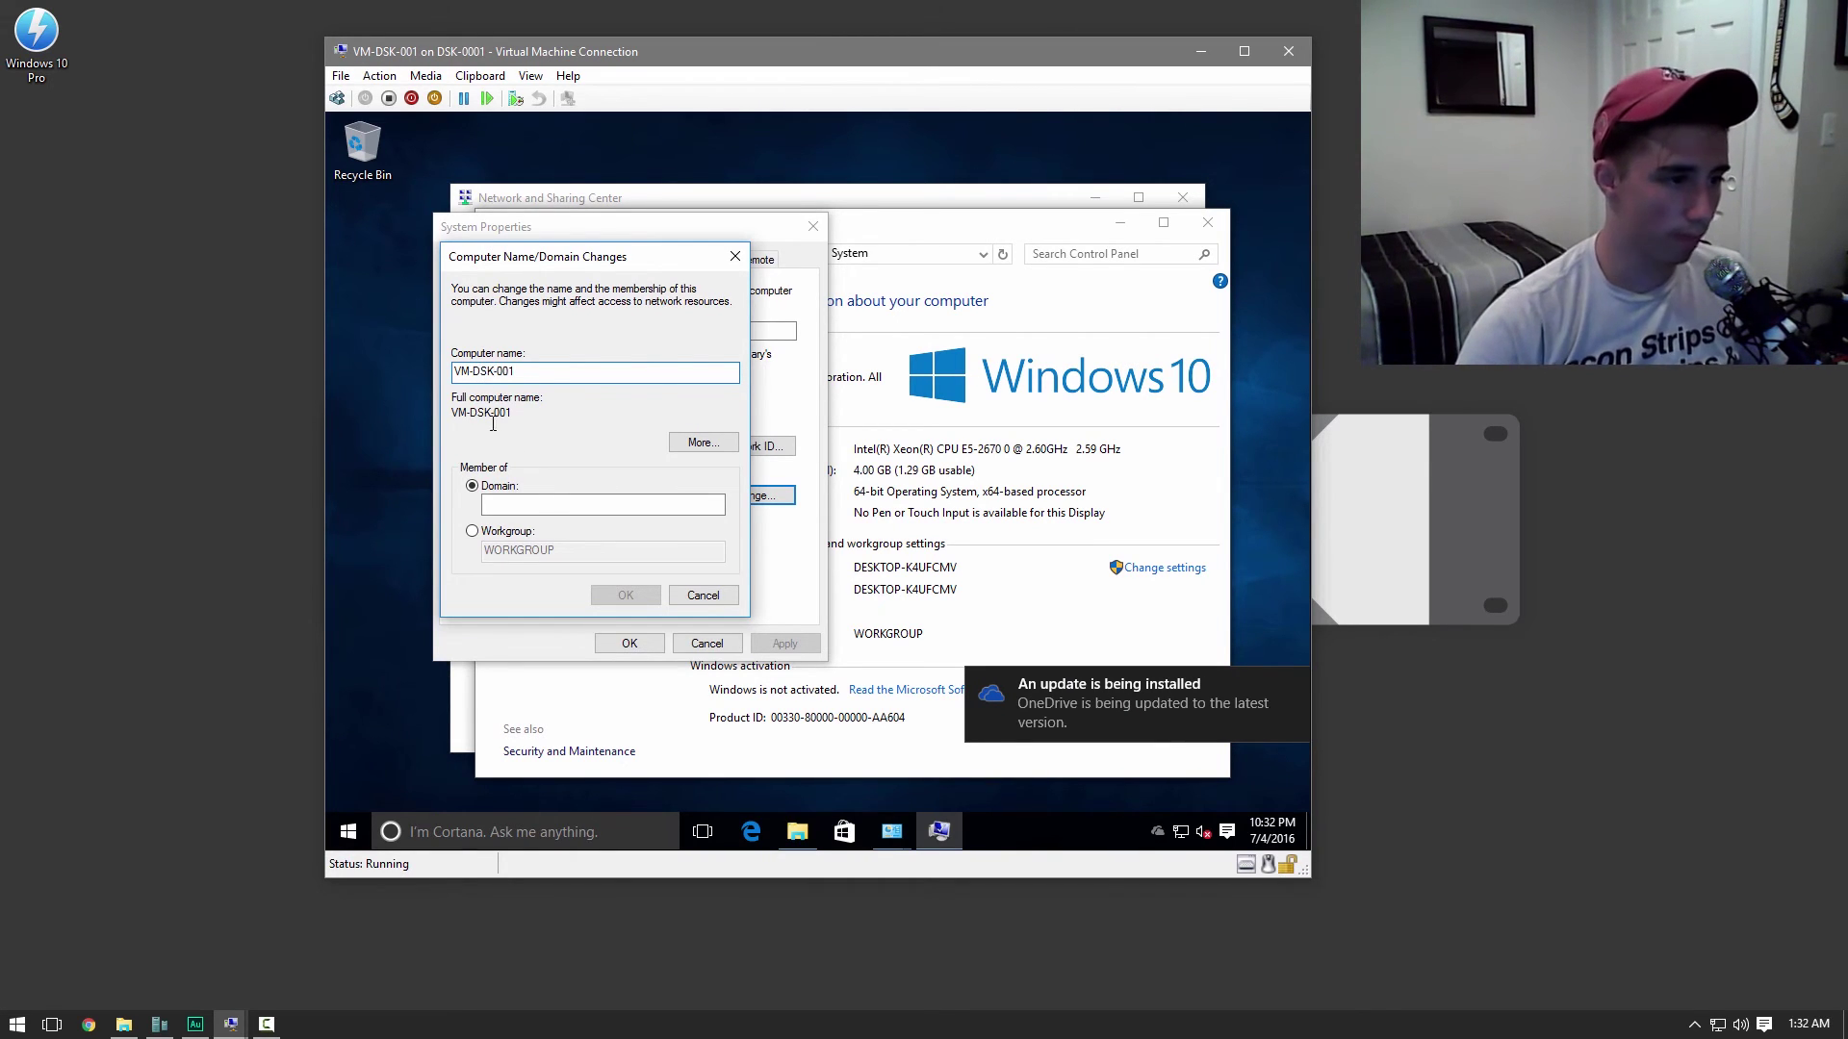
left_click(539, 502)
type("jacktastic.net")
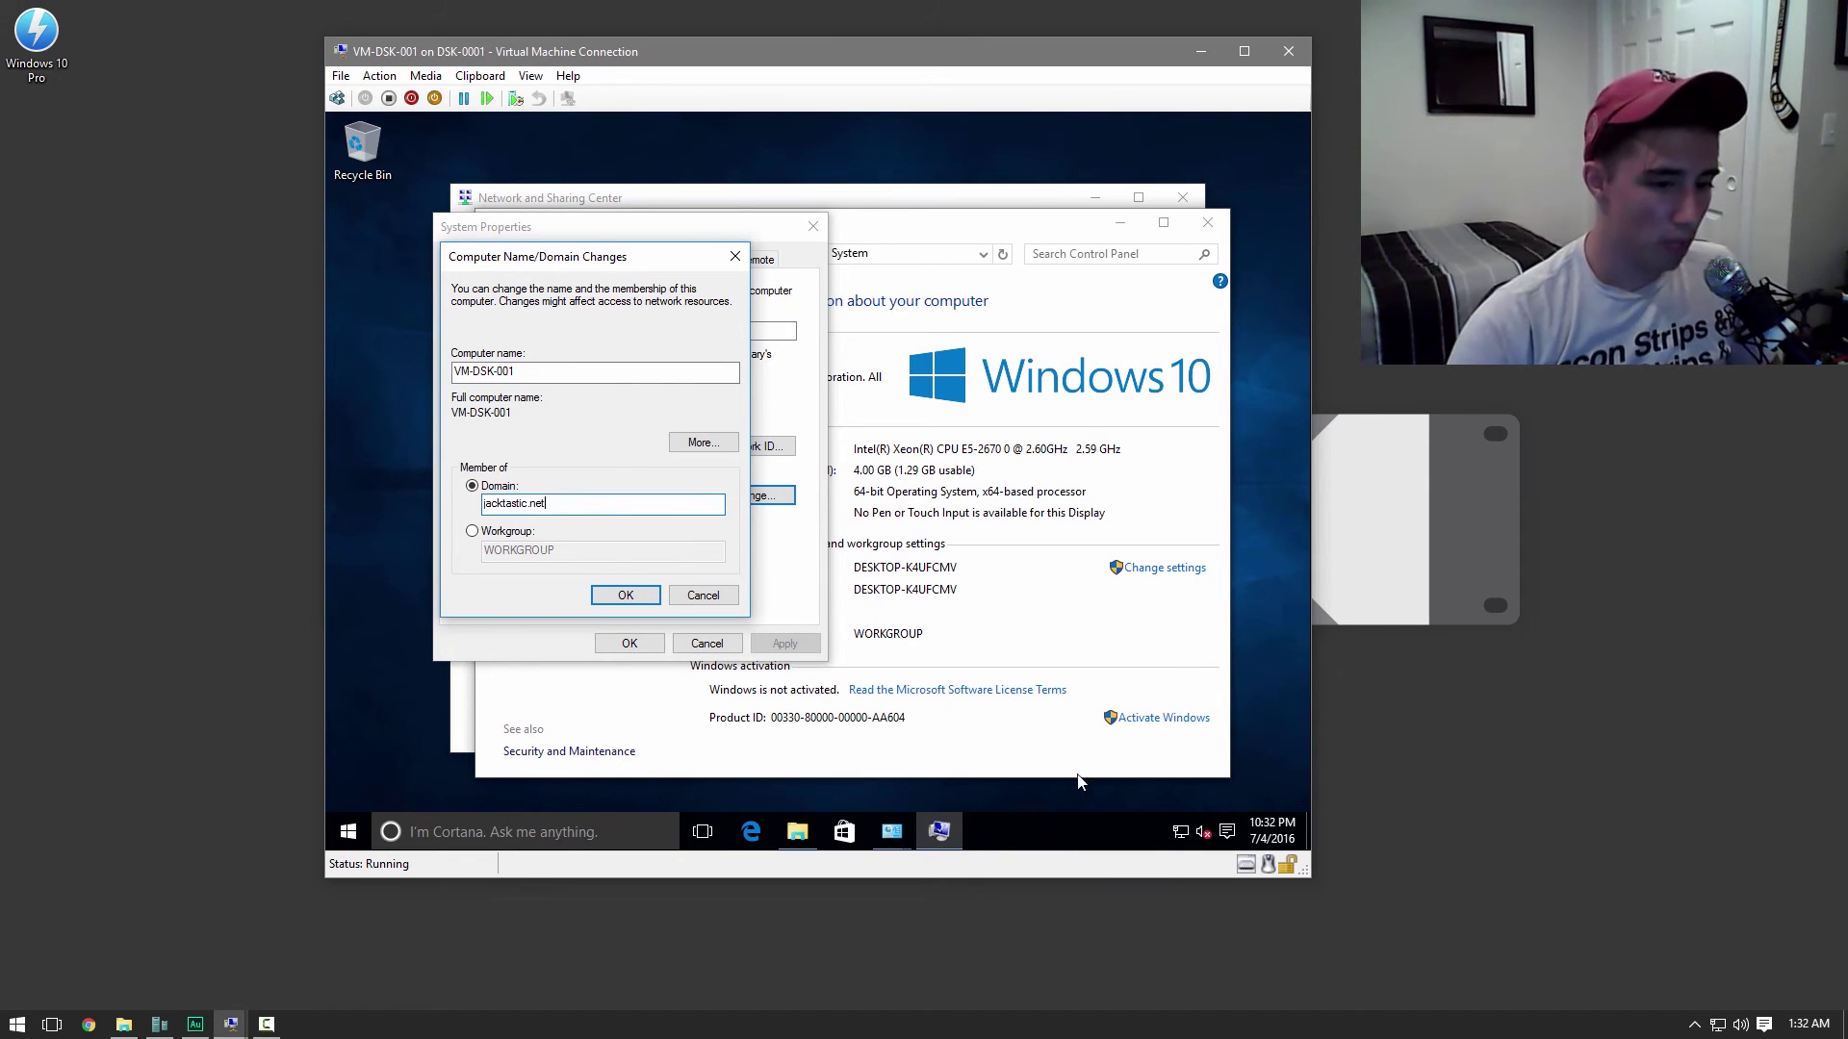
left_click(1157, 831)
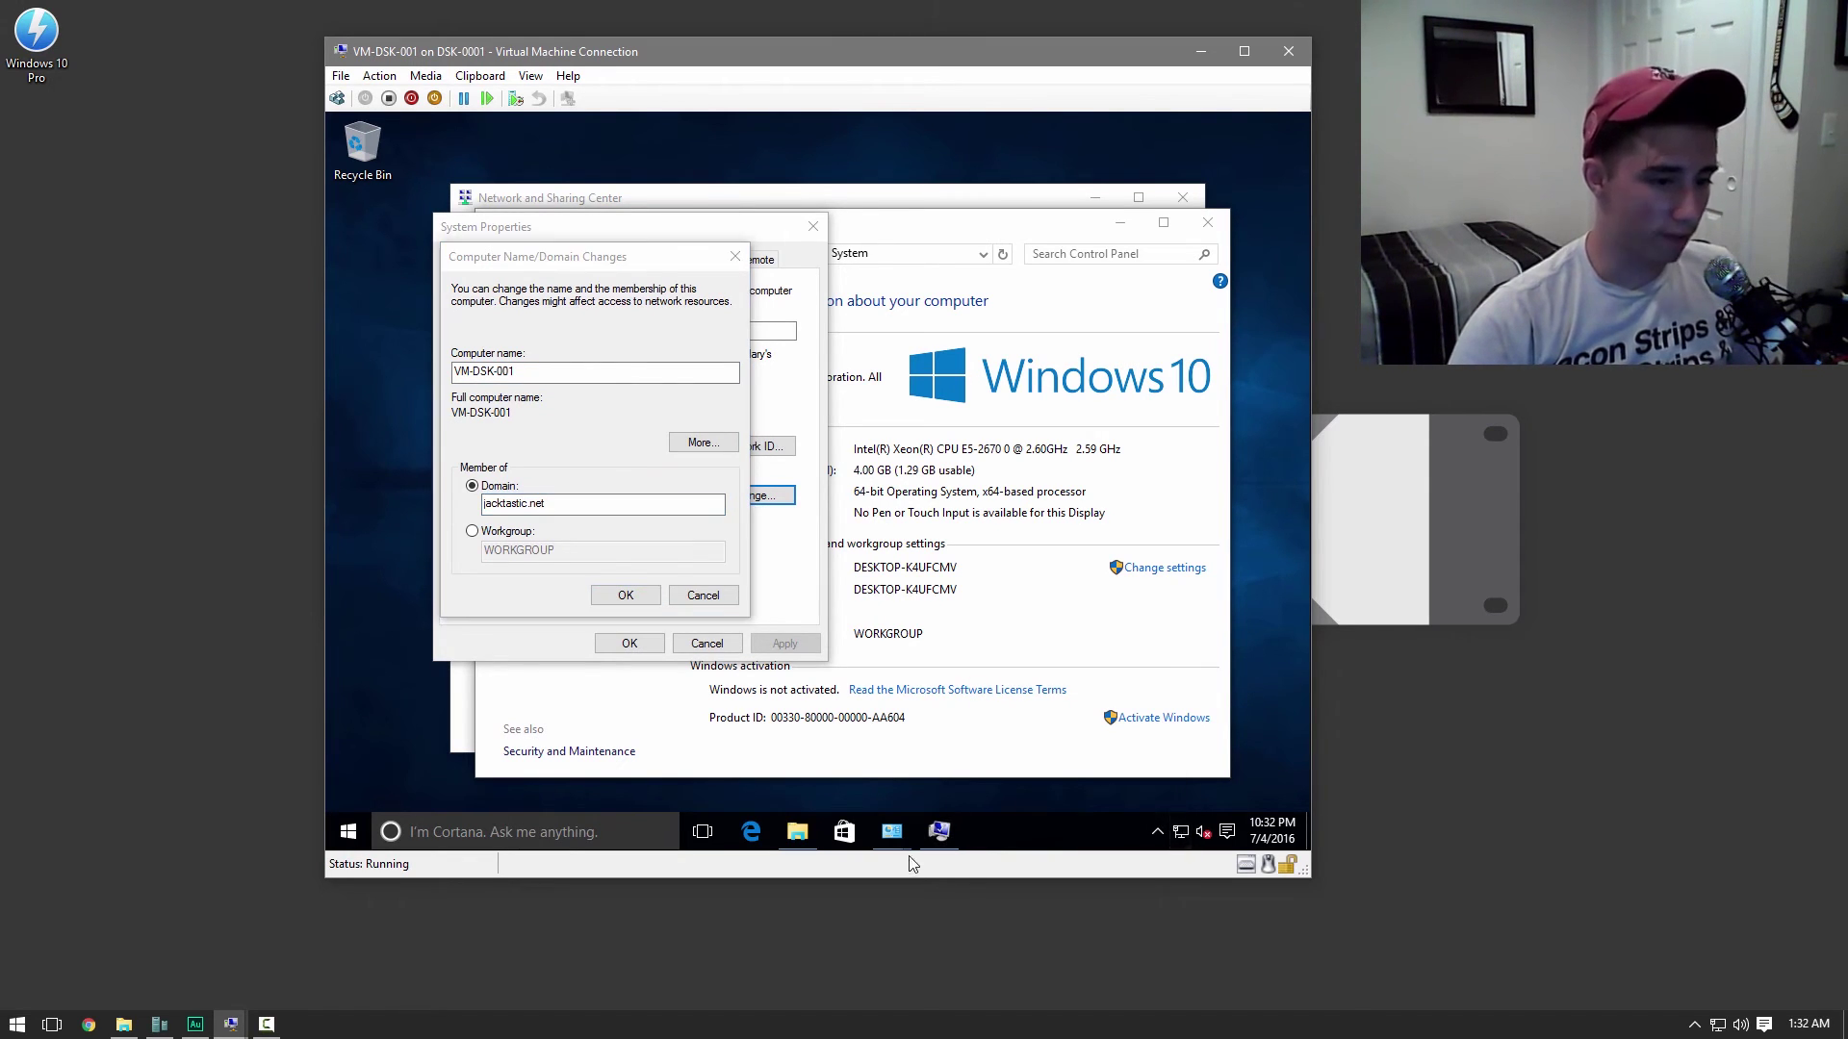
Set the Ethernet adapter's IPv4 DNS servers to 192.168.1.15 preferred and 8.8.8.8 alternate
mouse_move(891, 832)
left_click(784, 751)
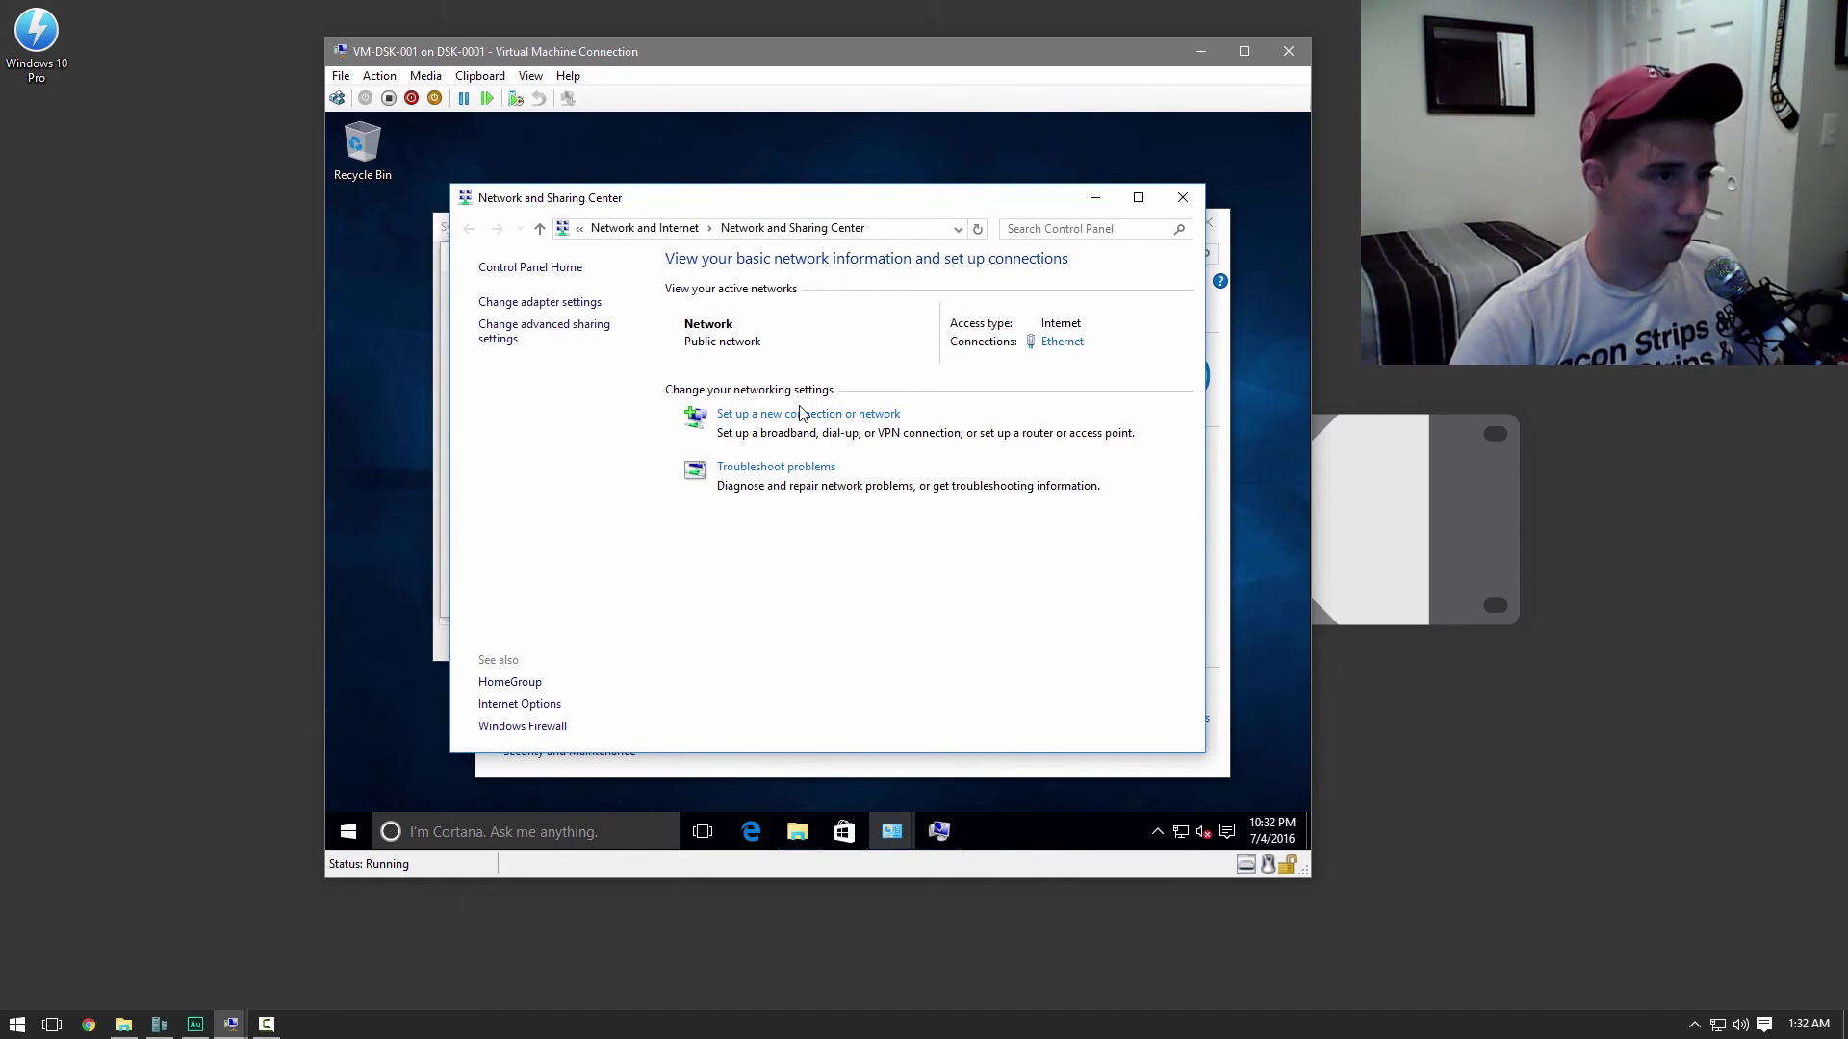
left_click(1058, 342)
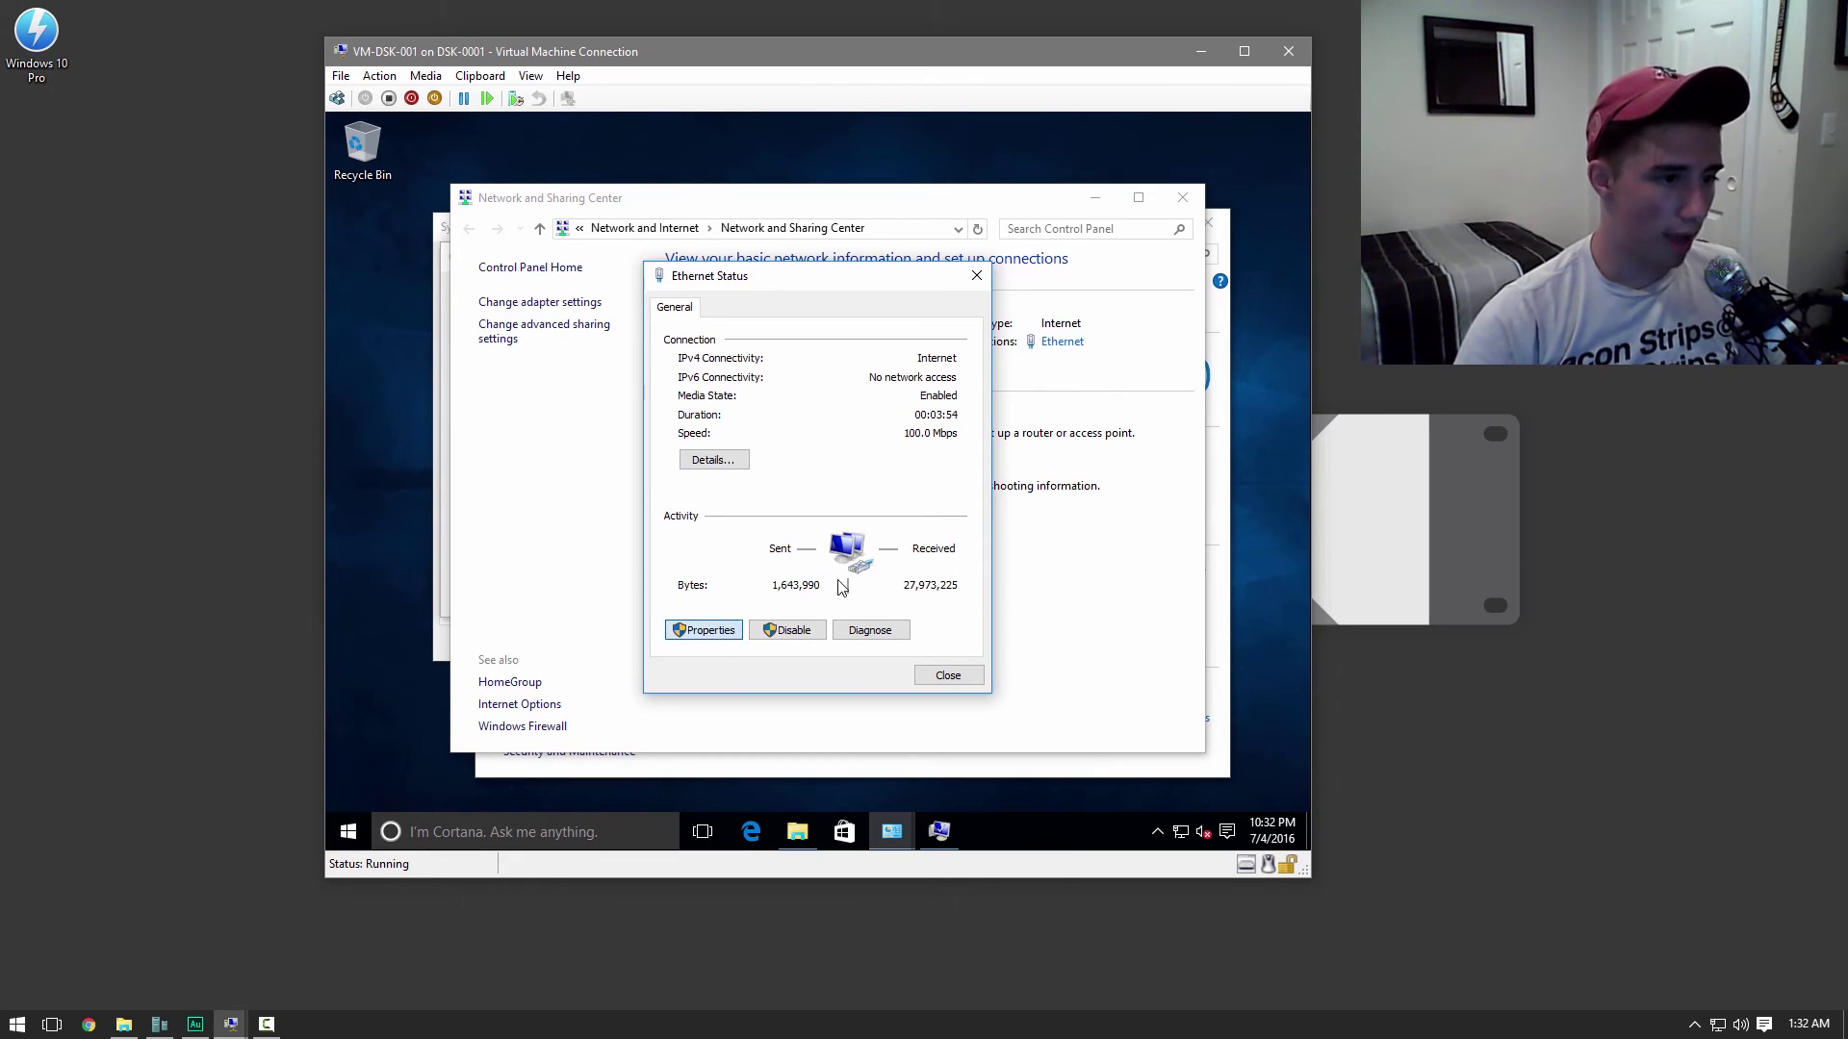
left_click(733, 629)
double_click(822, 497)
left_click(848, 635)
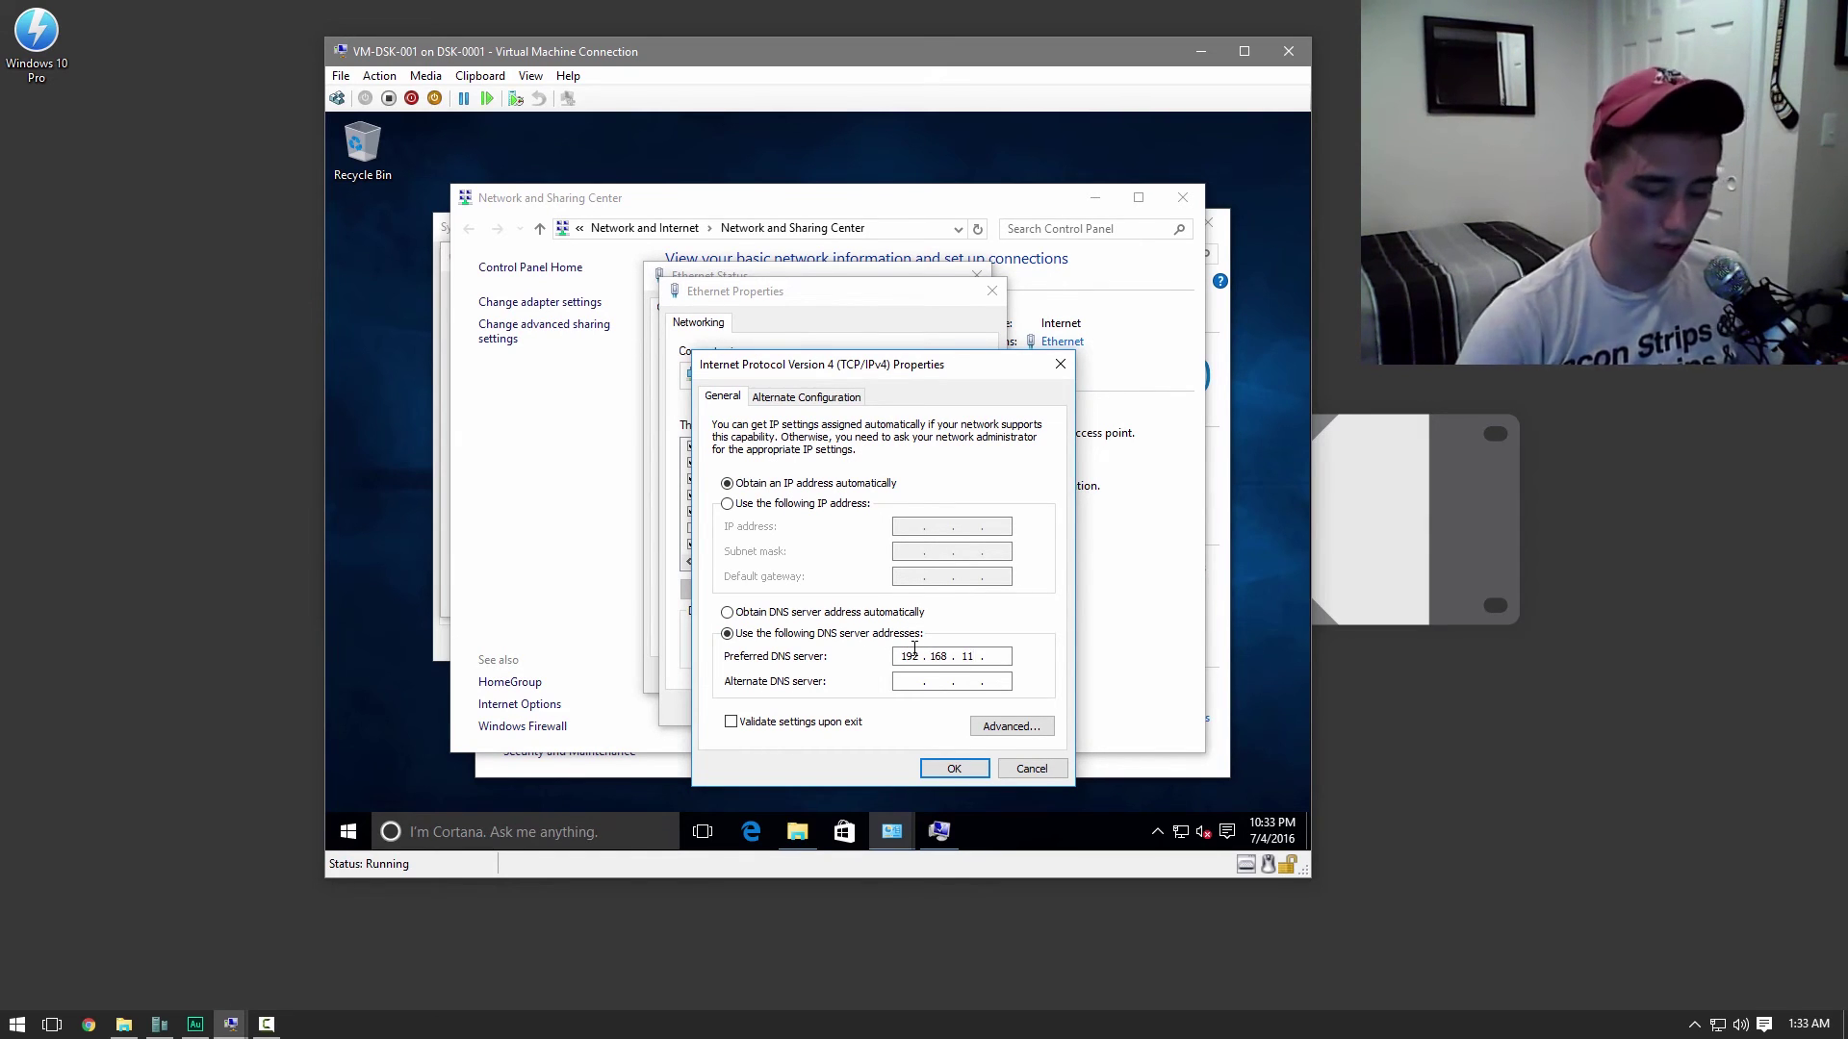
key("BackSpace")
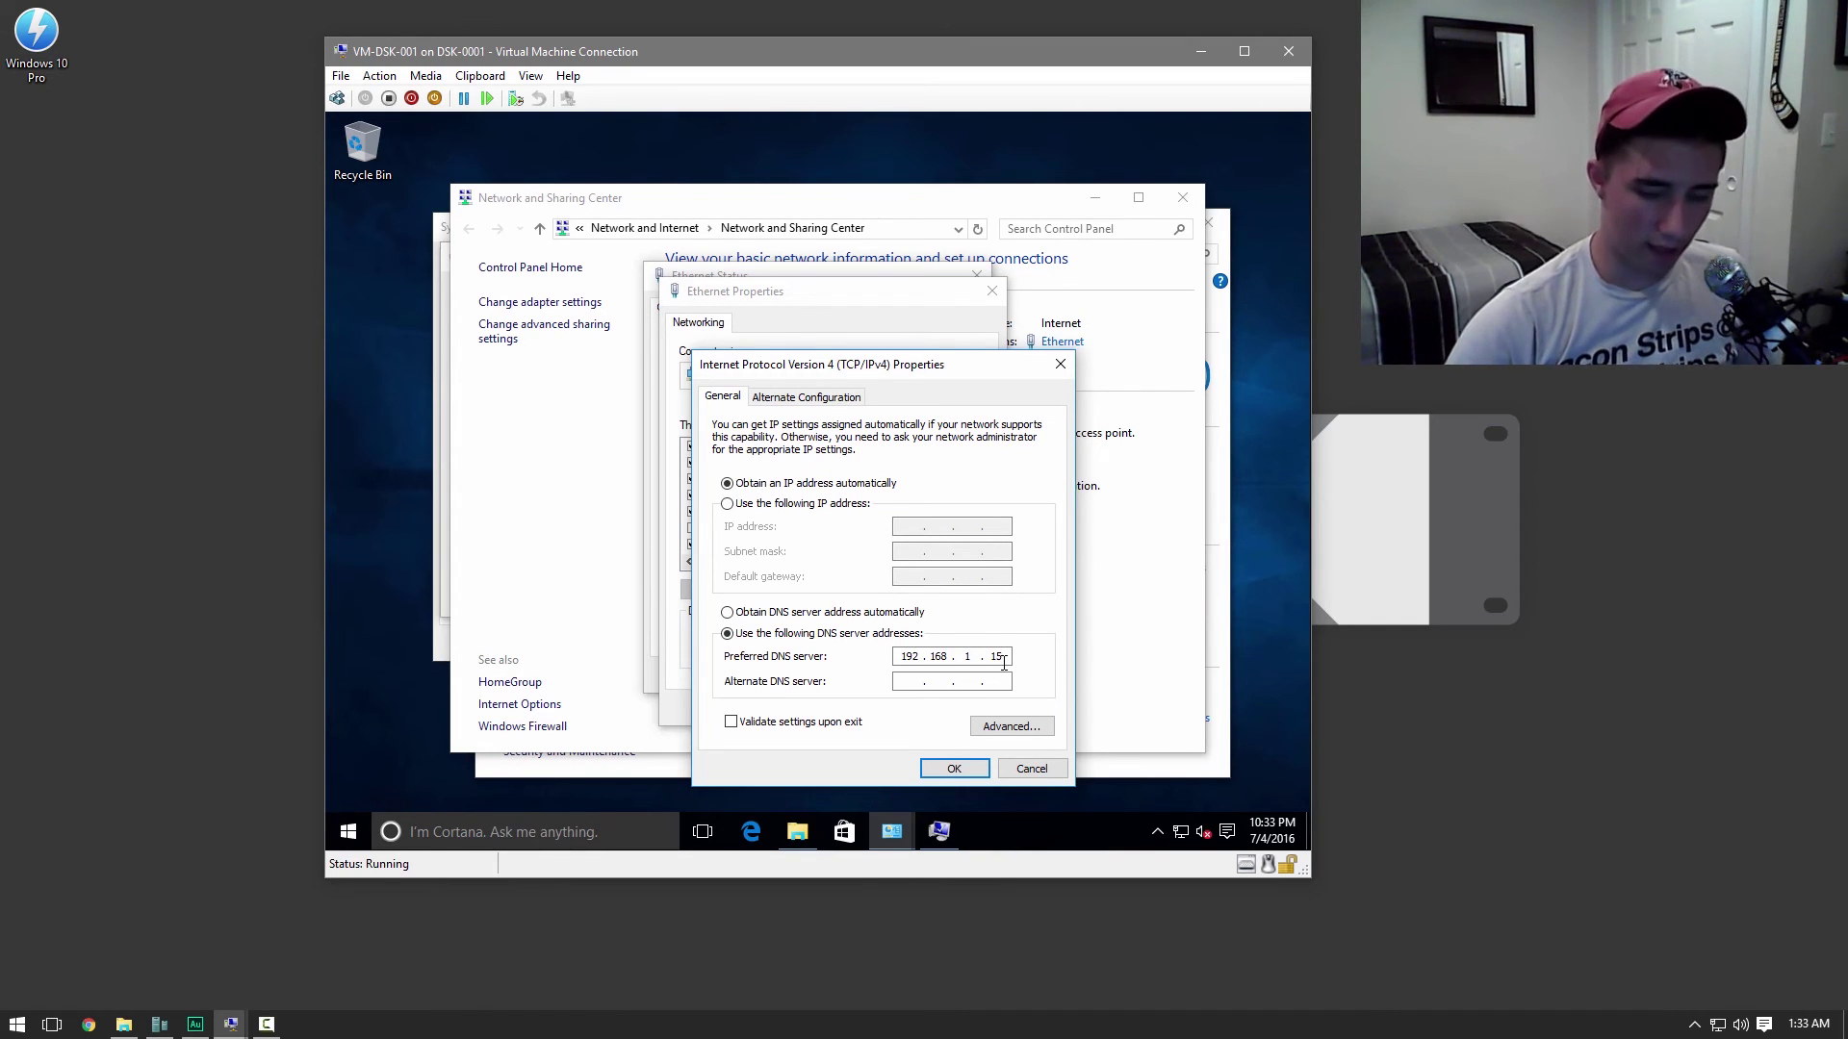
left_click(954, 768)
Close the network windows and submit the rename and jacktastic.net domain join
left_click(885, 713)
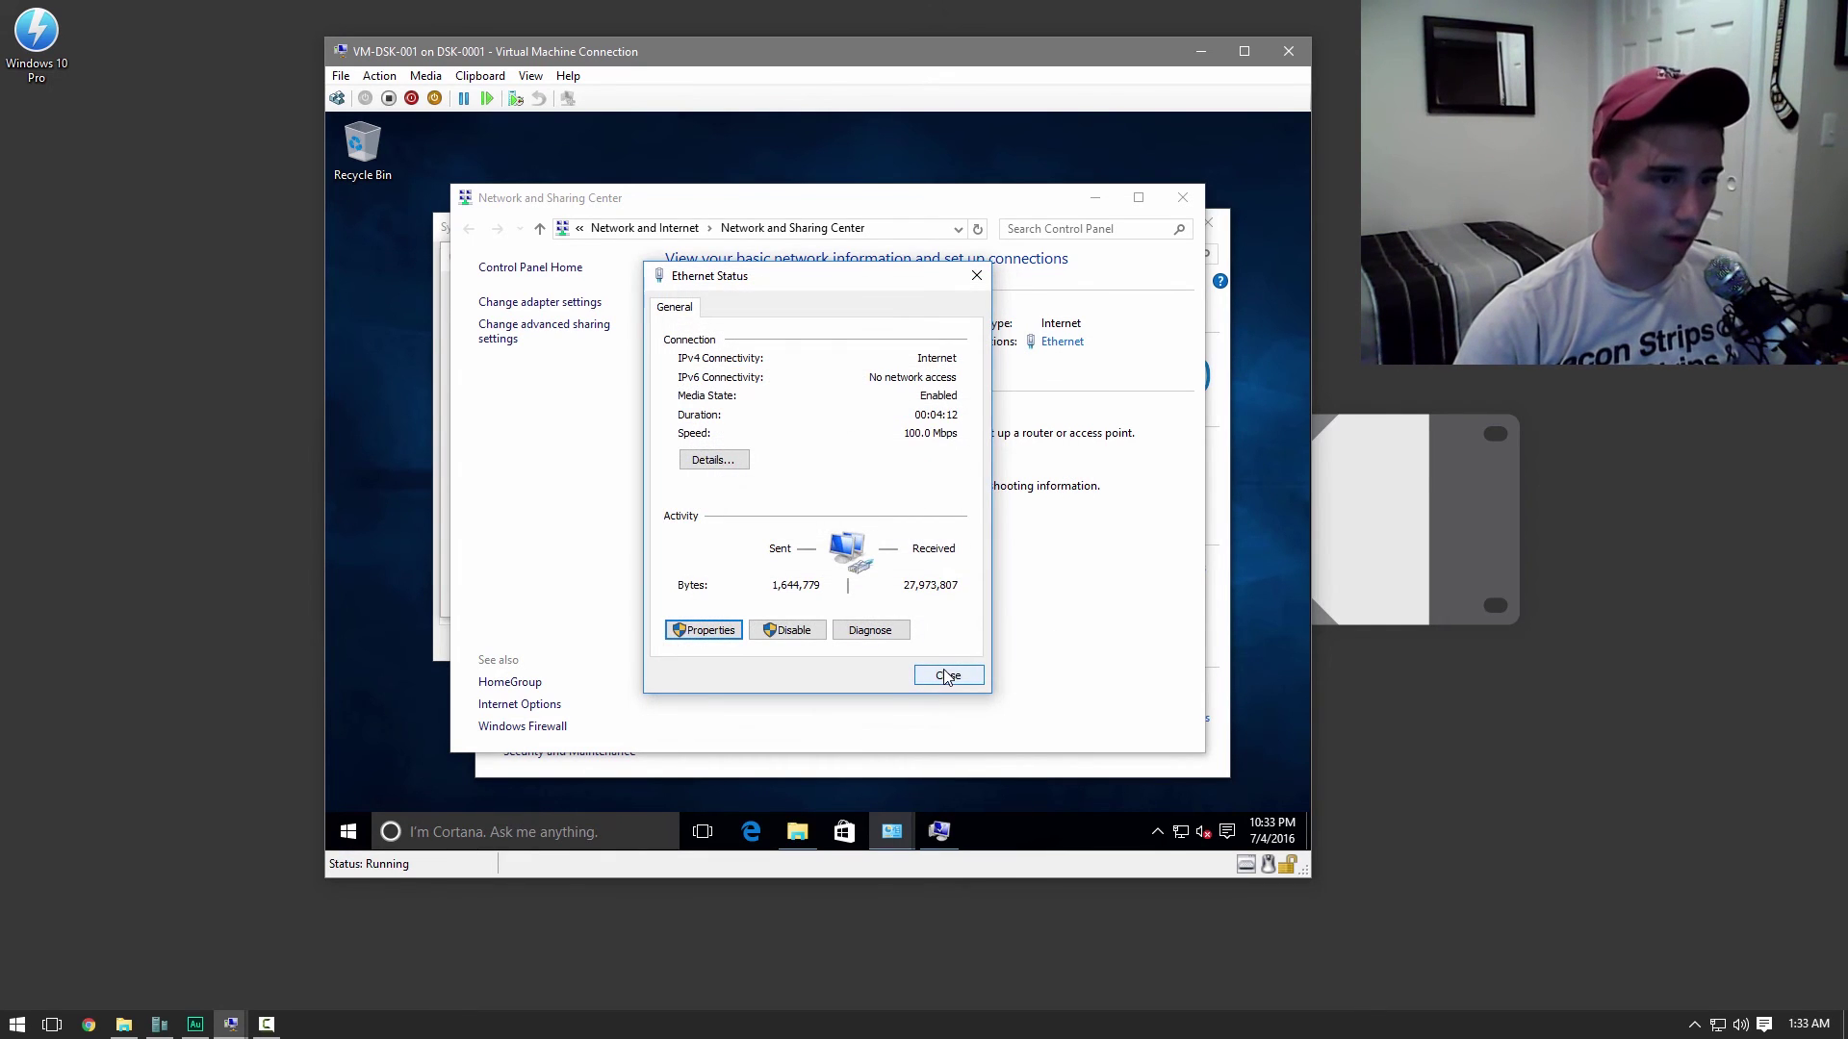
left_click(946, 677)
left_click(1178, 198)
left_click(607, 597)
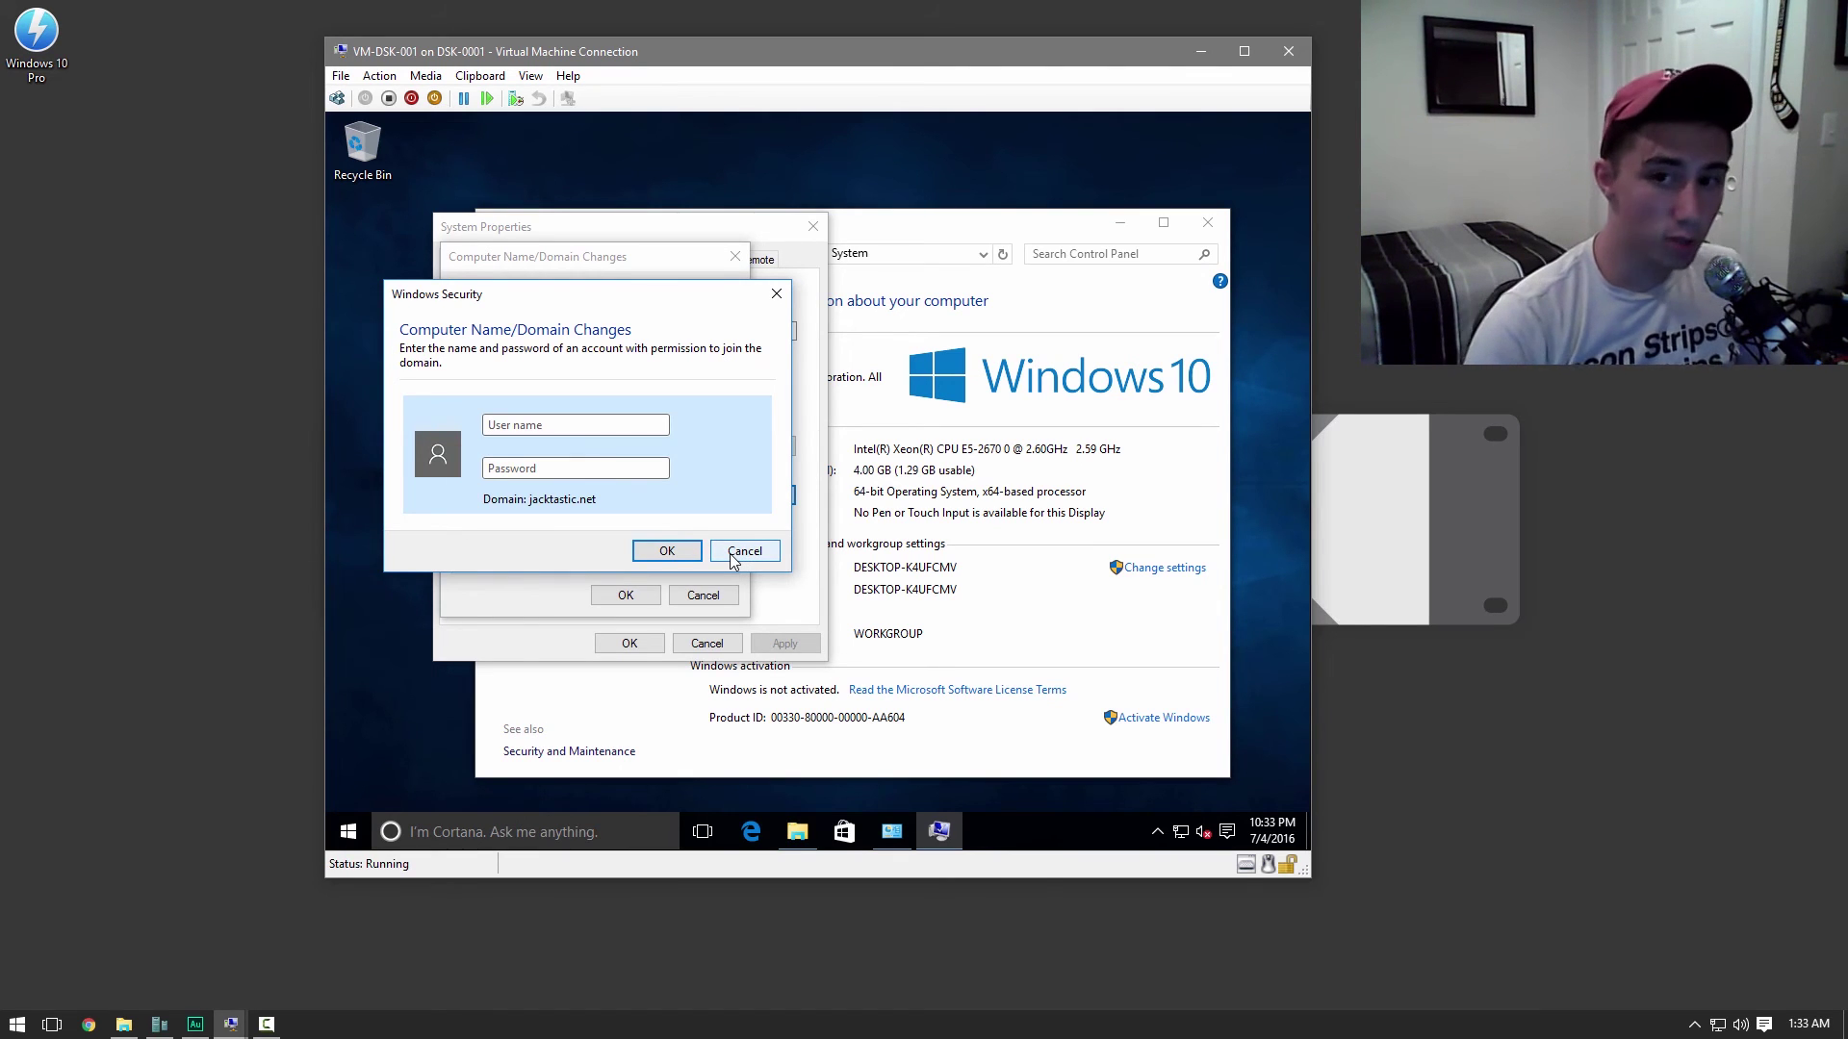
Authorize the jacktastic.net domain join with the domain administrator credentials and dismiss the welcome message
type("administrator***")
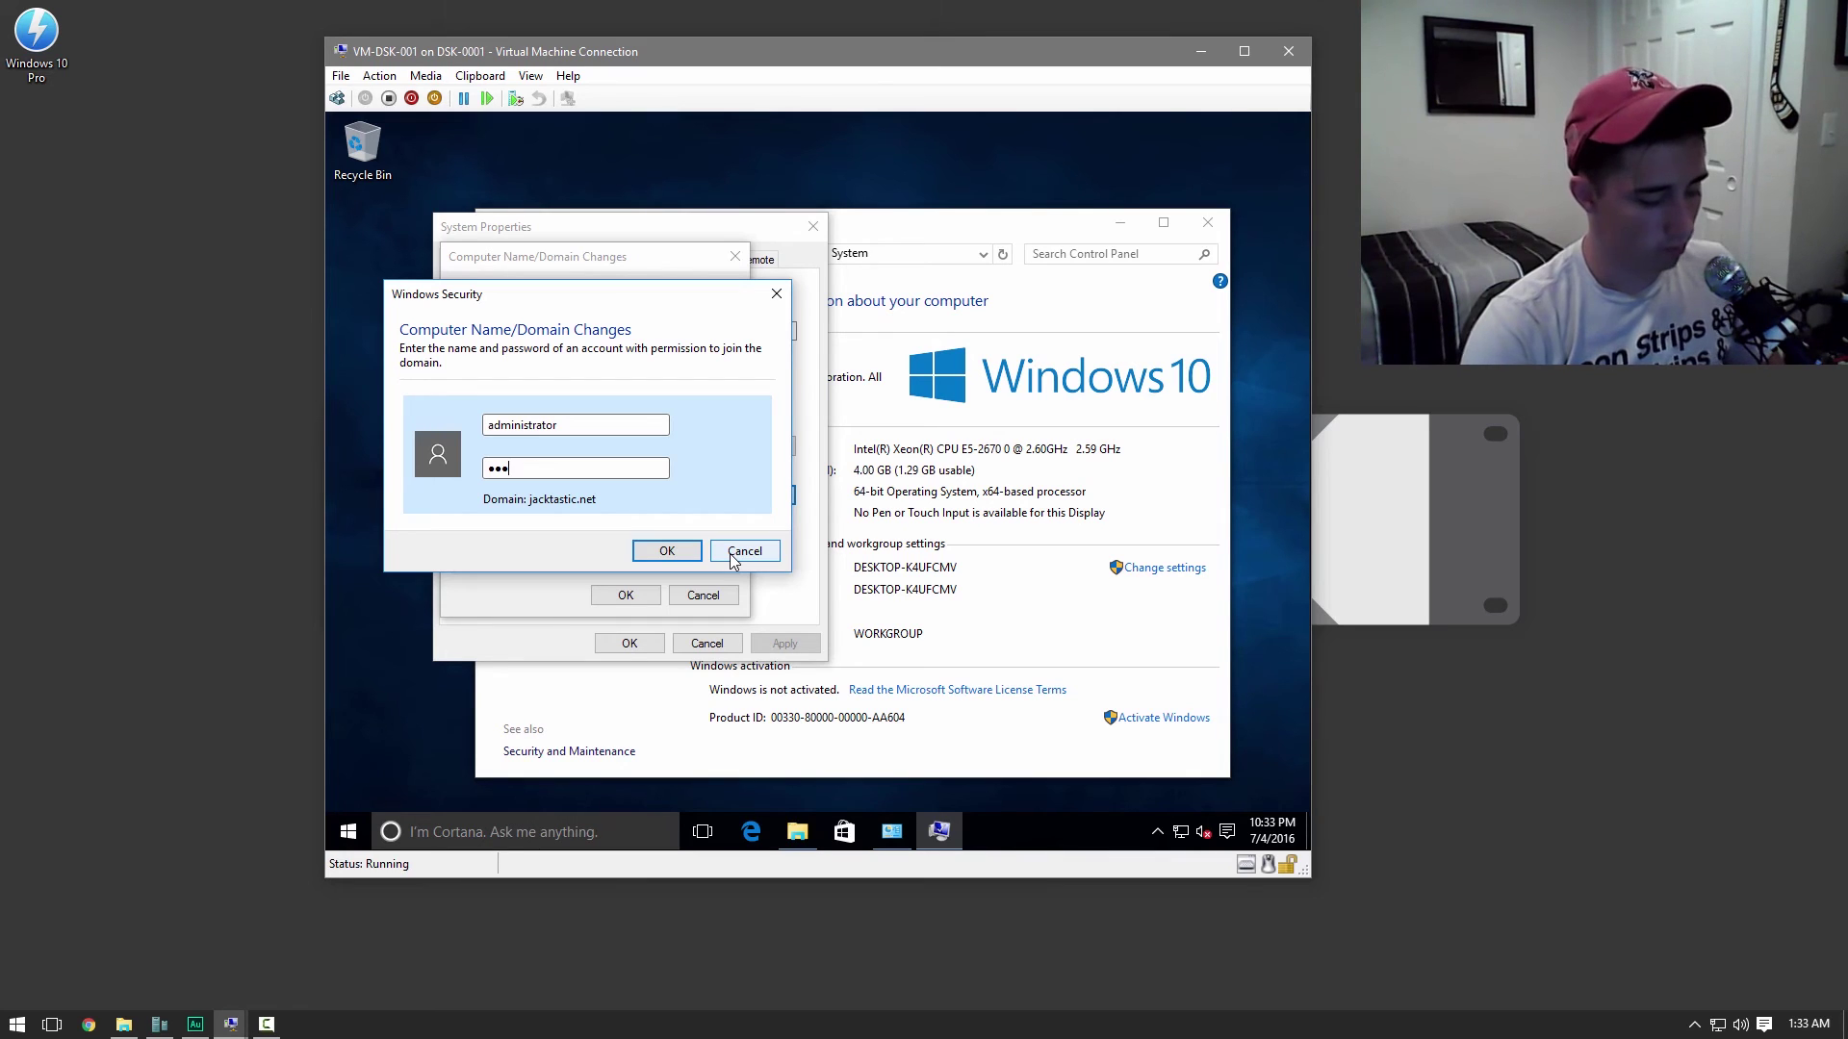
key("Return")
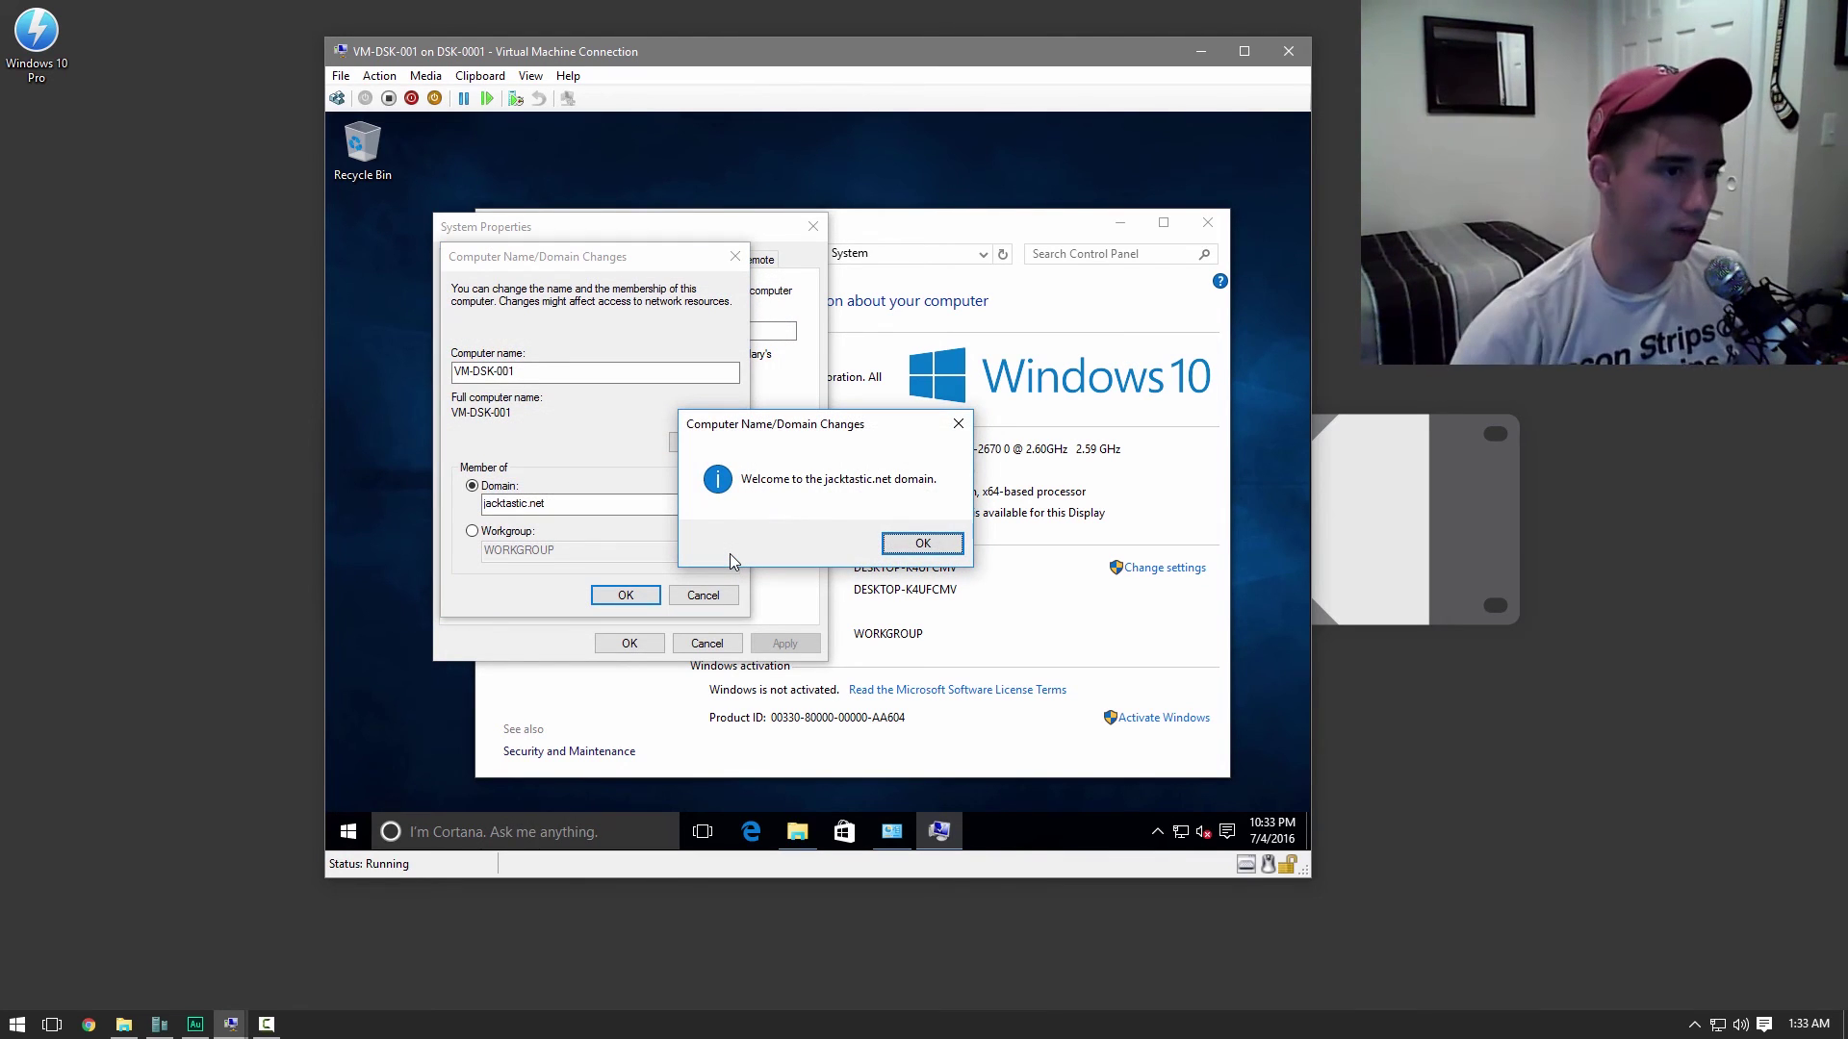
key("Return")
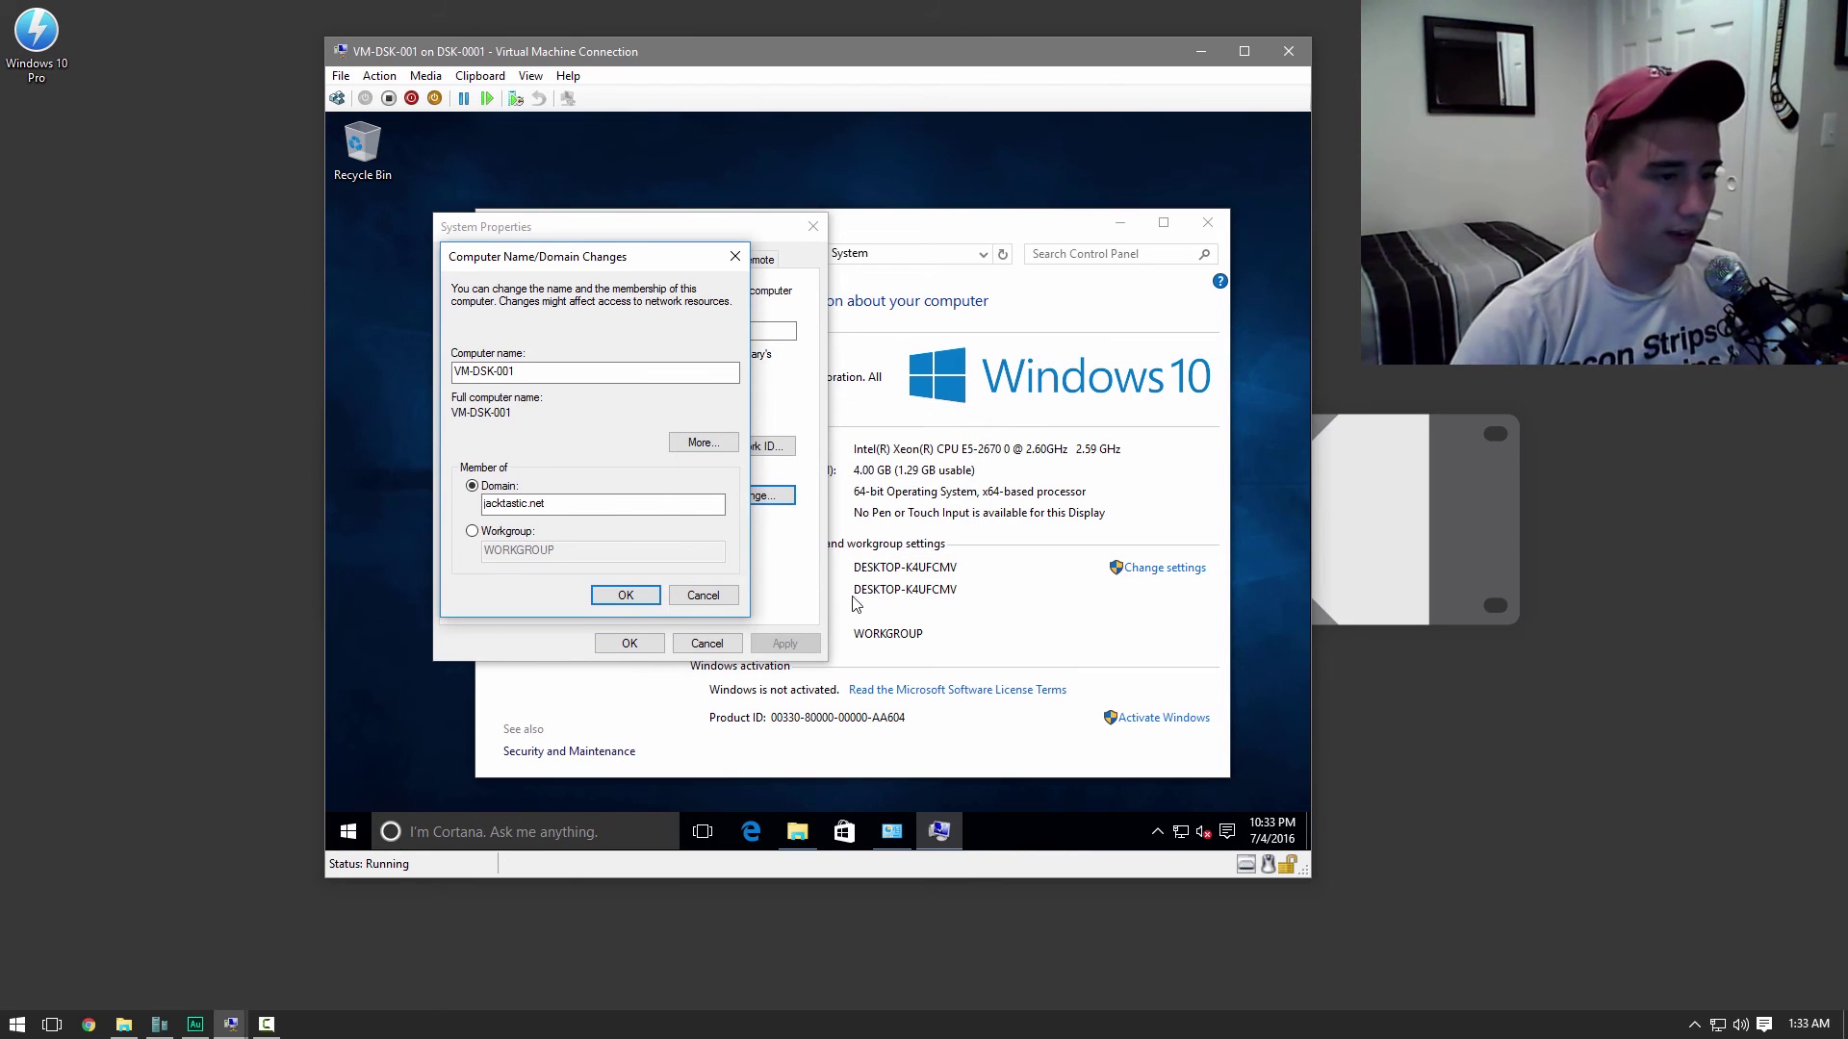
Acknowledge the restart notice, close System Properties, and restart the VM now
left_click(931, 498)
left_click(630, 642)
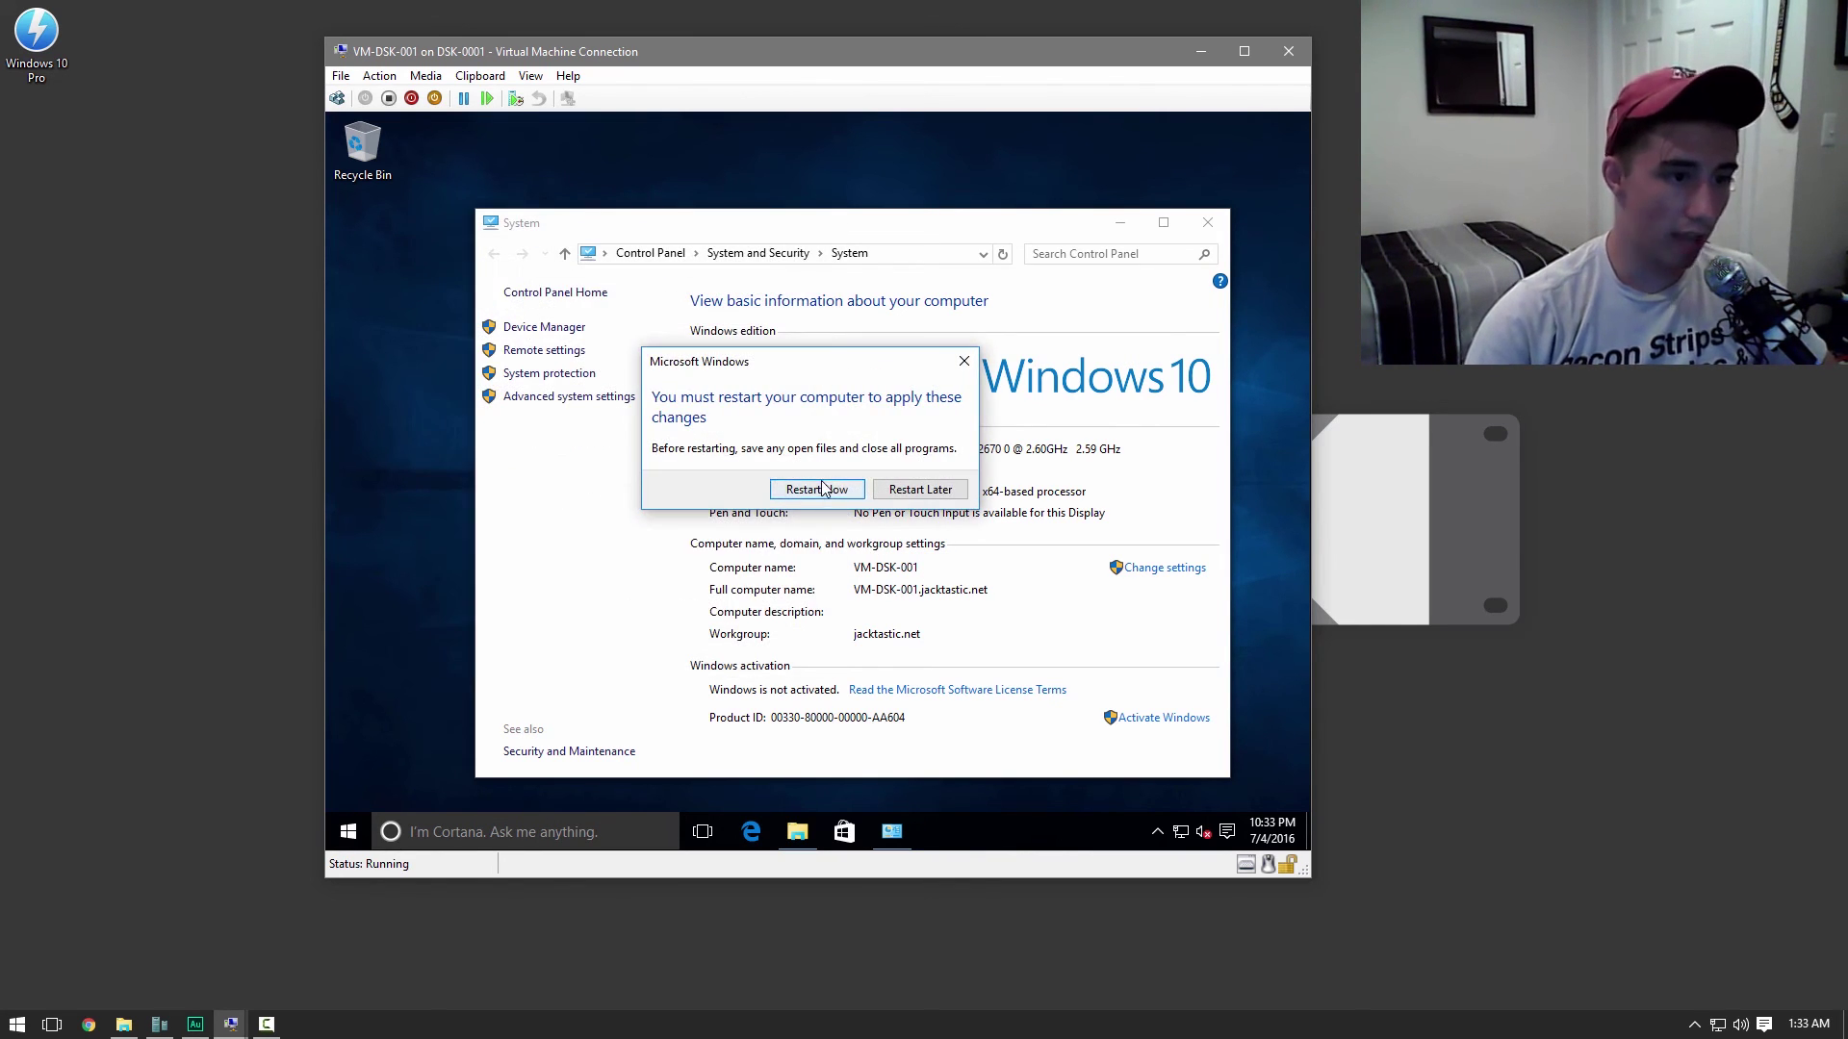
left_click(822, 488)
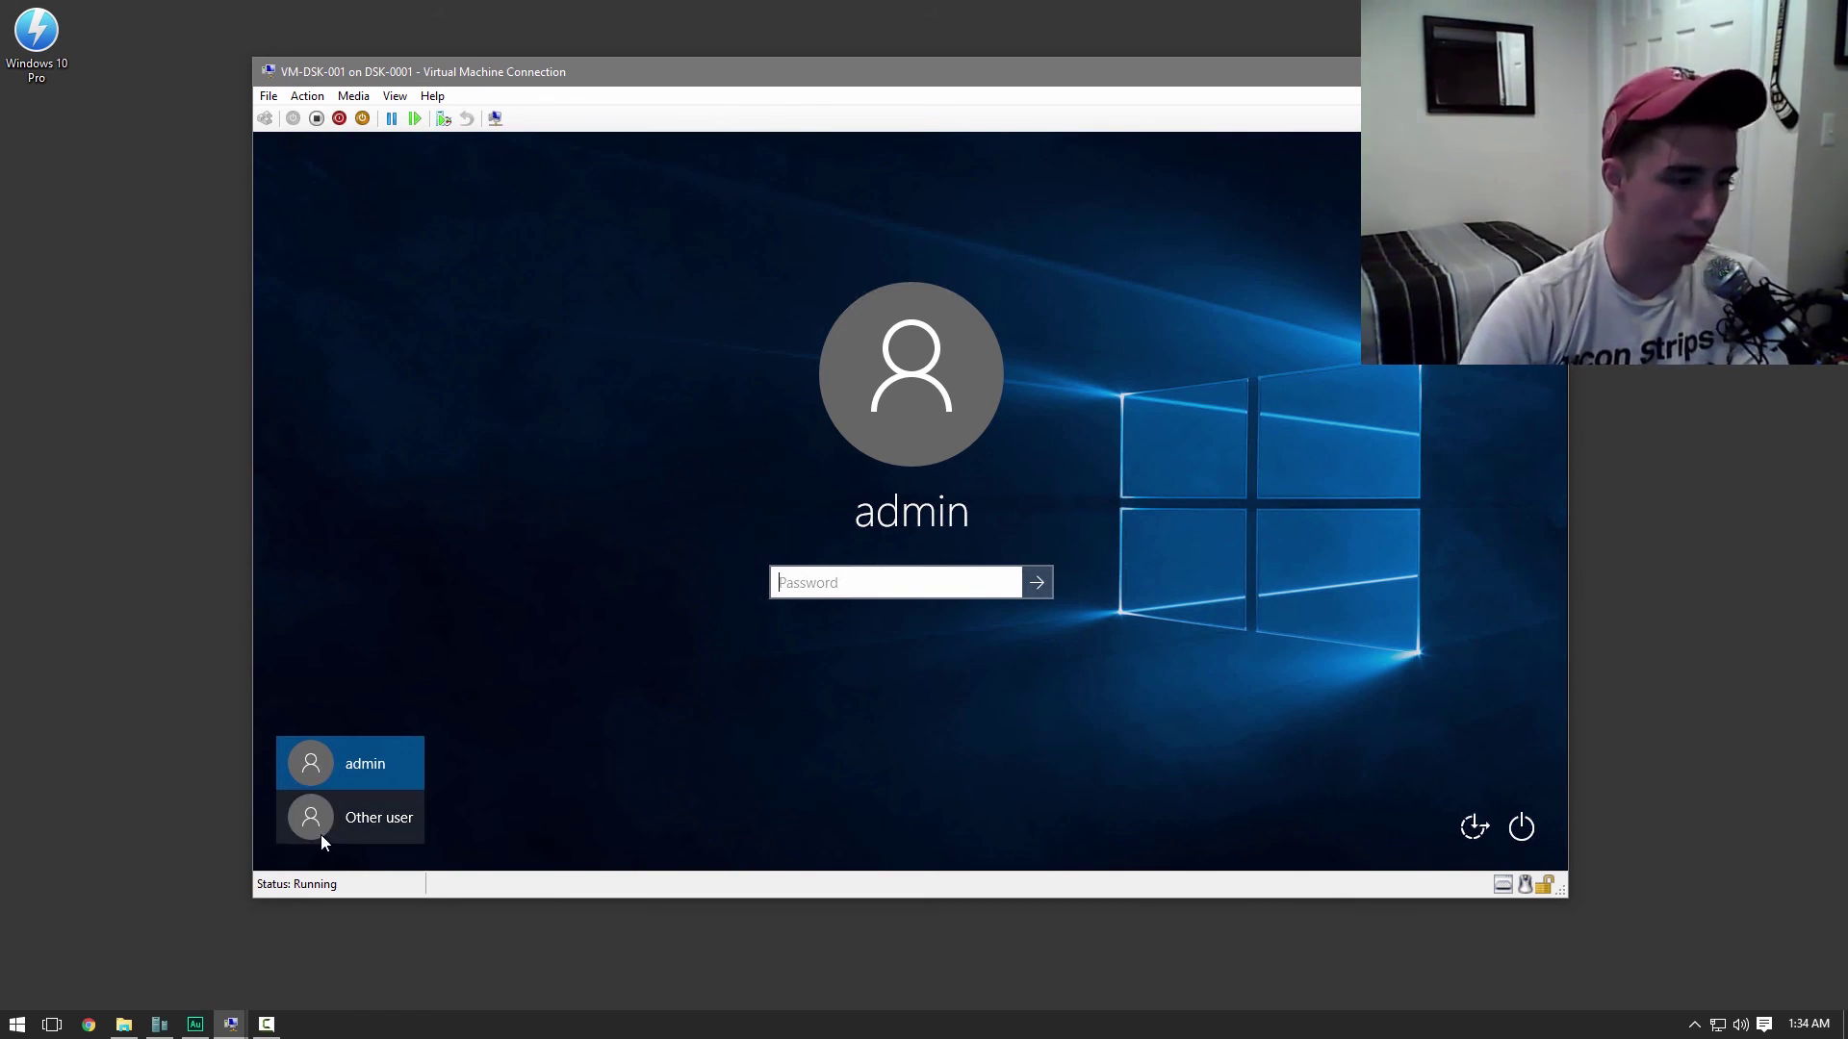
Sign in as Other user with the domain user's username and current password
left_click(390, 820)
type("jackg")
left_click(838, 628)
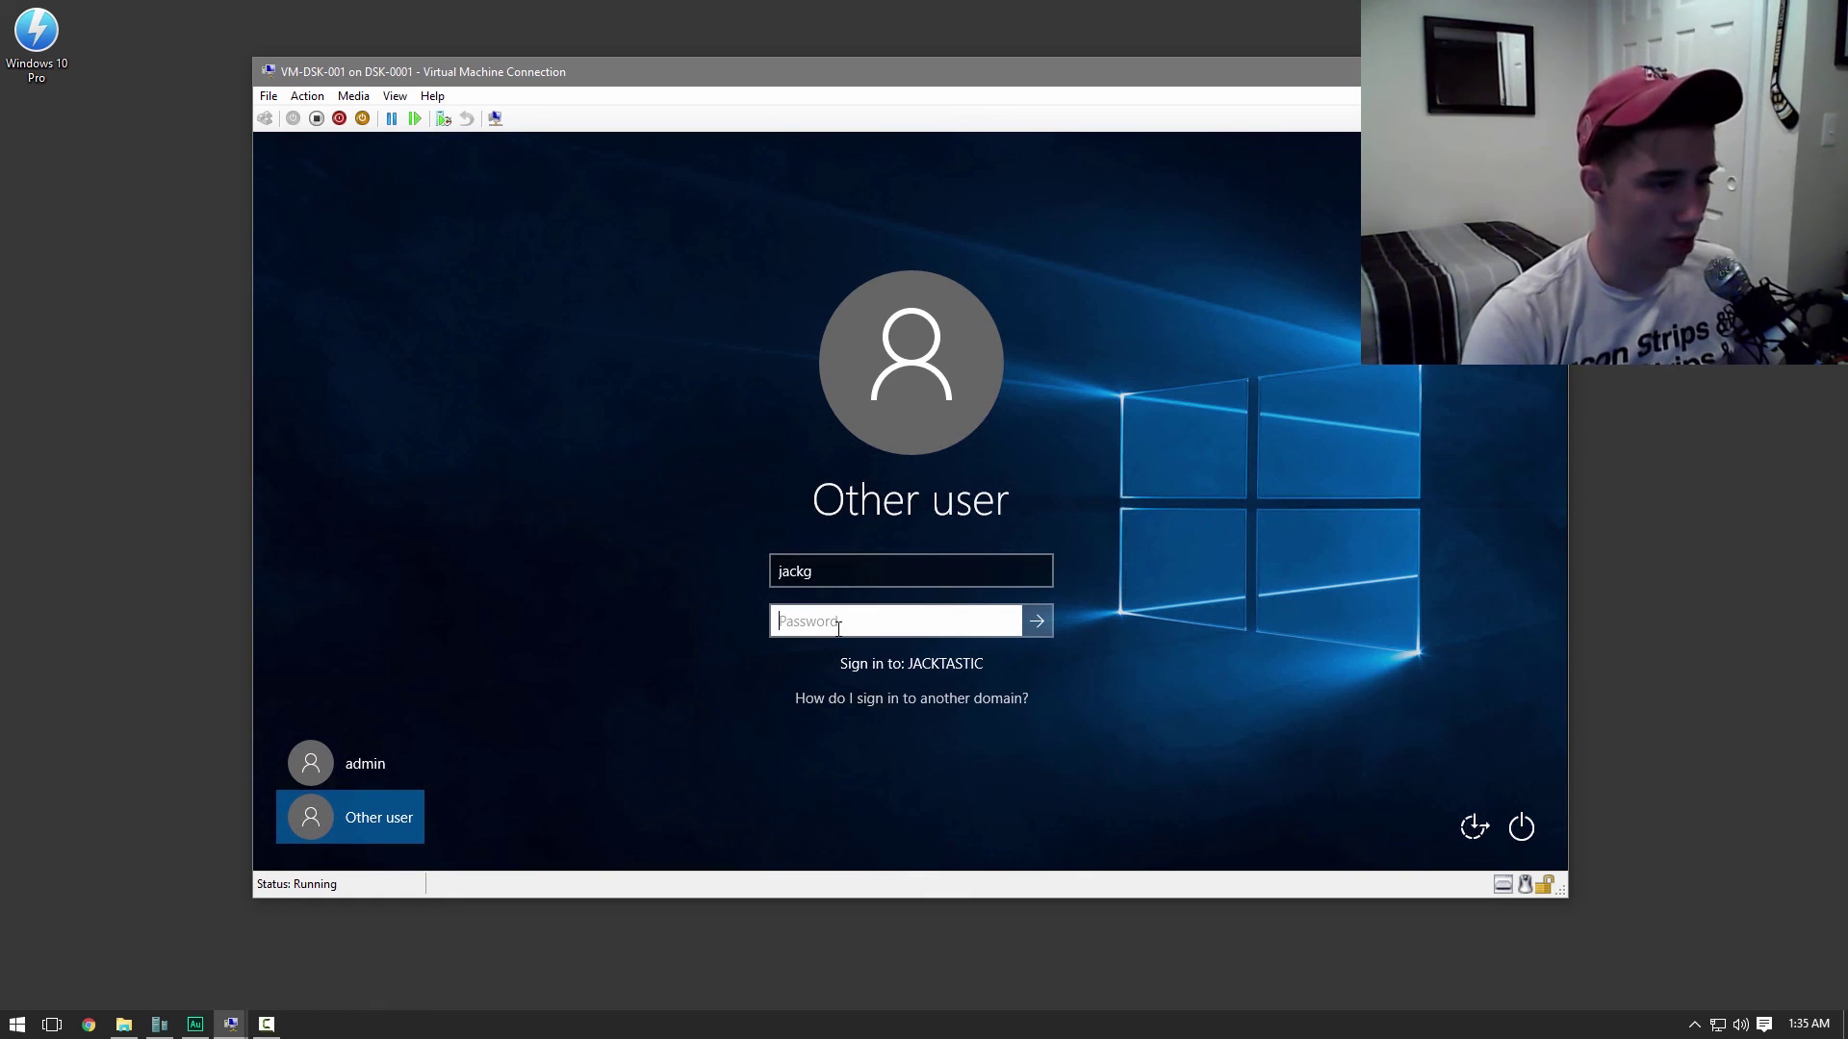
type("P@ssw0rd")
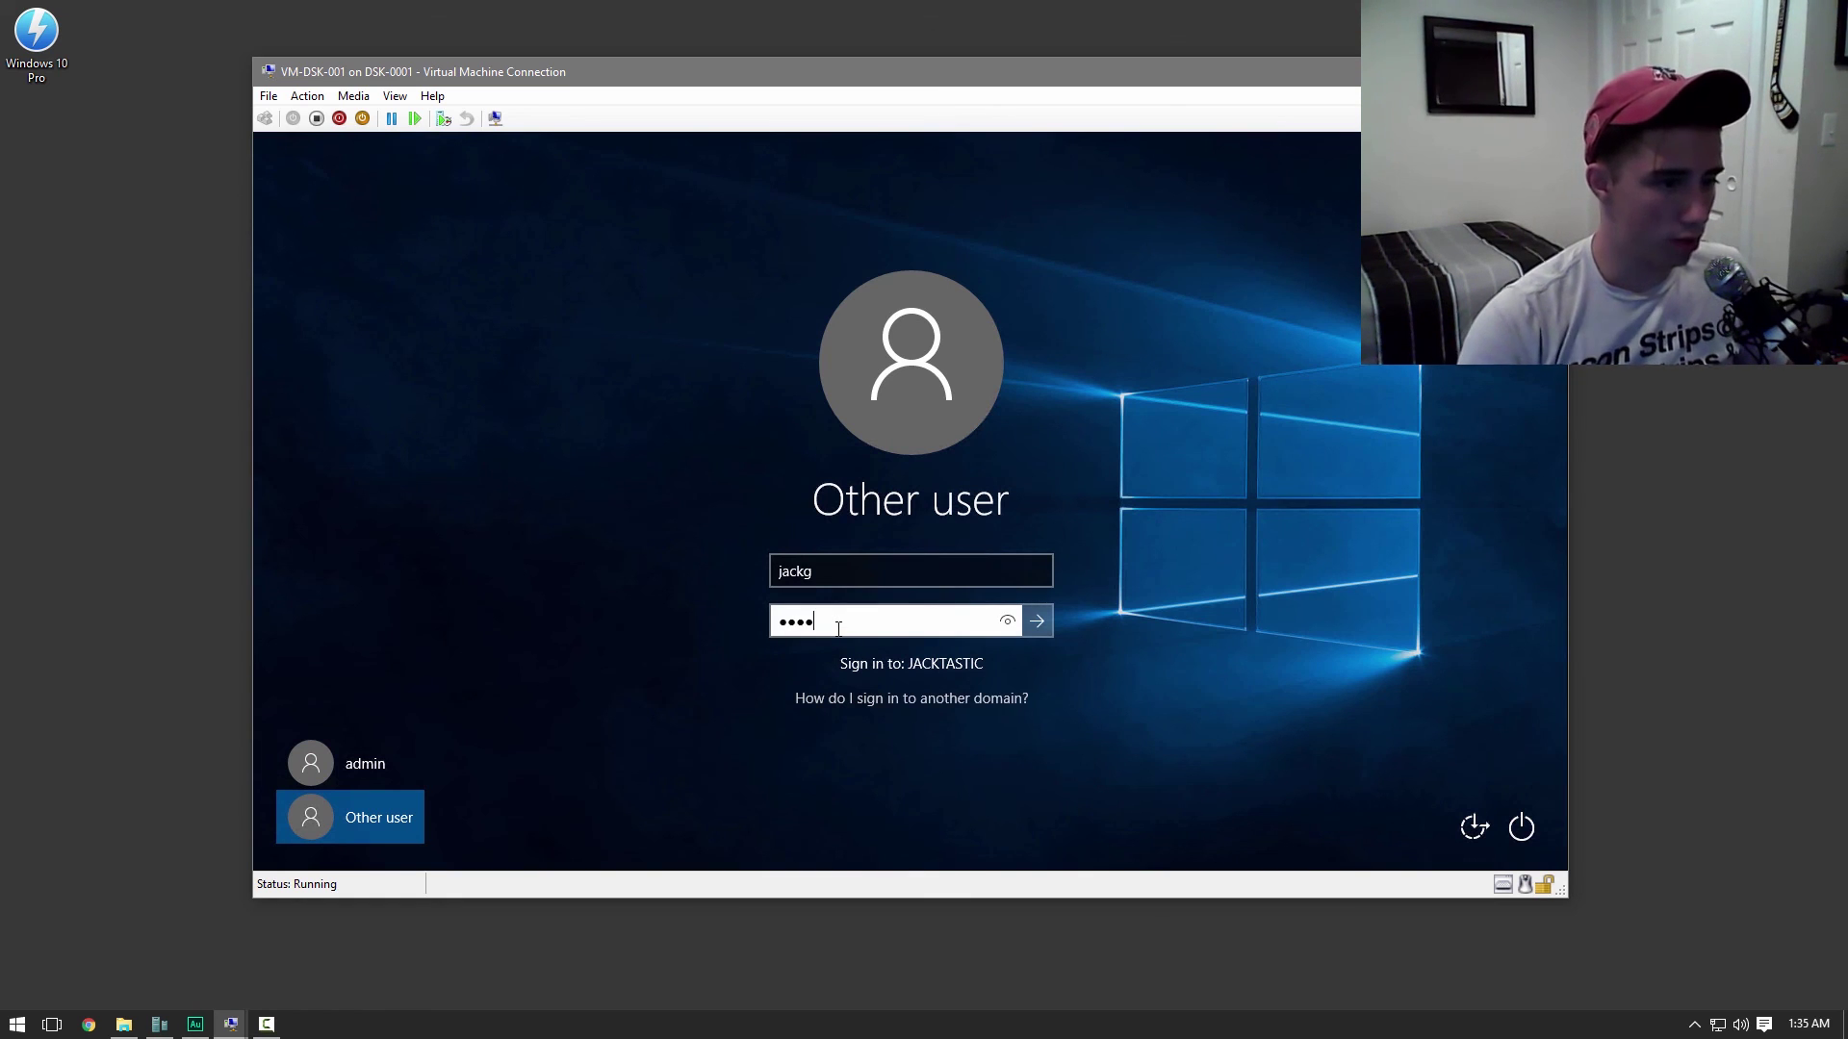
key("Return")
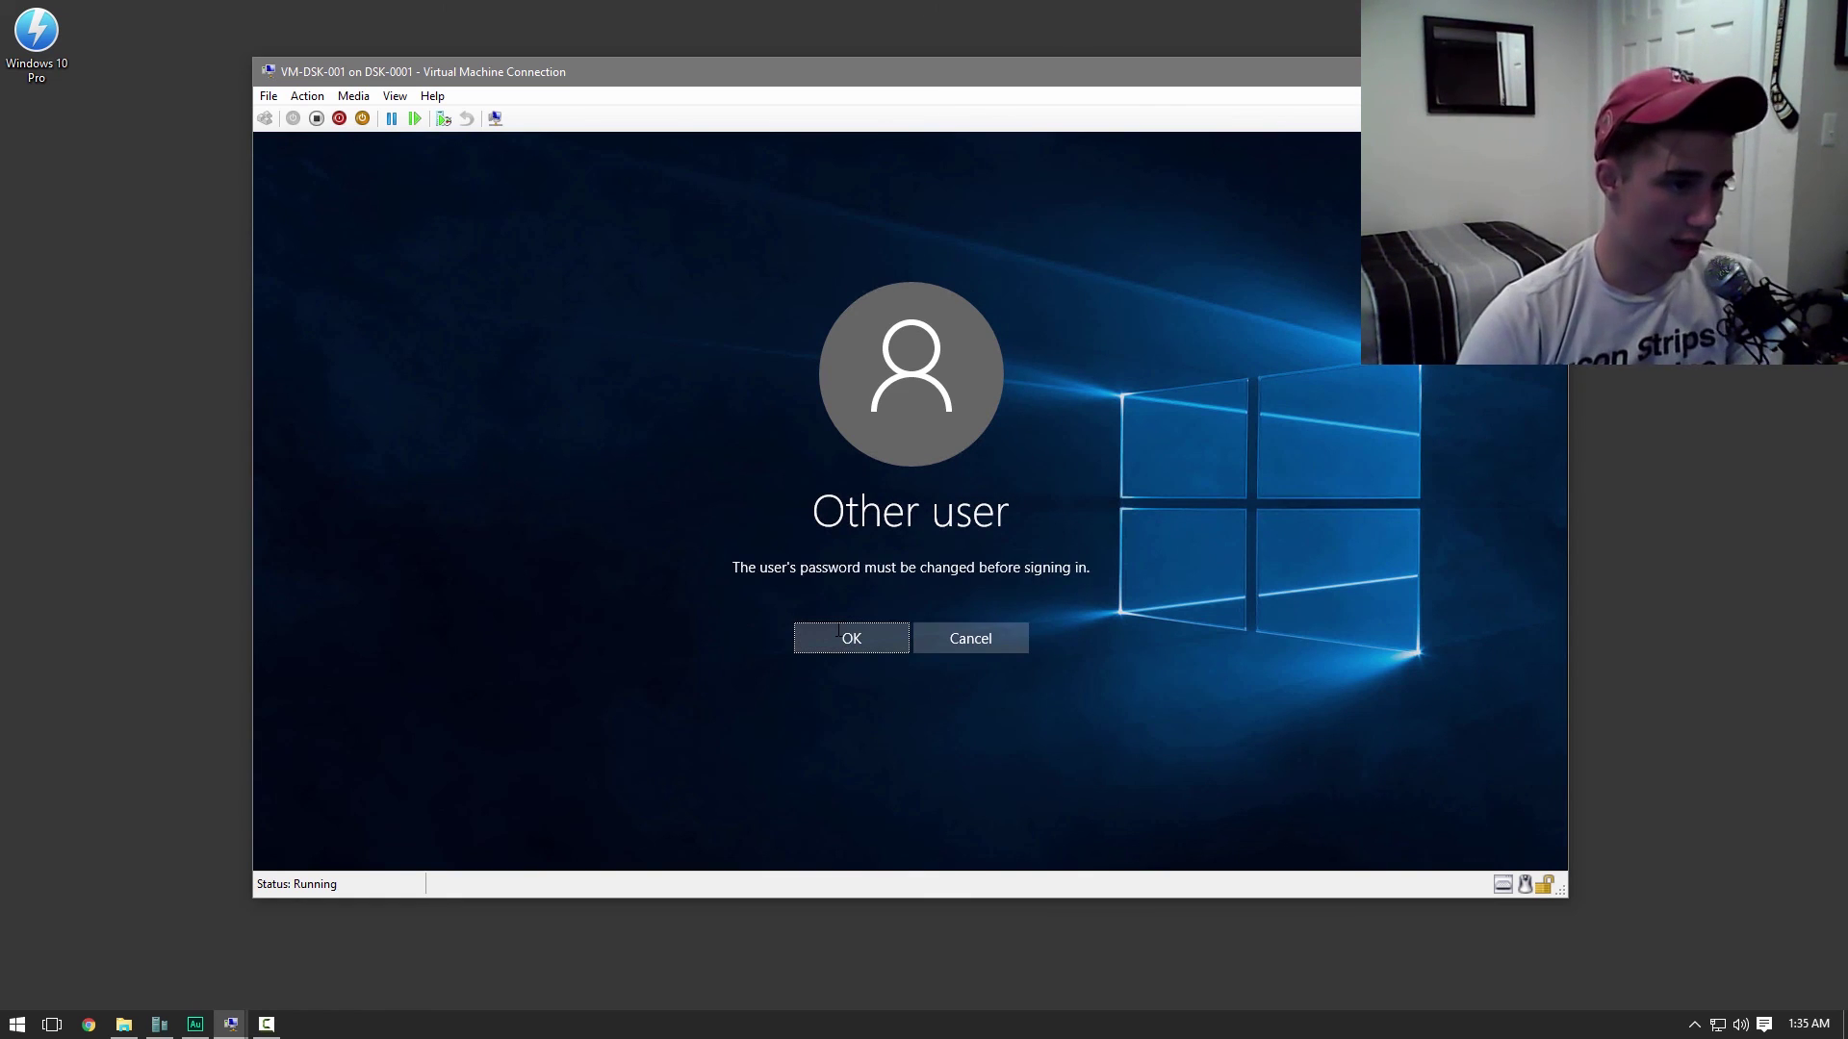
Replace the expired password with a new, confirmed password and continue signing in
left_click(839, 630)
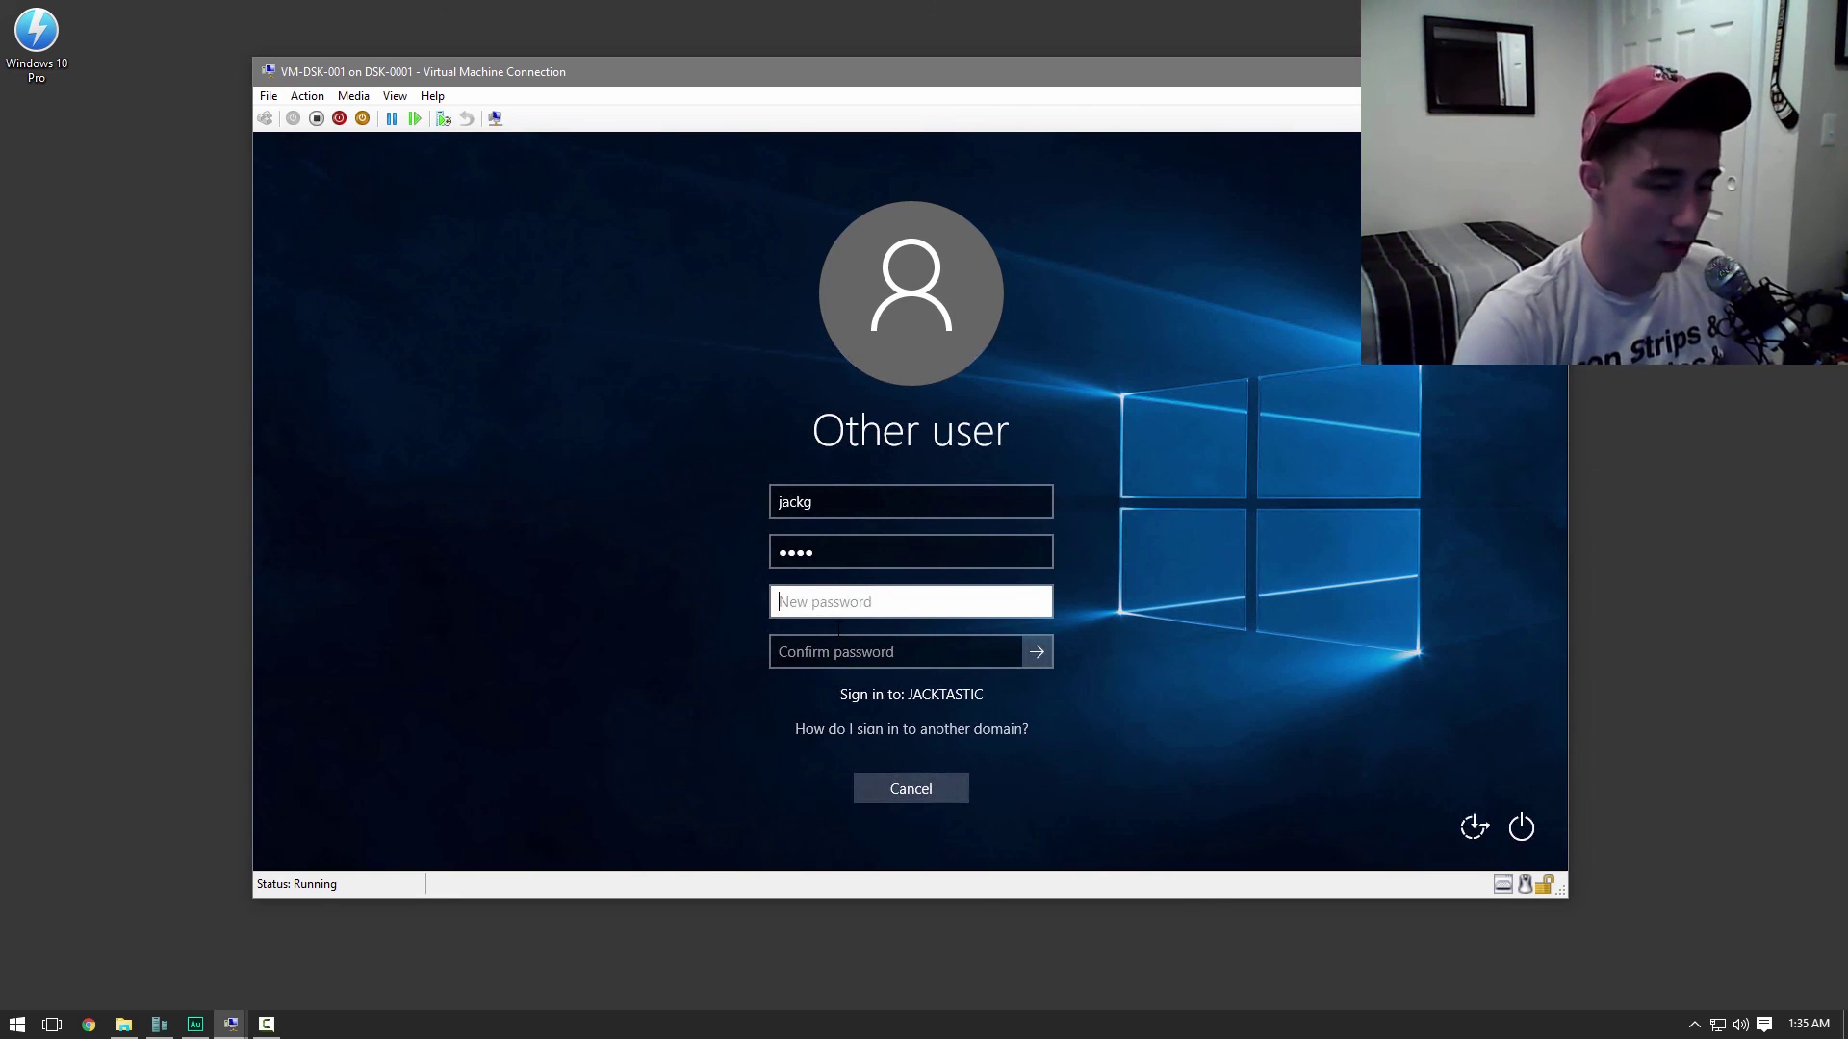
type("pas")
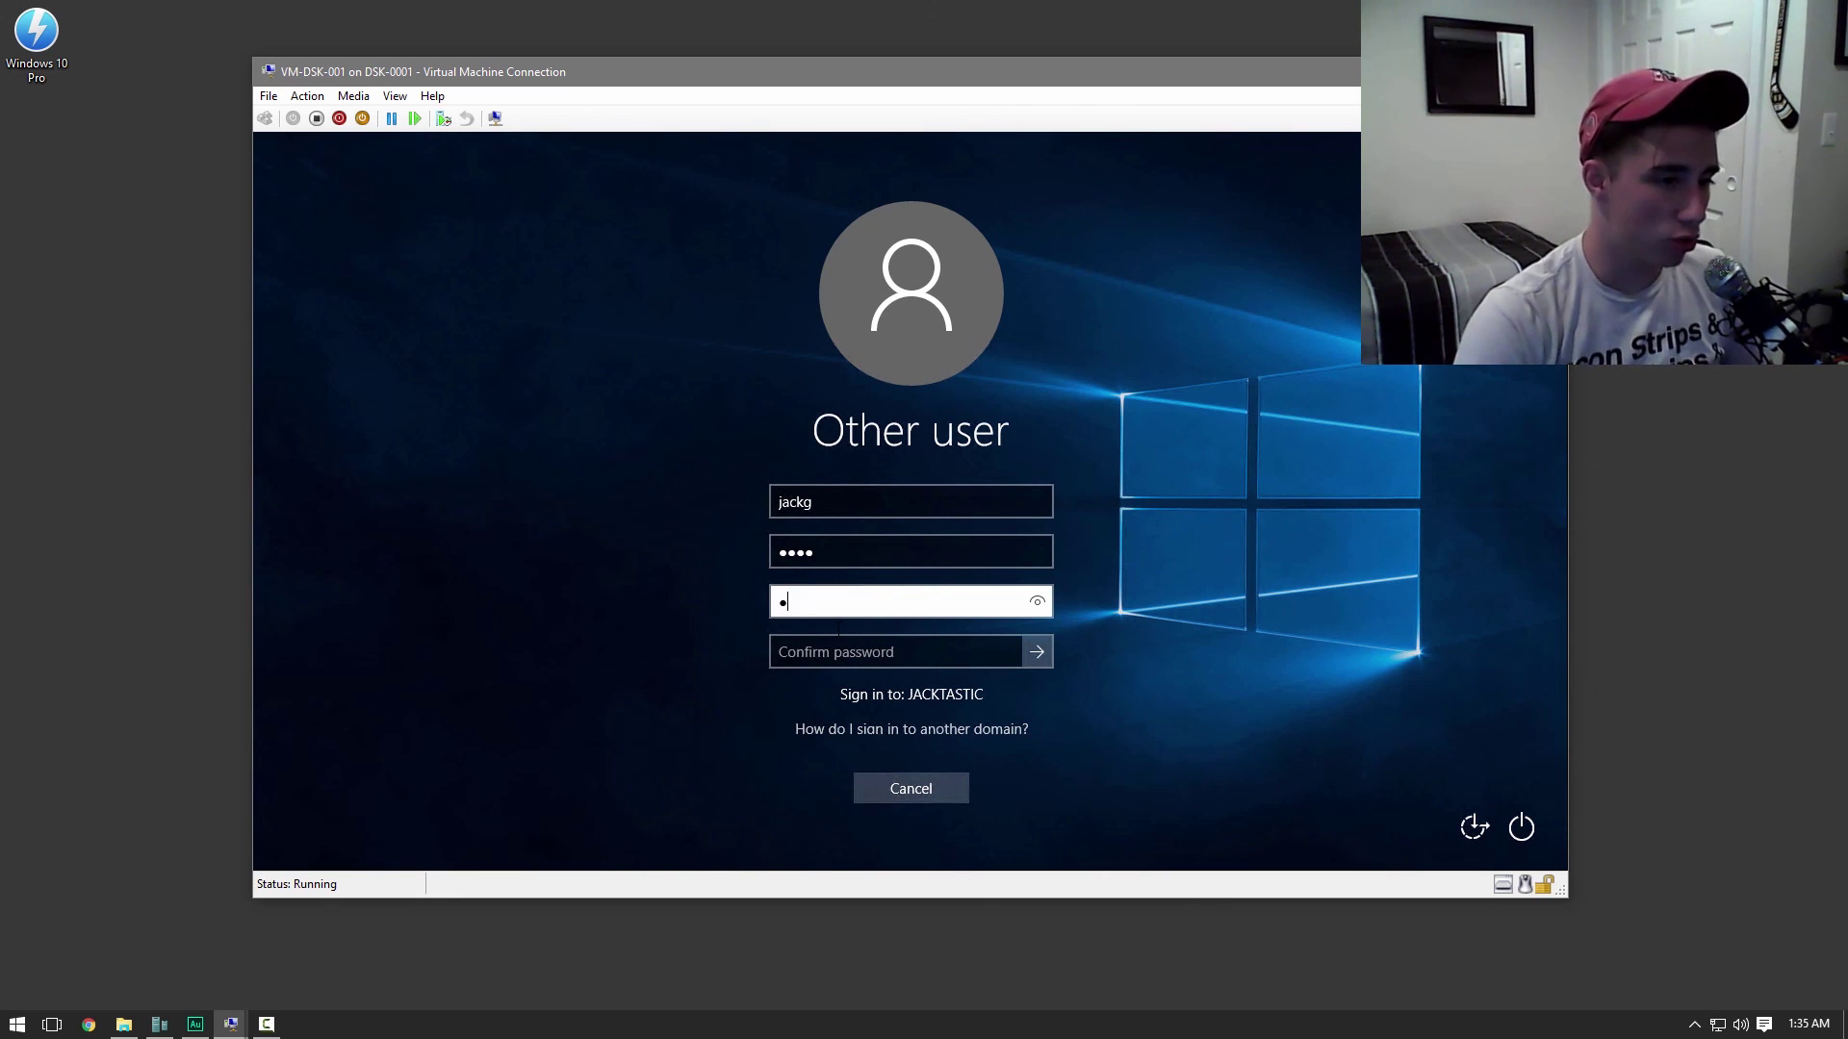
key("Tab")
type("pass")
key("Return")
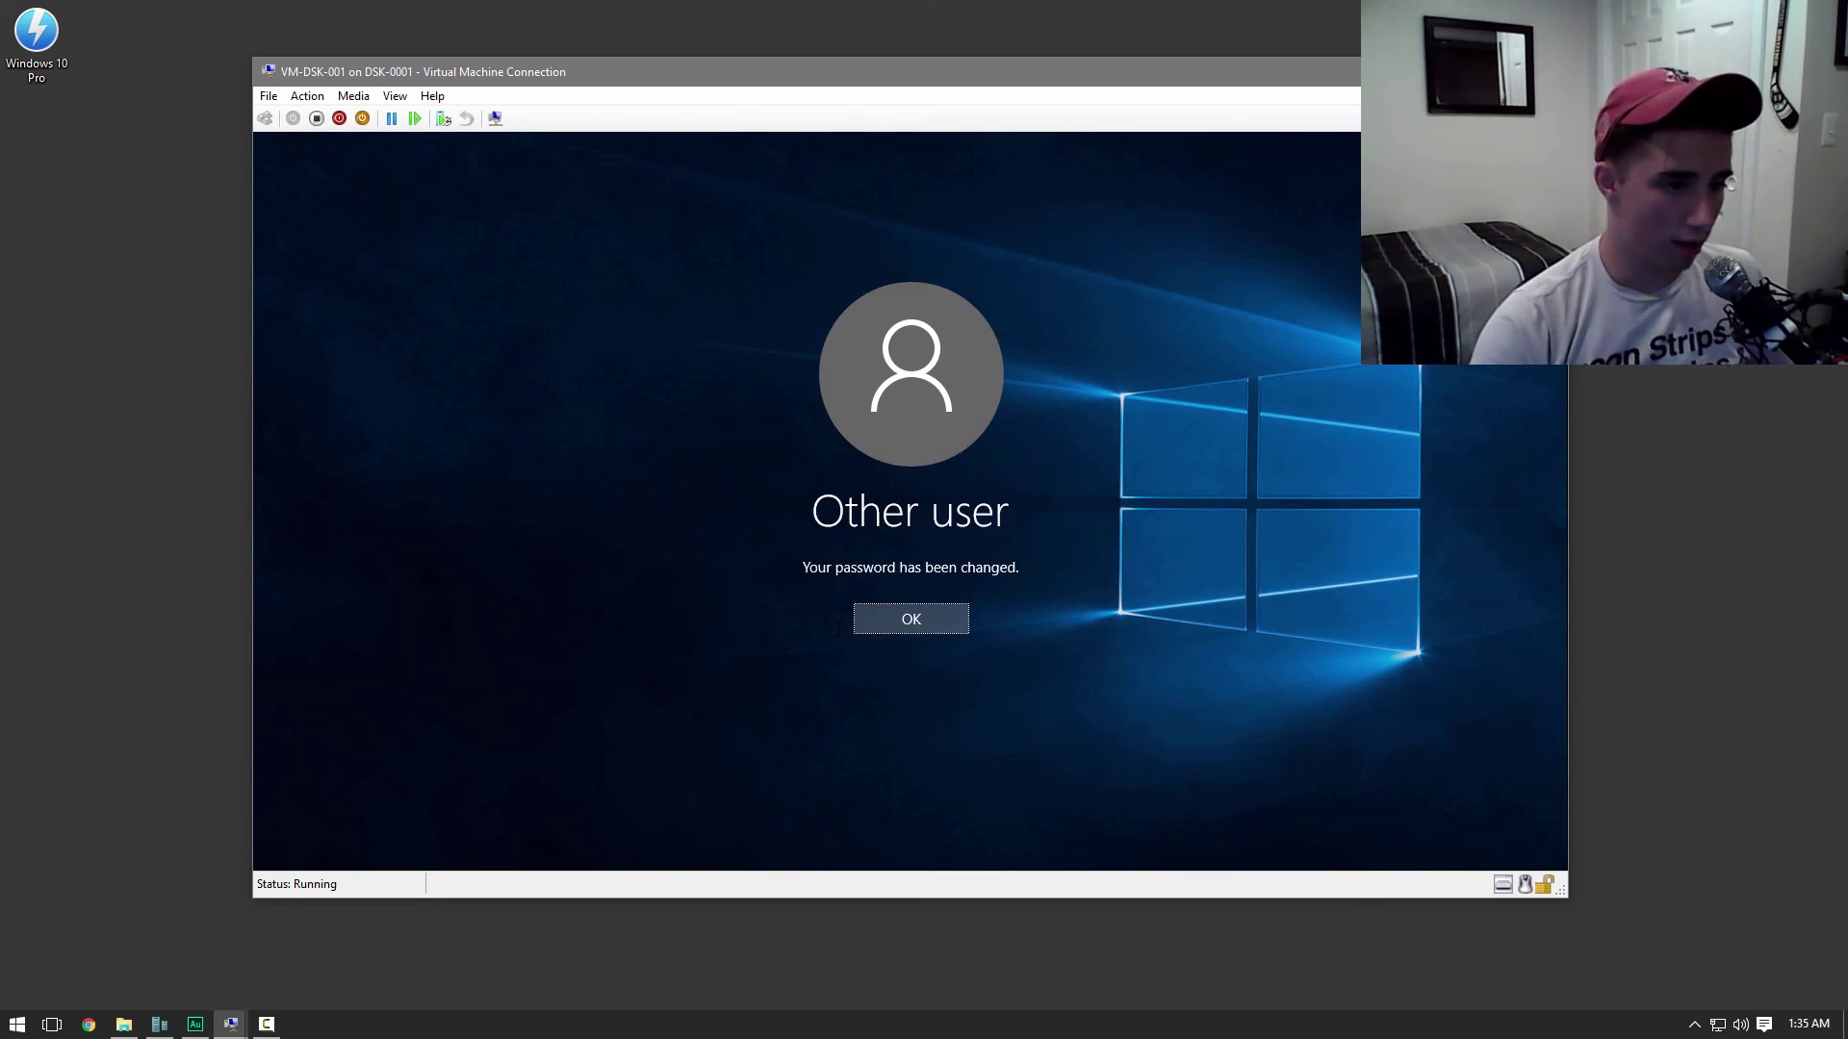
key("Return")
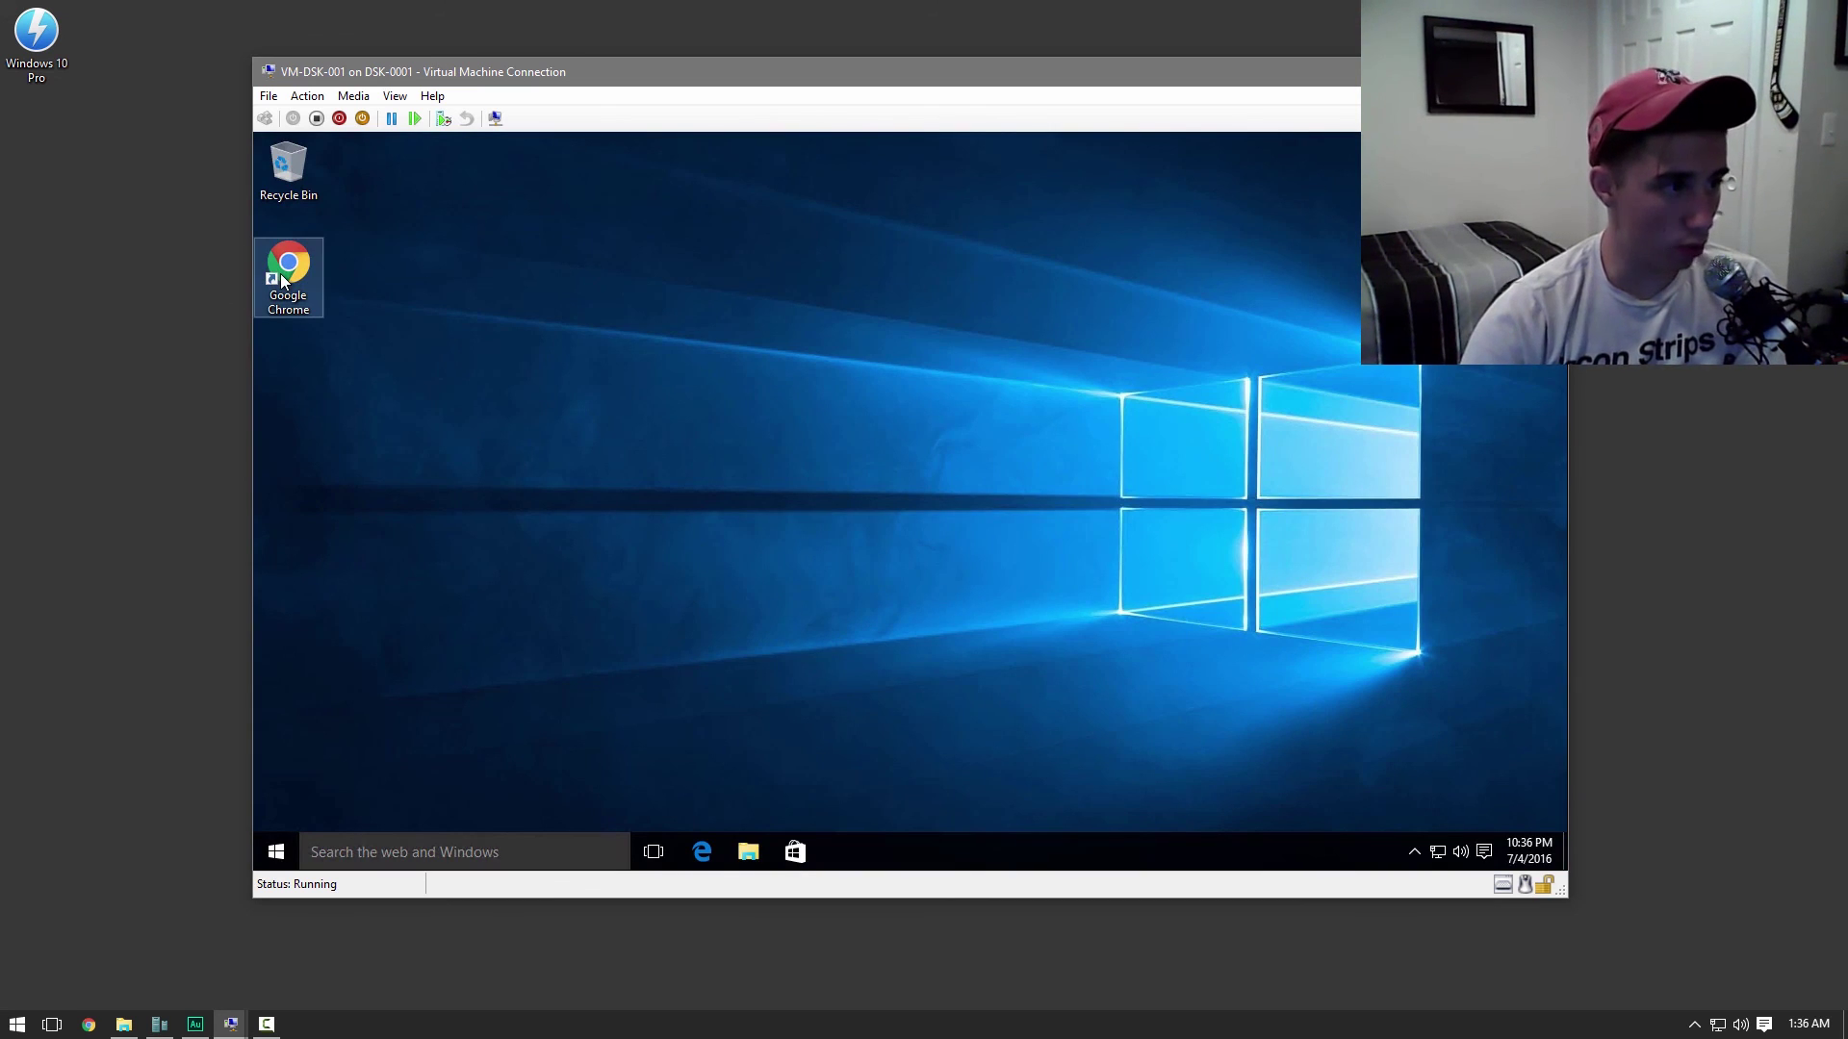
left_click(283, 281)
double_click(283, 281)
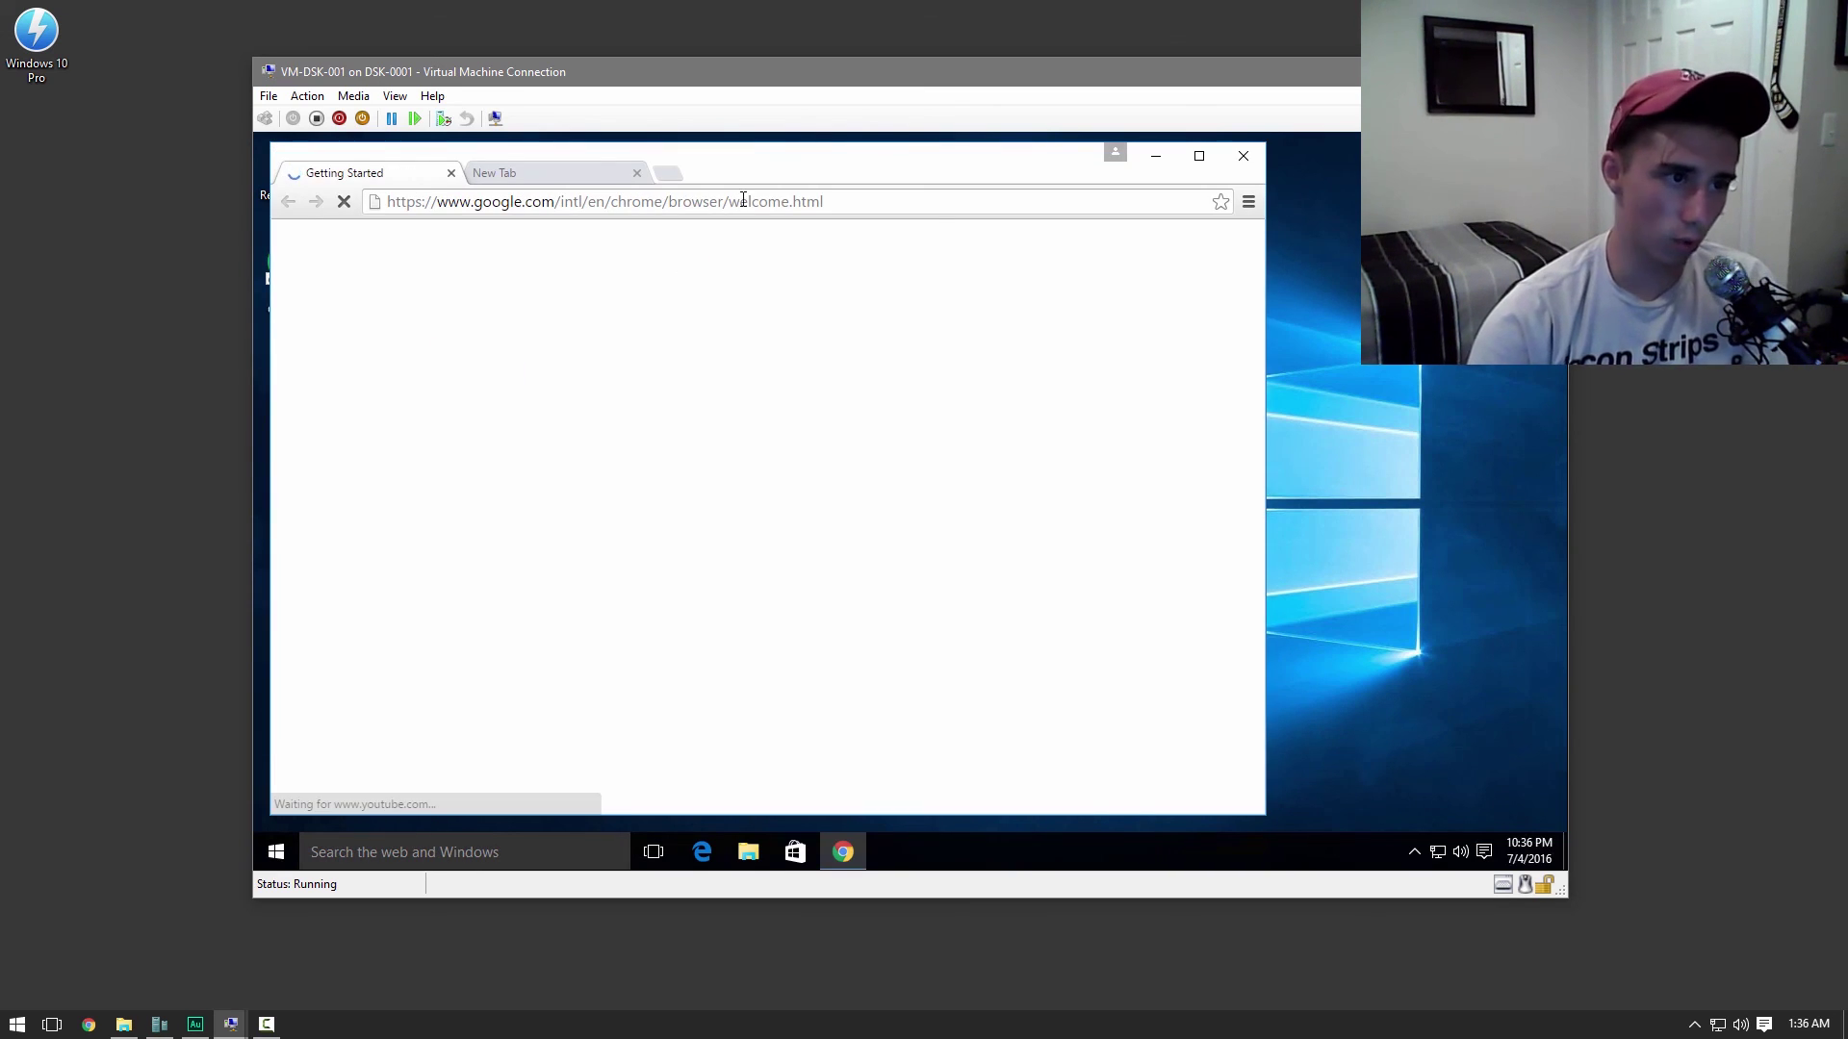
left_click(1242, 155)
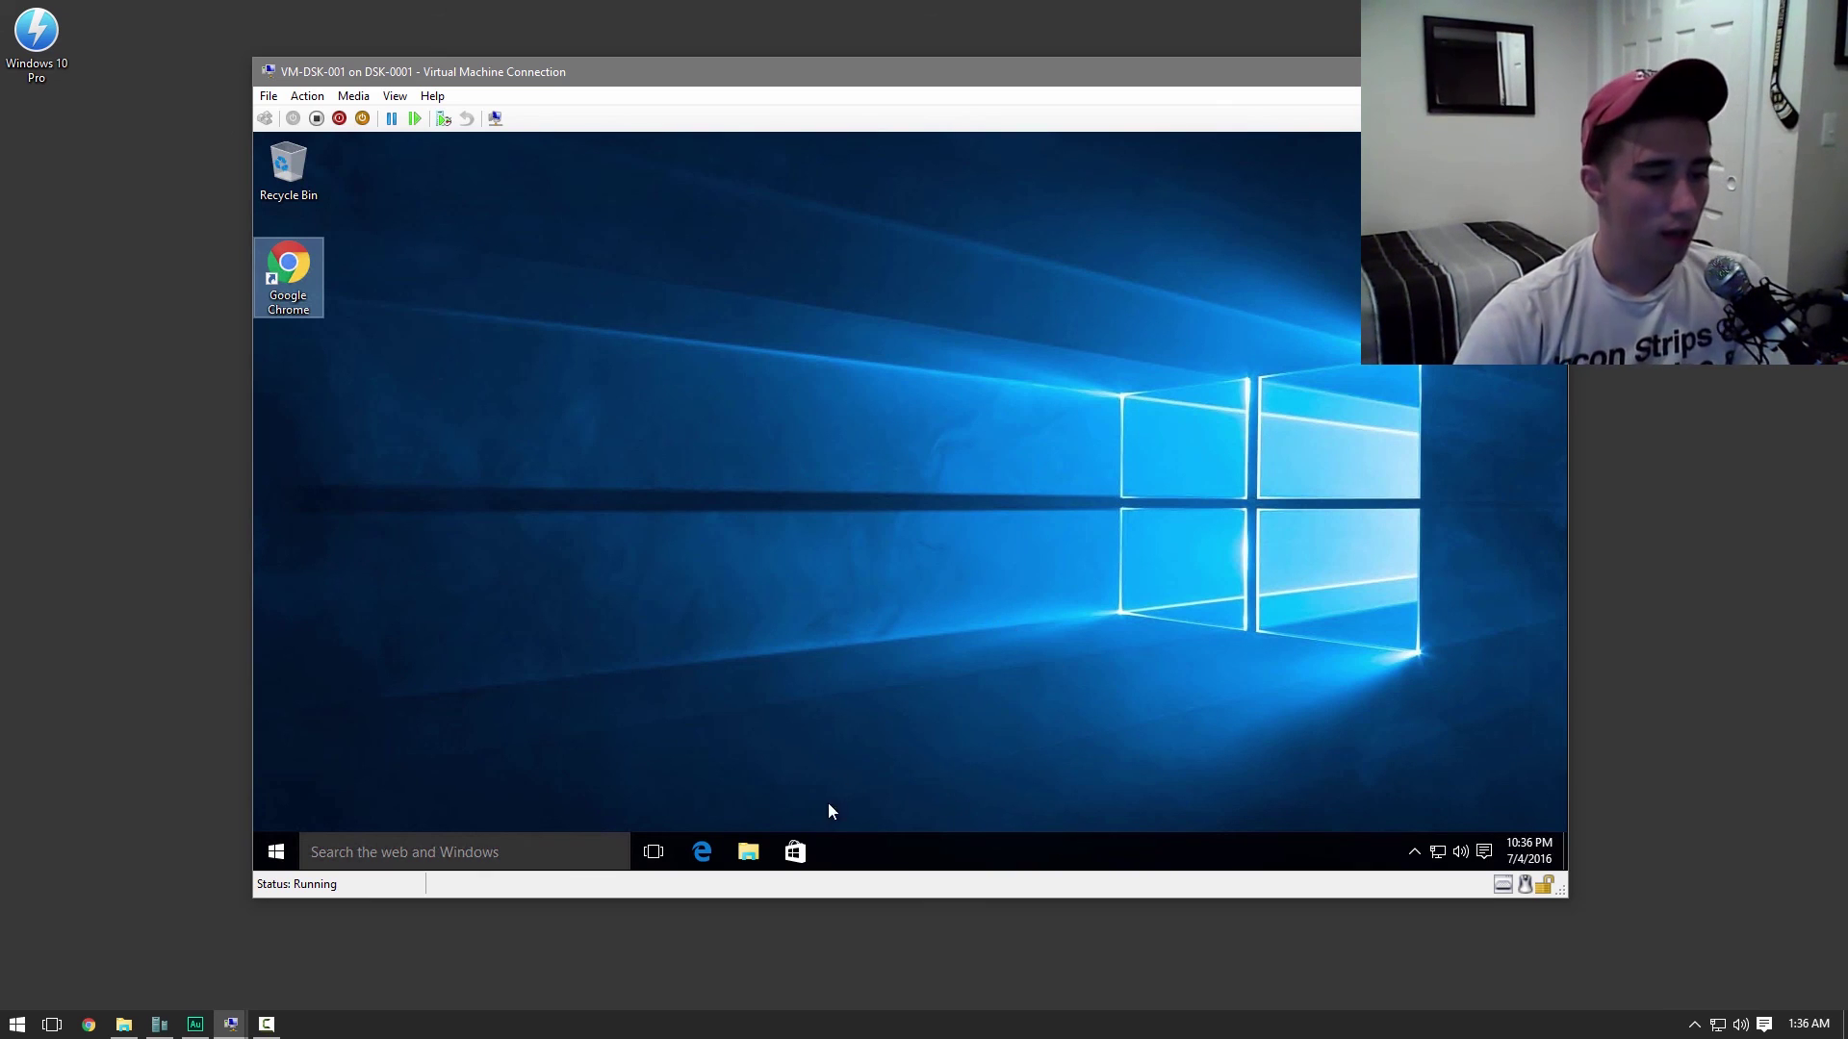
Open the domain user's Desktop folder from Quick access in File Explorer
left_click(748, 851)
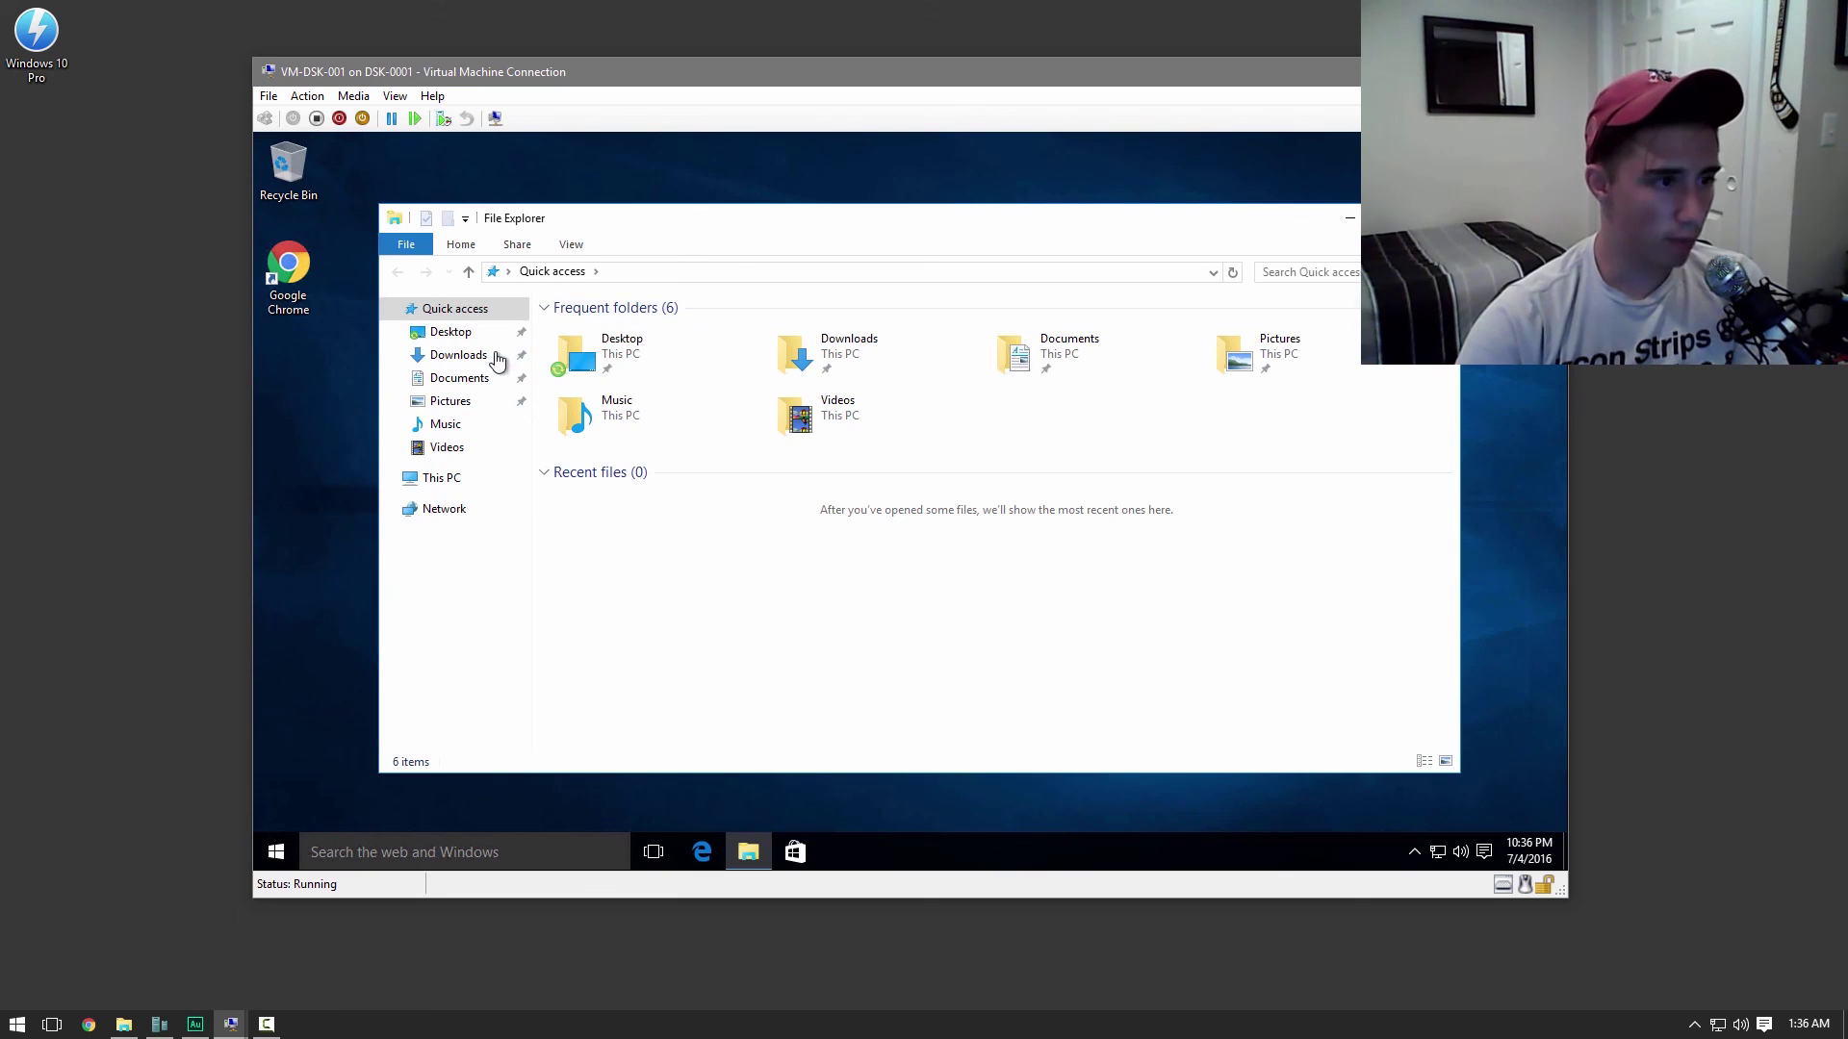
double_click(660, 361)
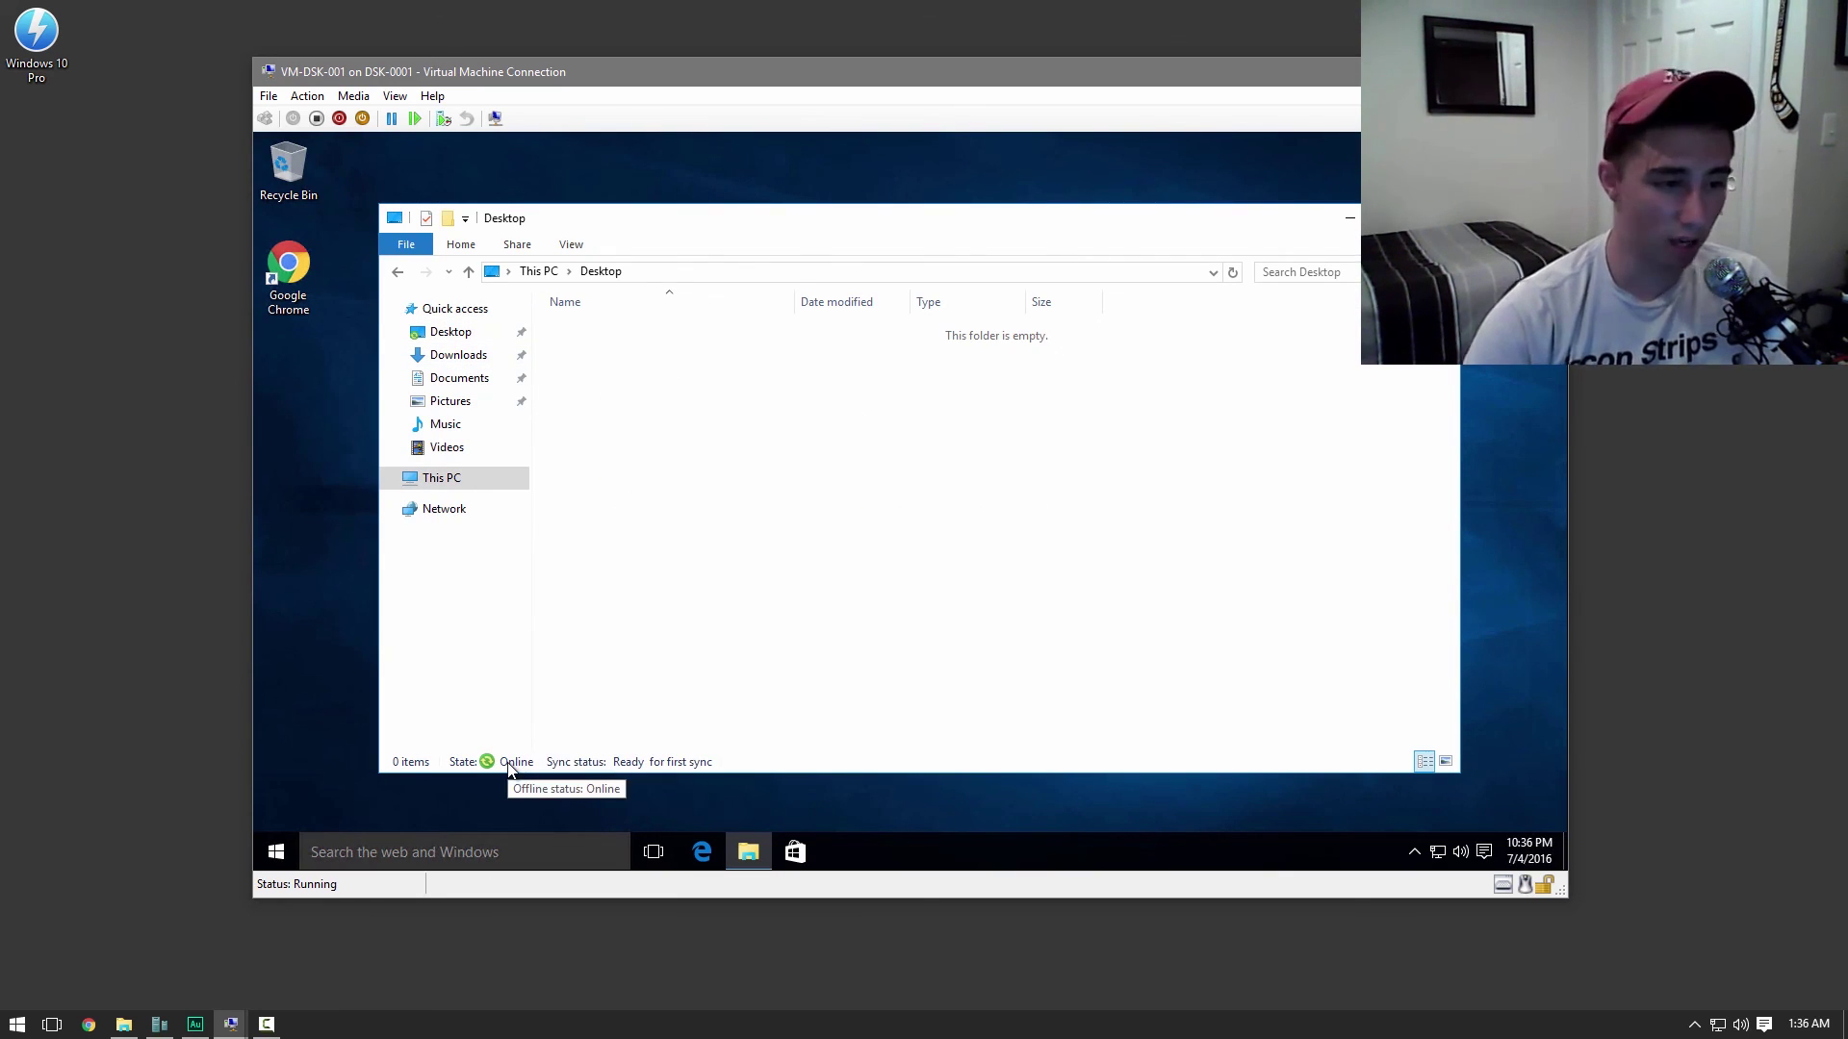